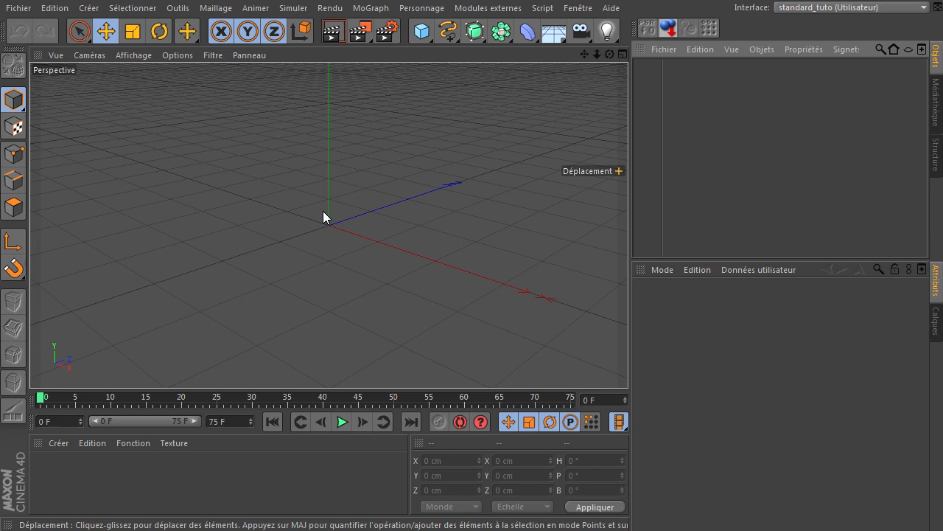
Add a Tube primitive to the scene and orient it along +X.
scroll(359, 188, down, 3)
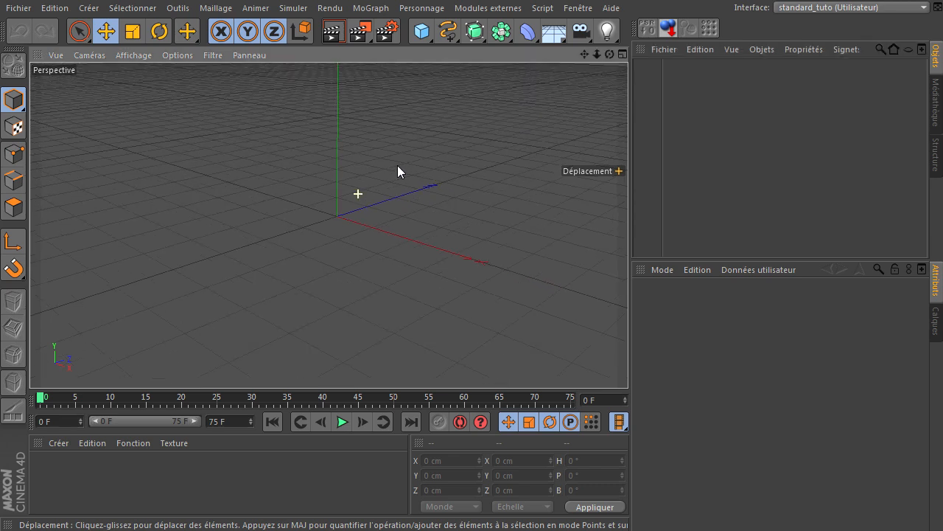
drag(587, 54, 628, 359)
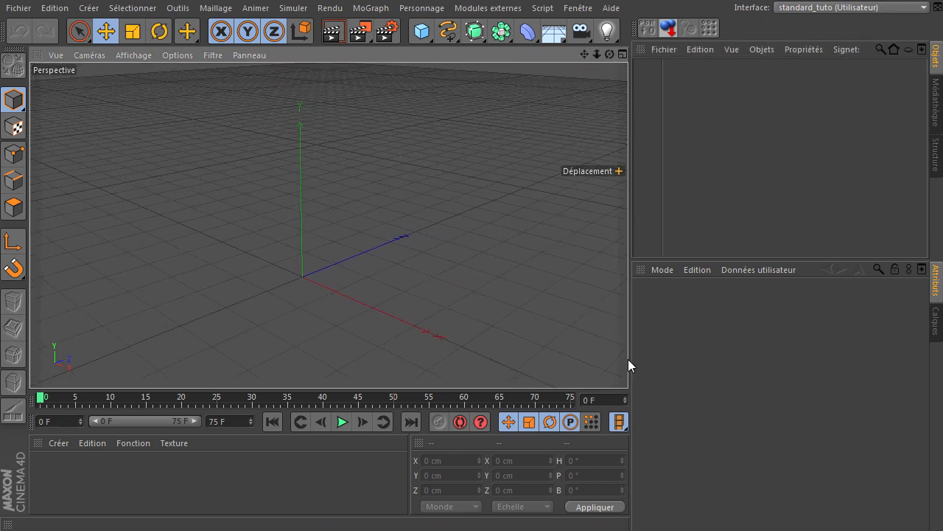
drag(610, 55, 591, 123)
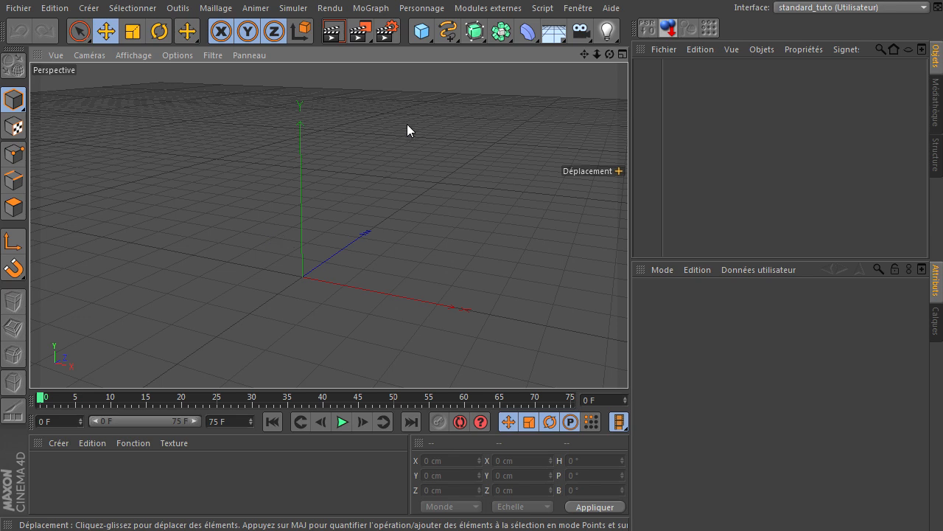
click(423, 32)
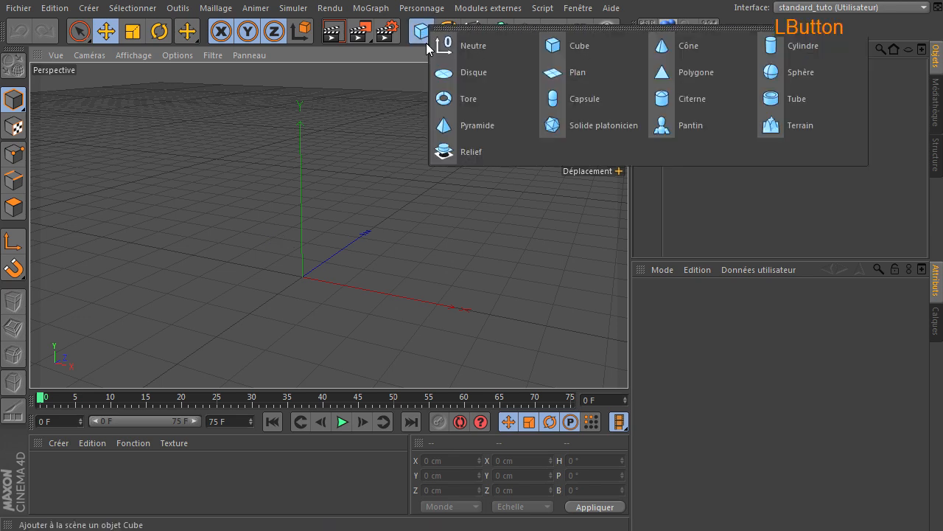
click(789, 98)
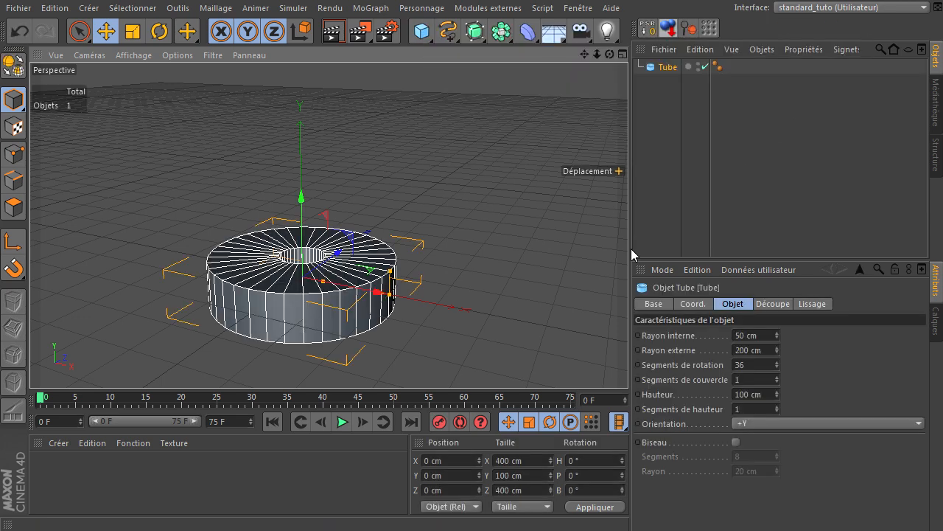
click(815, 421)
click(813, 434)
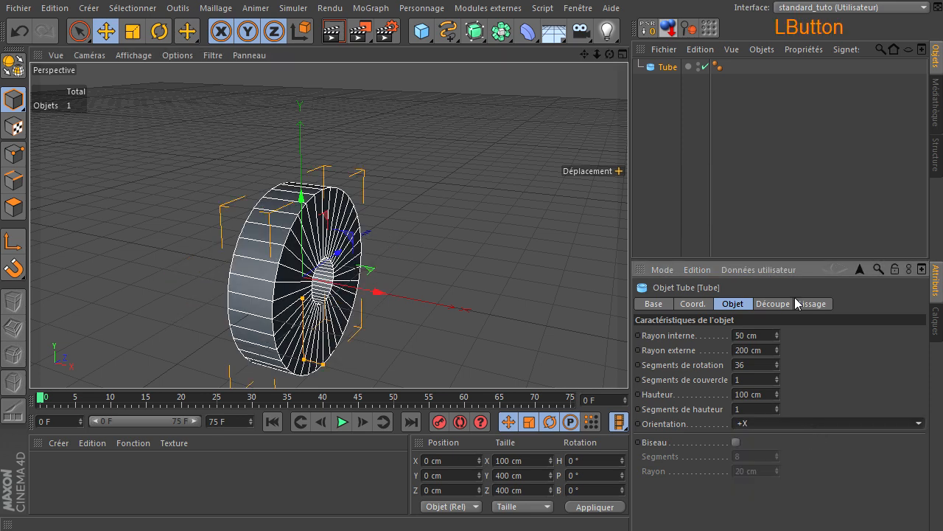
Set the tube's outer radius to 55 cm.
click(767, 349)
text(55)
key(Return)
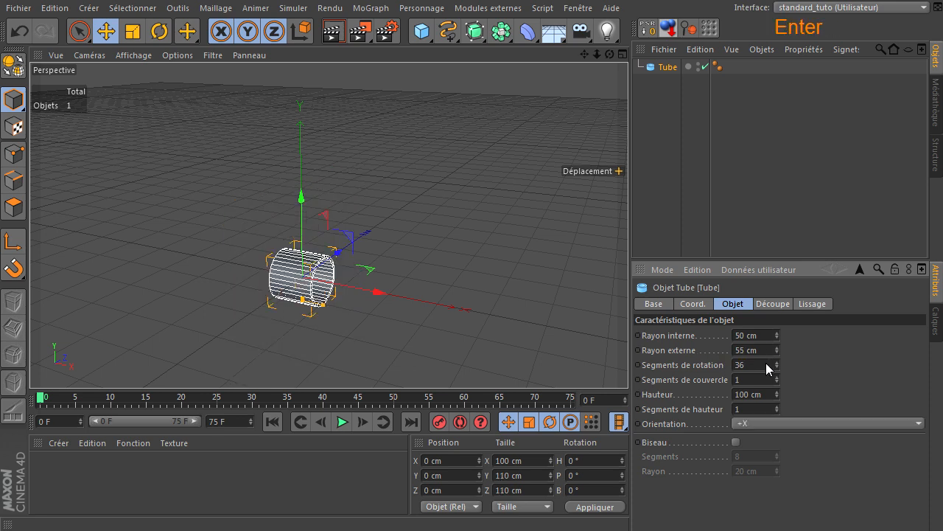
Set the tube's inner radius to 30 cm and its outer radius to 40 cm.
click(771, 335)
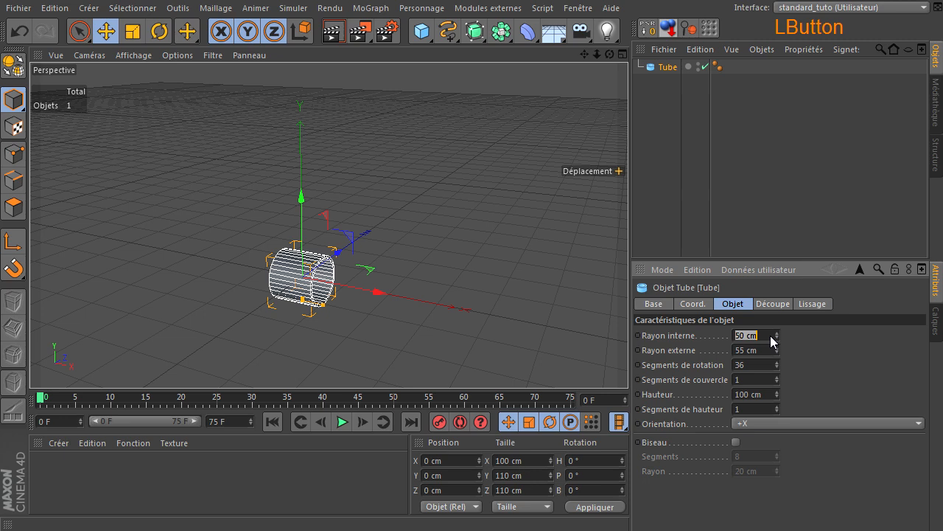
text(30)
key(Return)
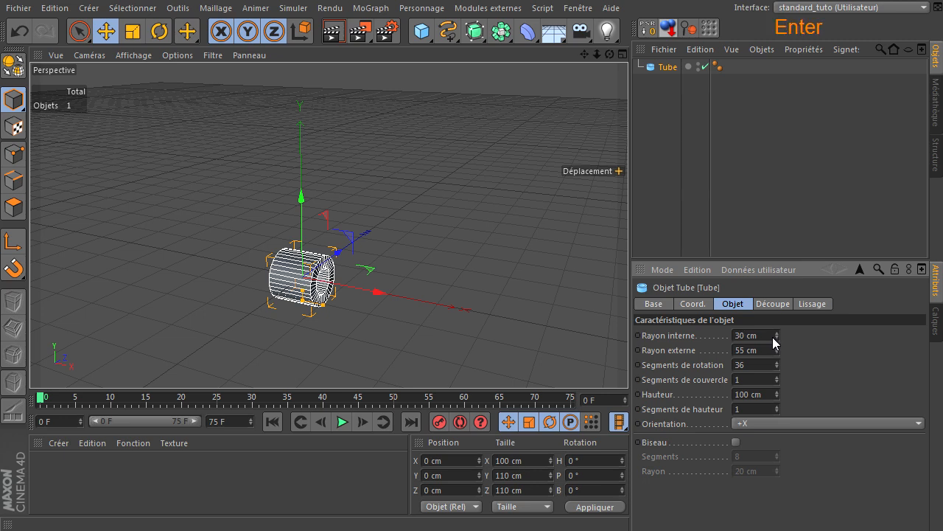
click(770, 351)
text(40)
key(Return)
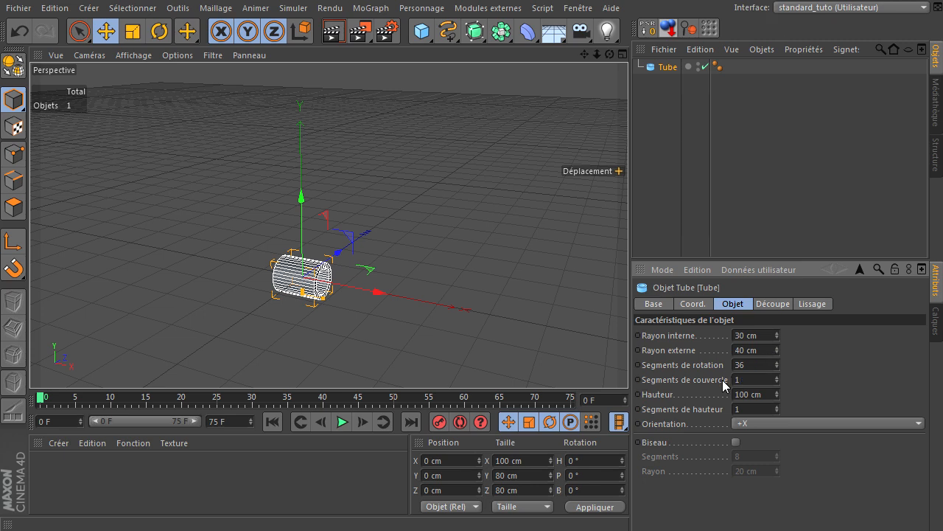
Lengthen the tube to about 287 cm, shift it to about -213 cm along X, and deselect it.
drag(325, 297, 295, 282)
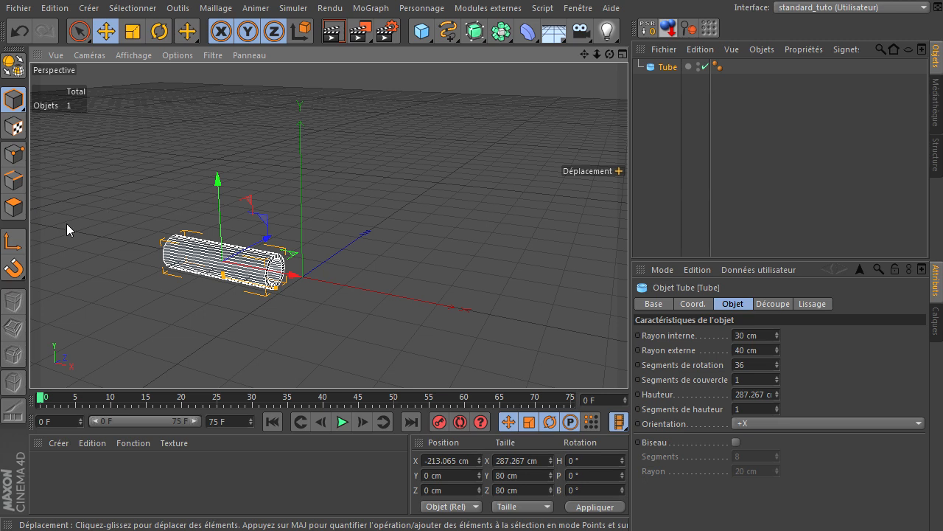
click(427, 278)
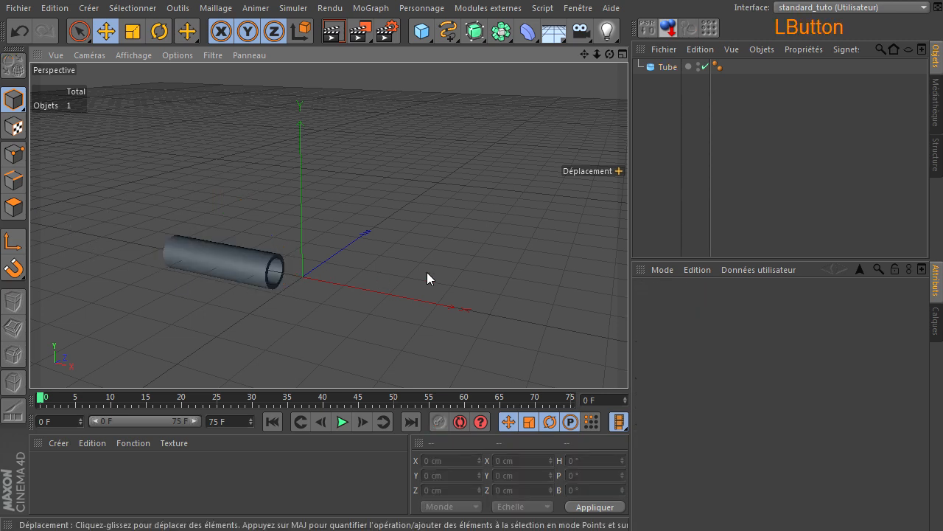
Switch the perspective view's display to shading with the mesh lines drawn on the tube.
click(134, 55)
click(154, 94)
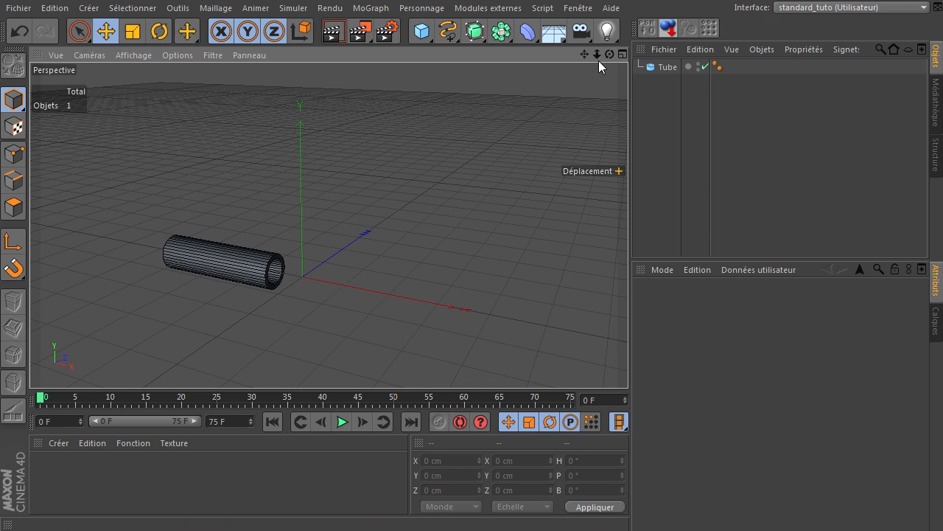
click(552, 81)
drag(596, 54, 628, 361)
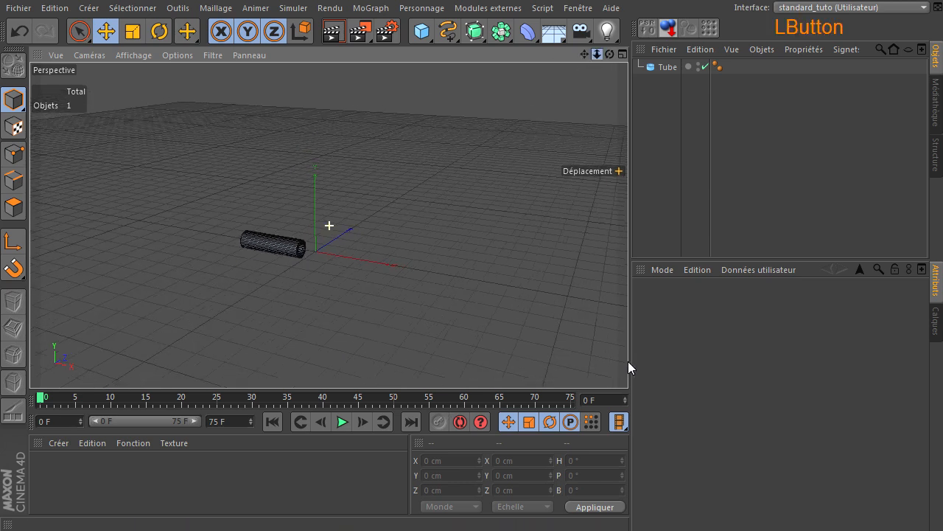
drag(585, 54, 628, 361)
click(499, 187)
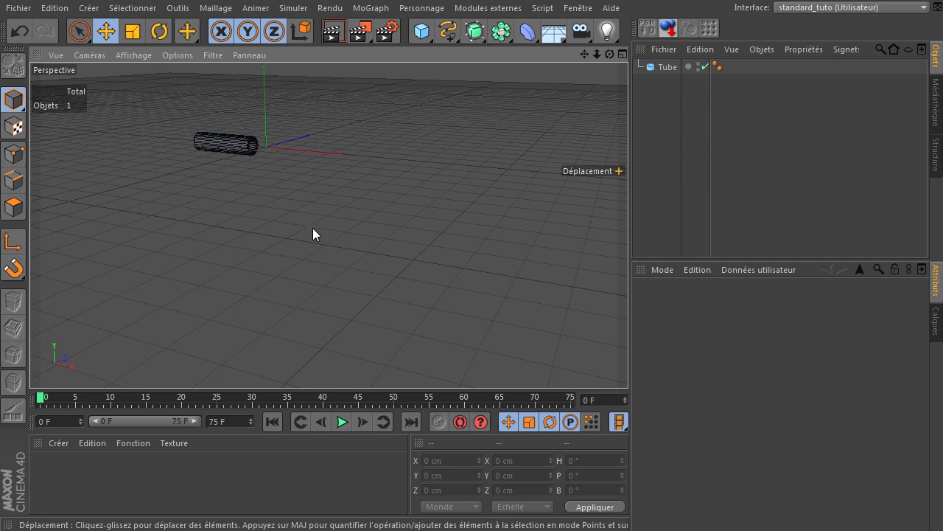
Load the Liquid - Water Calm material into the scene from the Médiathèque folder Visualize > Materials > Liquid.
click(578, 8)
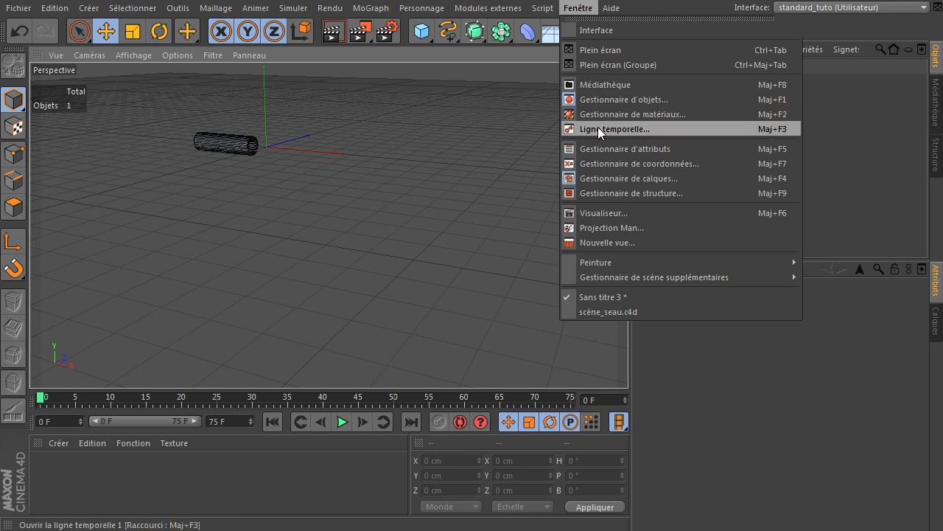
click(616, 86)
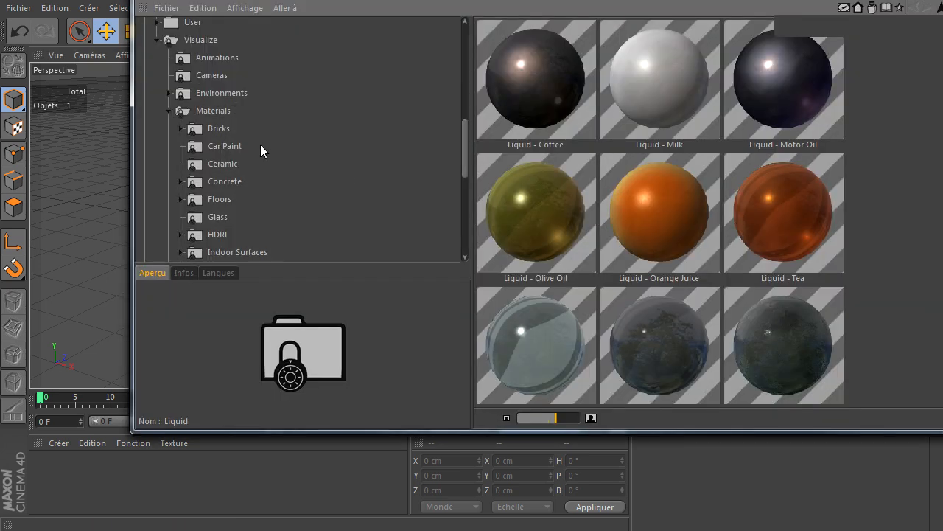
drag(274, 1, 209, 54)
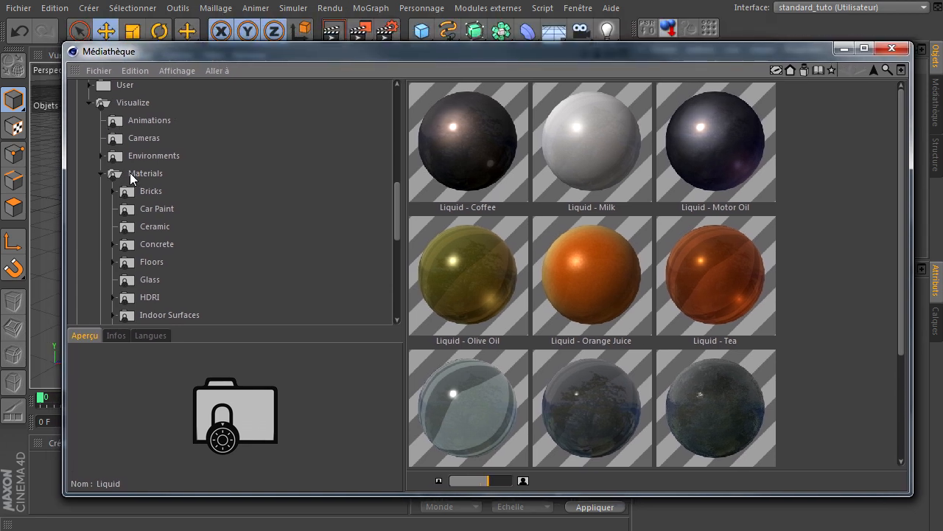
click(133, 103)
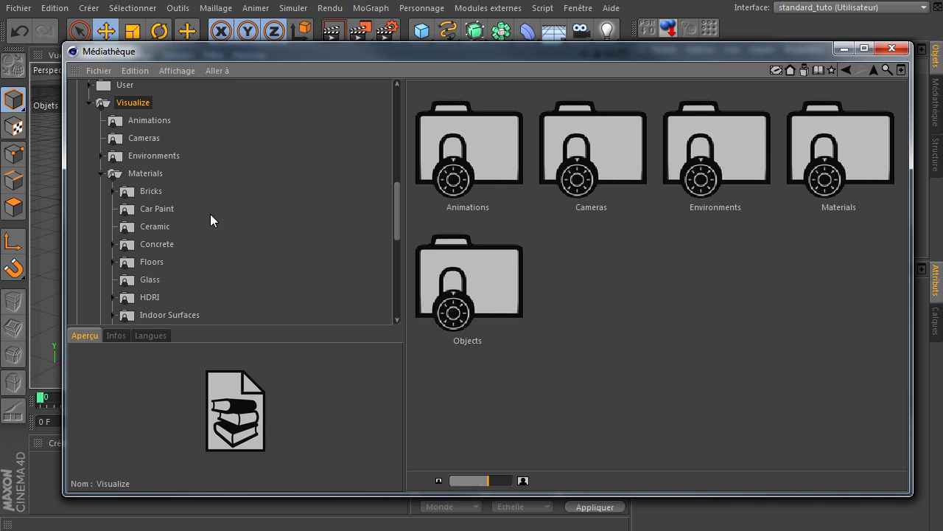
click(151, 174)
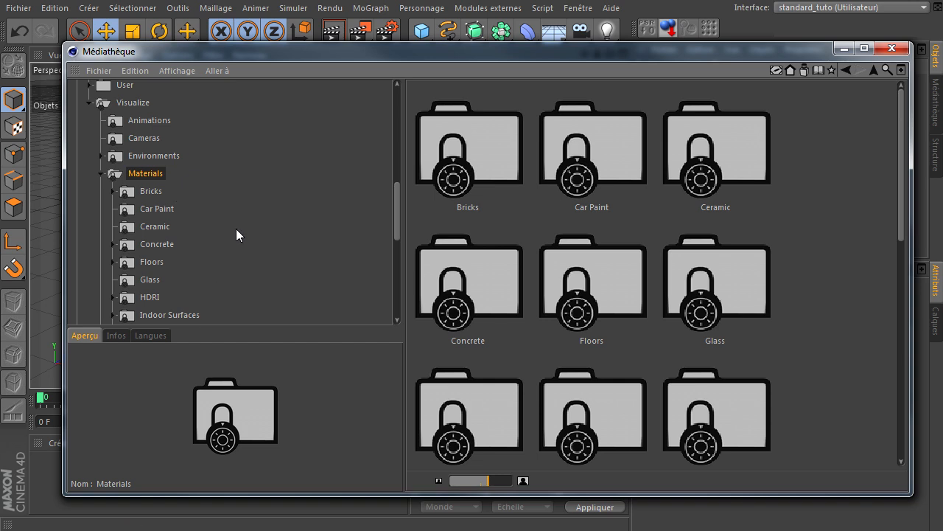
scroll(236, 228, down, 3)
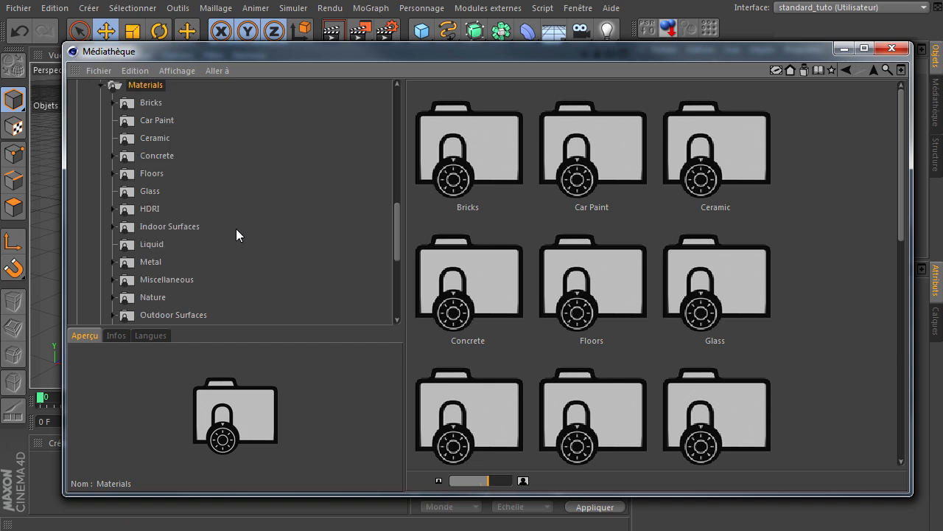
click(152, 244)
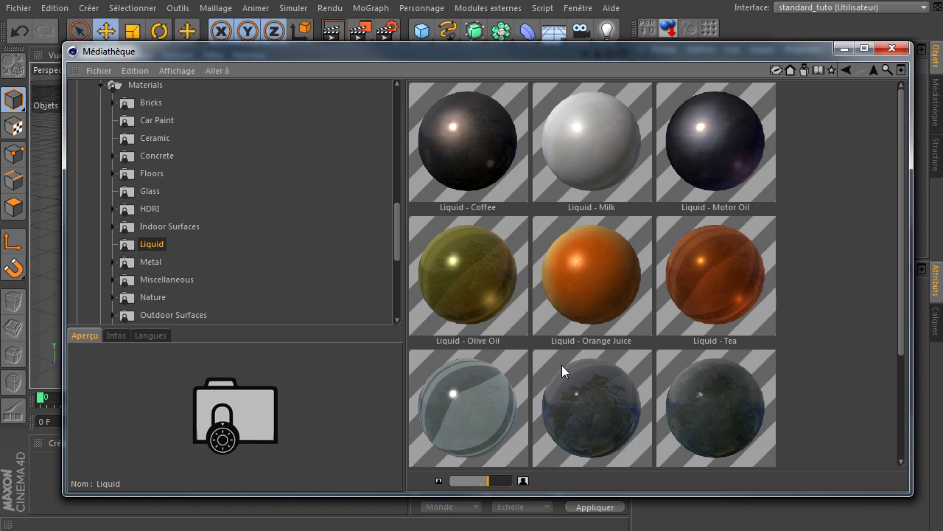
scroll(561, 365, down, 2)
double_click(462, 336)
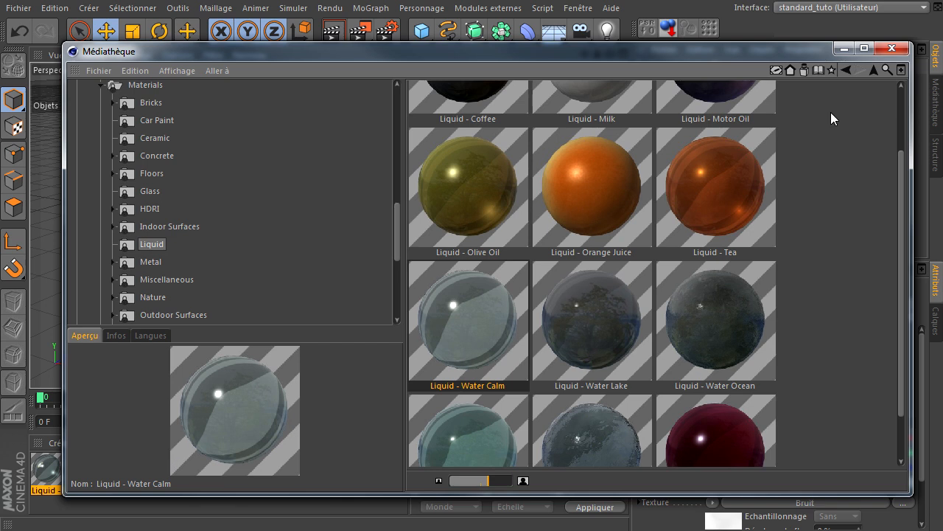
click(892, 48)
Open the Liquid - Water Calm material and examine its Couleur, Diffusion, Transparence, Réflexion, Relief and Spécularité channels.
double_click(48, 471)
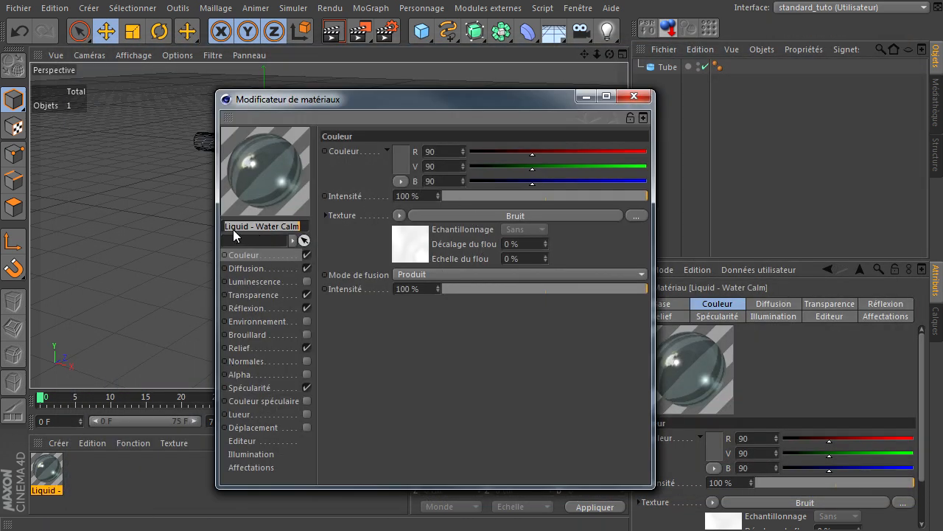
click(266, 258)
click(262, 269)
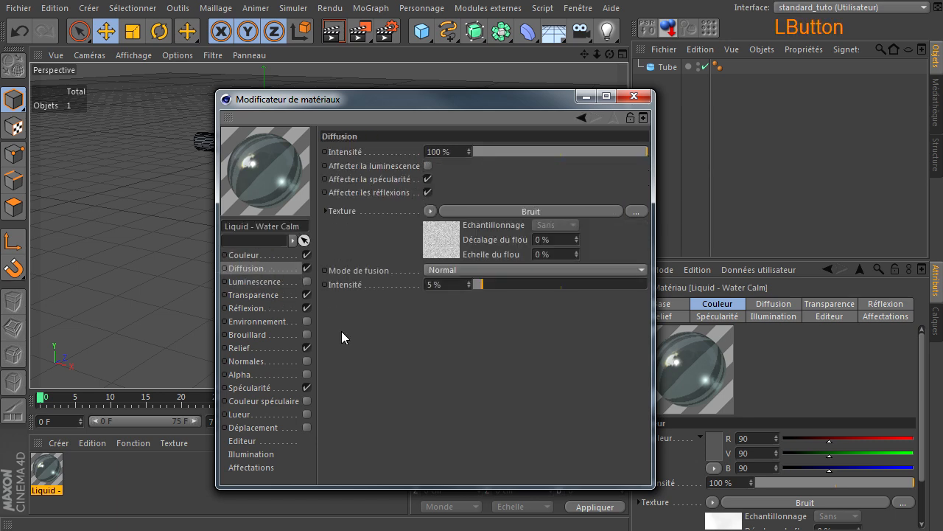
click(283, 303)
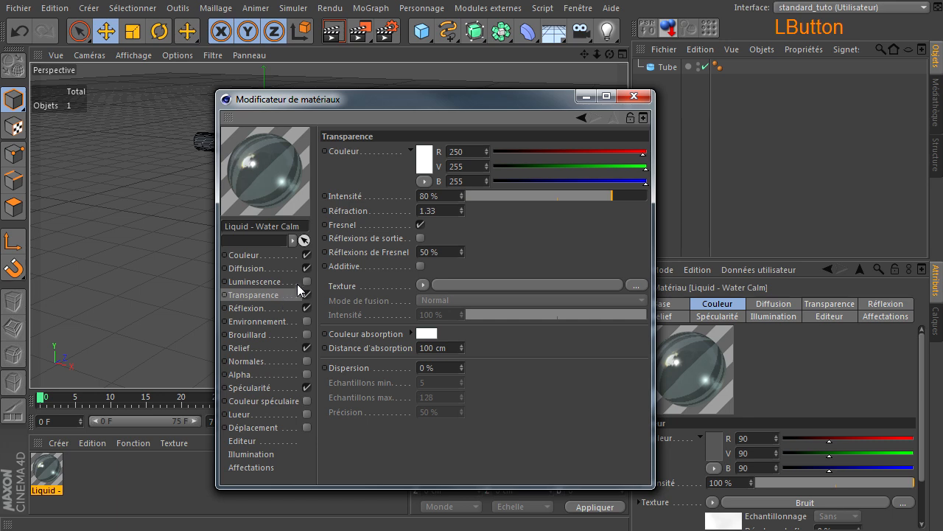
click(452, 211)
click(280, 308)
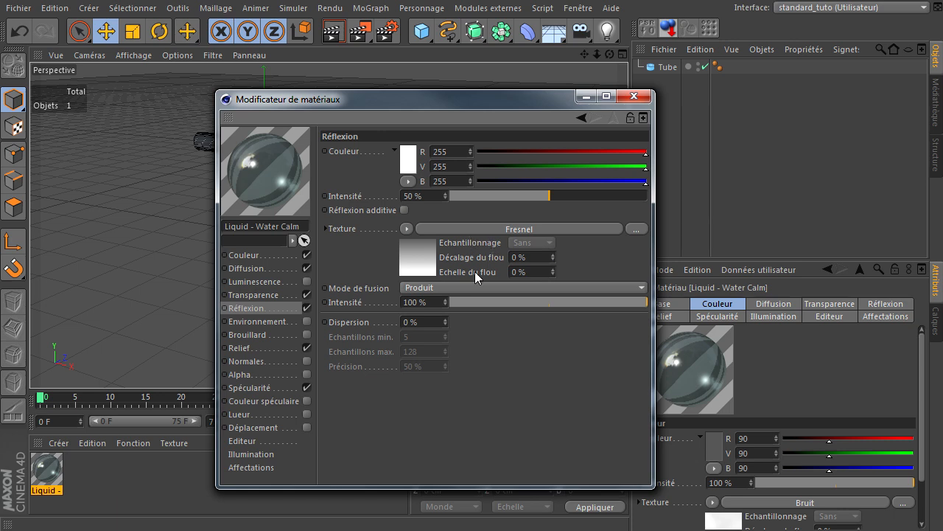
click(273, 348)
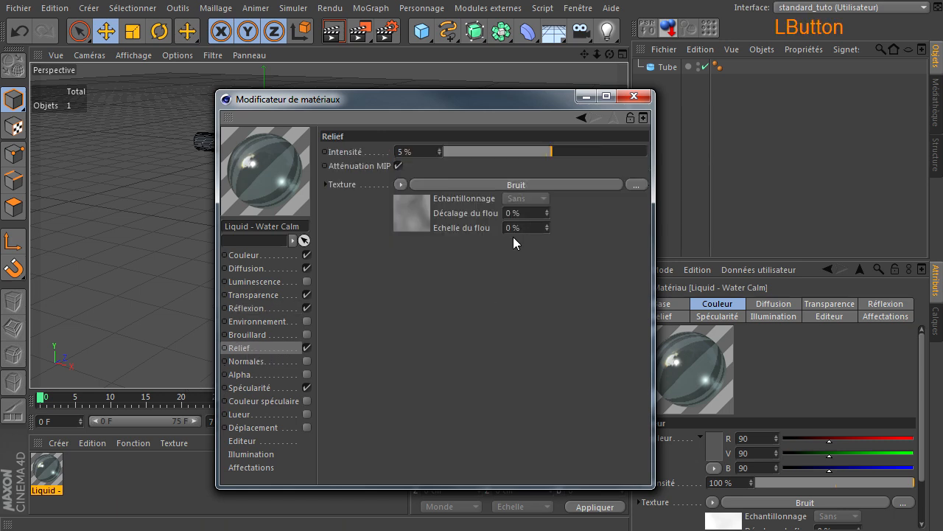
click(260, 388)
click(240, 349)
Open the Bruit shader of the Relief channel and enlarge the material editor window to show all its settings.
click(528, 182)
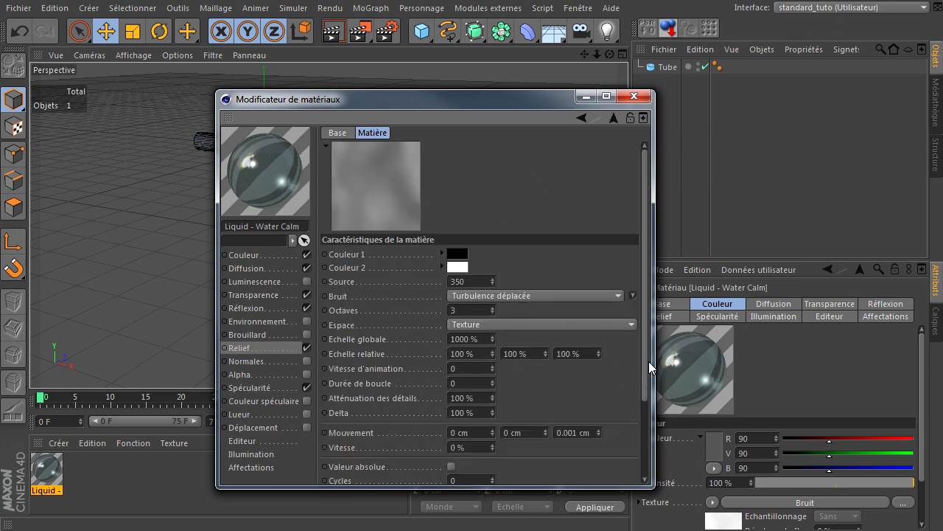
click(589, 506)
drag(588, 501, 587, 529)
drag(500, 93, 509, 34)
mouse_move(644, 139)
mouse_down()
mouse_move(642, 197)
mouse_move(642, 141)
mouse_up()
Review the water material's Réflexion, Transparence, Diffusion and Couleur channels, including the Bruit shaders of Diffusion and Couleur, and close the material editor.
click(283, 249)
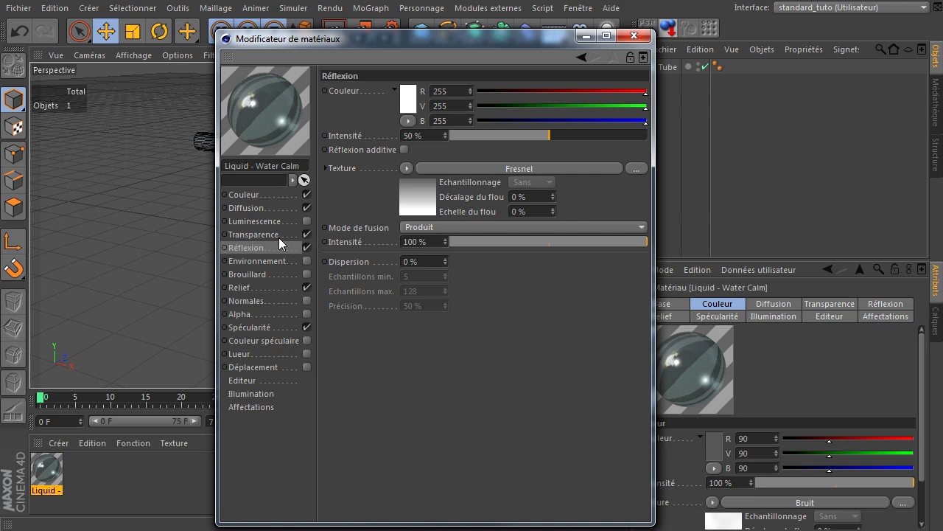
click(271, 236)
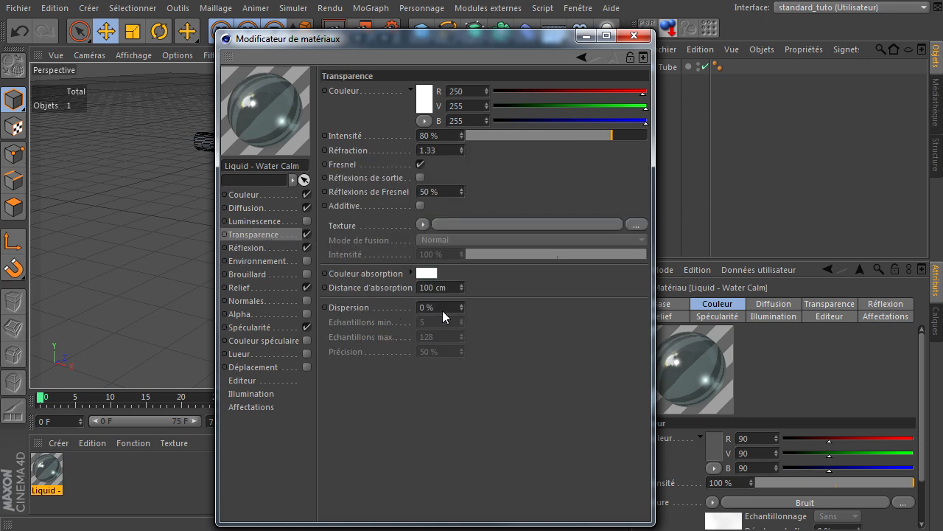
click(283, 208)
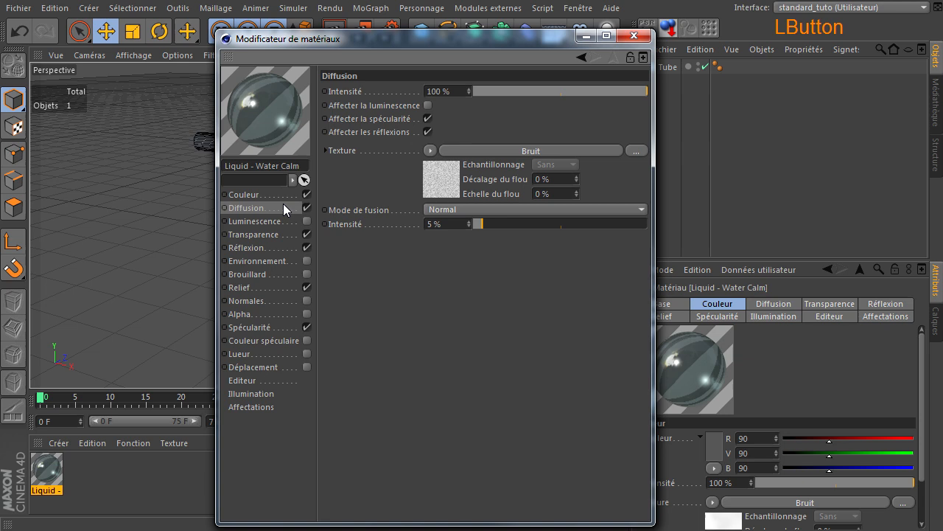
click(548, 150)
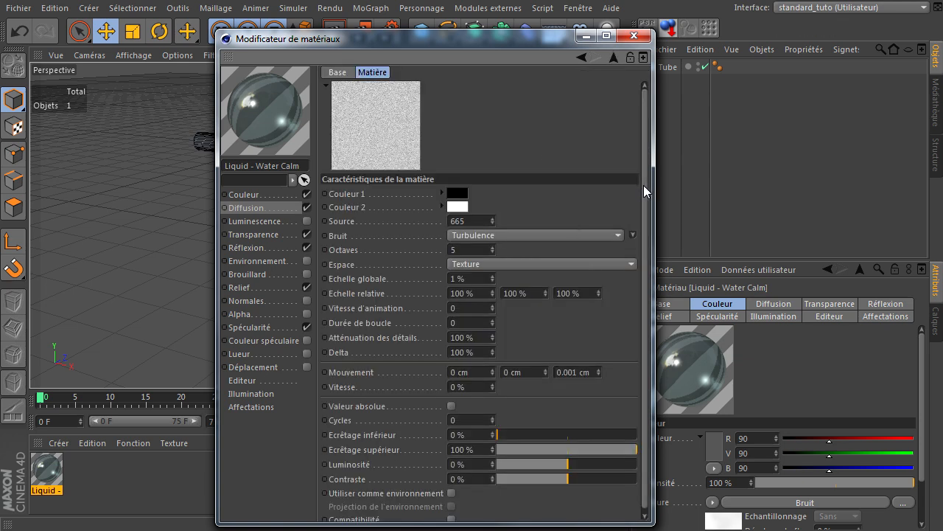
drag(643, 185, 645, 220)
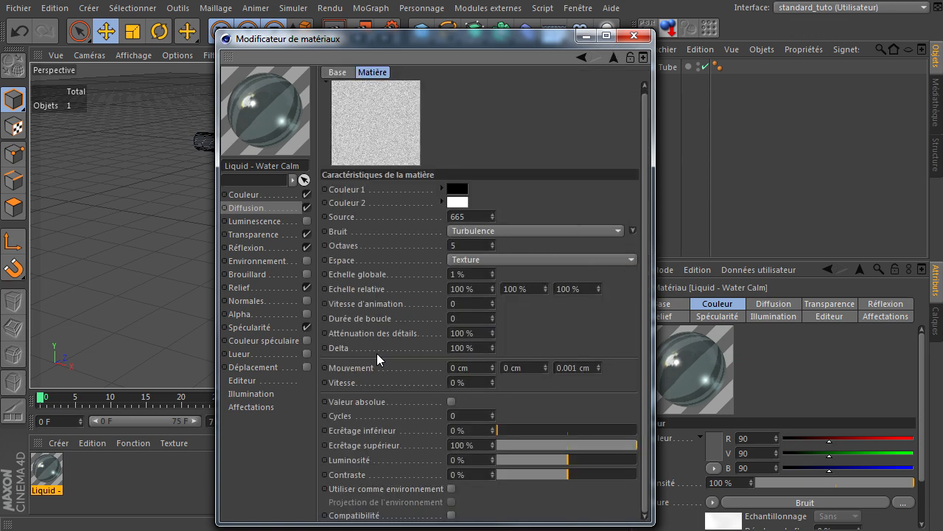
click(260, 195)
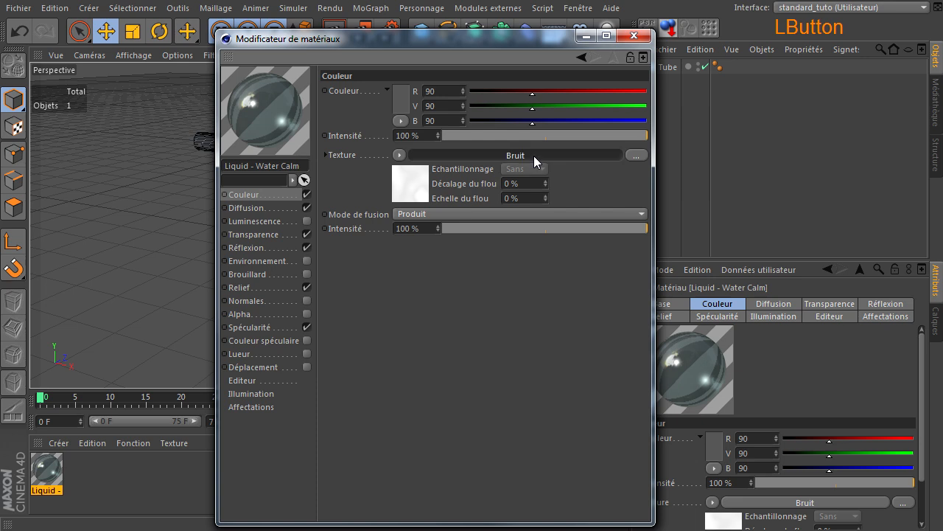
click(534, 155)
scroll(644, 182, down, 1)
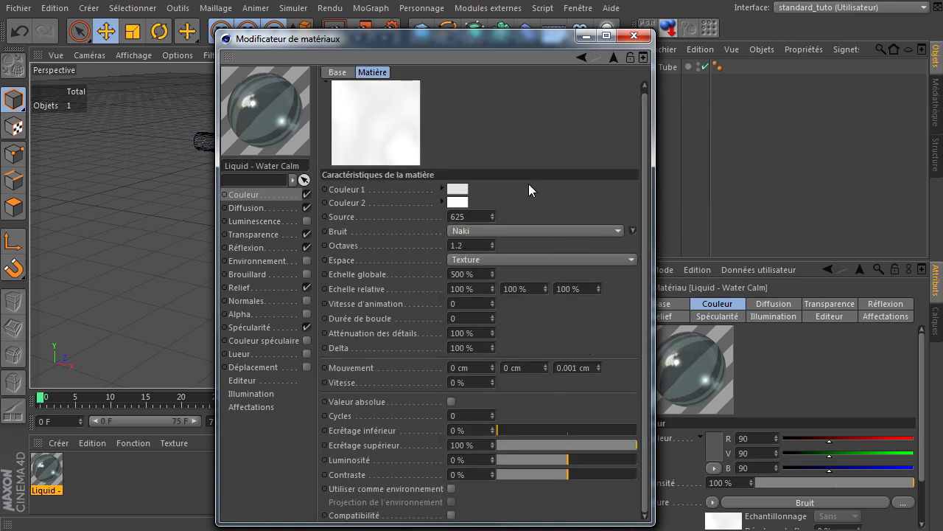
click(632, 35)
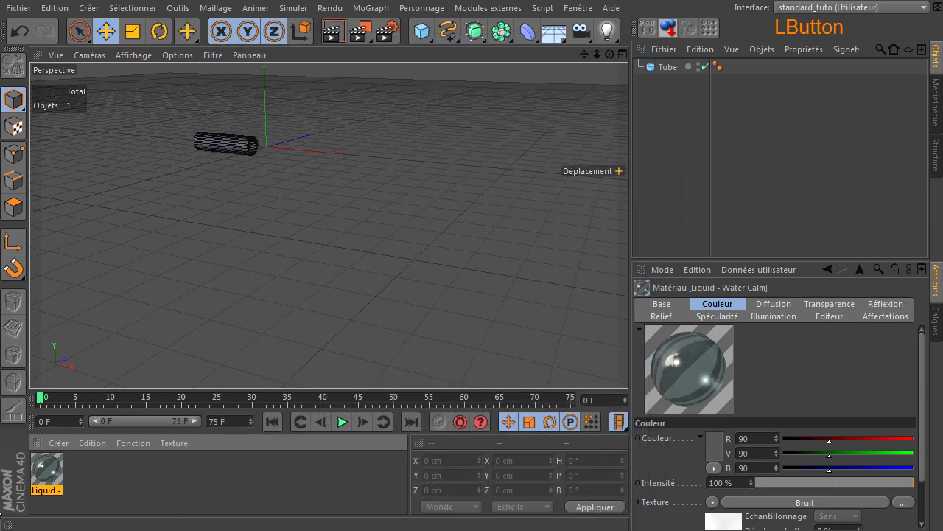
Rename the Liquid - Water Calm material as eau.
click(156, 469)
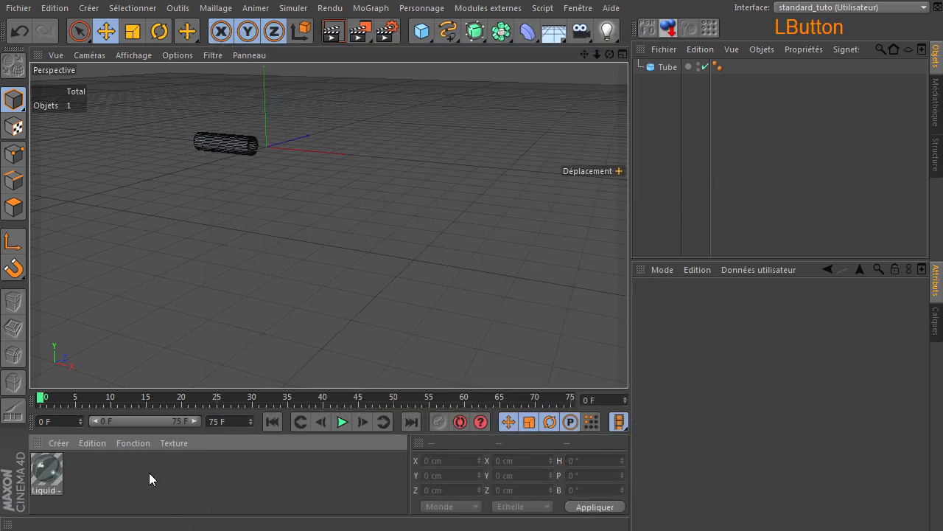
double_click(51, 491)
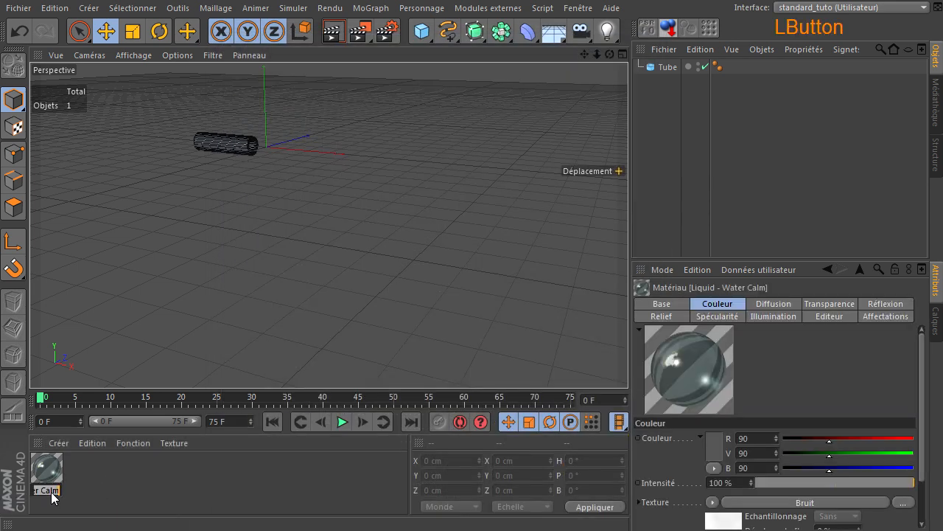
text(eau)
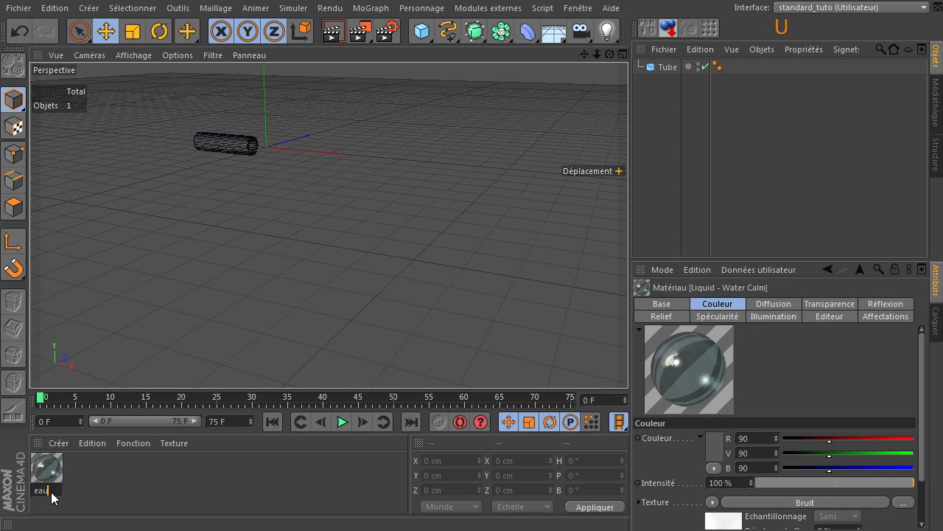
click(162, 486)
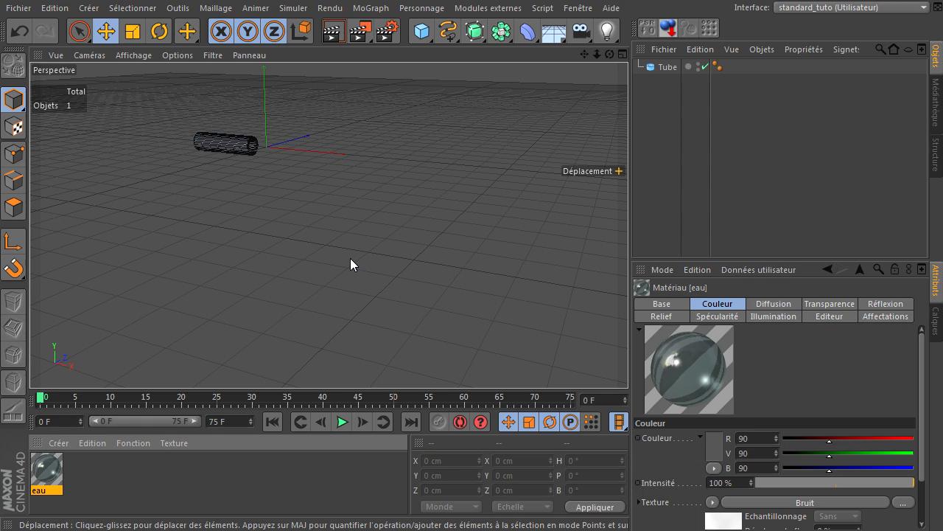
Add a Cercle spline to the scene and set its plane to ZY.
click(447, 31)
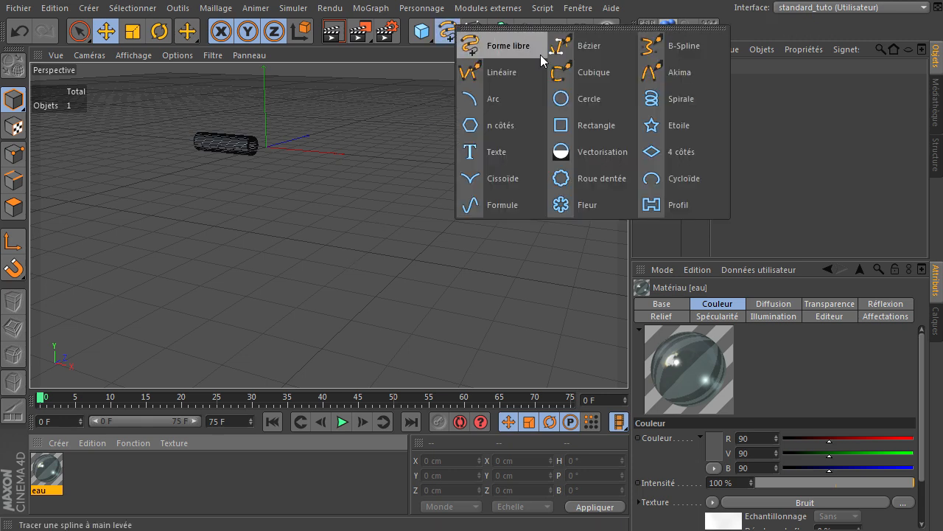
click(582, 102)
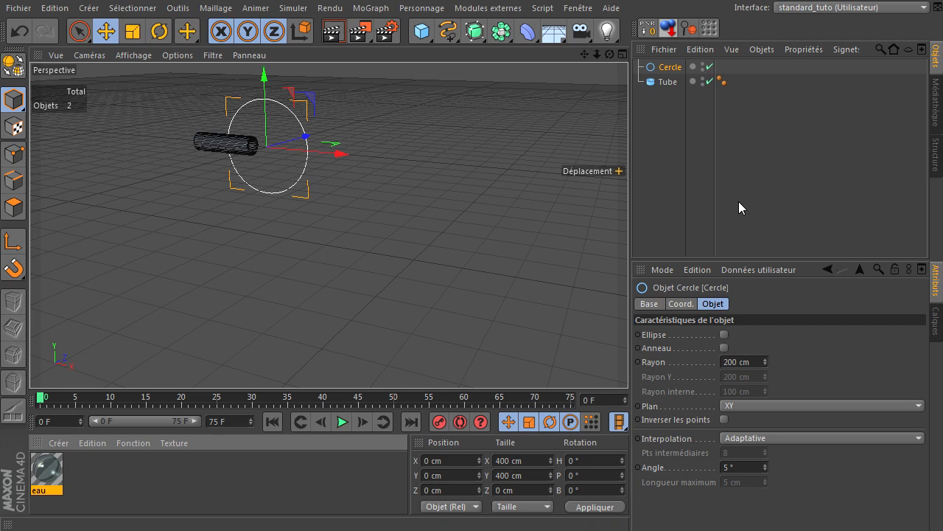
click(776, 406)
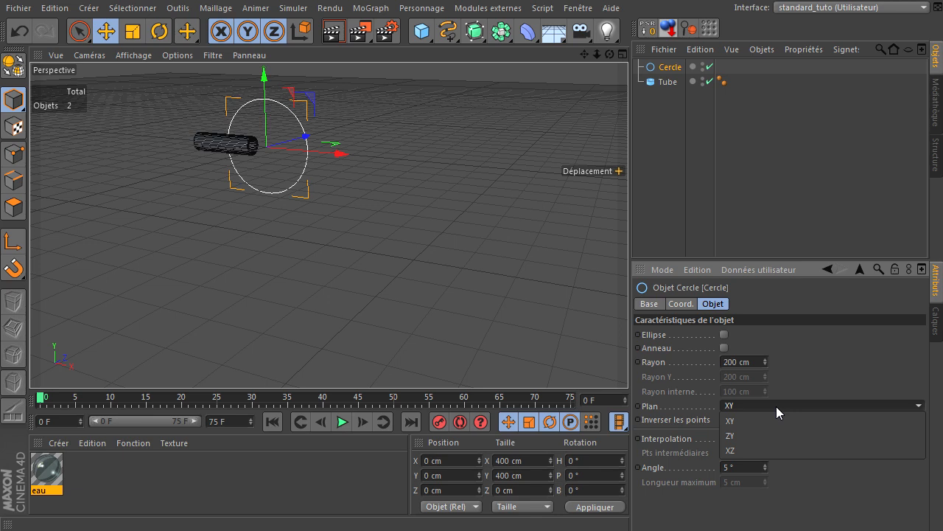
click(768, 432)
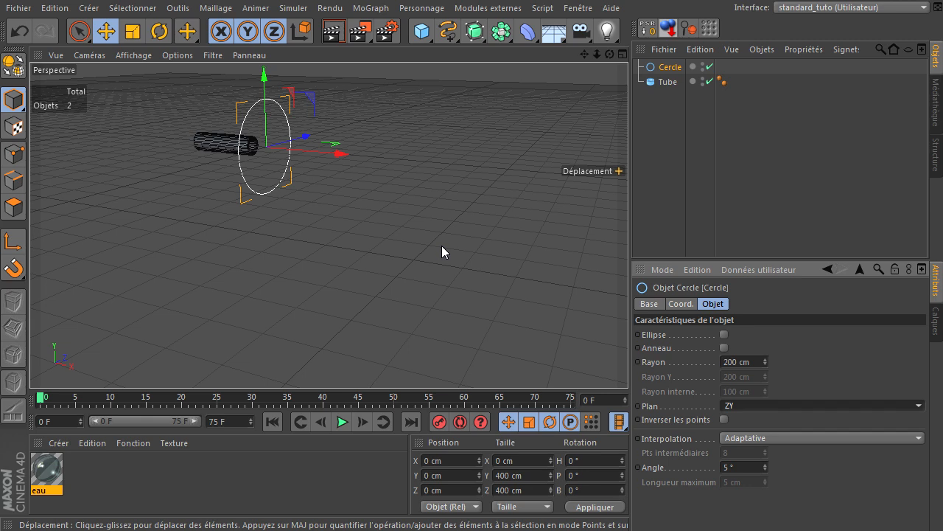
Draw a four-point Cubique spline in the front view, starting inside the tube and curving down to about X 919, Y -1384 cm.
click(448, 30)
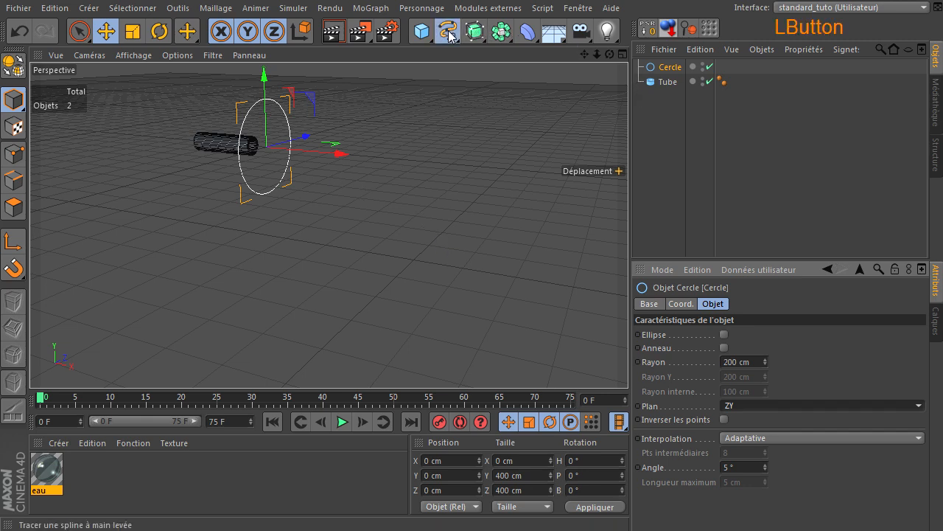
click(586, 75)
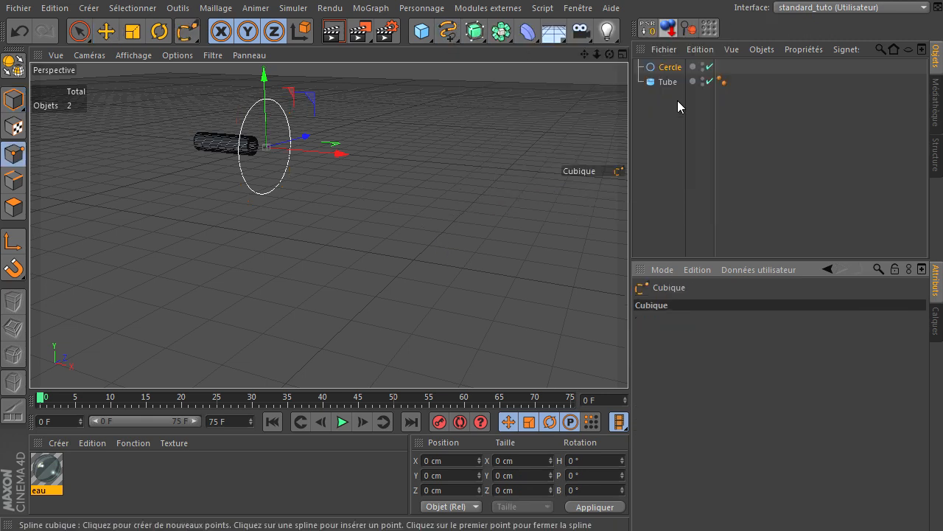
middle_click(320, 193)
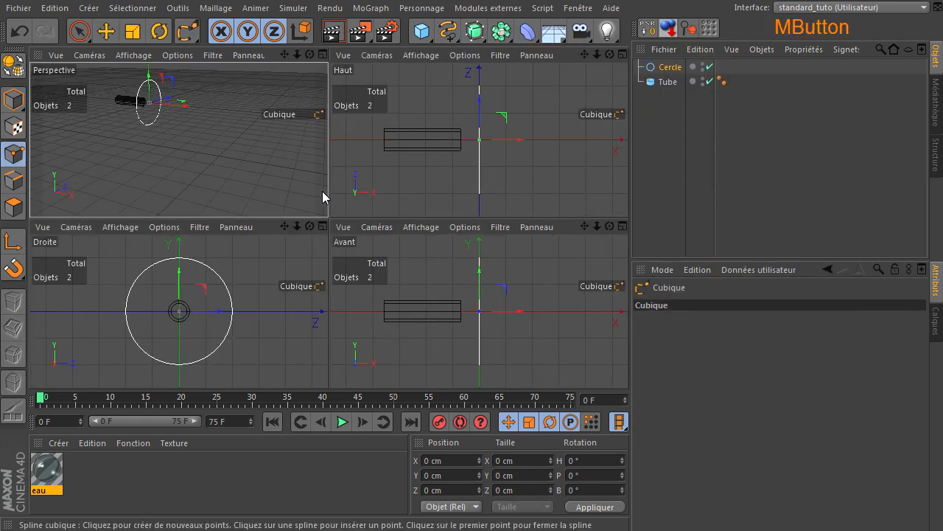
middle_click(490, 287)
scroll(339, 260, down, 6)
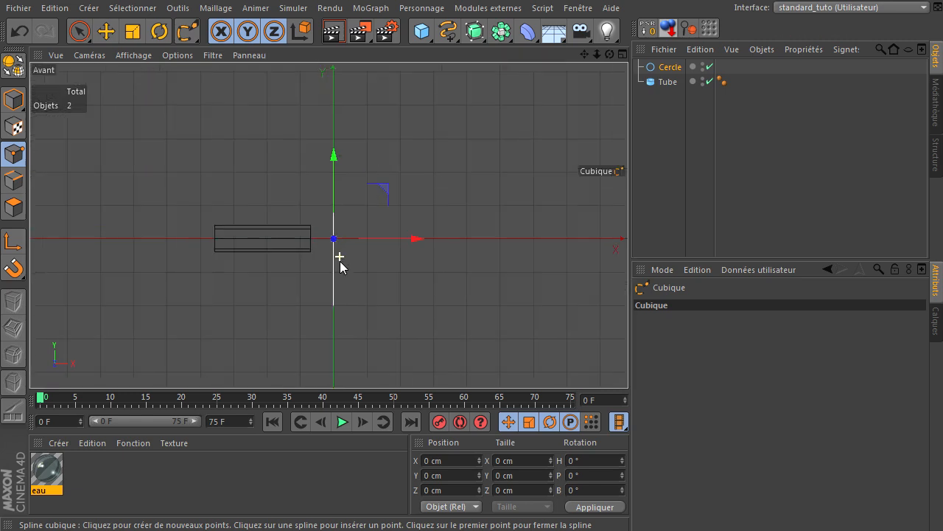
mouse_move(583, 55)
mouse_down()
mouse_move(628, 361)
mouse_move(570, 56)
mouse_up()
scroll(187, 181, up, 1)
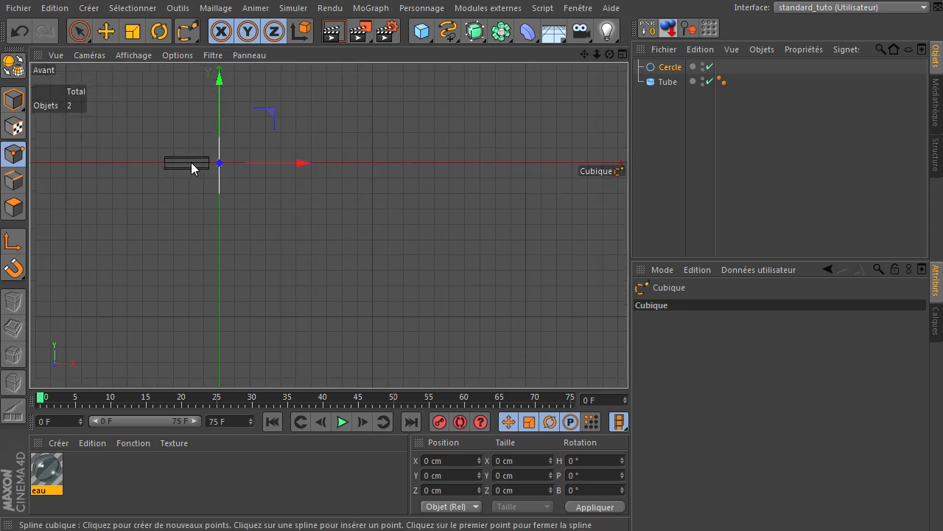
click(191, 164)
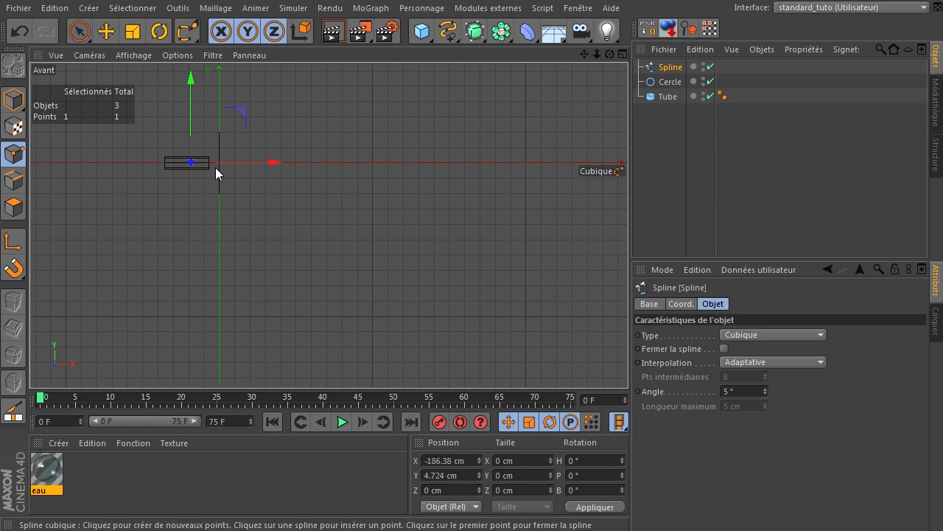
click(215, 167)
click(287, 229)
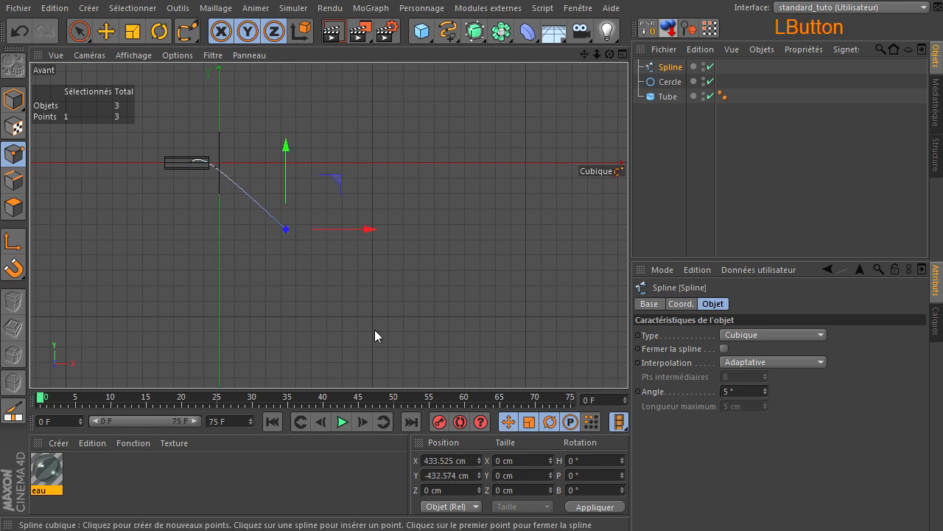
click(360, 375)
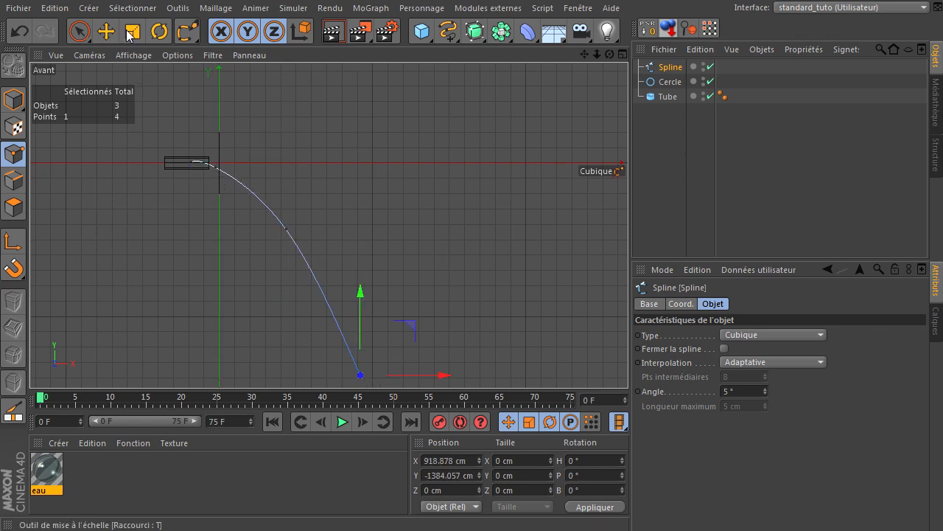
Select the spline's starting point with the selection brush and move it further back inside the tube along X.
click(81, 32)
scroll(232, 188, up, 1)
scroll(232, 186, up, 5)
drag(585, 54, 721, 364)
click(410, 156)
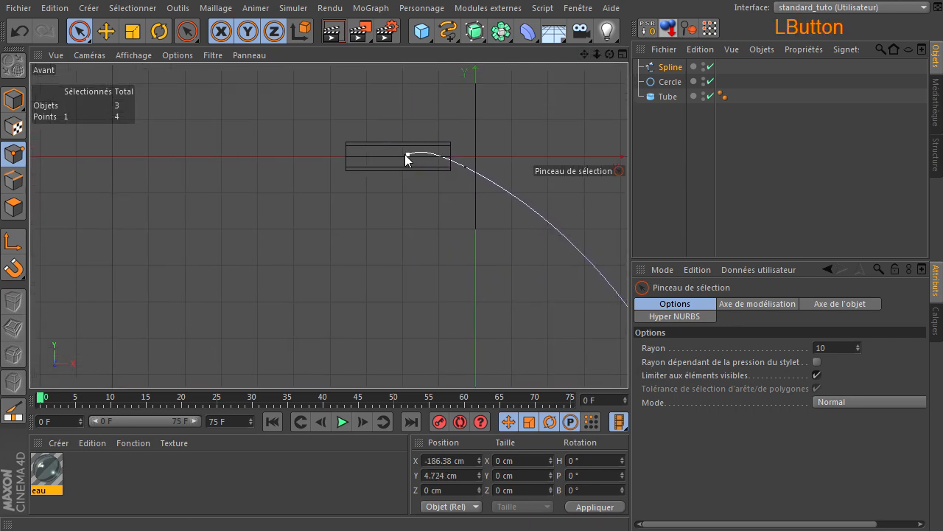
drag(488, 155, 465, 156)
Move the spline's second point just past the tube's opening, to about X 15, Y -33 cm.
click(442, 163)
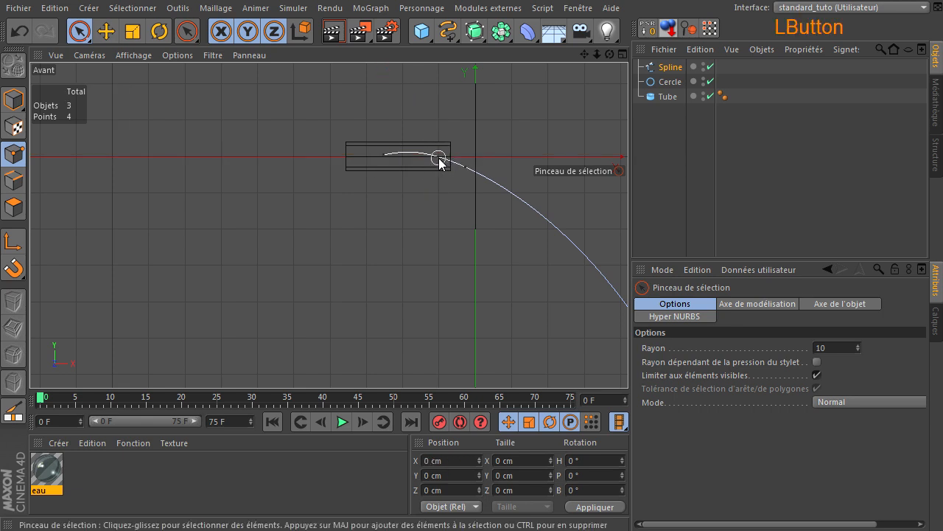
click(463, 168)
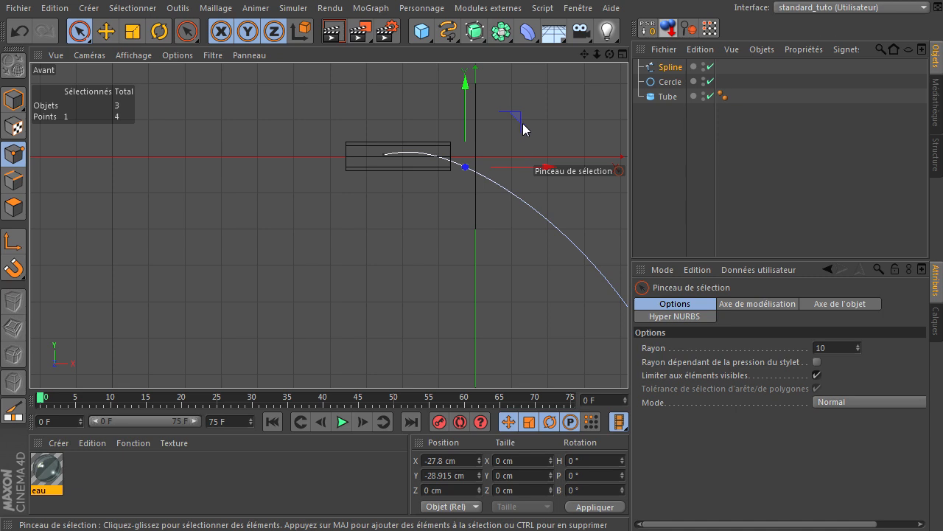
mouse_move(521, 126)
mouse_down()
mouse_move(539, 156)
mouse_move(517, 119)
mouse_move(532, 137)
mouse_move(537, 128)
mouse_up()
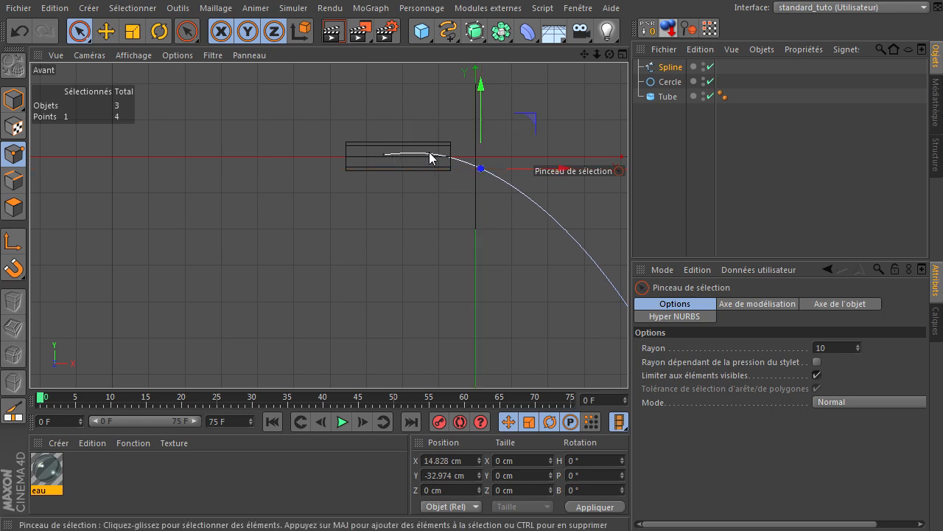
Move the spline's third point closer to the tube, to about X 266, Y -401 cm.
drag(596, 55, 445, 260)
click(435, 261)
drag(384, 174, 383, 183)
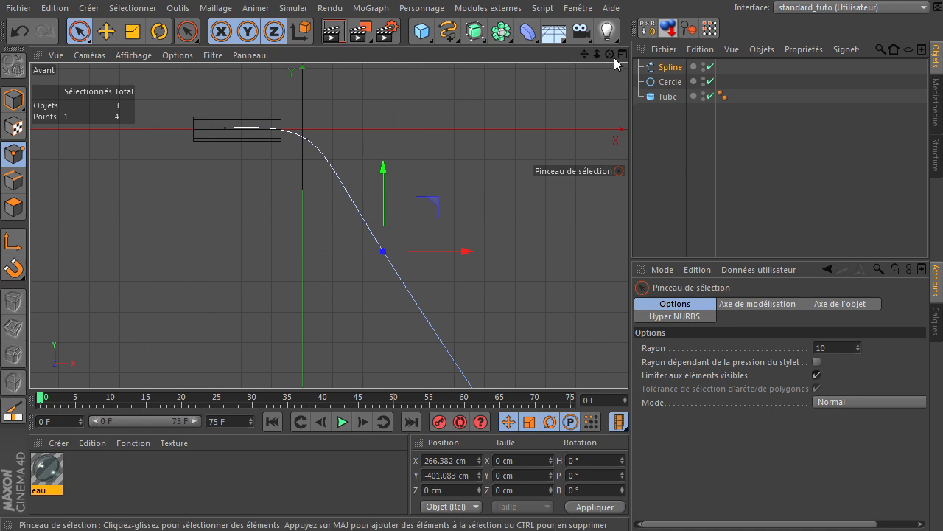
Move the spline's lower end point along X to about 418 cm so the curve falls steeply, and deselect the point.
drag(585, 54, 567, 0)
scroll(461, 258, down, 4)
scroll(461, 259, down, 1)
click(524, 364)
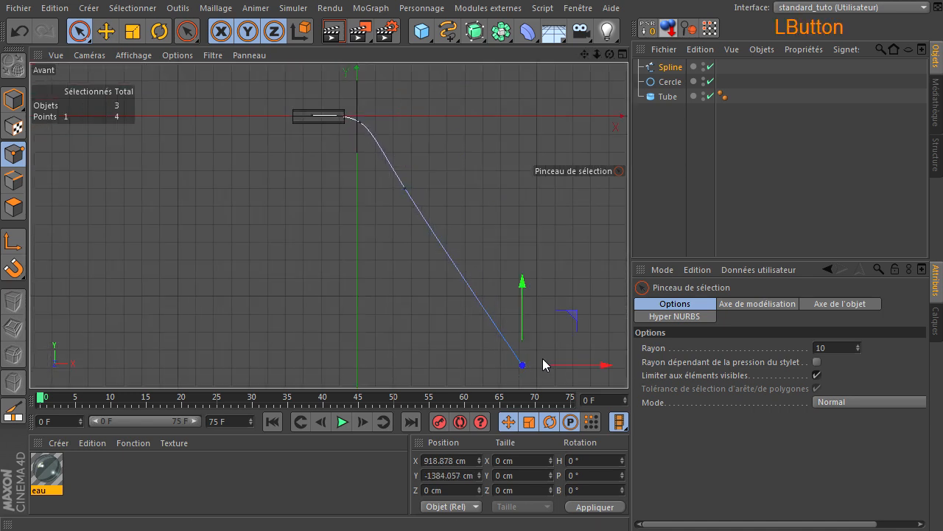
drag(580, 366, 491, 355)
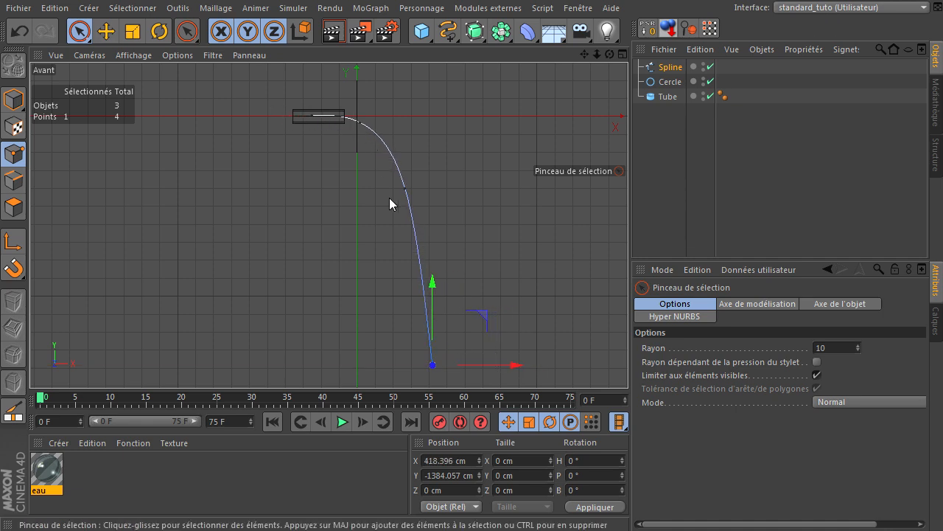
click(517, 202)
Return to the full perspective view with the whole falling curve framed, and deselect the spline.
middle_click(489, 208)
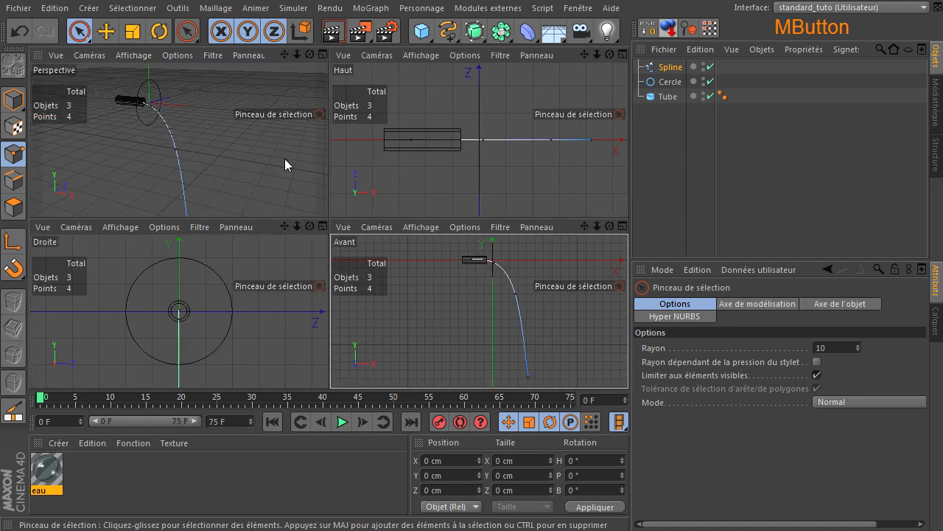
middle_click(228, 151)
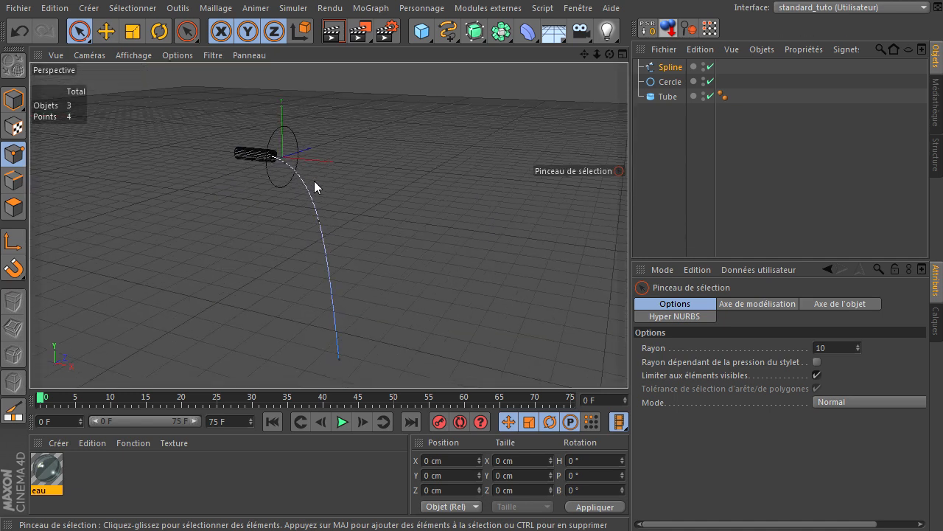
drag(589, 56, 568, 84)
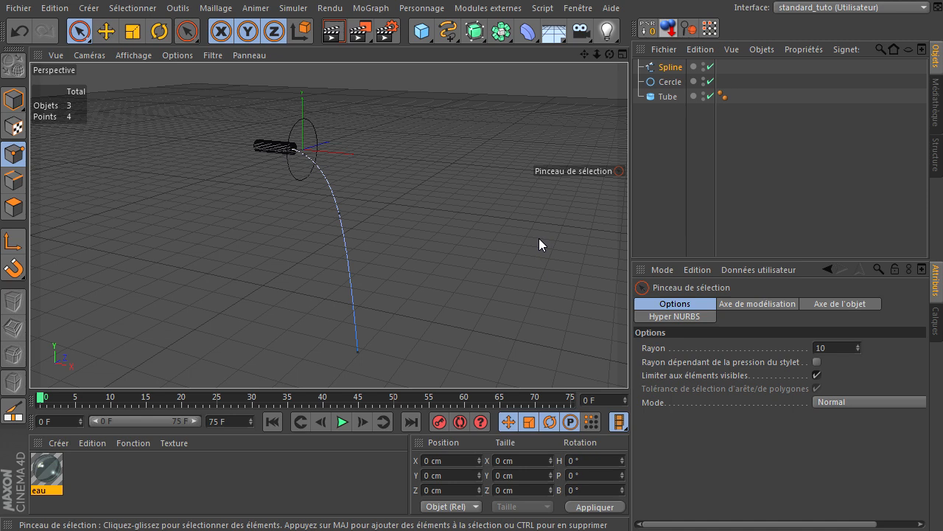
click(669, 134)
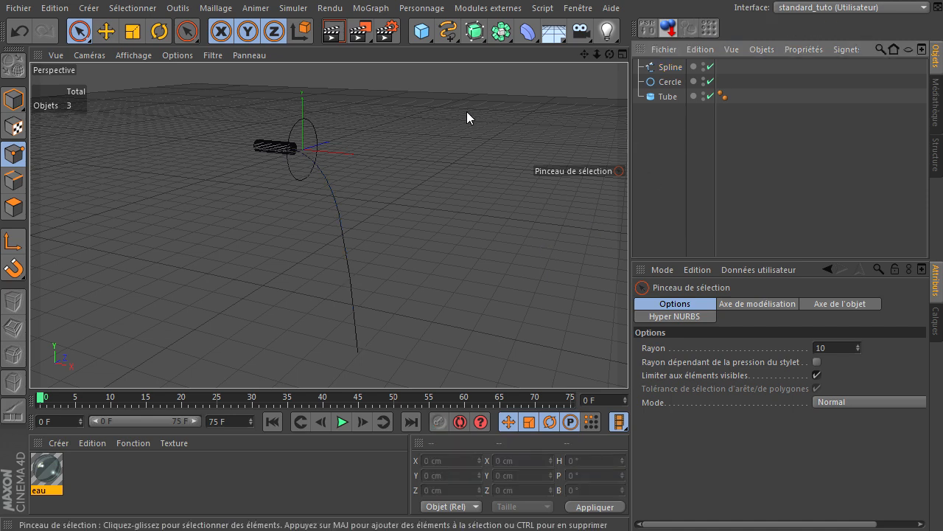
Add an Extrusion contrôlée NURBS and nest the circle and the falling spline inside it, with the circle above the spline.
drag(476, 31, 529, 98)
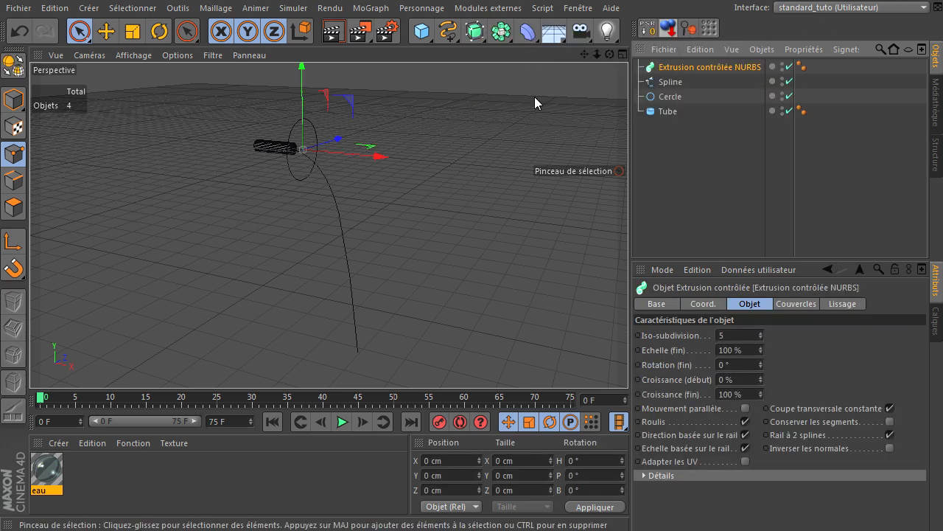
drag(658, 101, 699, 70)
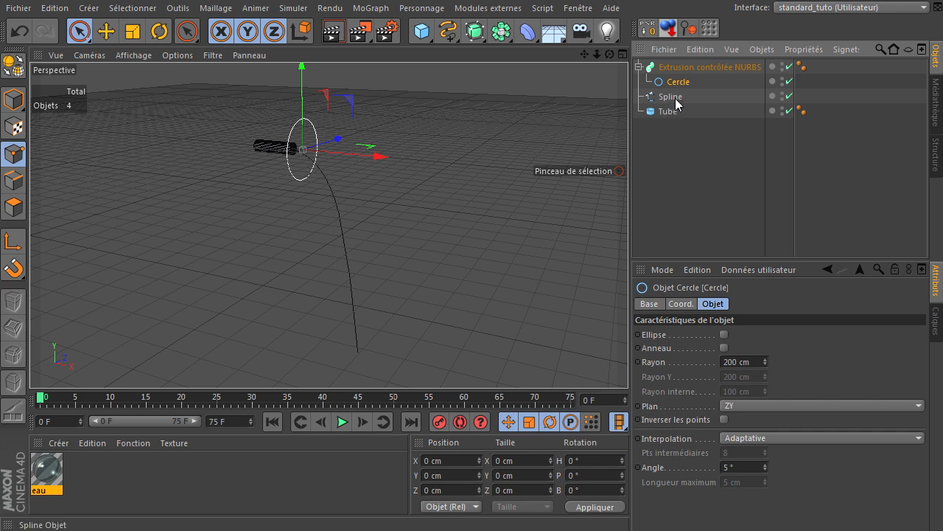
click(666, 101)
drag(696, 66, 698, 67)
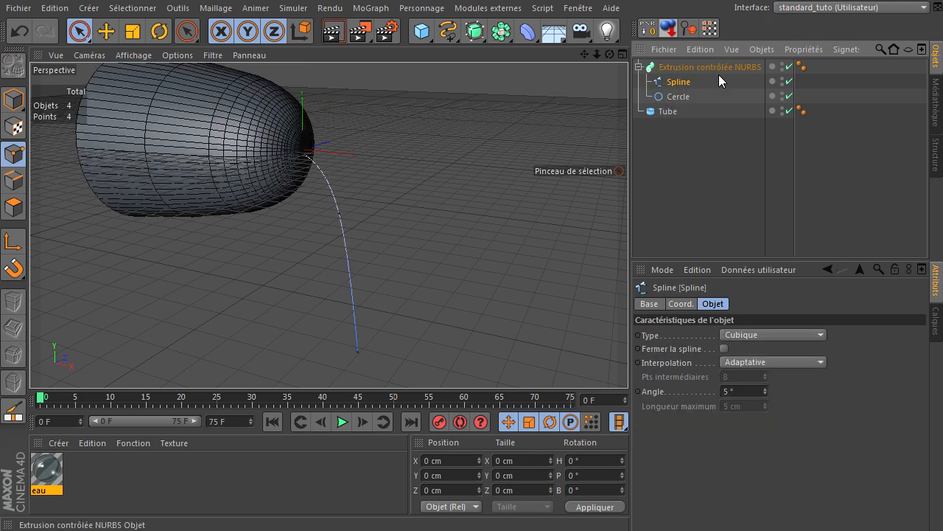
click(671, 97)
drag(692, 77, 693, 76)
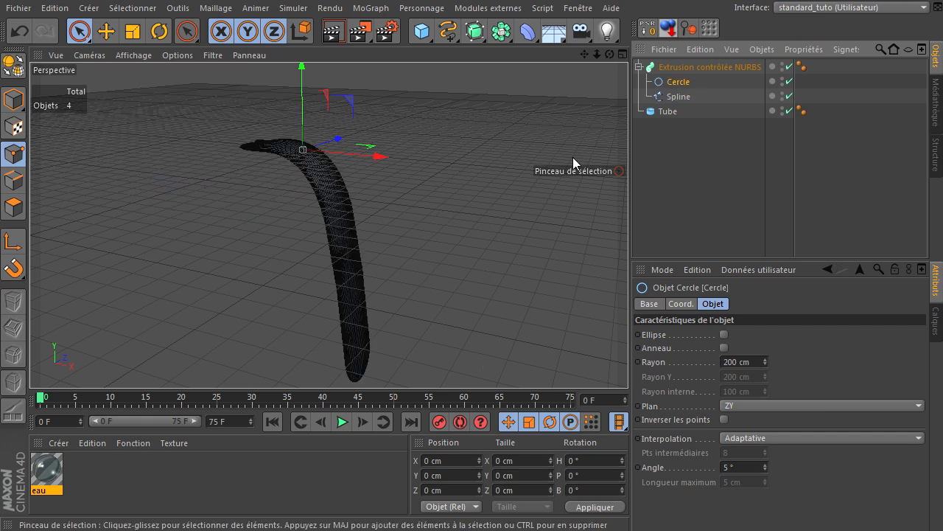
Set the circle's plane to XY and compare the scene with the sweep switched off and on.
click(693, 69)
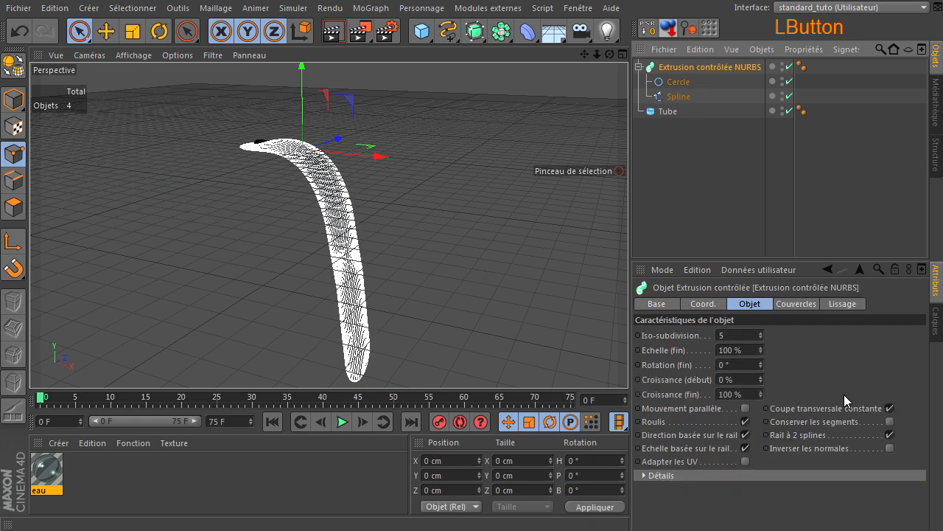
click(780, 305)
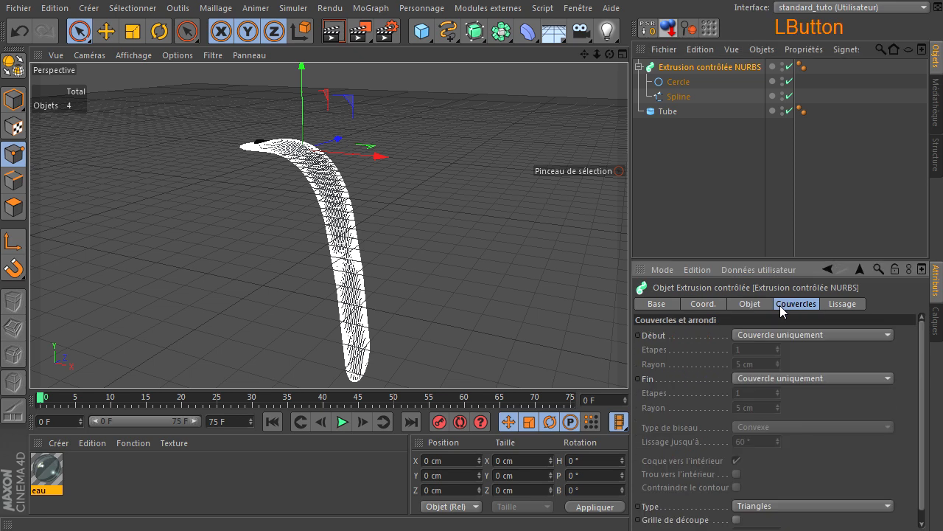
click(742, 305)
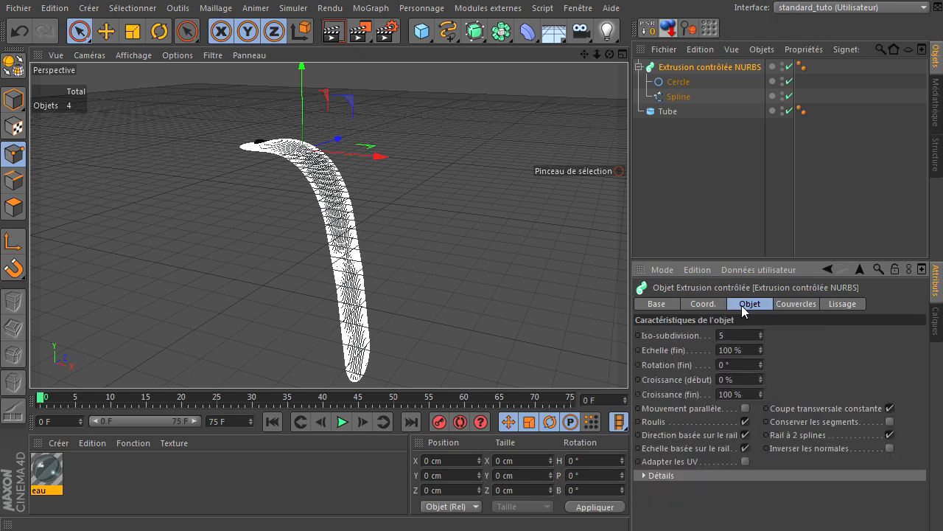
click(685, 82)
click(752, 407)
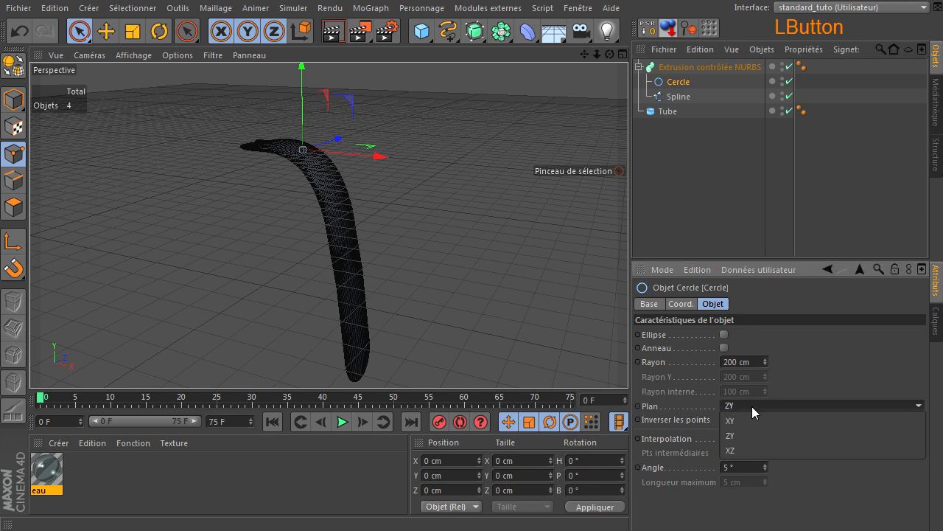
click(745, 419)
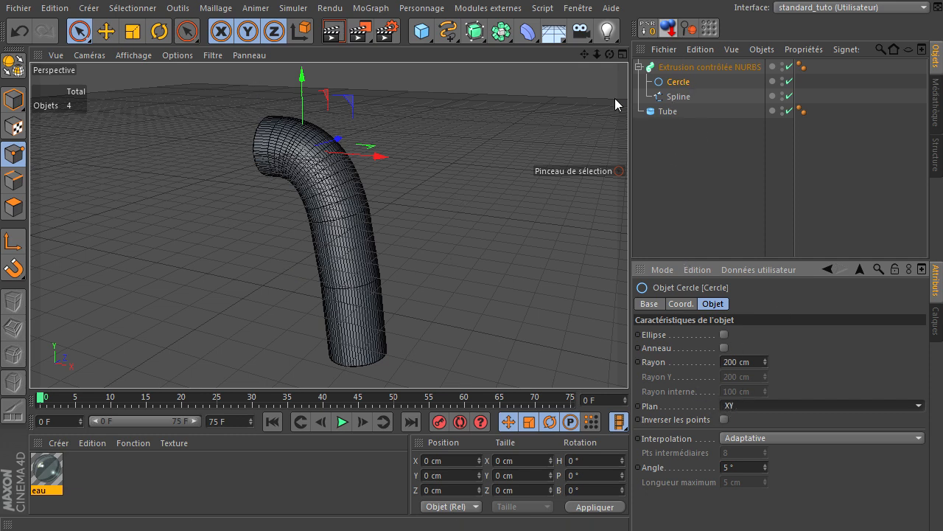
click(790, 66)
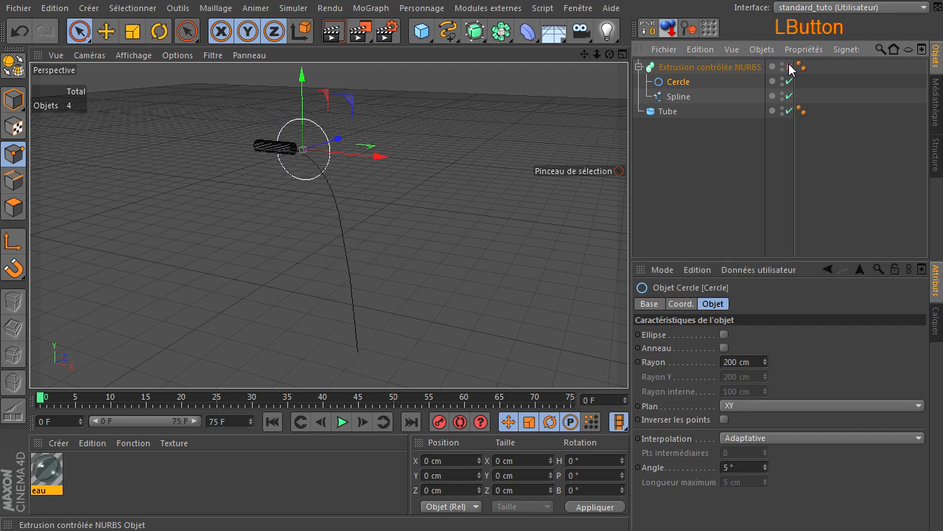
click(789, 67)
Convert the circle to an editable spline and set both splines' interpolation to Naturelle with 4 intermediate points.
click(682, 85)
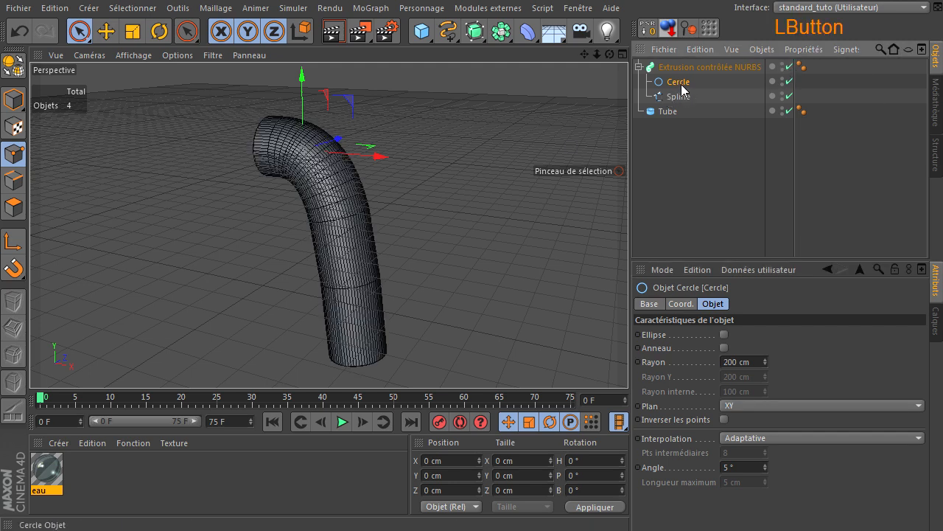
click(14, 70)
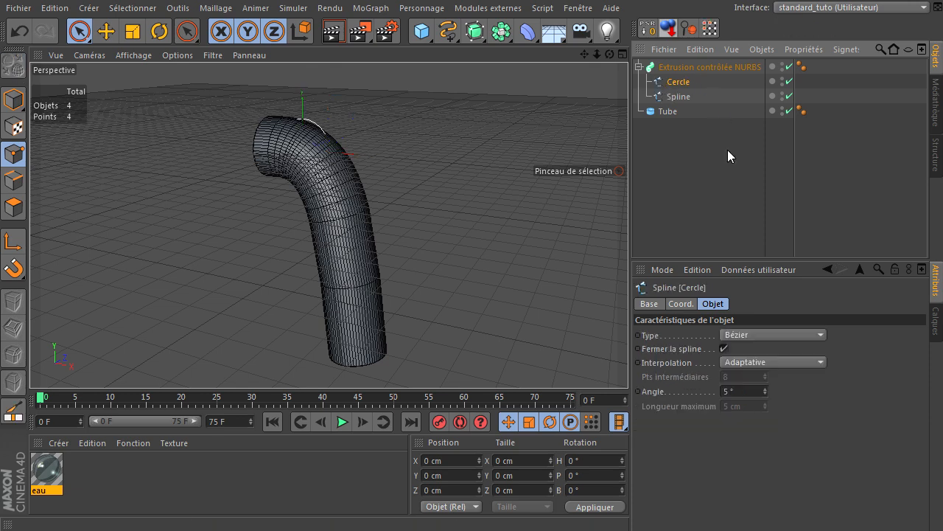
drag(811, 83, 673, 97)
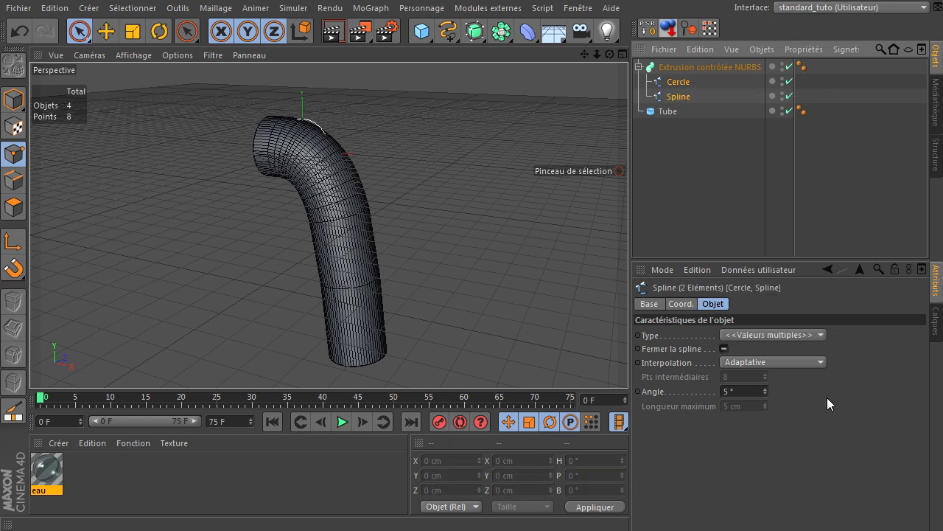
click(759, 364)
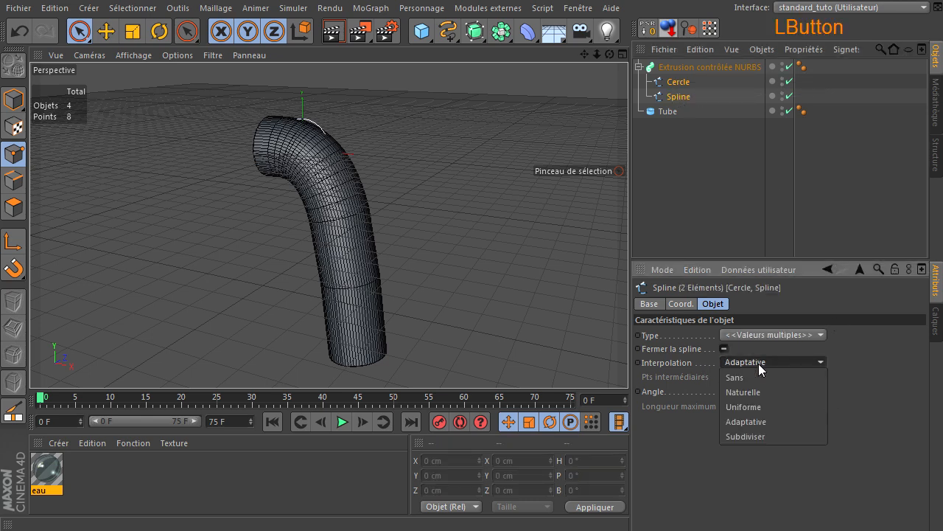
click(765, 391)
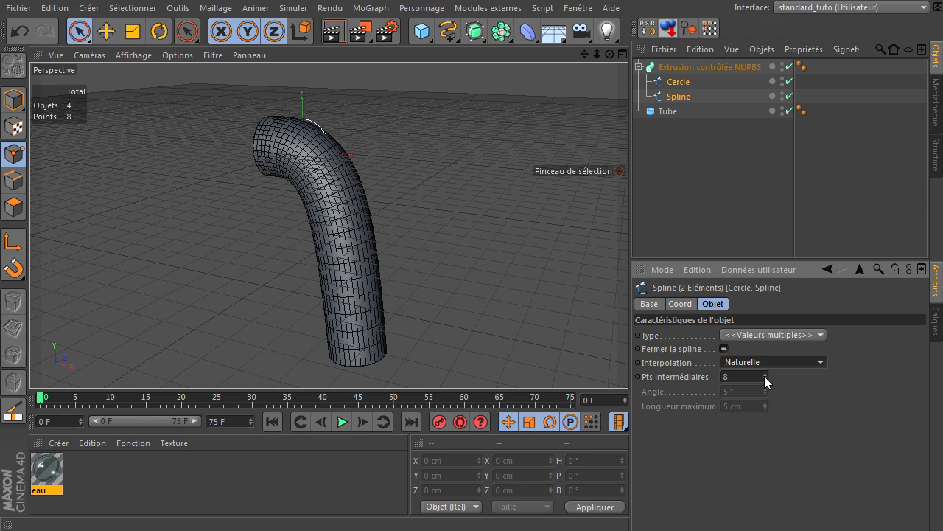
drag(765, 379, 765, 379)
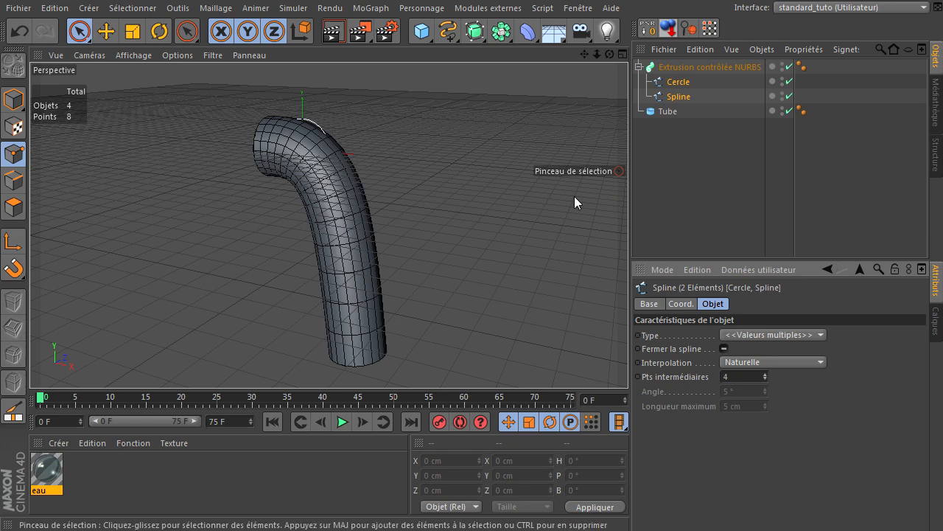
Remove the caps at both ends of the sweep by setting Début and Fin to Sans.
drag(609, 54, 628, 361)
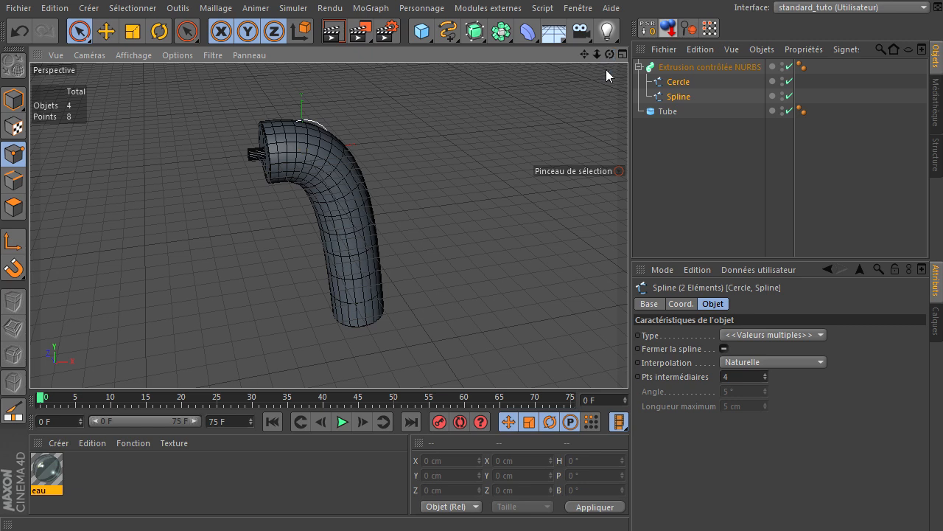
drag(609, 54, 628, 361)
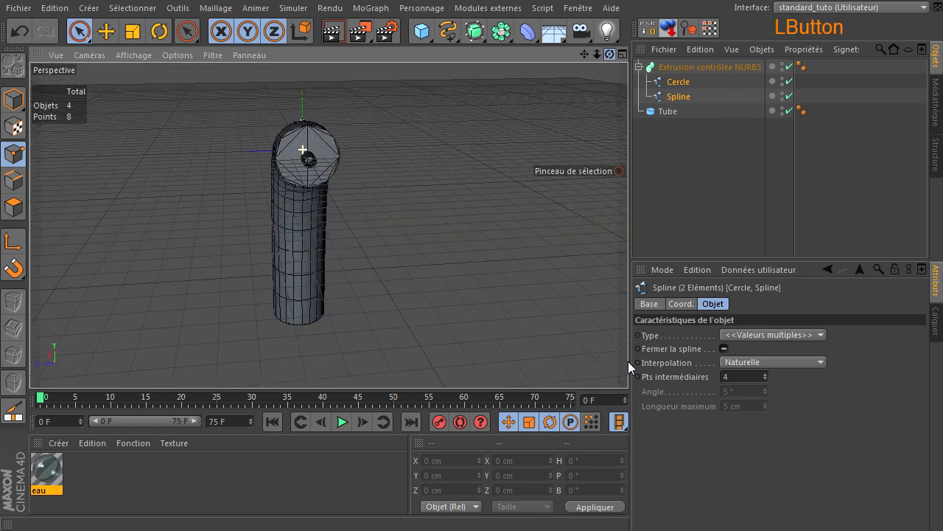
click(721, 67)
drag(609, 54, 697, 304)
click(712, 67)
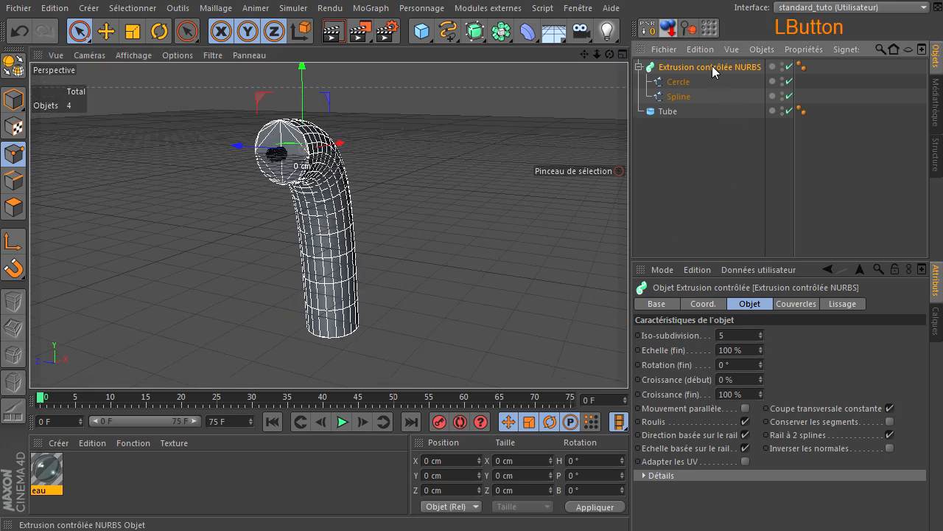
click(796, 305)
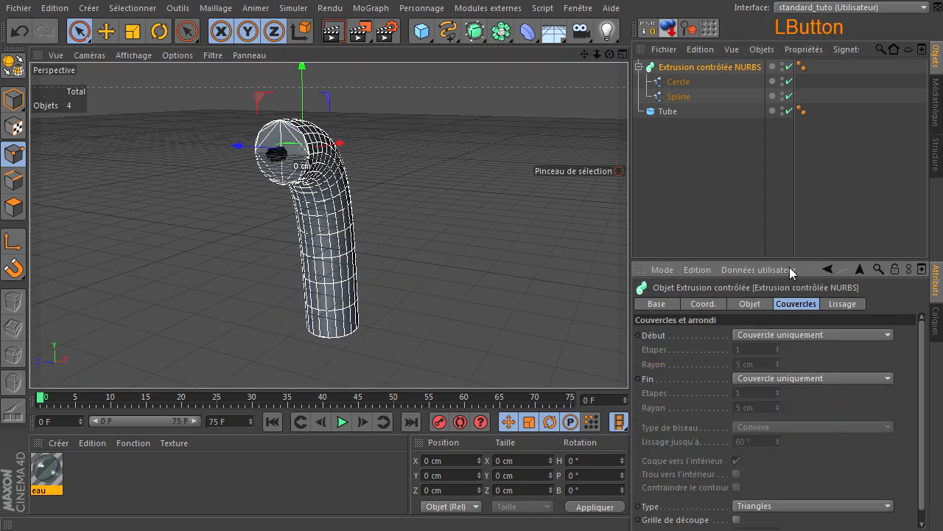
drag(790, 258, 784, 157)
click(800, 235)
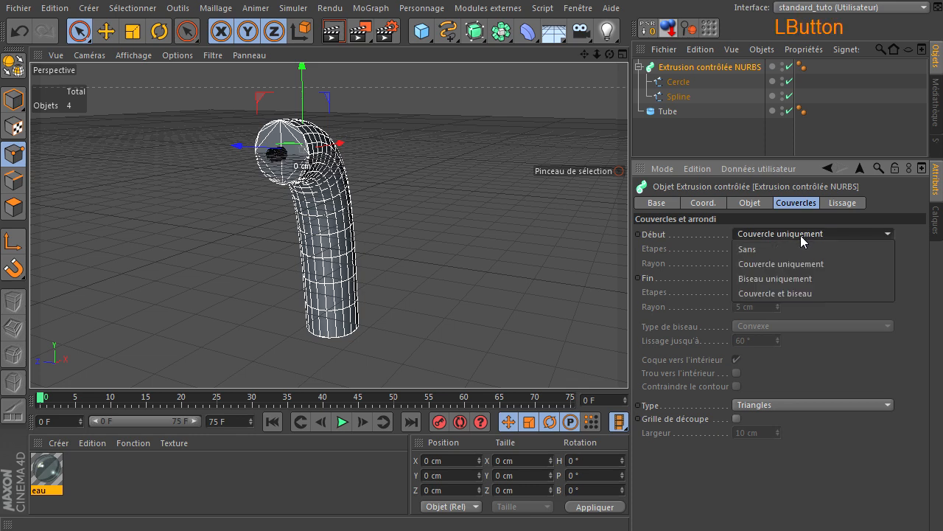
click(800, 247)
click(839, 278)
click(834, 290)
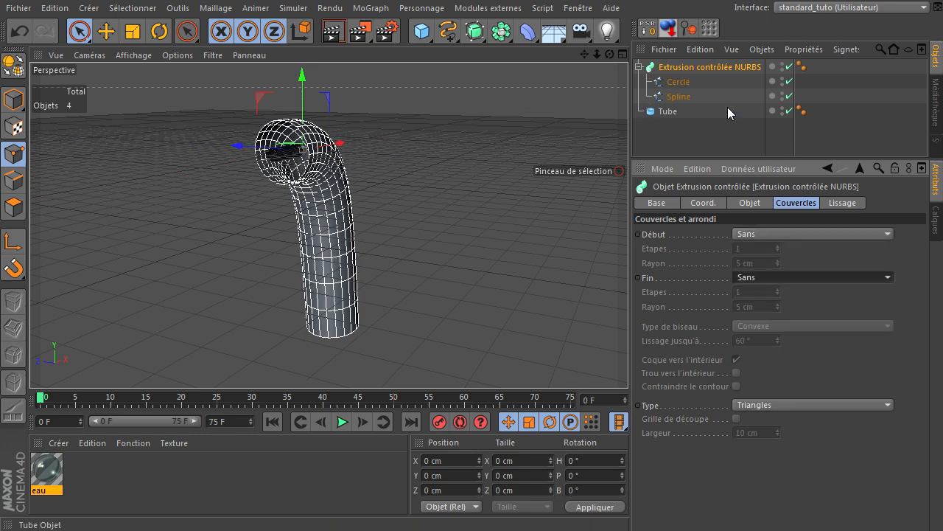
Expand the sweep's scaling details and lower the start point of the Mise à l'échelle curve to narrow the water at the tube.
click(704, 68)
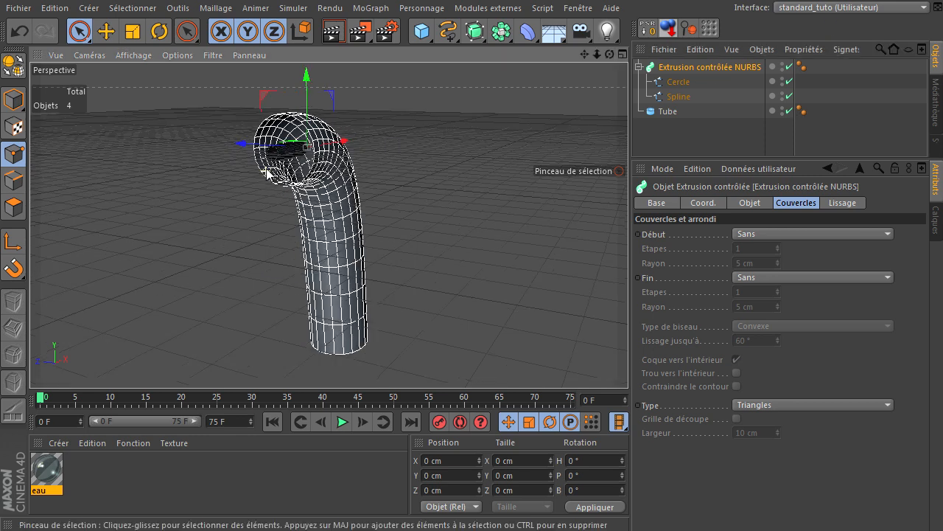
click(339, 85)
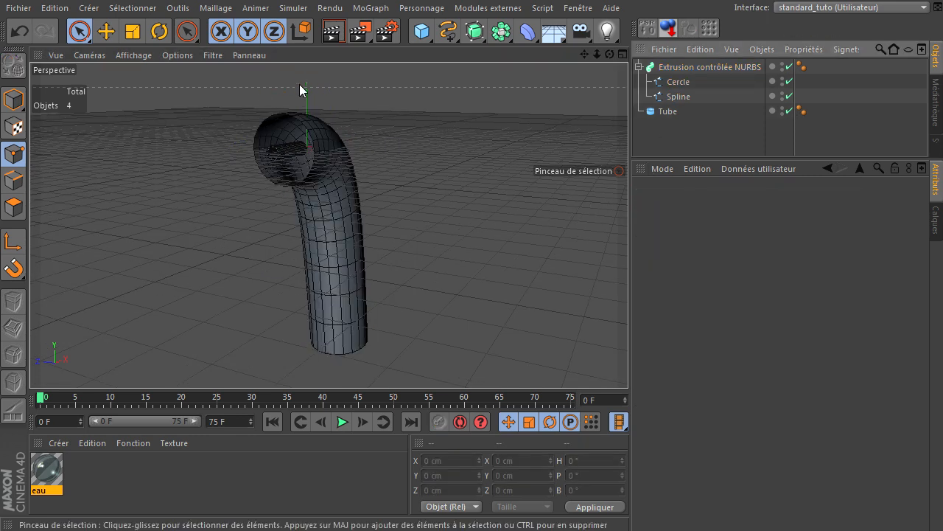
click(689, 65)
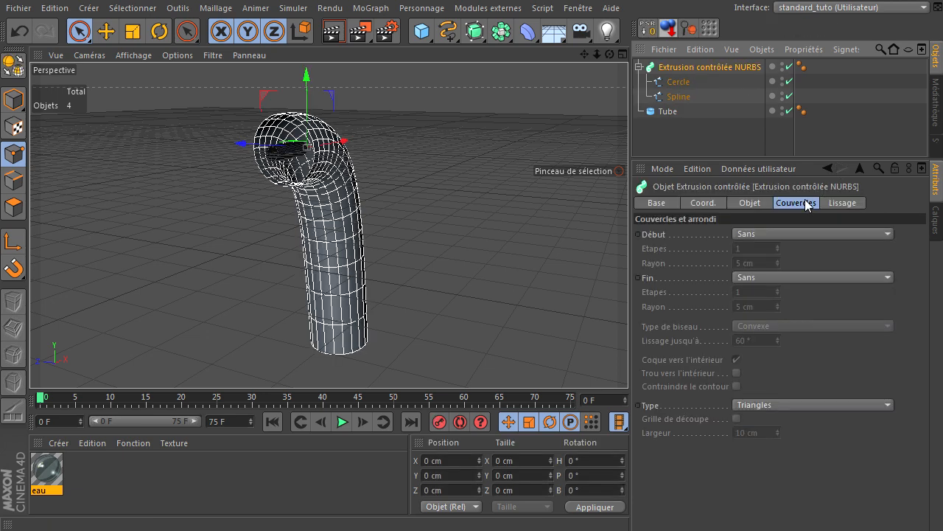
click(749, 205)
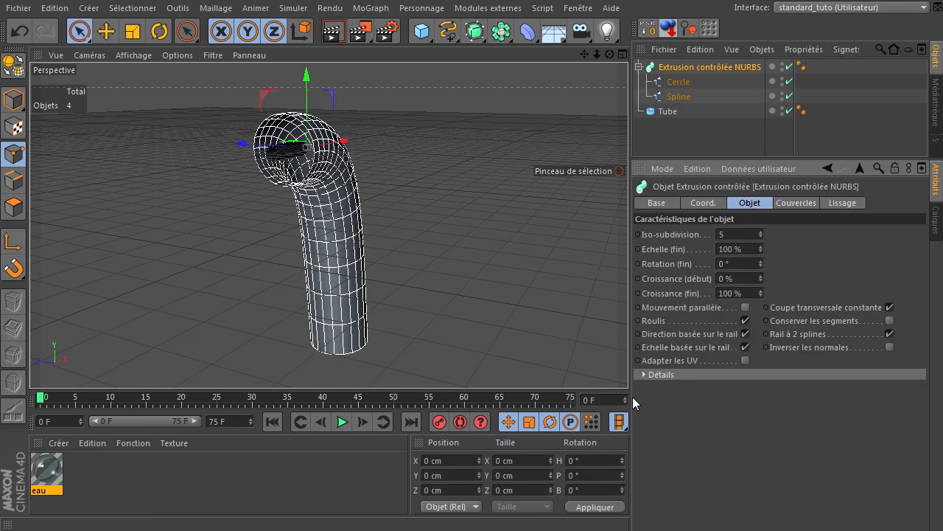
click(644, 374)
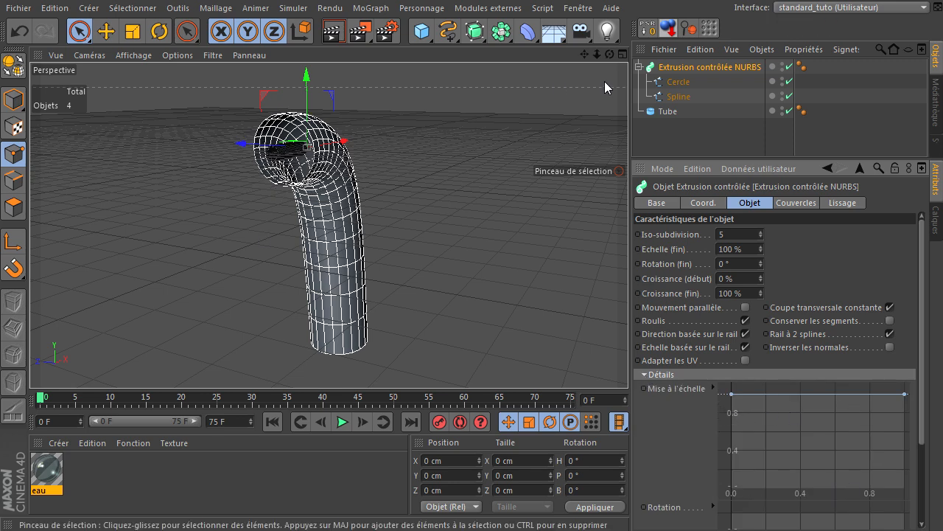
click(675, 84)
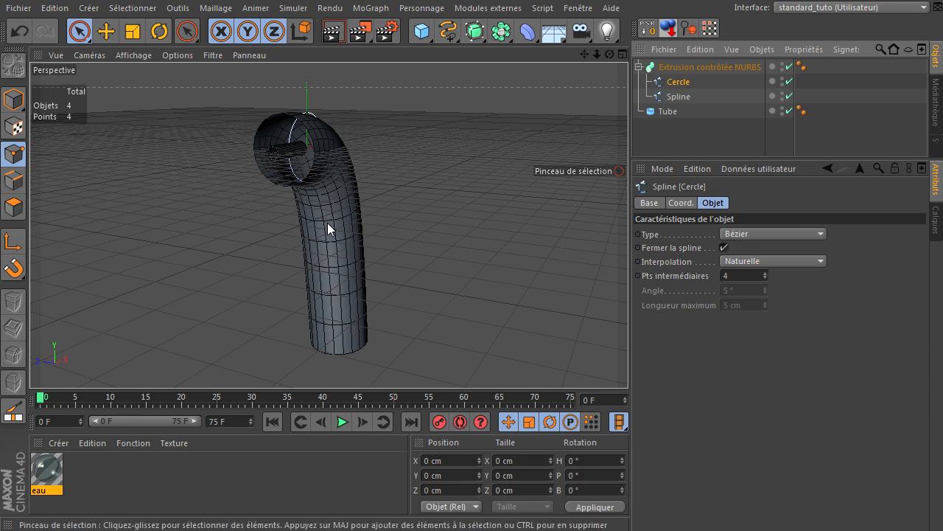
click(726, 69)
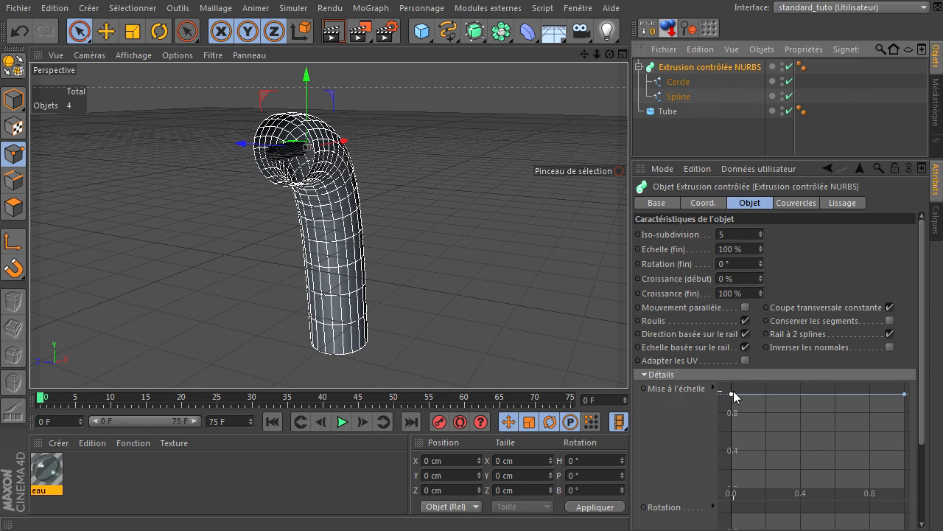
drag(731, 397, 727, 477)
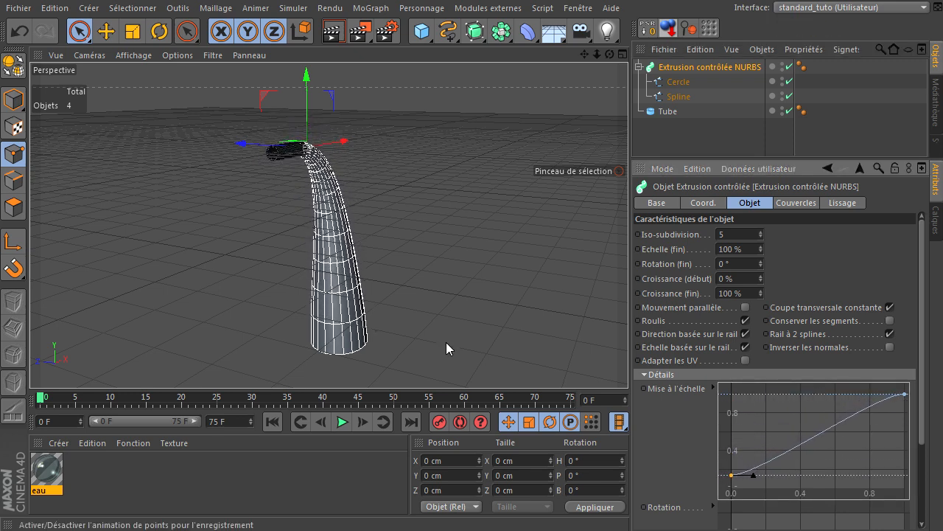
Fine-tune the start point of the Mise à l'échelle curve so the water fits just inside the tube's opening.
scroll(281, 153, up, 2)
drag(610, 55, 605, 135)
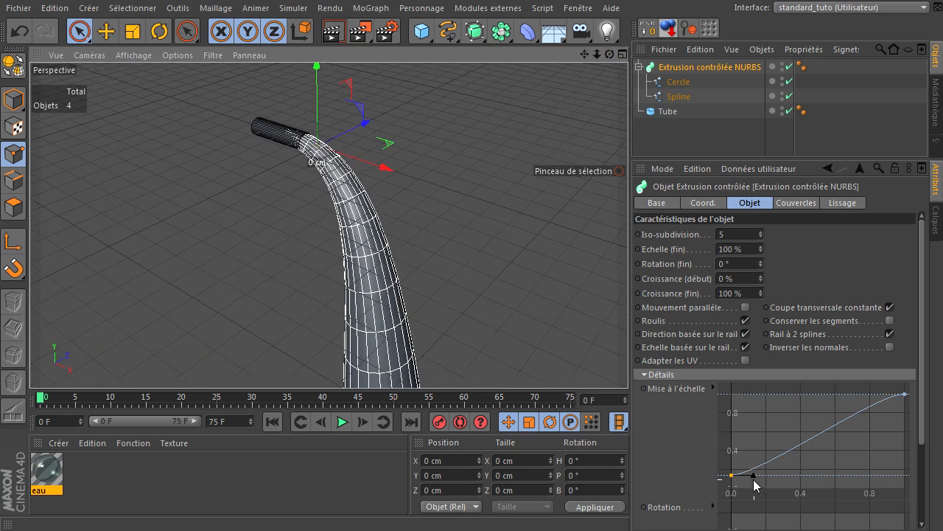
drag(731, 475, 728, 485)
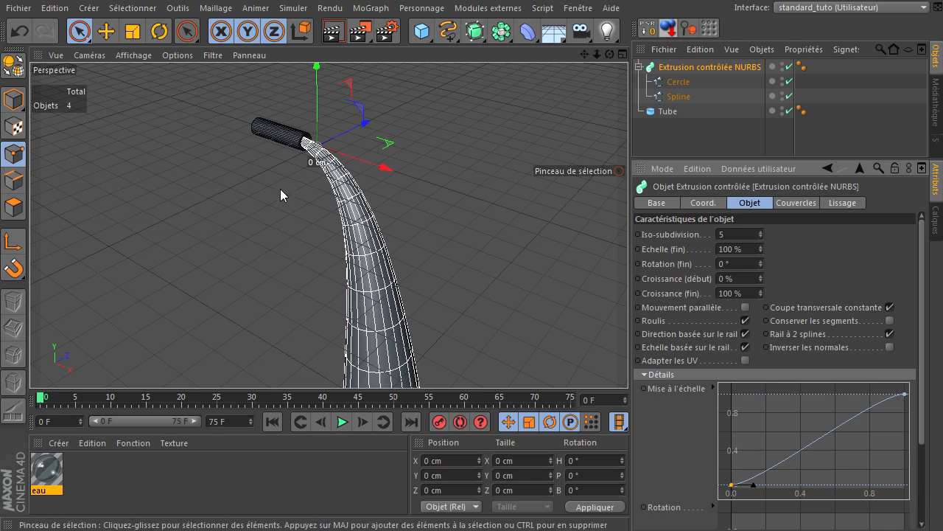
scroll(301, 144, up, 6)
scroll(300, 143, up, 4)
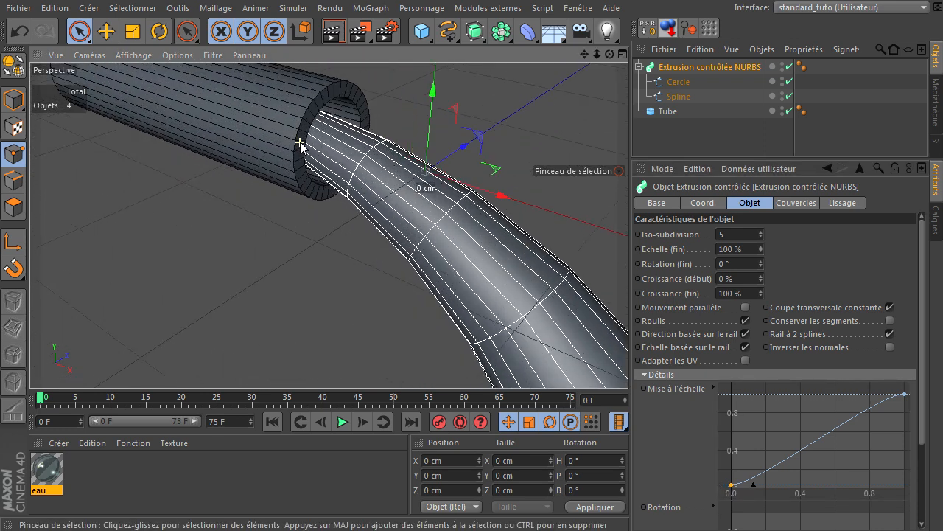
drag(733, 489, 729, 489)
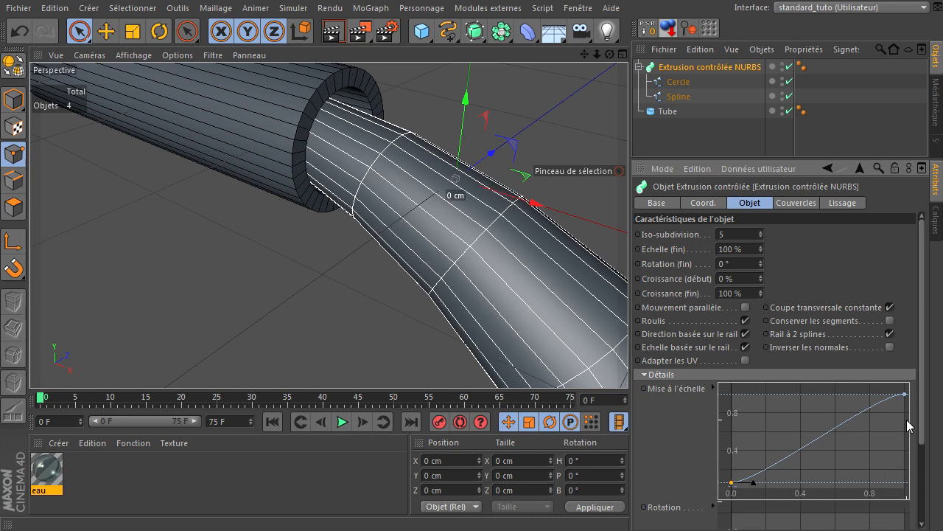
Lower the end point of the Mise à l'échelle curve level with its start so the water keeps a constant thickness.
click(906, 396)
drag(908, 398, 930, 489)
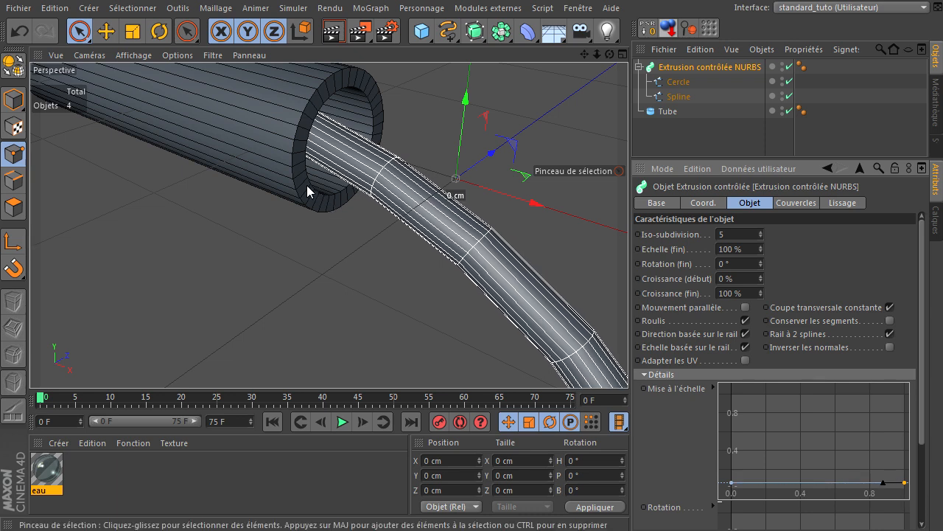
Raise the start and end points of the Mise à l'échelle curve slightly to one level to thicken the water evenly.
scroll(308, 185, down, 2)
drag(730, 483, 731, 478)
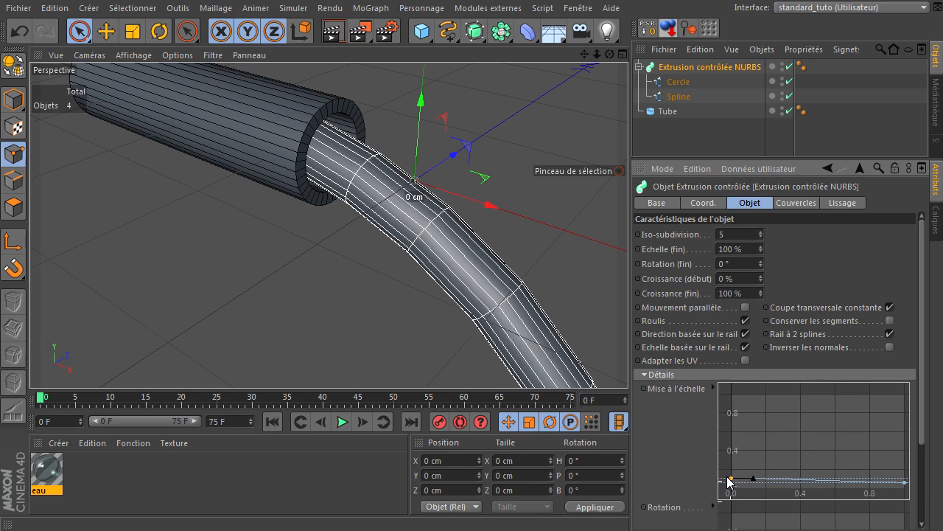
drag(906, 484, 908, 479)
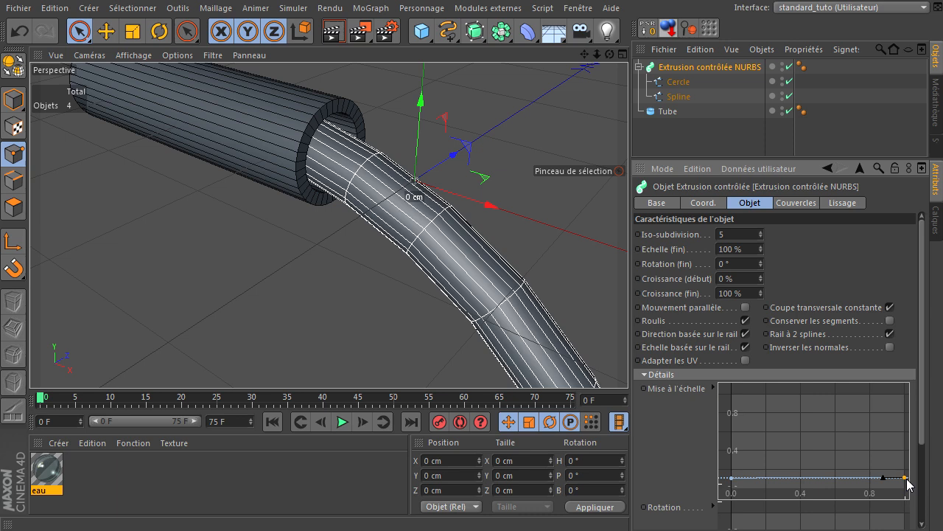
click(537, 112)
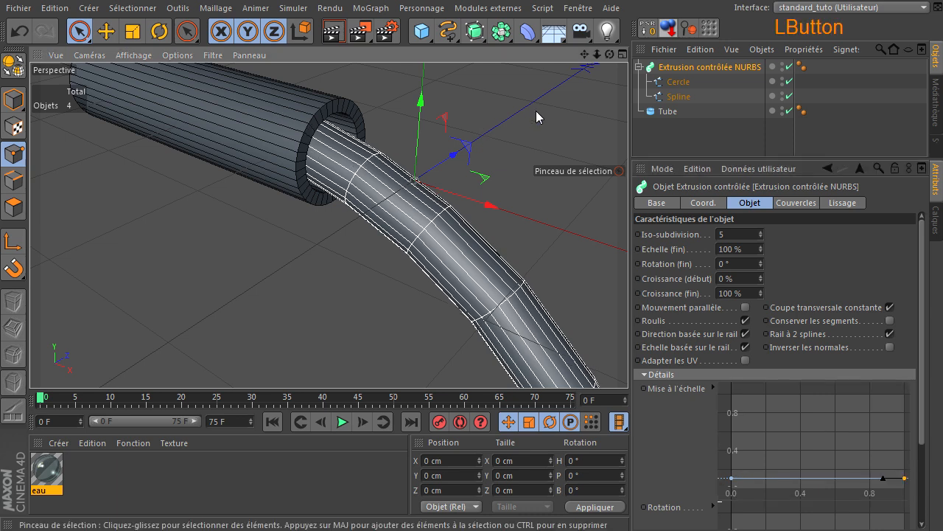
Deselect all objects and render the view to check how the water stream leaves the tube.
scroll(337, 179, down, 4)
scroll(331, 186, down, 2)
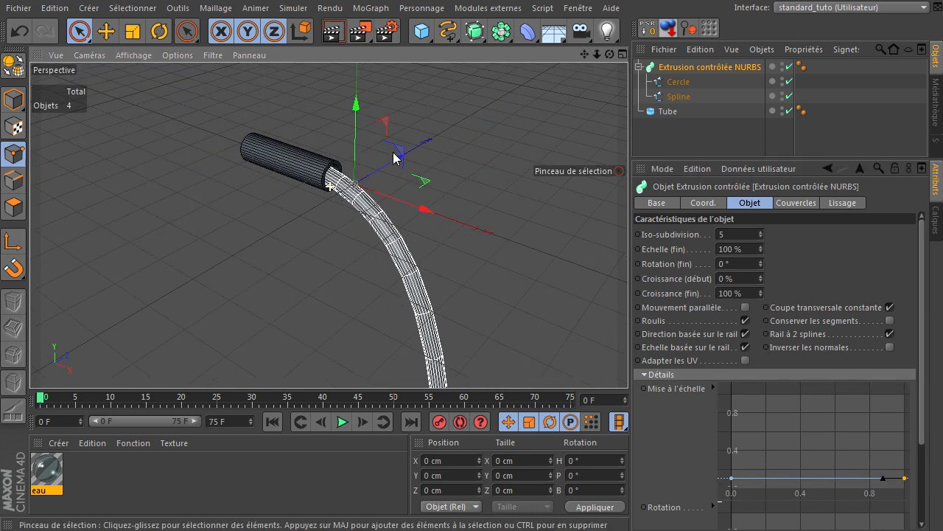
mouse_move(598, 55)
mouse_down()
mouse_move(623, 364)
mouse_move(597, 55)
mouse_move(628, 356)
mouse_move(586, 57)
mouse_up()
drag(809, 81, 672, 100)
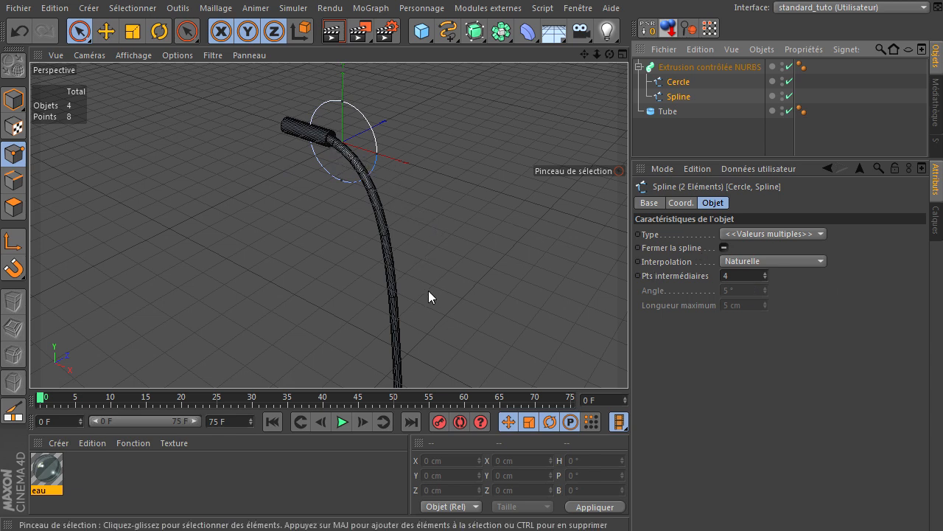
click(442, 169)
click(671, 131)
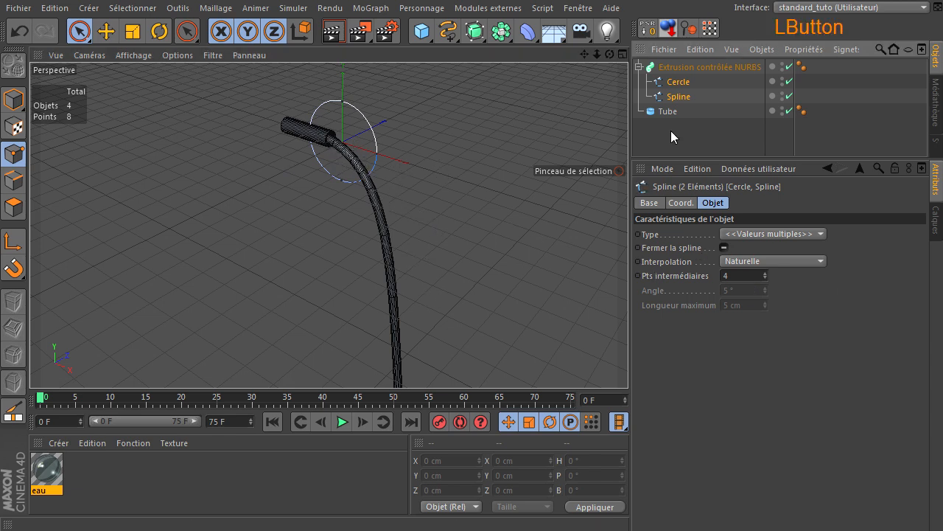
drag(610, 54, 629, 366)
click(333, 31)
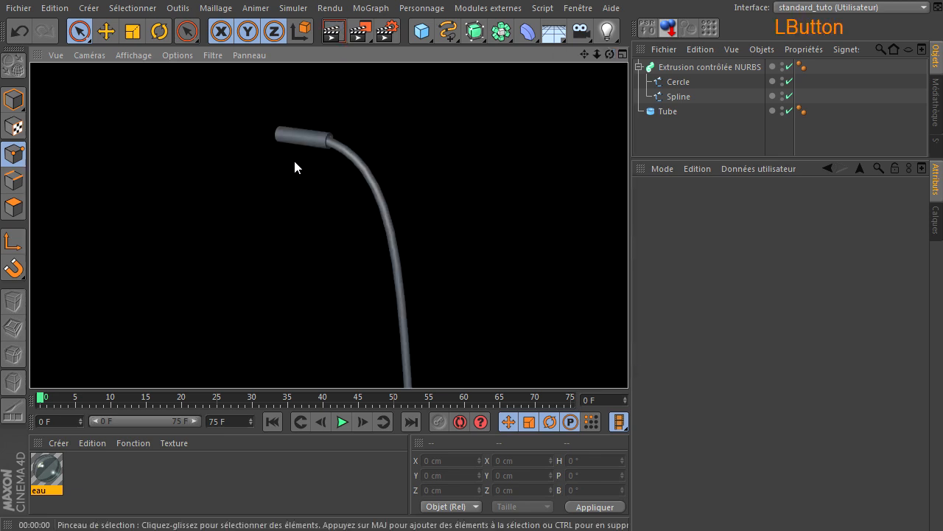
click(676, 145)
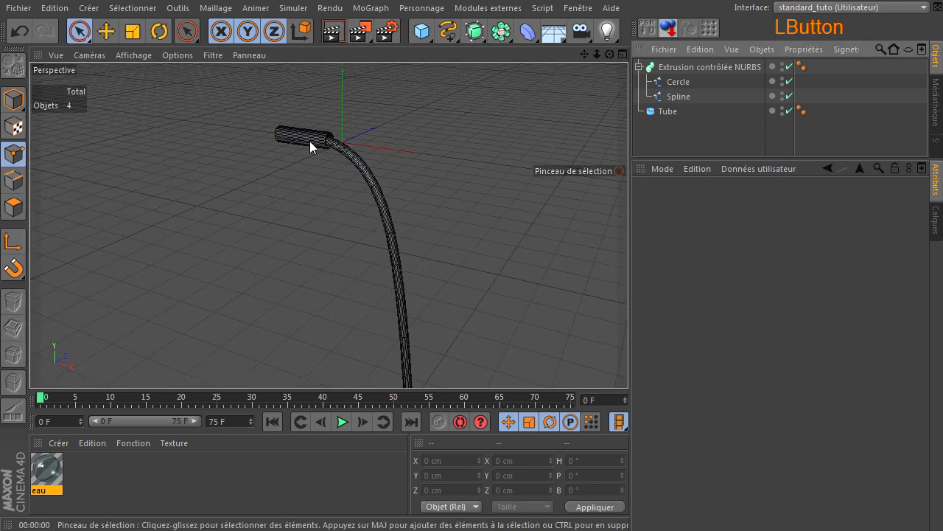
click(327, 40)
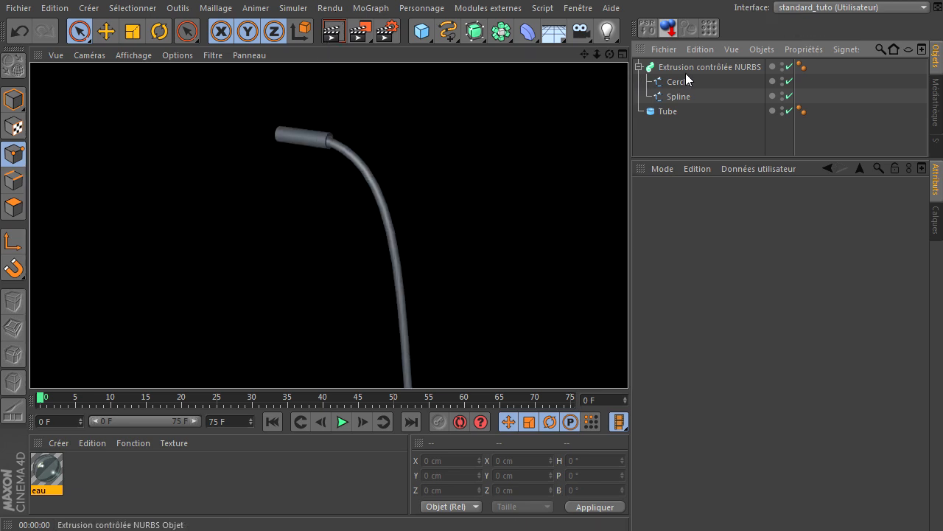
click(662, 130)
Create a new material and apply it to the tube.
scroll(365, 169, up, 5)
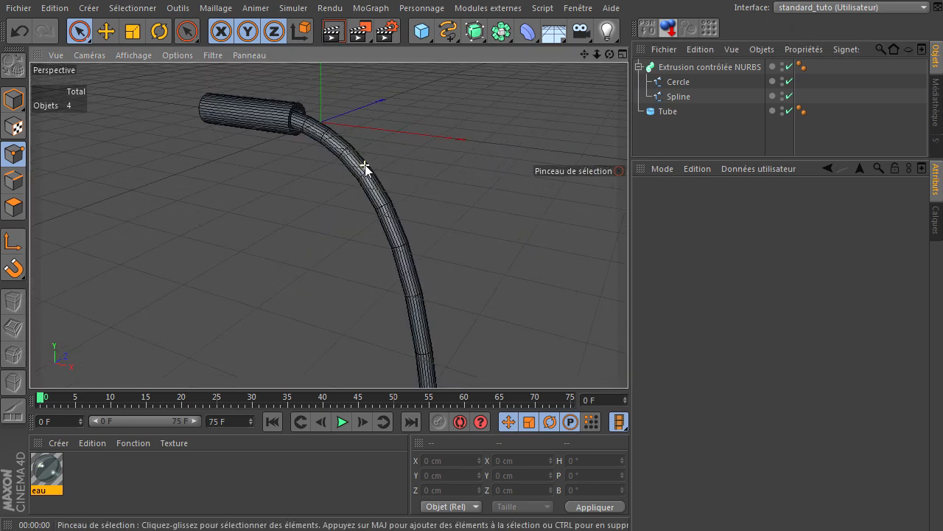
double_click(177, 497)
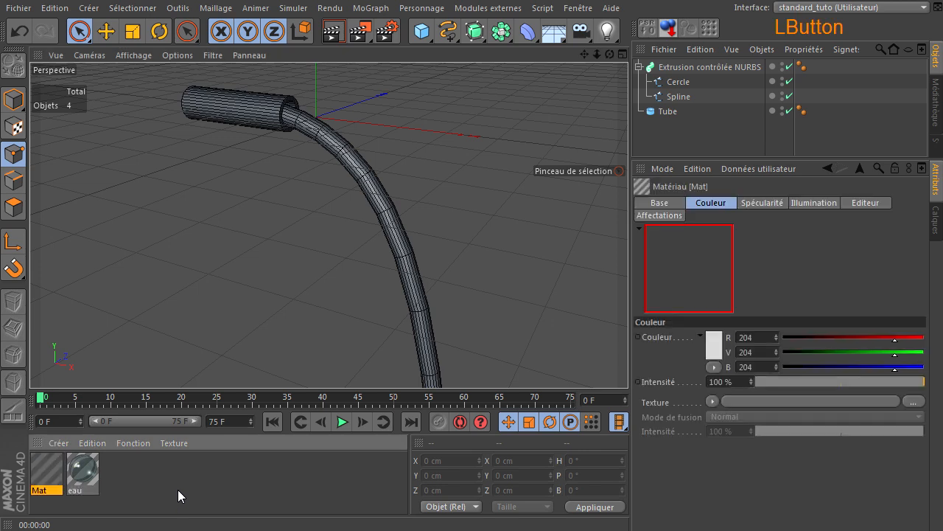
drag(50, 475, 231, 117)
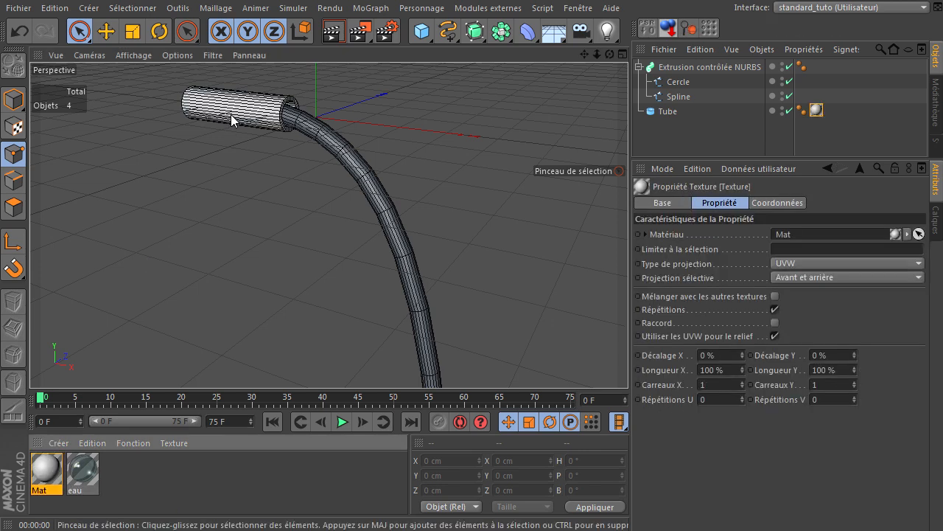
Turn off the tube material's Spécularité and lighten its colour to RGB 236, 236, 236.
double_click(49, 473)
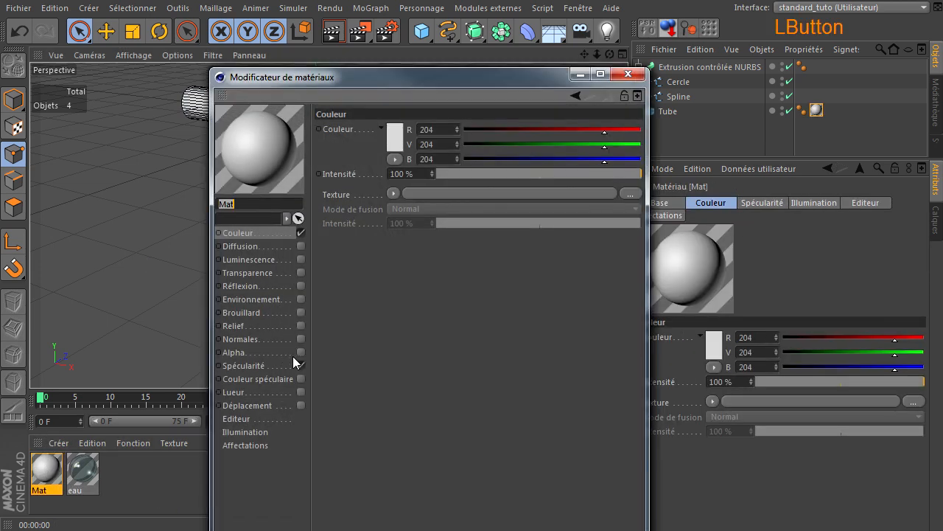
click(301, 366)
click(391, 132)
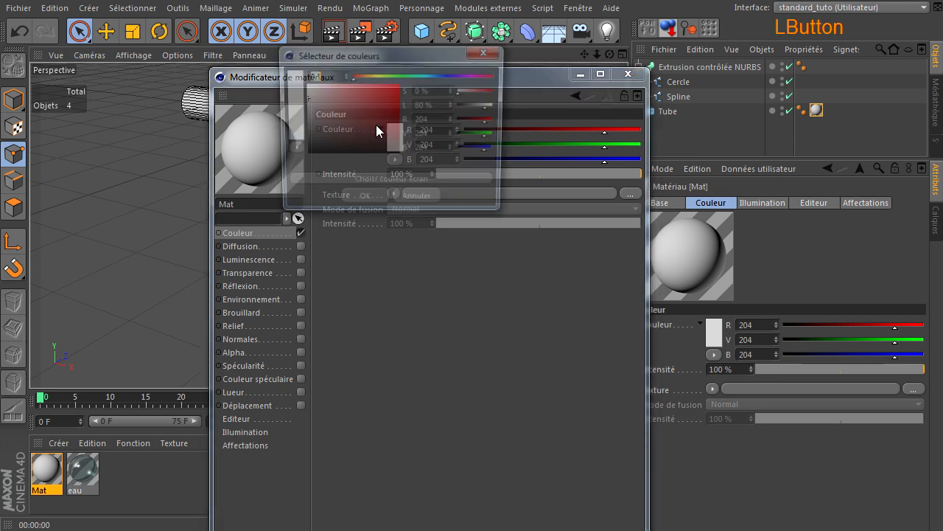
click(320, 105)
mouse_move(318, 103)
mouse_down()
mouse_move(299, 96)
mouse_move(303, 87)
mouse_up()
click(359, 202)
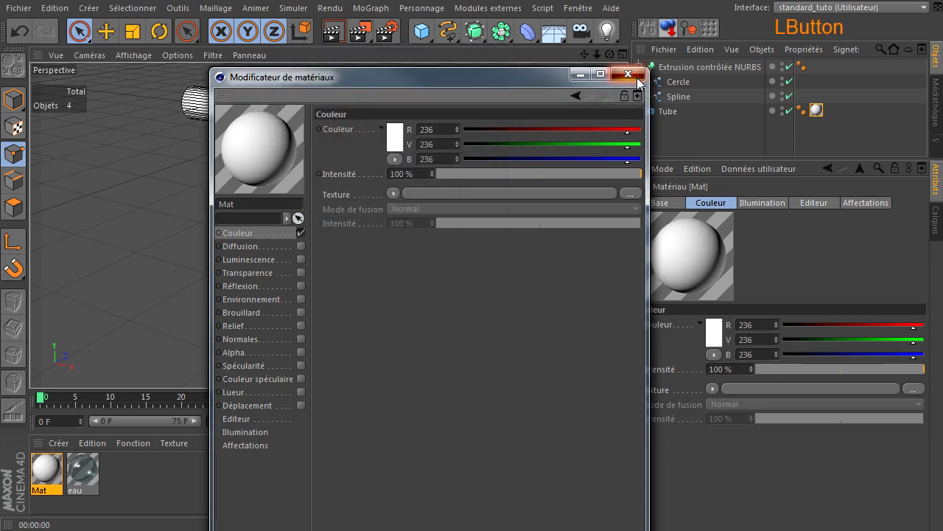
click(632, 75)
Render the view to check the tube's new material next to the water.
click(333, 31)
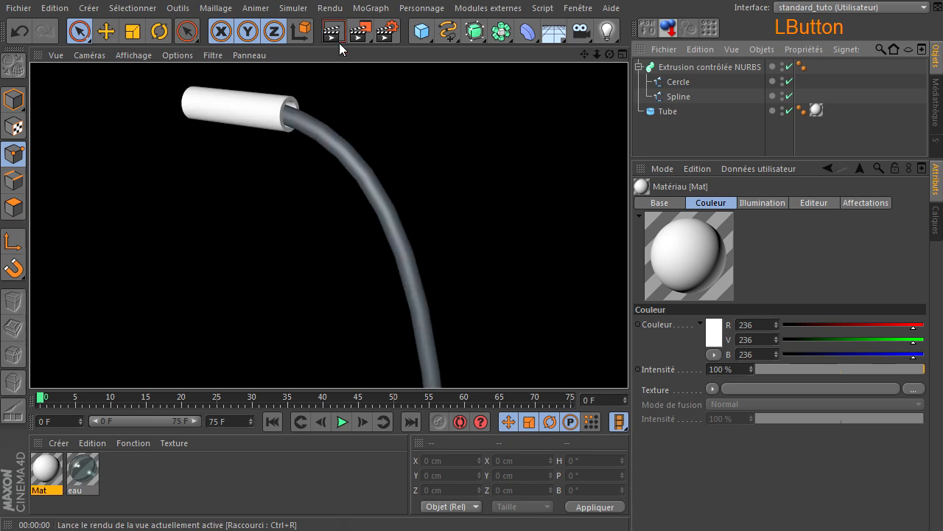
click(482, 202)
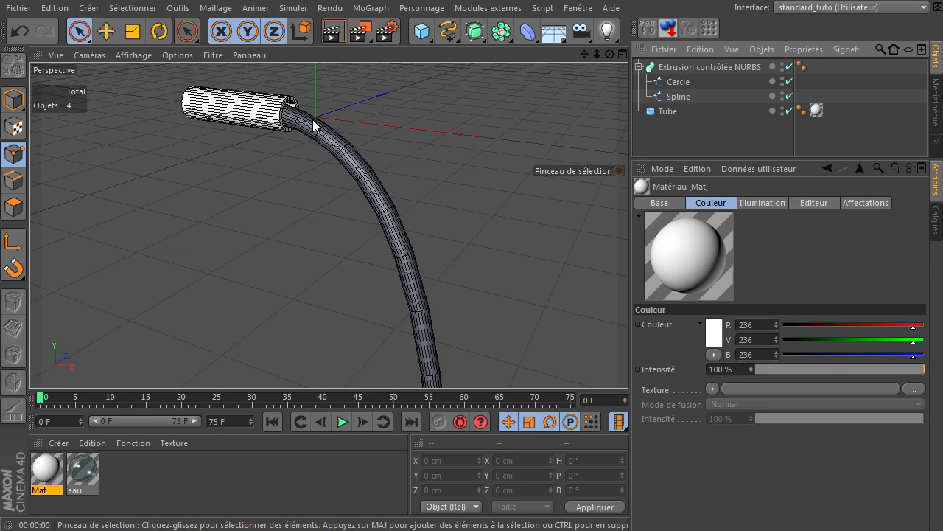
click(701, 126)
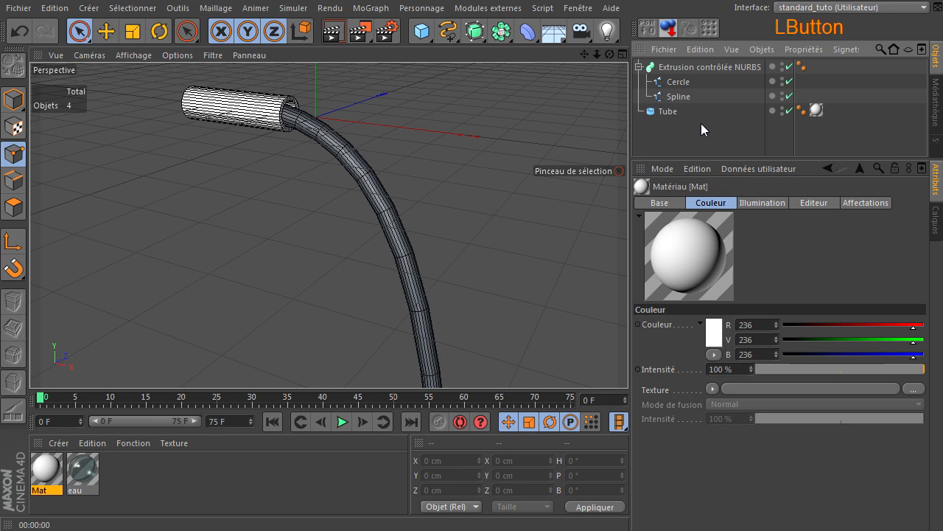
Add a MoGraph Randomisation effector and set its Déformation to Point.
click(380, 10)
mouse_move(392, 30)
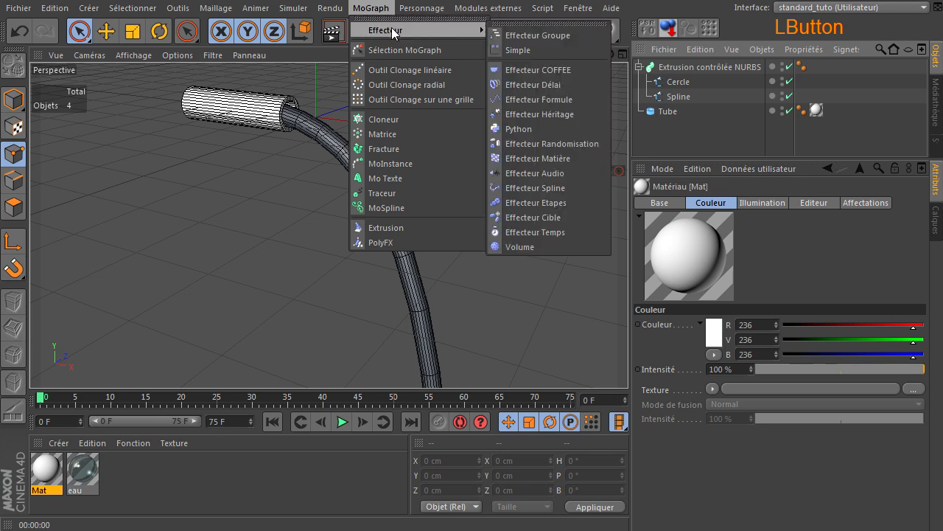
click(560, 143)
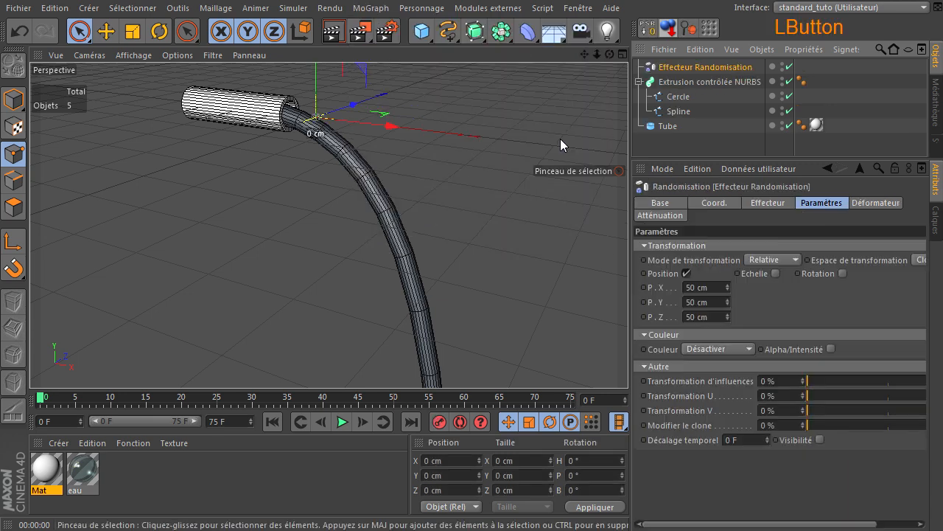
click(702, 68)
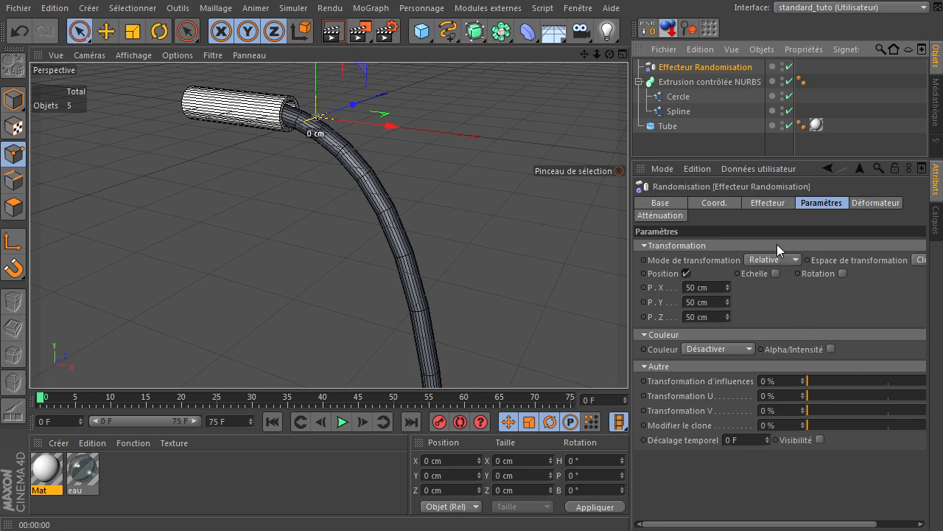
click(866, 202)
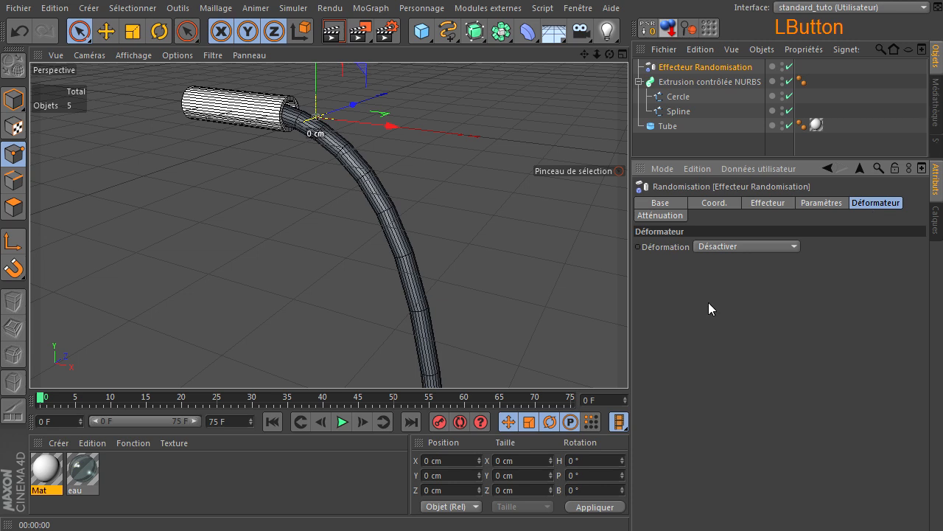
click(744, 246)
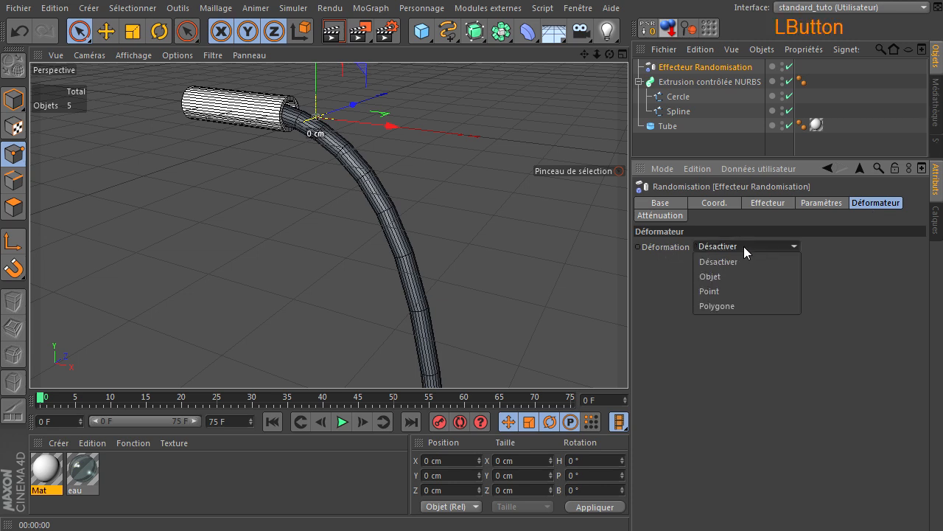
click(729, 288)
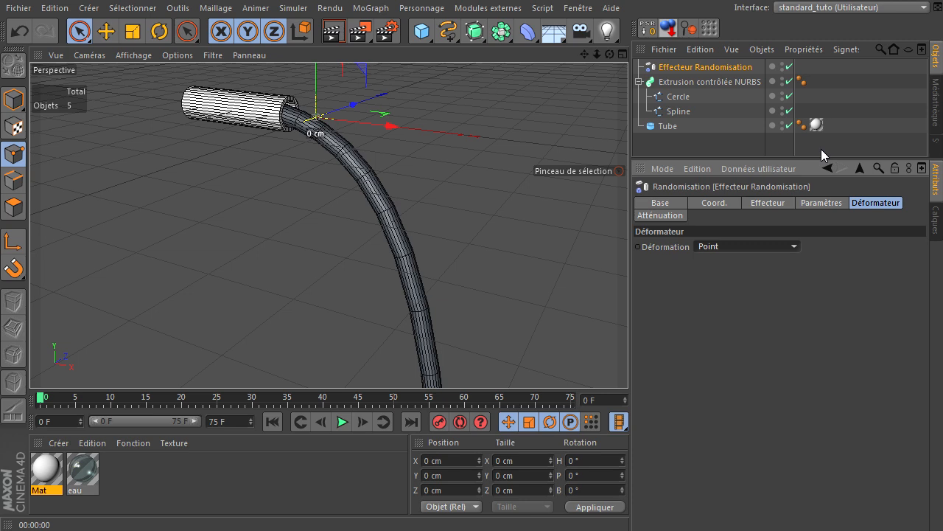
Group the Randomisation effector and the Extrusion contrôlée NURBS under one null object and expand the group.
click(714, 81)
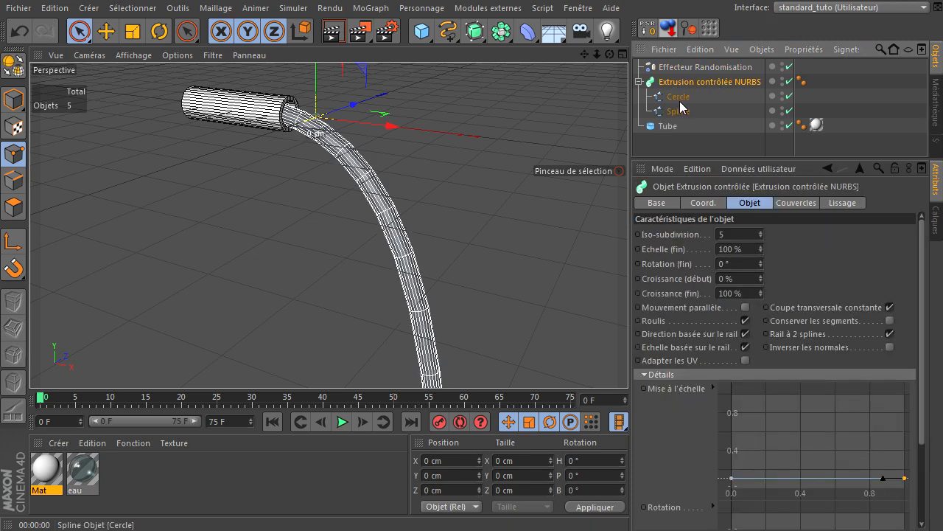
click(710, 65)
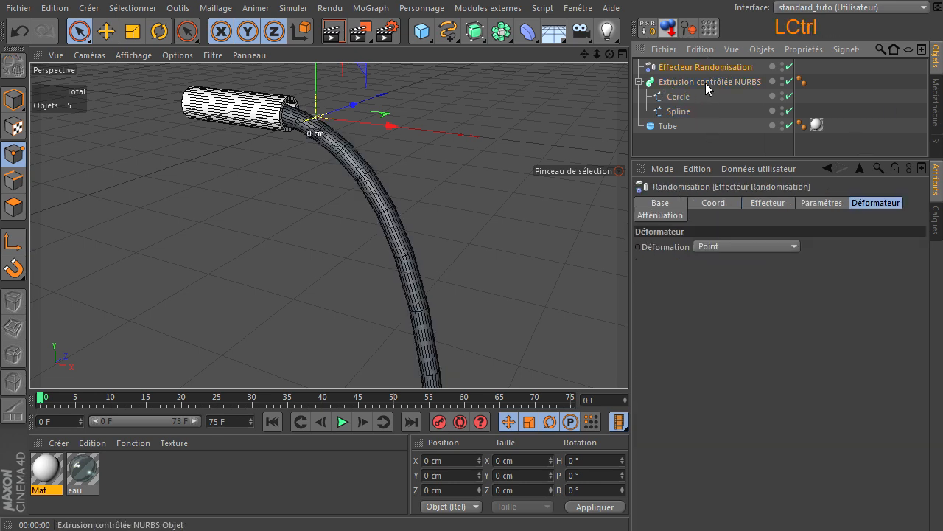
ctrl+click(706, 82)
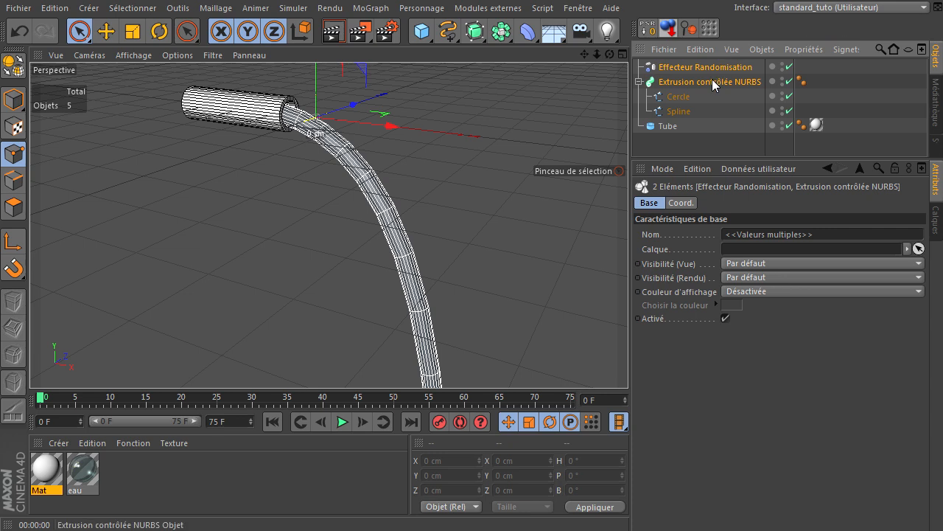
right_click(712, 79)
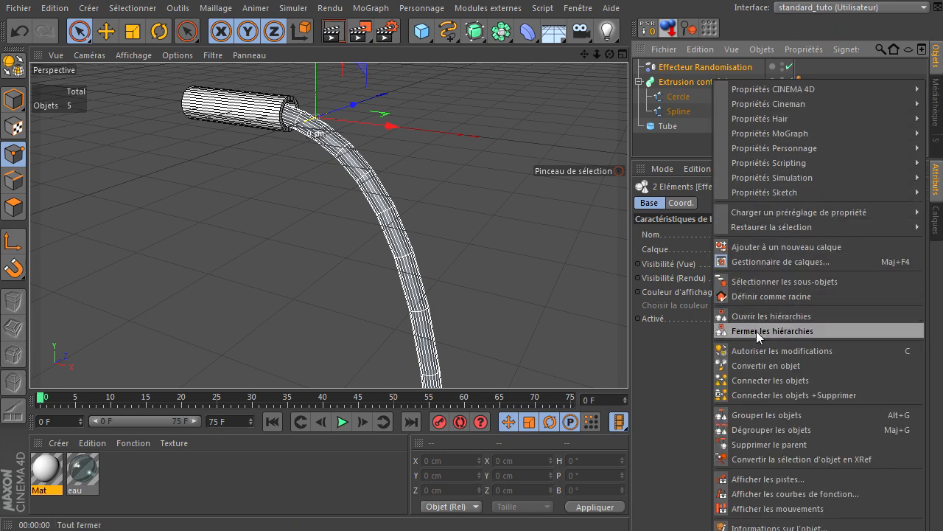
click(751, 414)
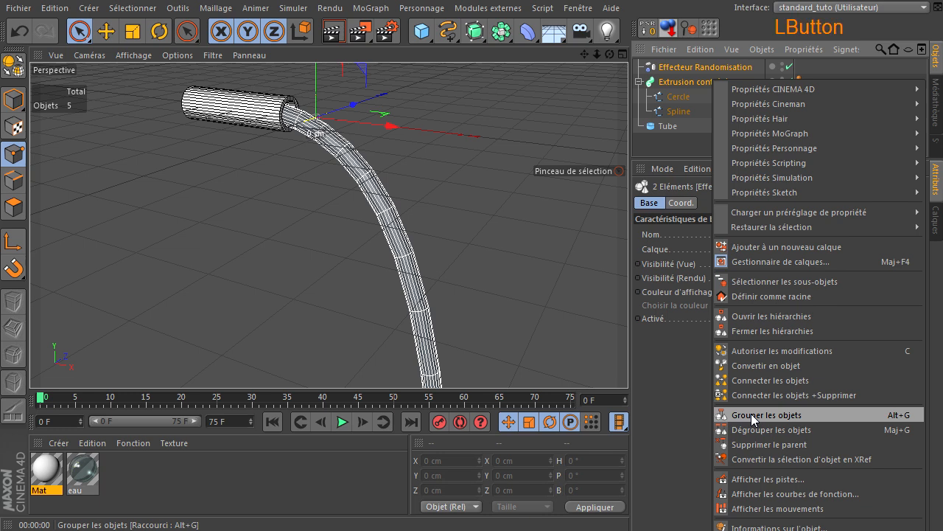
click(639, 67)
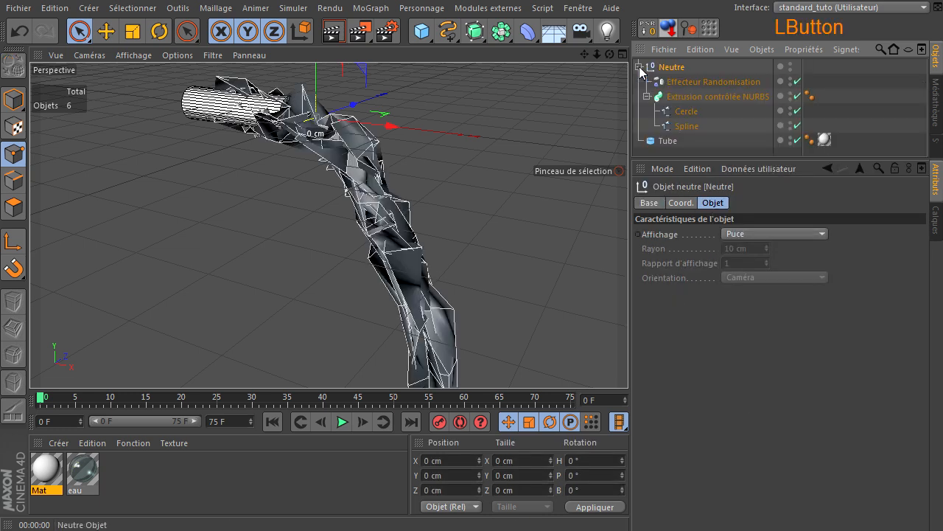
Rename the null object holding the effector and the sweep as eau.
double_click(676, 67)
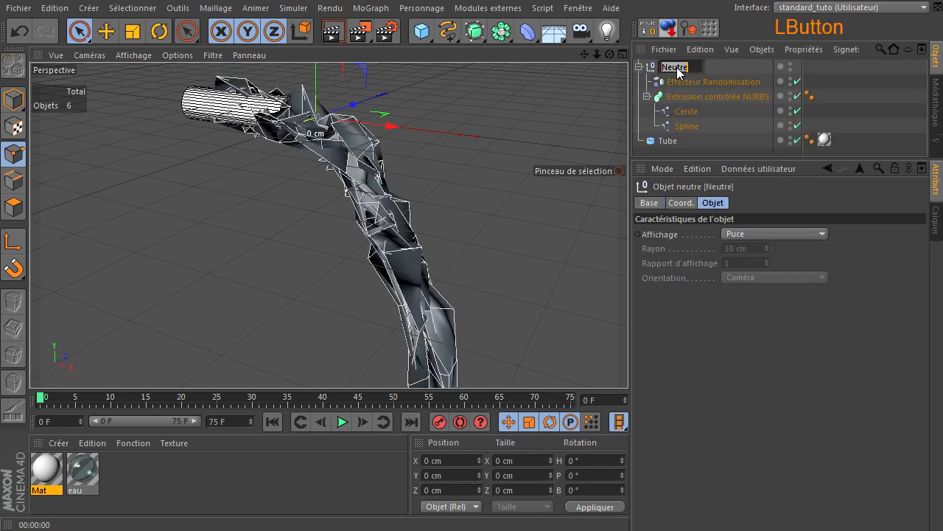
text(eau)
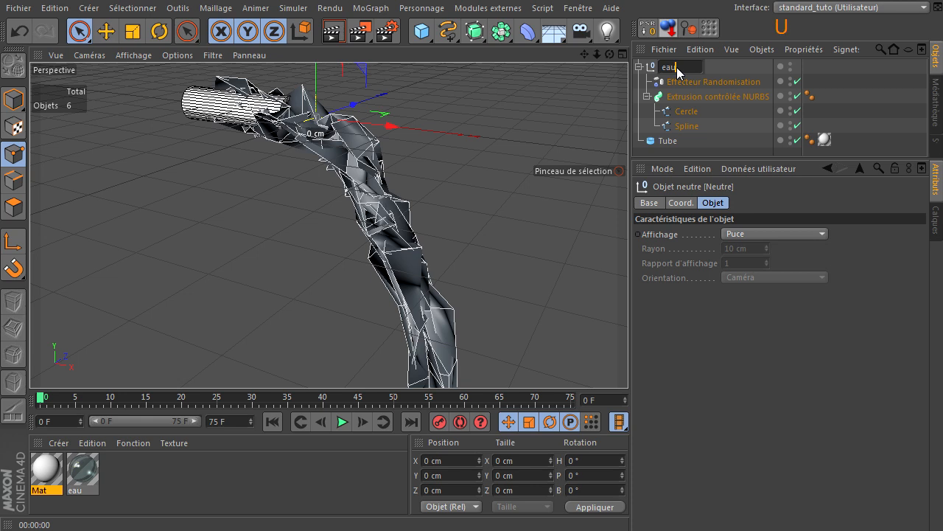
key(Return)
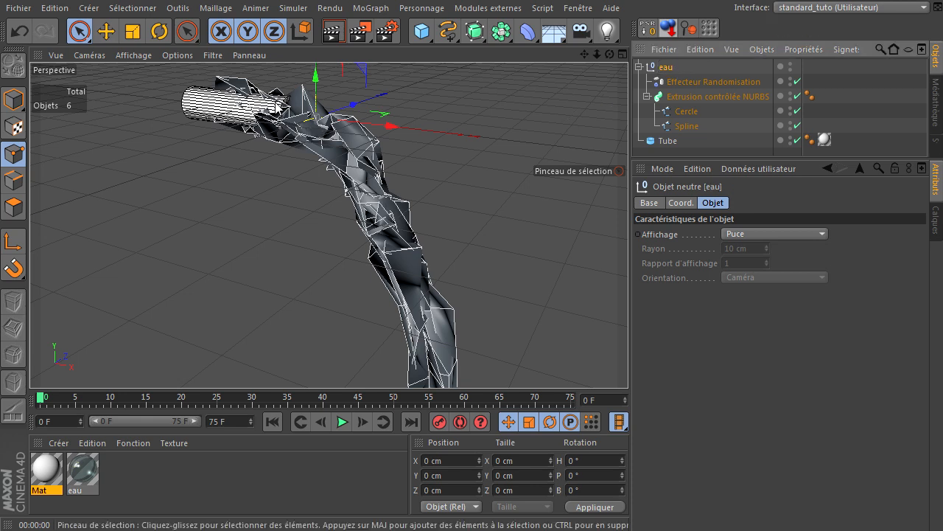
Examine the randomised water stream and the tube from several viewing angles.
alt+drag(395, 156, 403, 228)
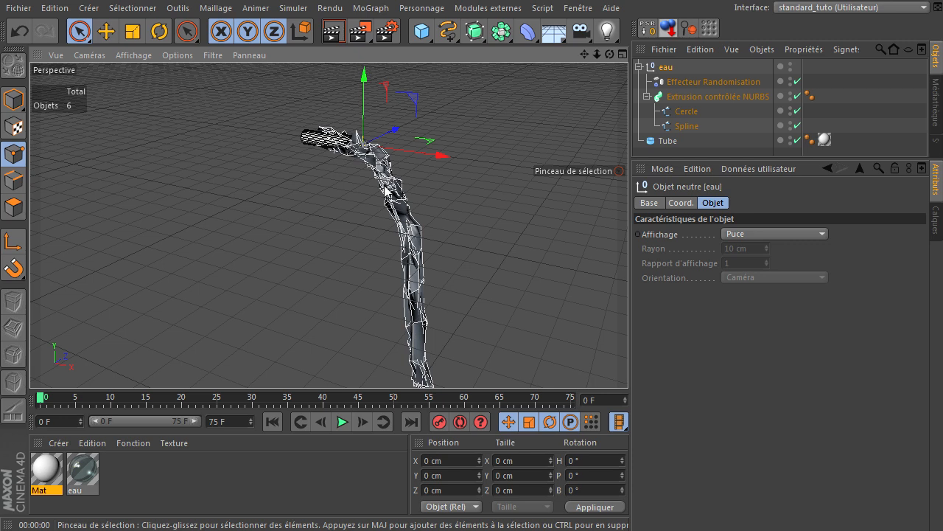
drag(610, 54, 628, 362)
scroll(428, 233, up, 4)
scroll(427, 232, down, 3)
drag(583, 55, 628, 361)
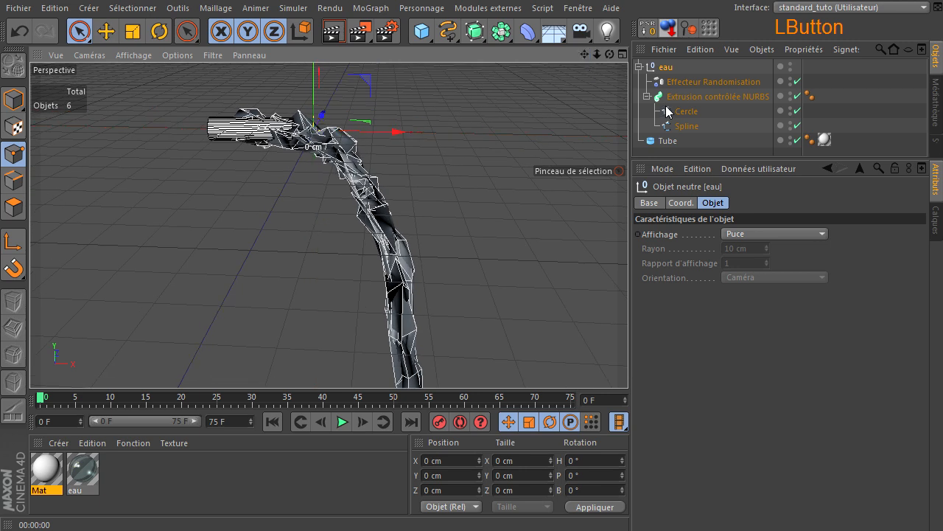
Set the Randomisation effector's position strength P.X, P.Y and P.Z to 5 cm each.
click(731, 83)
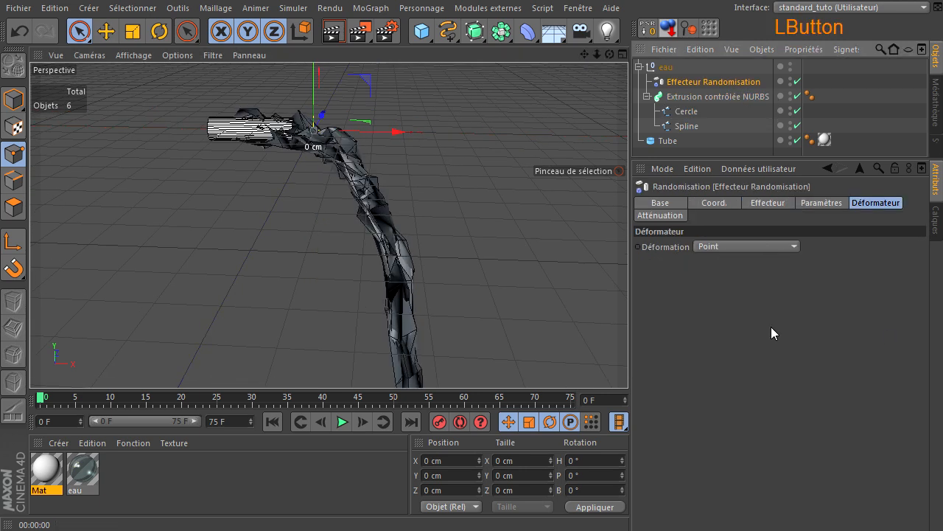
click(832, 205)
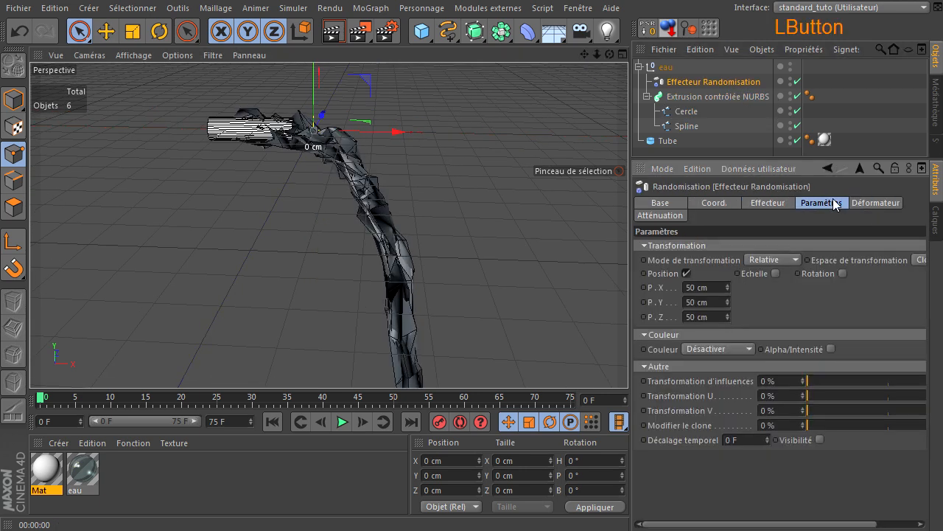
click(703, 287)
click(713, 317)
click(711, 289)
text(5)
click(710, 302)
click(710, 315)
text(5)
key(Return)
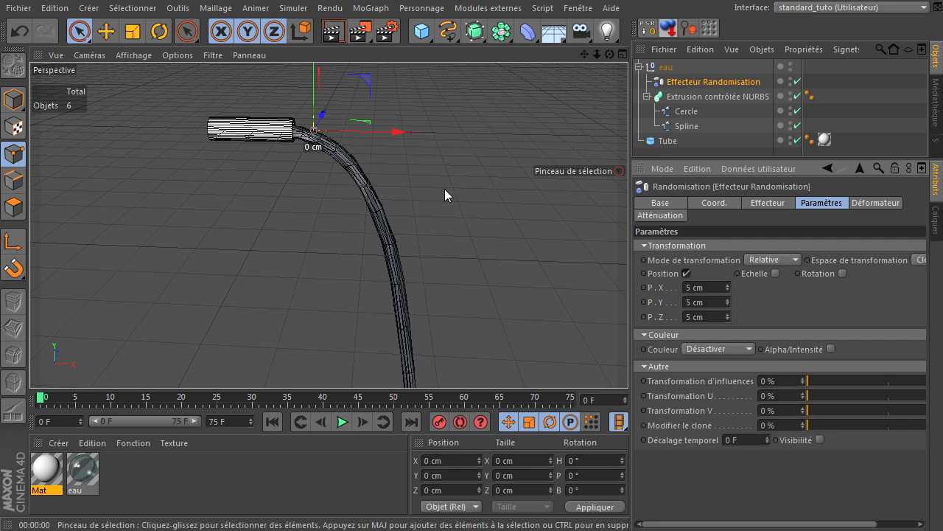
Inspect the water stream's surface up close and from another angle, and briefly preview the animation.
drag(609, 57, 617, 399)
scroll(329, 240, up, 5)
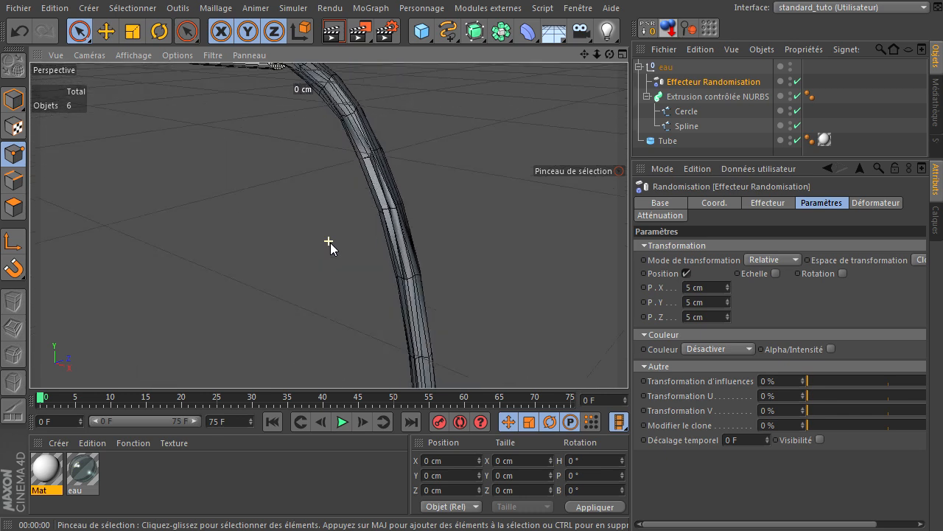
scroll(330, 242, down, 1)
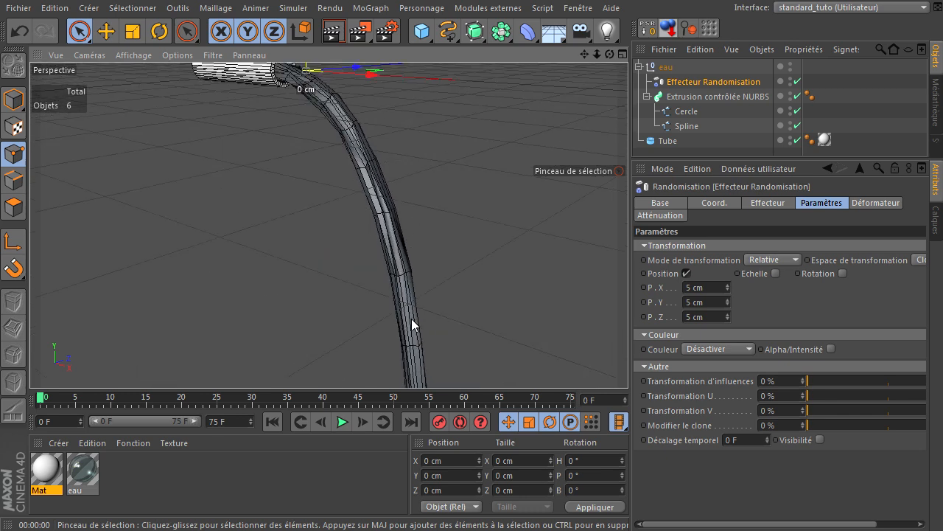
scroll(411, 324, down, 1)
scroll(426, 278, down, 1)
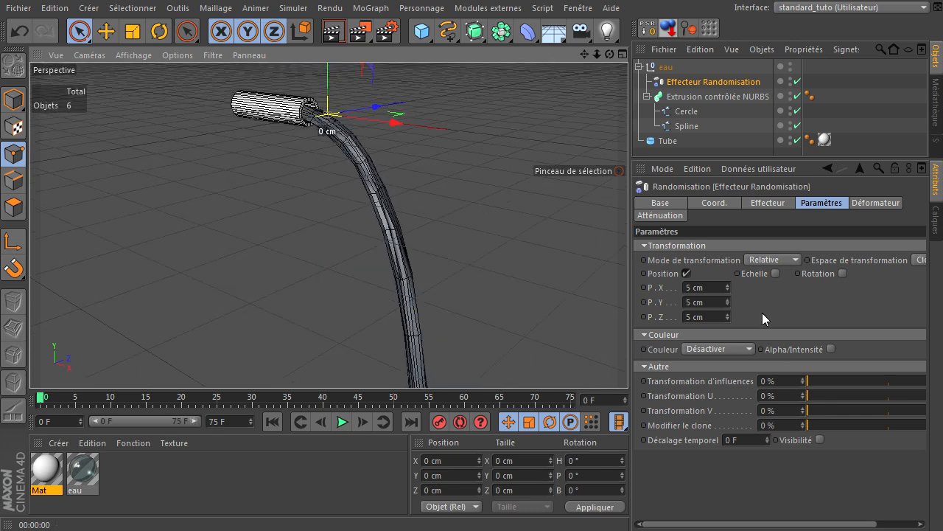
click(343, 425)
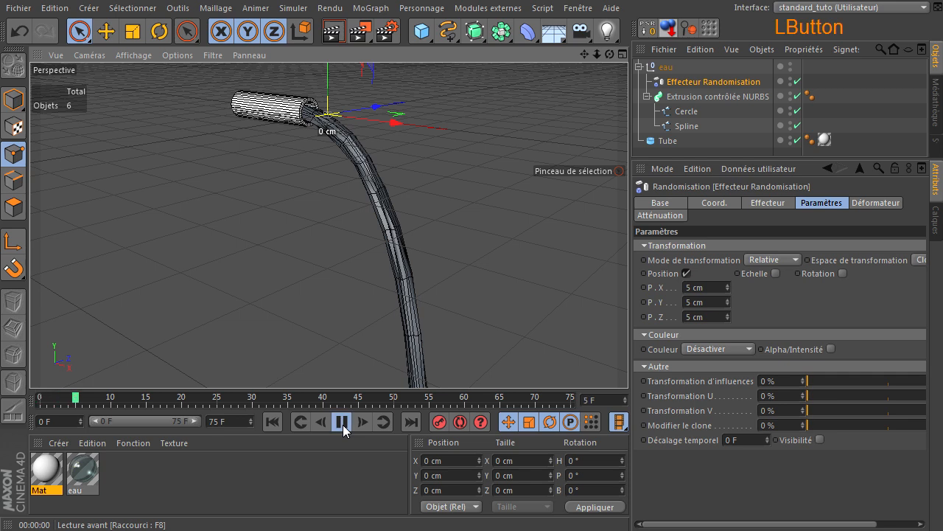
click(343, 425)
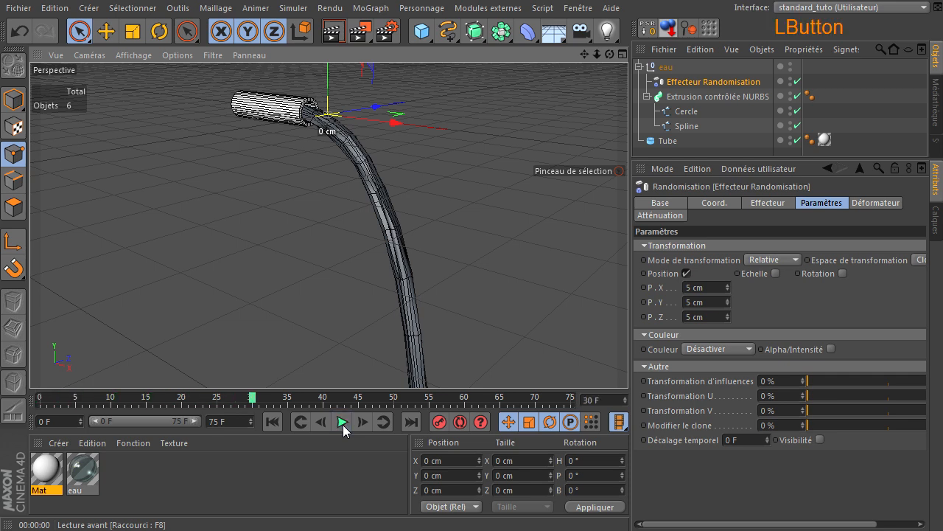
Set the project's end frame to 250 and extend the preview range to the full 250 frames.
click(239, 424)
text(25)
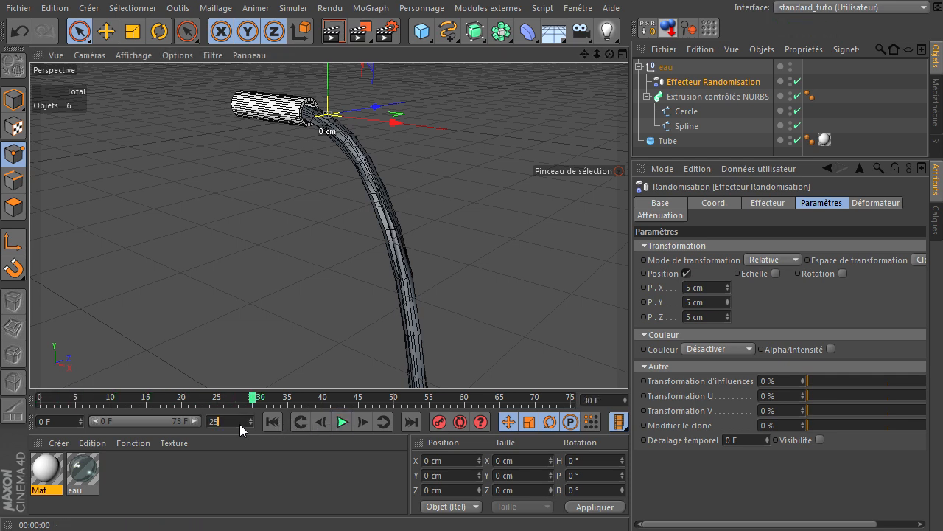
text(0)
key(Return)
drag(133, 422, 204, 421)
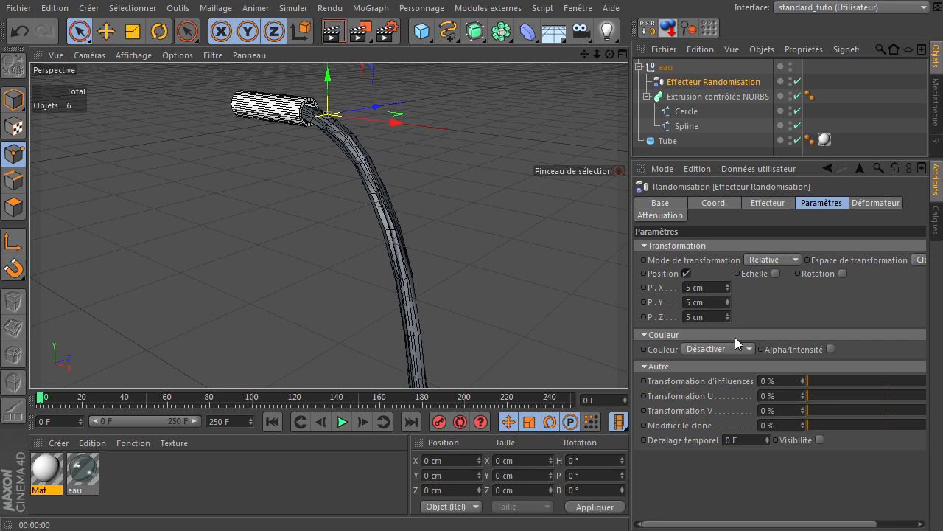
Set the Randomisation effector's Mode de randomisation to Turbulence.
click(692, 86)
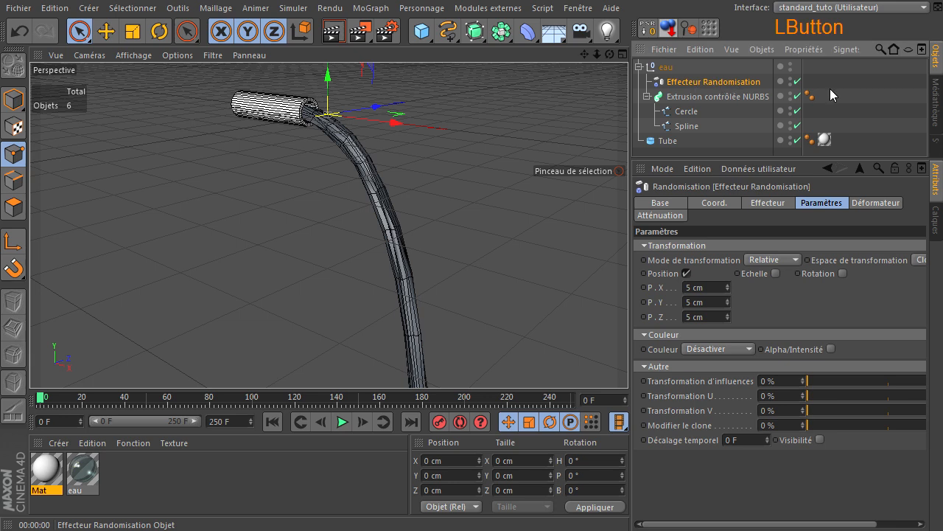
click(767, 203)
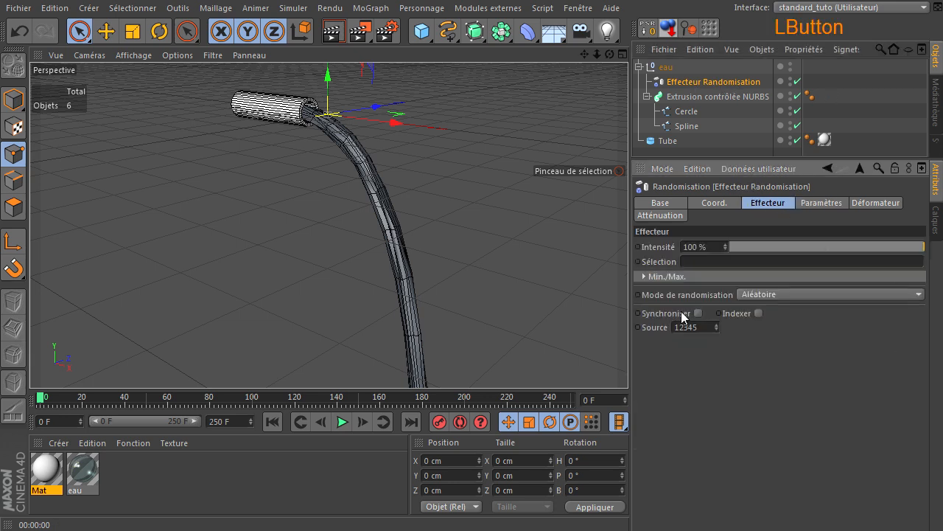
click(797, 294)
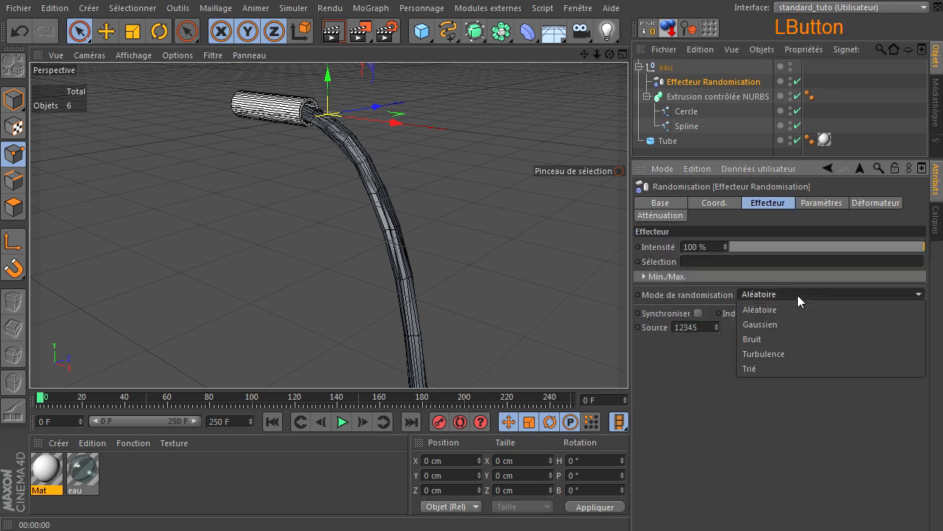
click(794, 352)
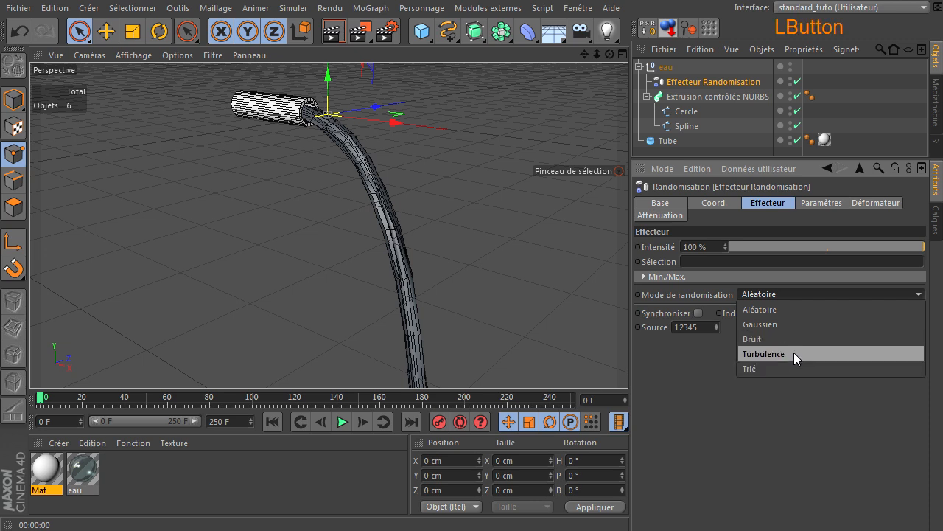
Set the Randomisation effector's position strength P.X, P.Y and P.Z to 8 cm each.
click(813, 204)
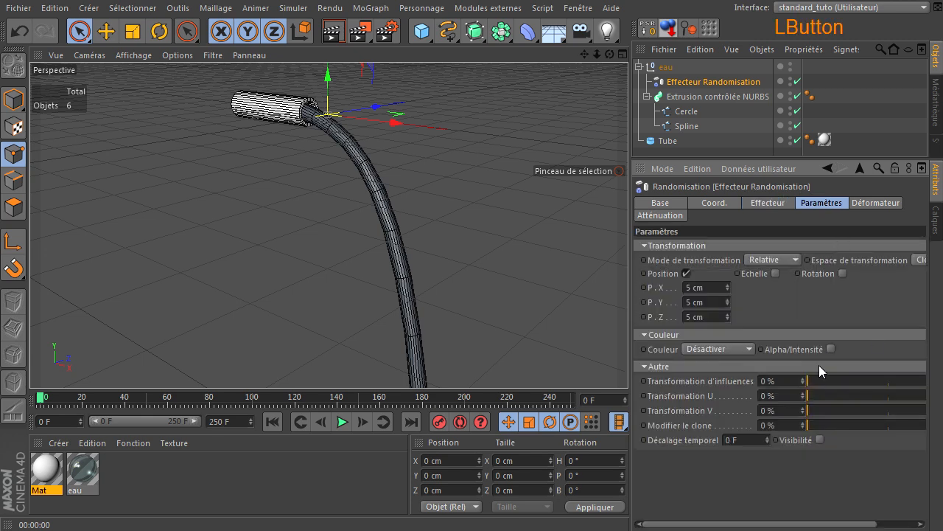
click(712, 290)
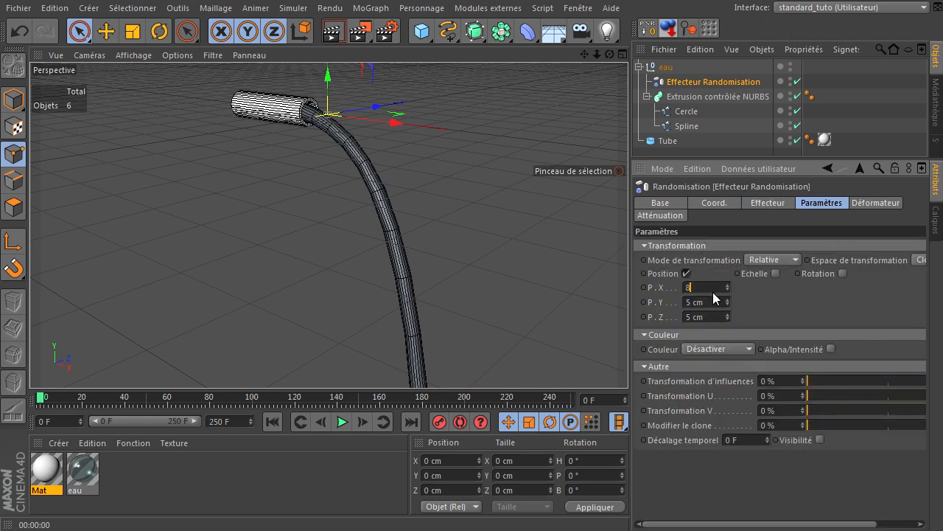
click(715, 303)
text(8)
key(Tab)
text(8)
key(Return)
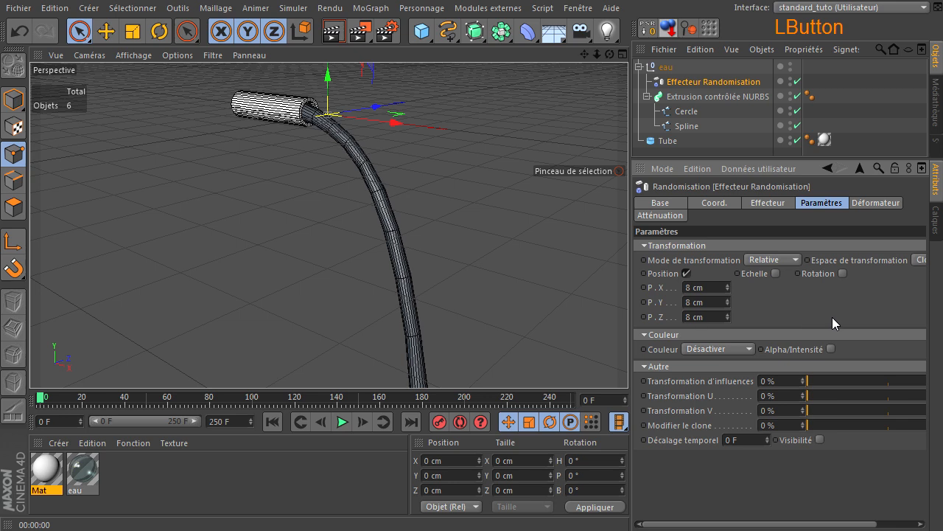
Play the animation and set the Randomisation effector's P.X, P.Y and P.Z to 6 cm each.
click(342, 422)
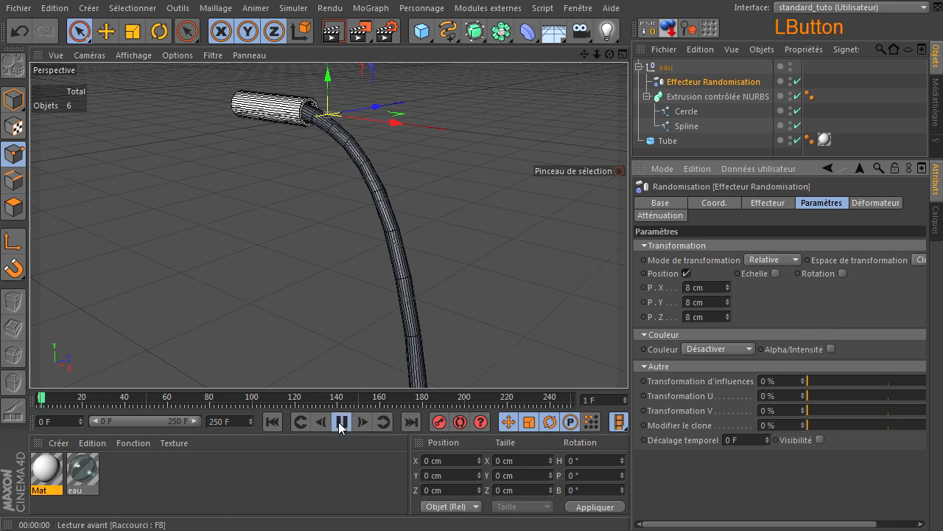
click(714, 289)
text(6)
click(710, 300)
text(6)
click(712, 317)
text(6)
click(791, 302)
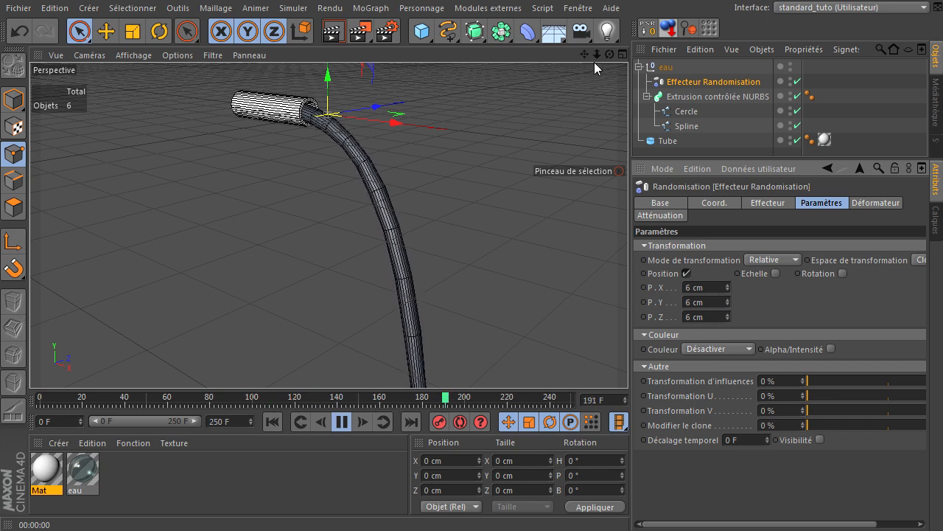
View the moving stream from the side, deselect everything, stop the playback and rewind to frame 0.
click(628, 361)
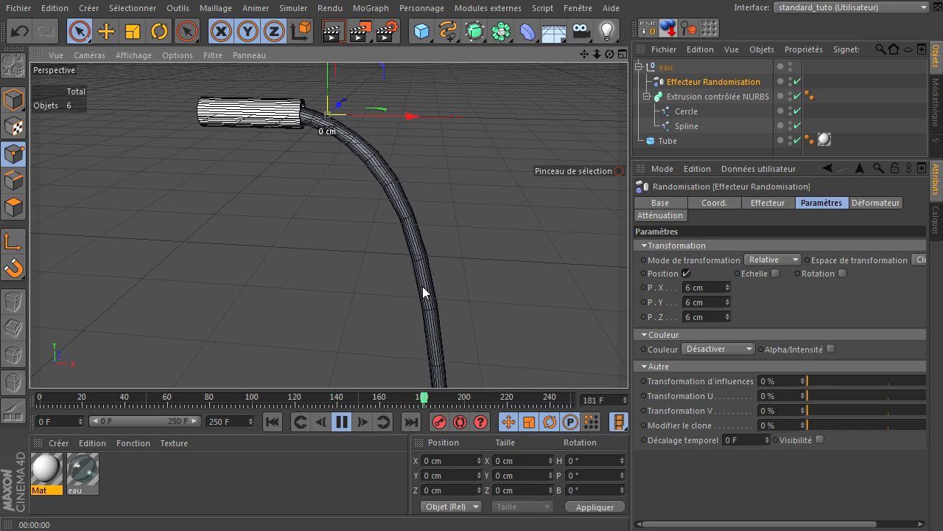
click(705, 150)
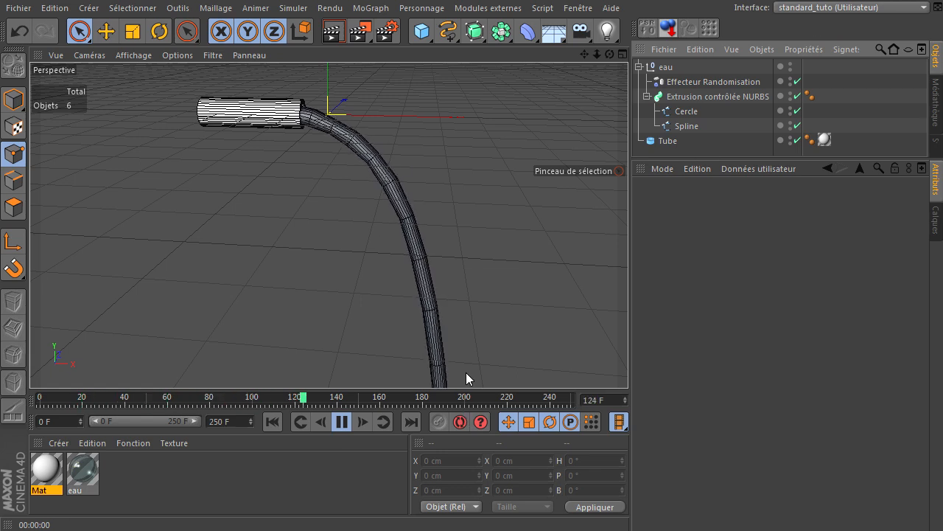
click(342, 422)
click(272, 421)
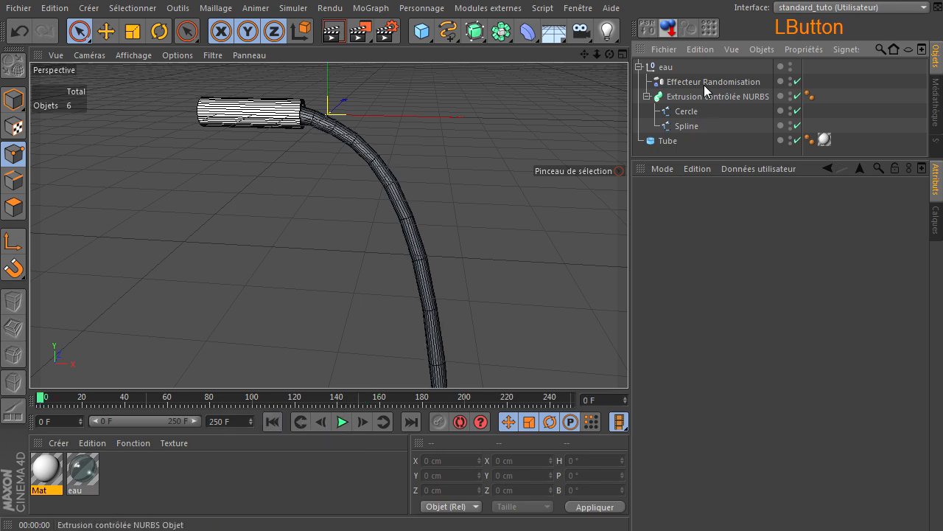
Apply the eau material to the eau null object and render the perspective view.
click(73, 480)
drag(79, 472, 660, 65)
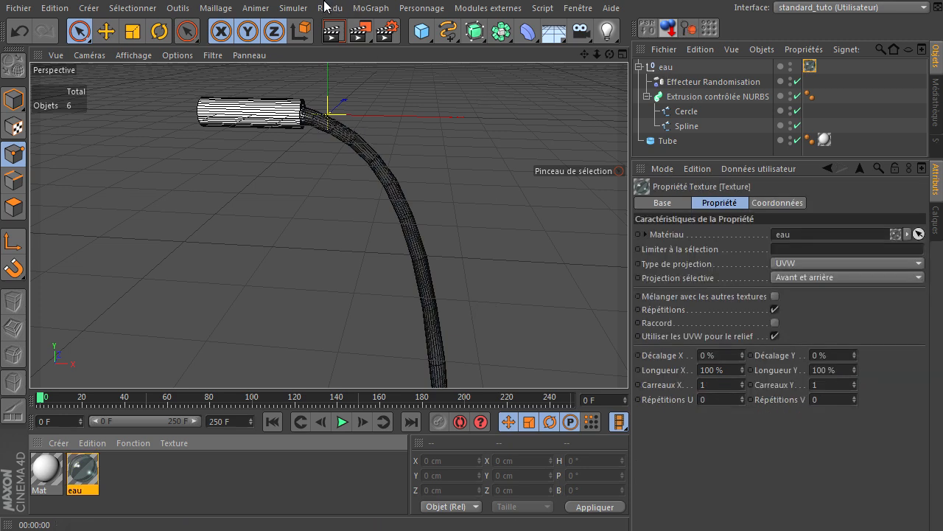
click(333, 31)
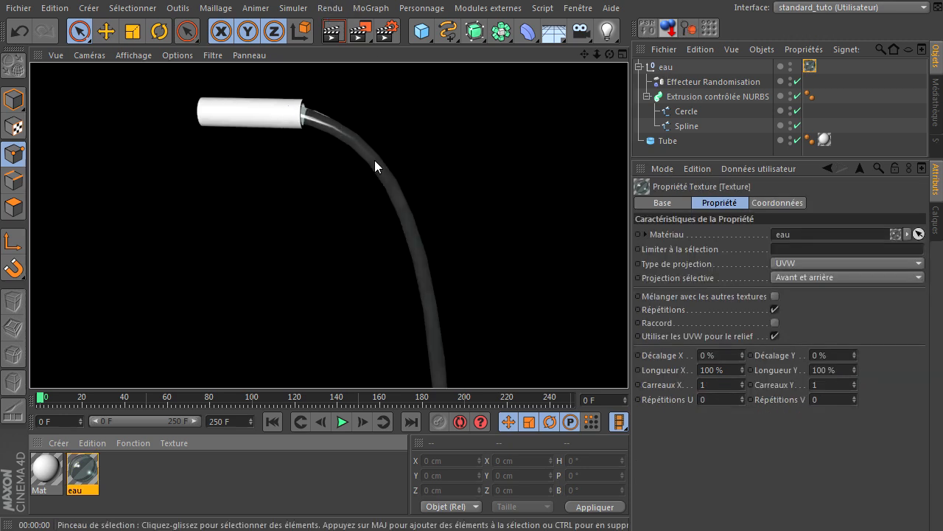
Add an Arrière plan object and assign a newly created material to it.
click(553, 31)
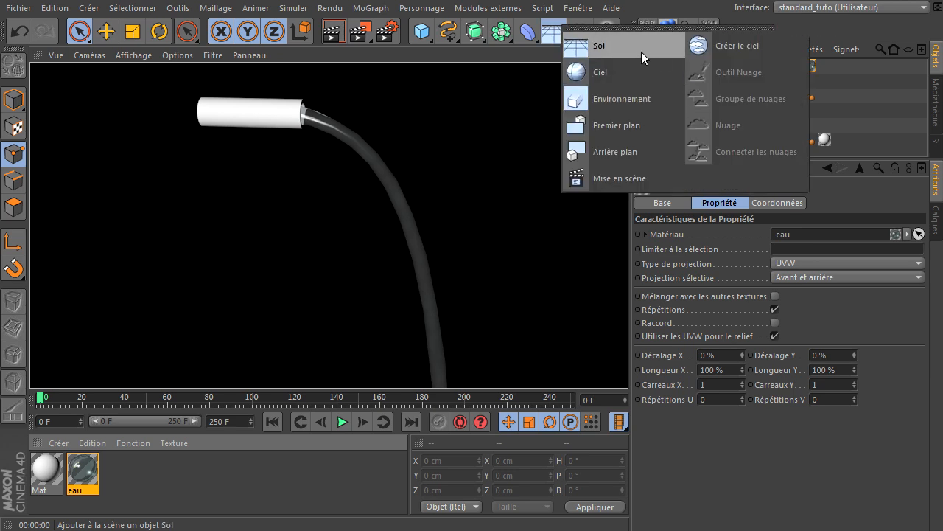
click(620, 151)
double_click(257, 491)
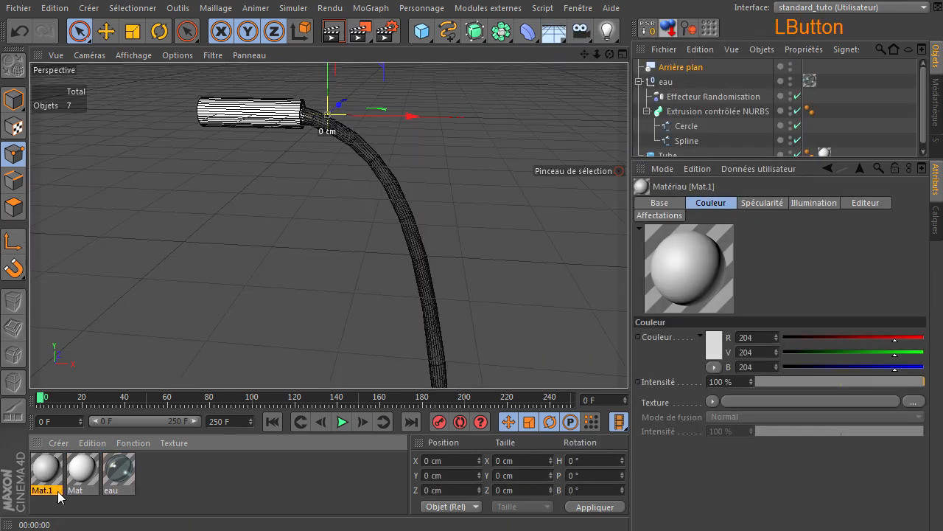
drag(706, 59, 686, 68)
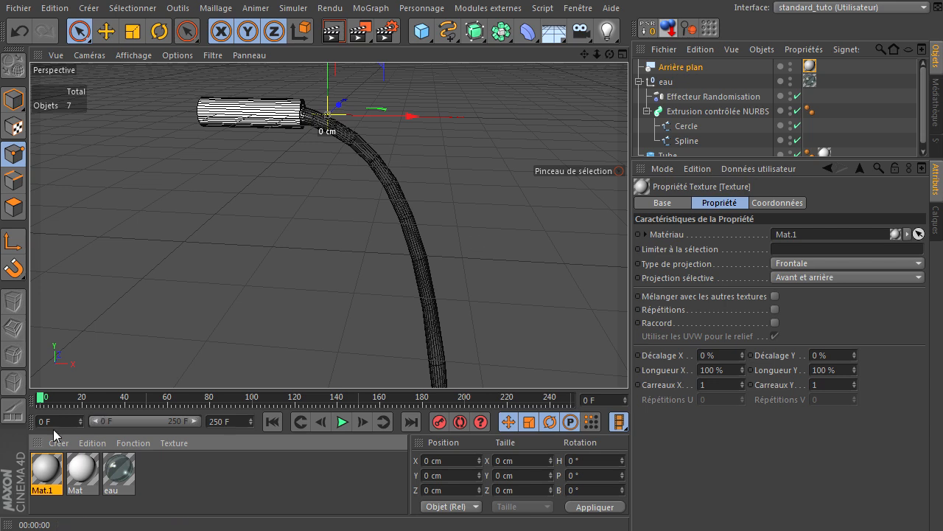
Disable Spécularité on the background material and load a Dégradé shader as its Couleur texture.
double_click(41, 476)
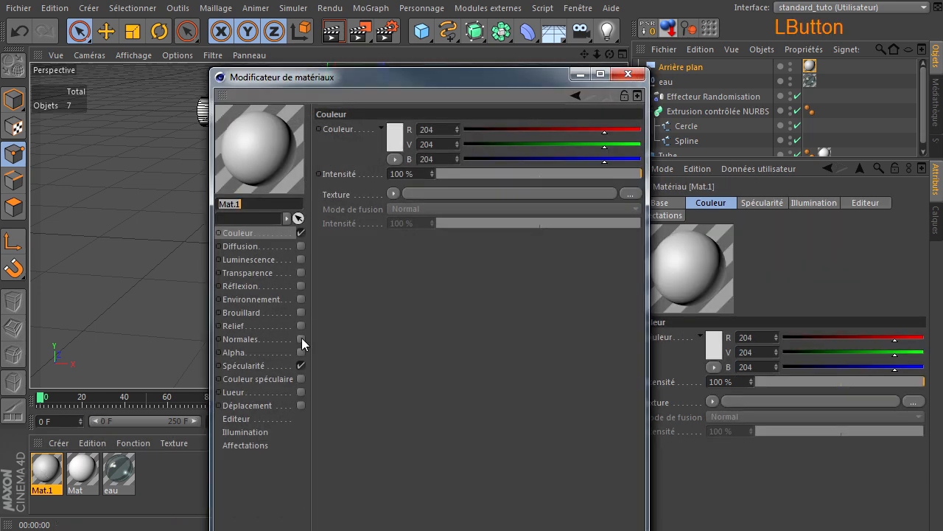
click(301, 366)
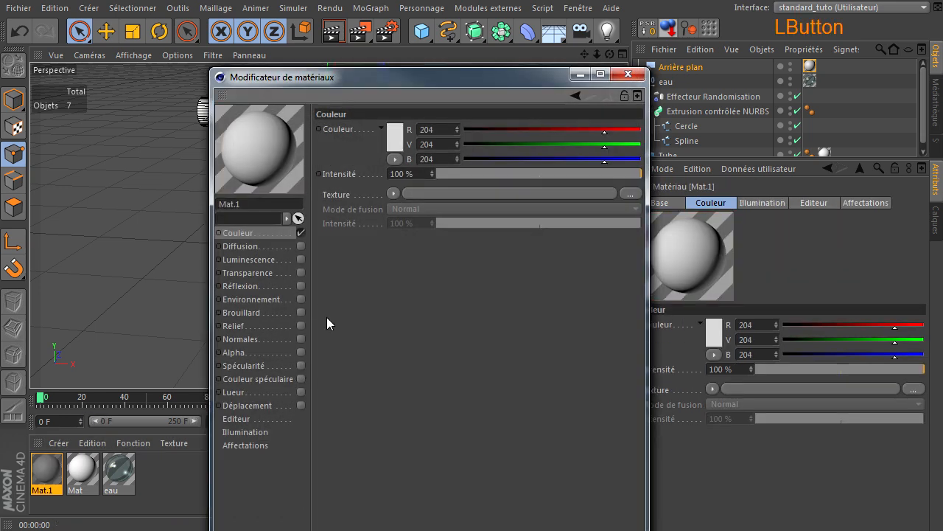
click(391, 195)
click(424, 352)
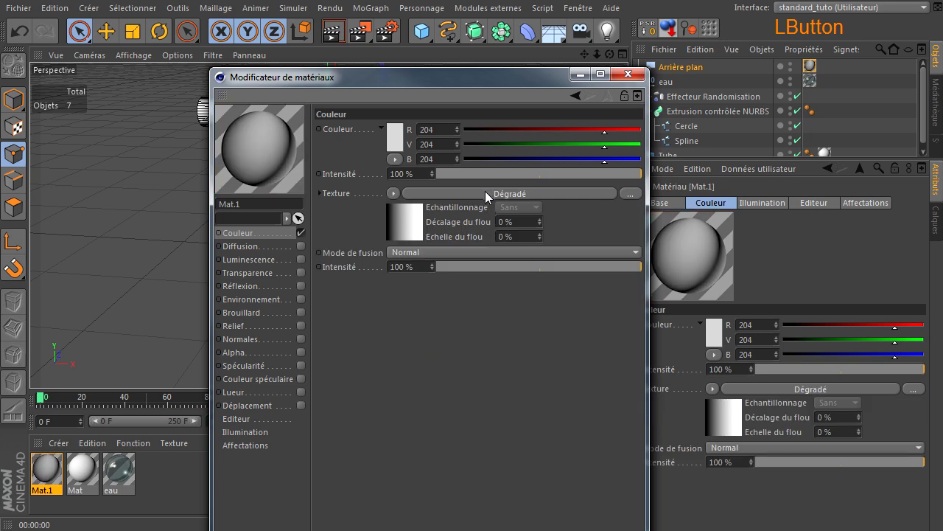
Set the background material's Dégradé type to 2D - Circulaire.
click(485, 191)
click(475, 255)
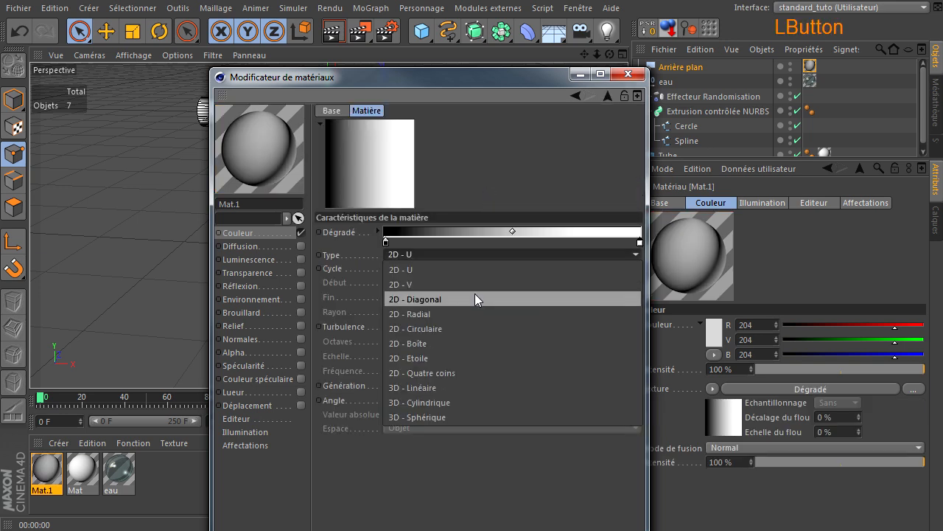
click(463, 325)
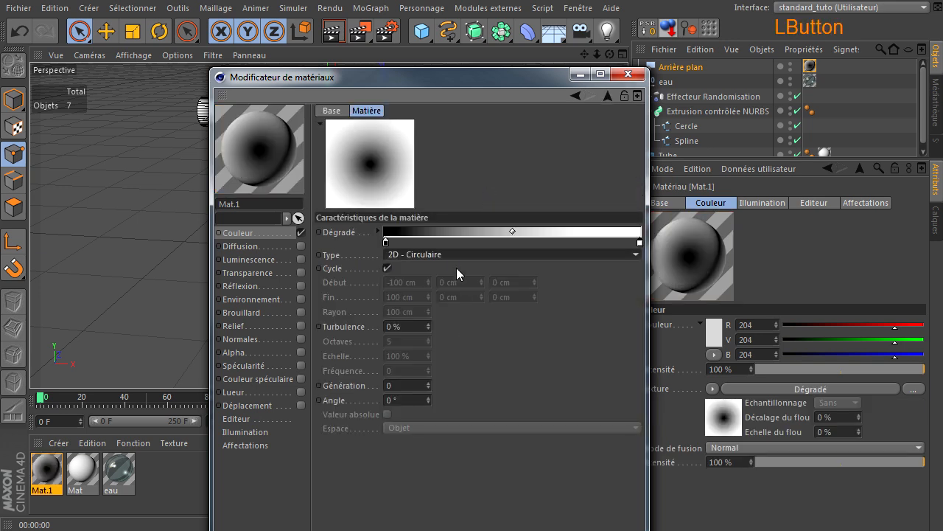
Recolour the gradient from light grey (RGB 195) at its start to a darker grey at its end, and close the material editor.
double_click(386, 242)
drag(387, 242, 284, 214)
click(358, 313)
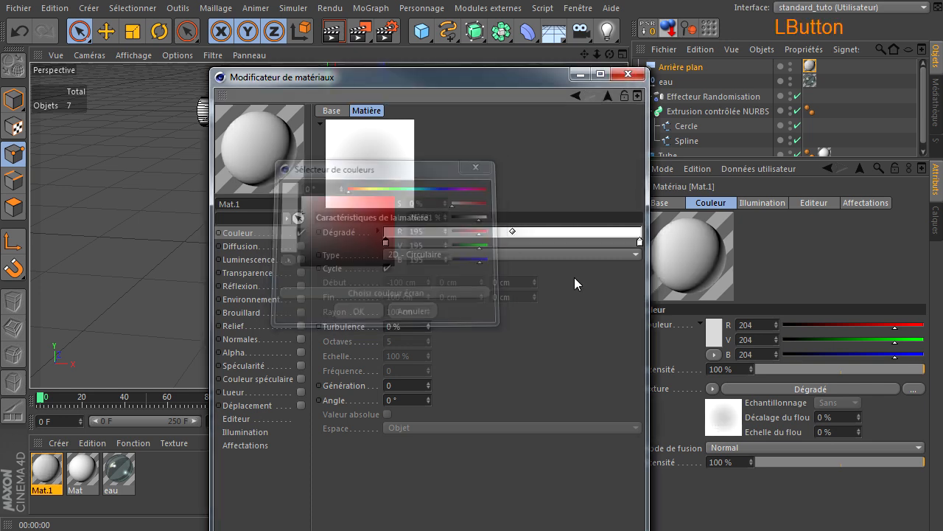
double_click(637, 242)
drag(632, 237, 521, 232)
click(610, 310)
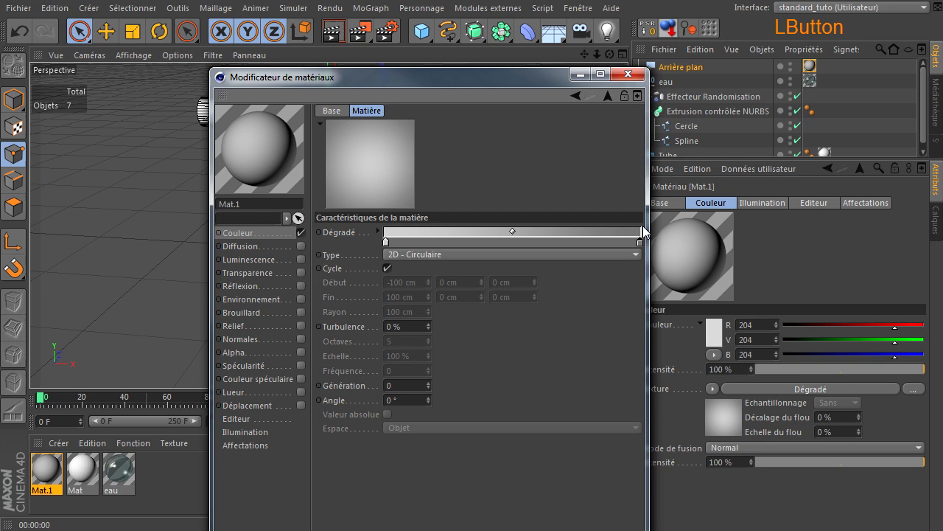
click(627, 74)
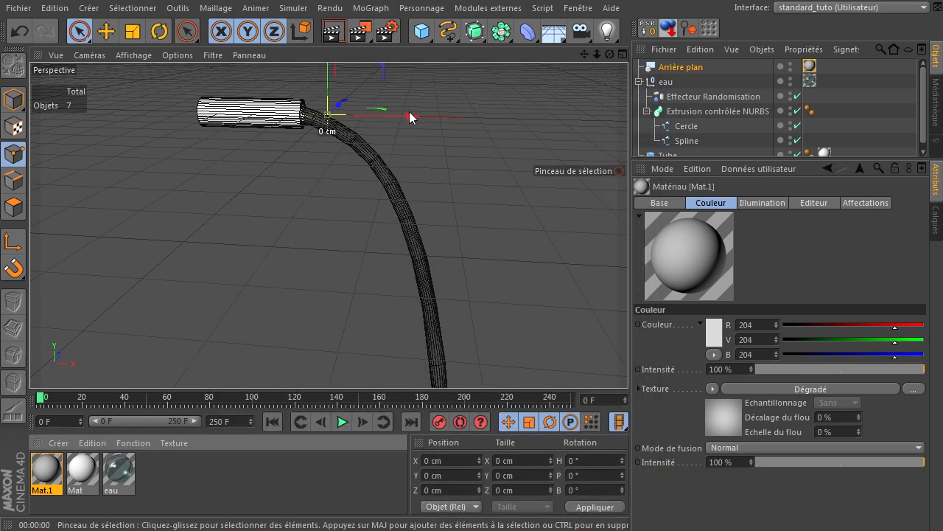
Render a viewport preview of the tube and water stream in front of the gradient background.
click(339, 34)
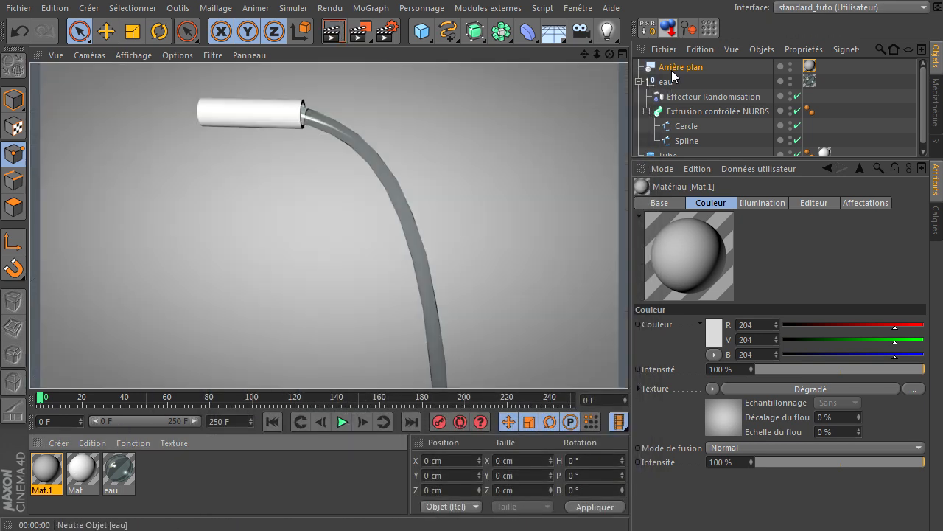
drag(608, 53, 617, 349)
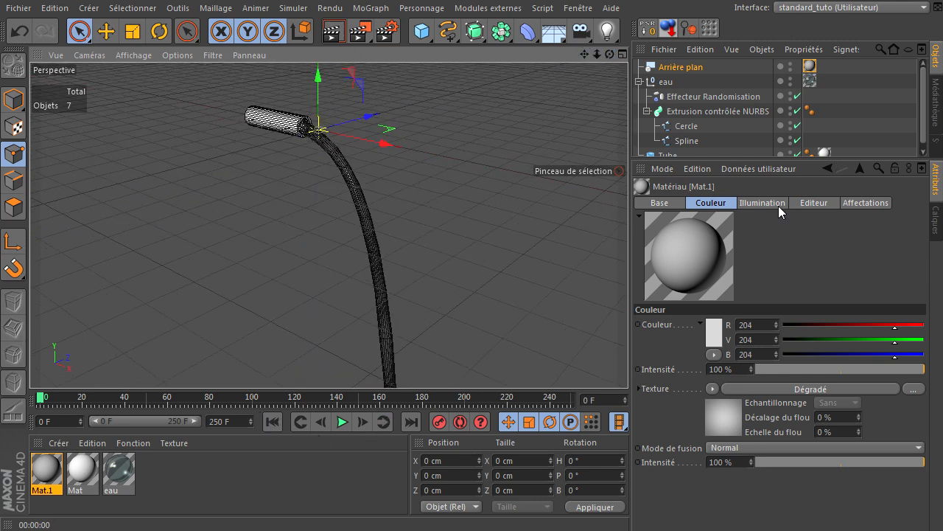
Enlarge the object list to show all objects, and switch the viewport display to shading without wireframe lines.
drag(721, 158, 719, 206)
click(714, 183)
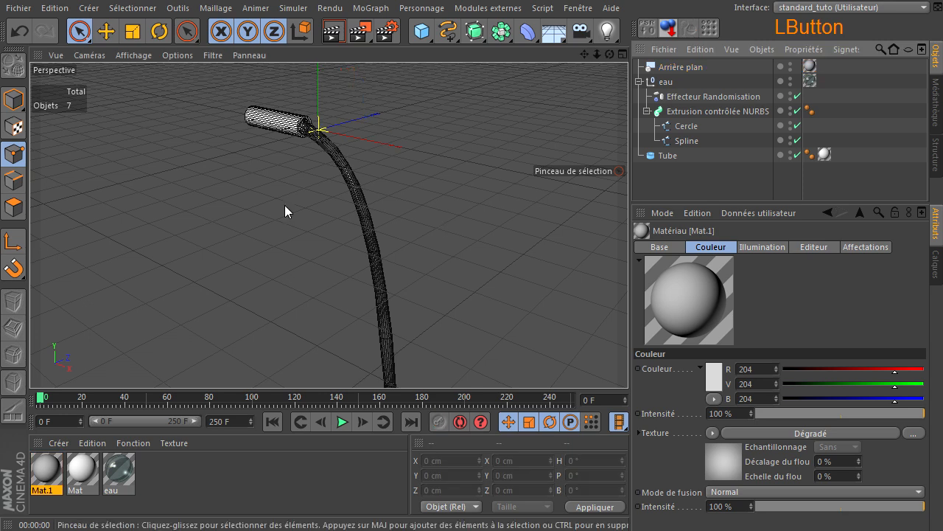
click(120, 56)
click(136, 76)
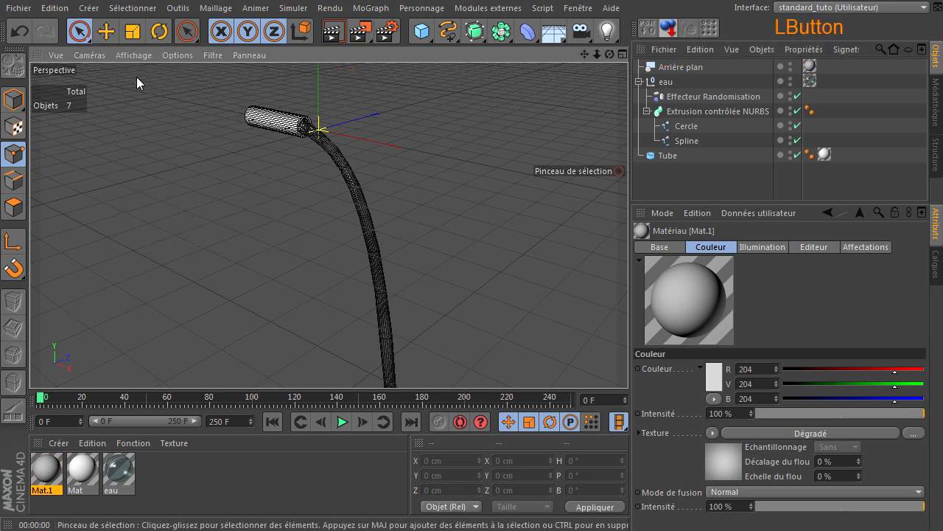
Play the animation to check the stream's movement near the tube, and return to frame 0.
click(342, 422)
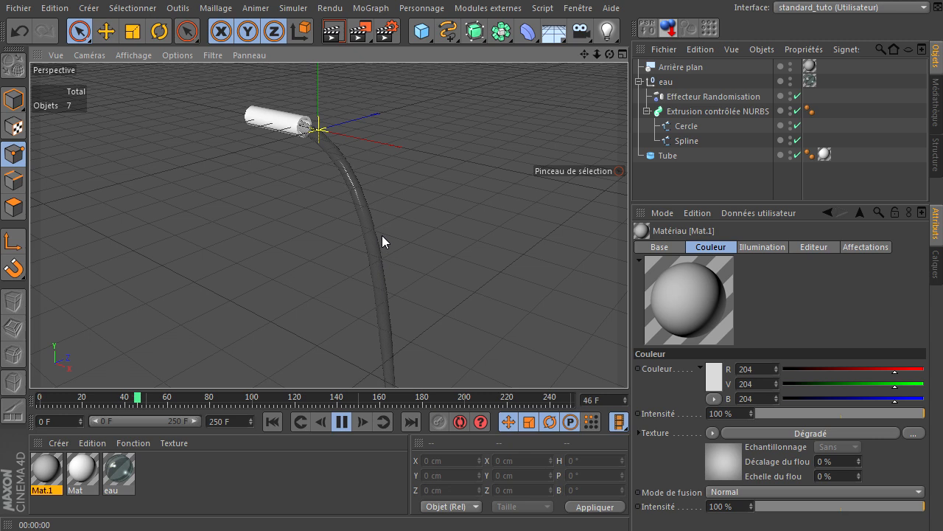
scroll(381, 236, up, 3)
drag(583, 54, 629, 362)
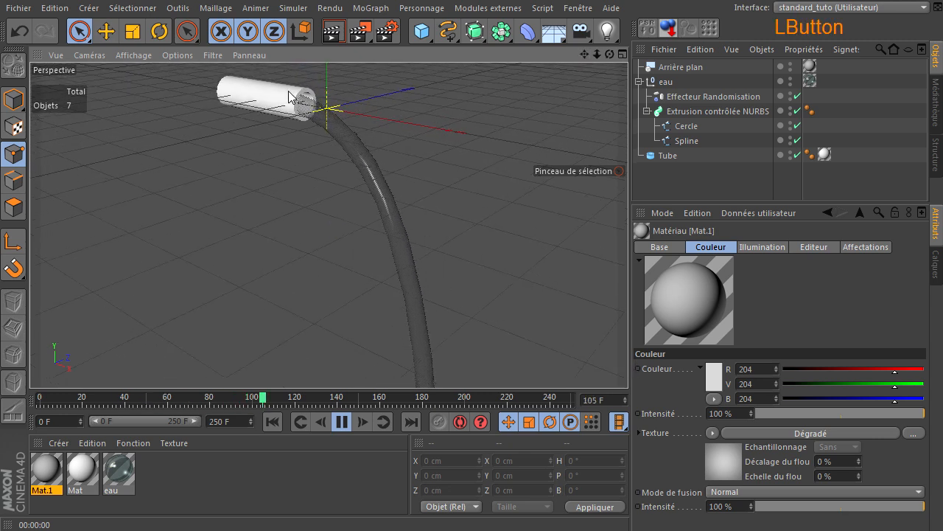
click(340, 421)
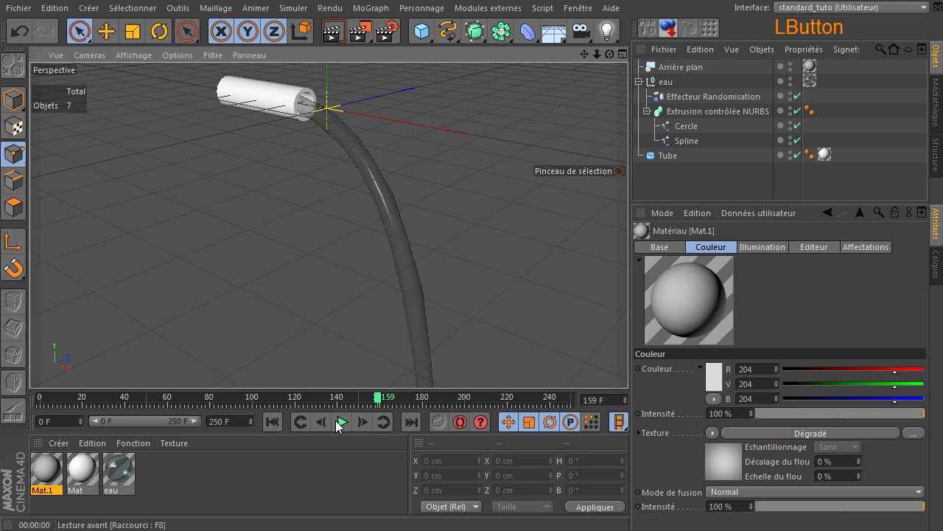
click(272, 421)
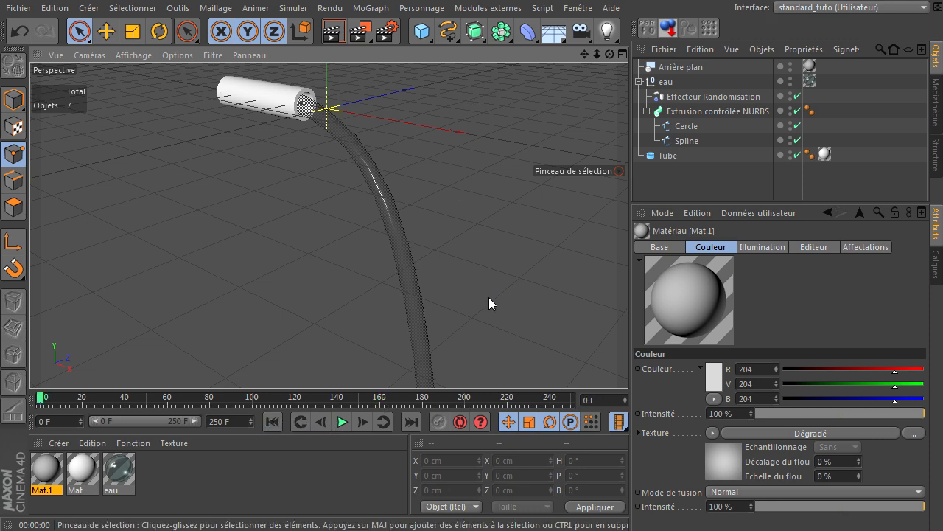
mouse_move(596, 57)
mouse_down()
mouse_move(628, 361)
mouse_move(596, 58)
mouse_up()
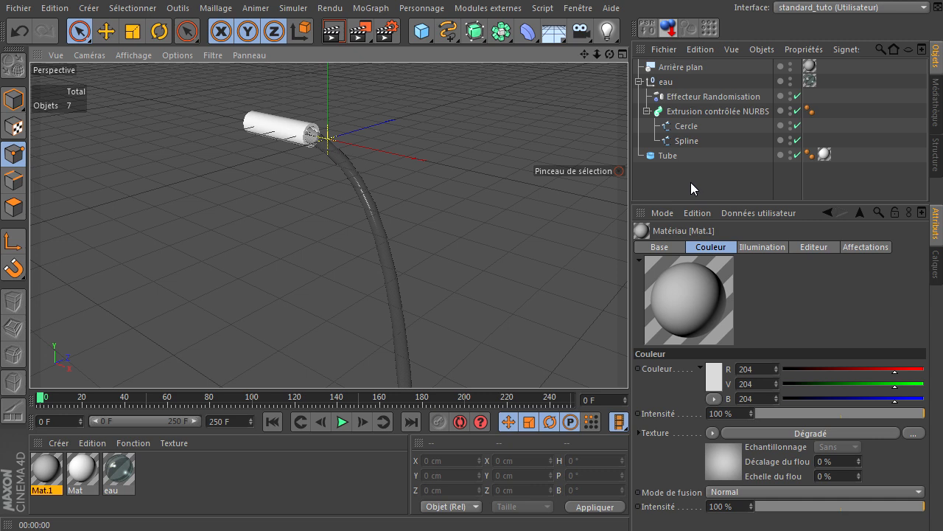
Try a Rotation (fin) of 158° on the Extrusion contrôlée NURBS, and reset it to 0°.
click(709, 112)
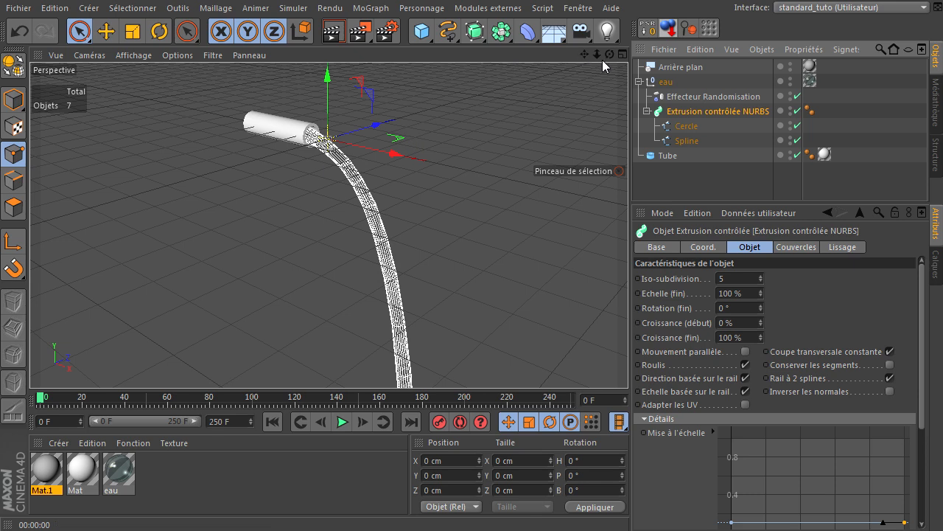
drag(609, 55, 626, 360)
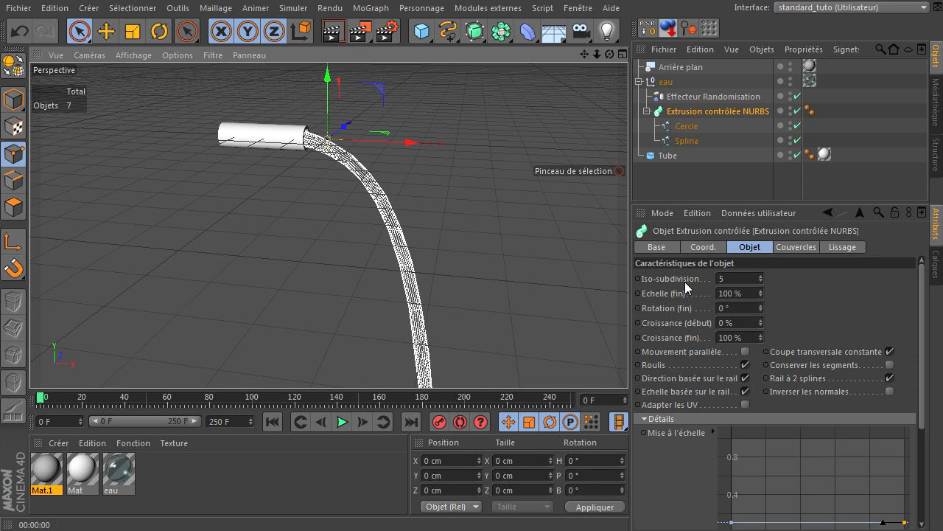
click(752, 307)
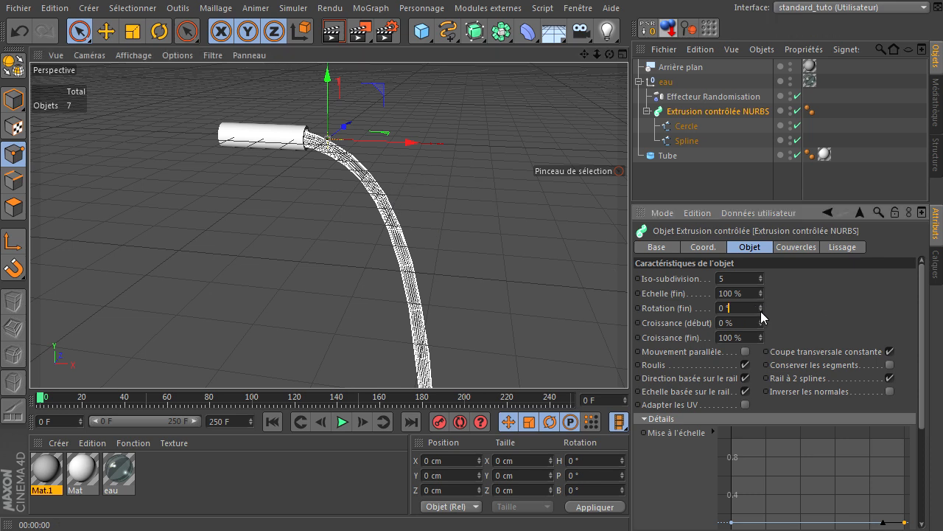
drag(759, 310, 760, 309)
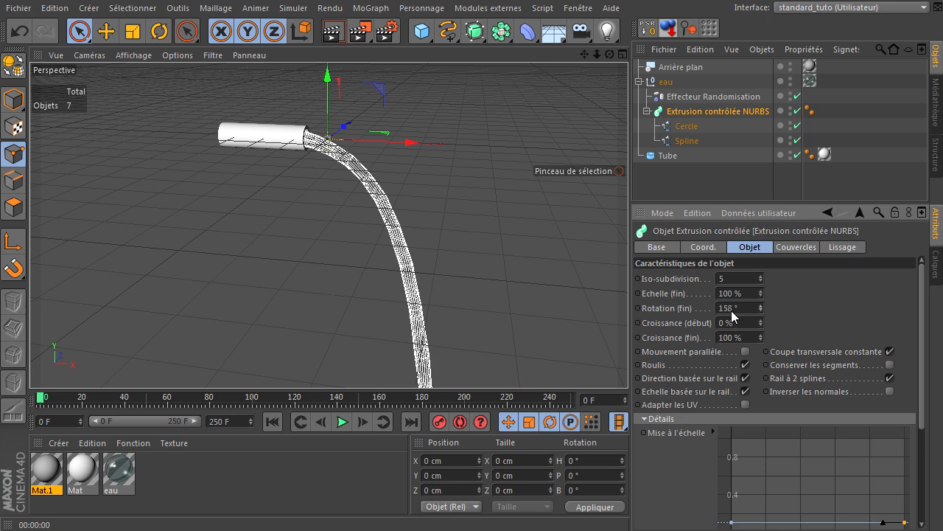
click(744, 312)
text(0)
key(Return)
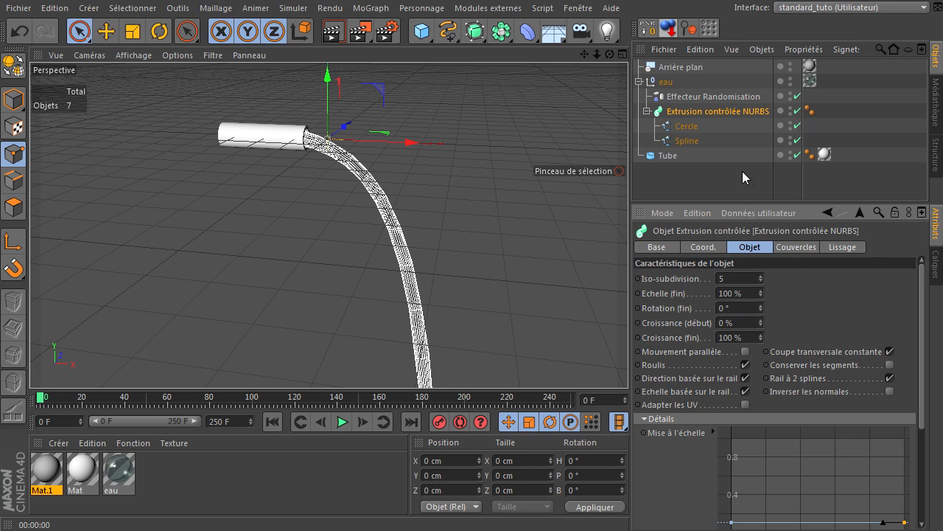
In model mode, scale the Cercle spline along X only, to a width of about 250 cm.
click(689, 128)
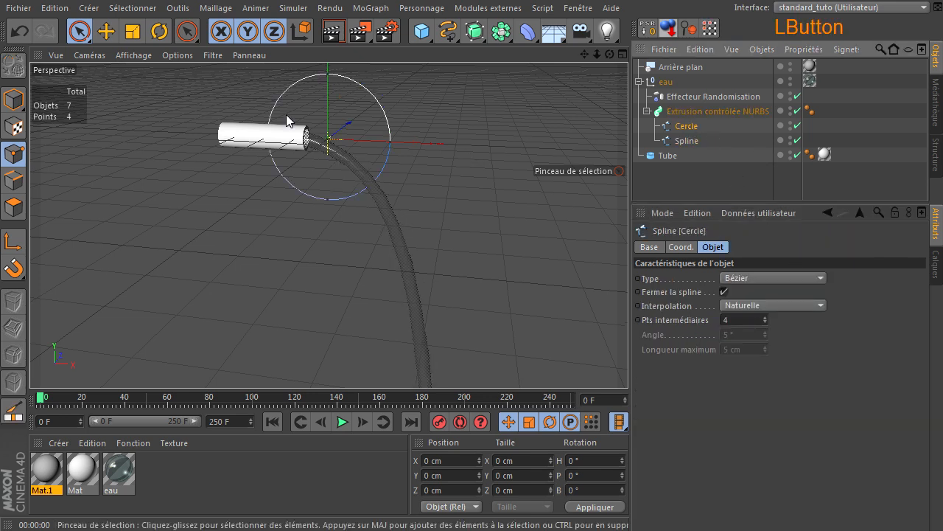
drag(585, 55, 617, 112)
click(13, 99)
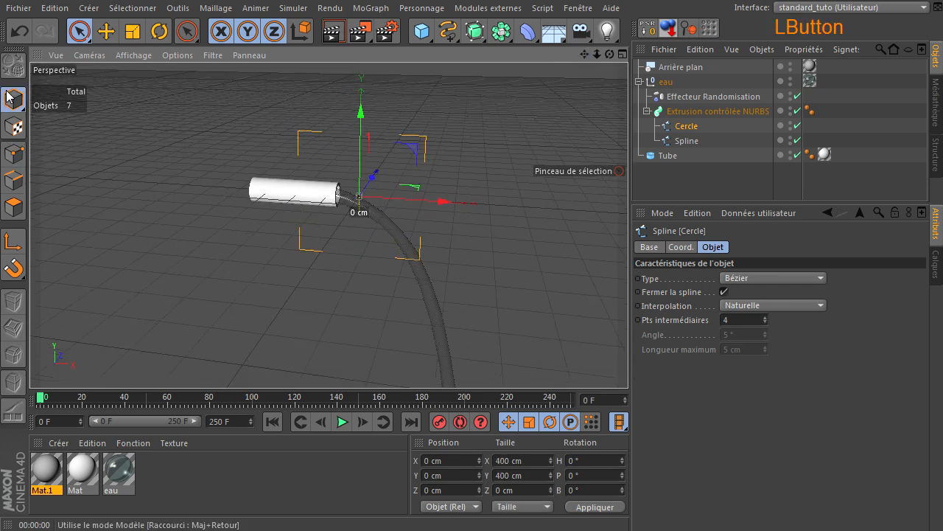
click(133, 33)
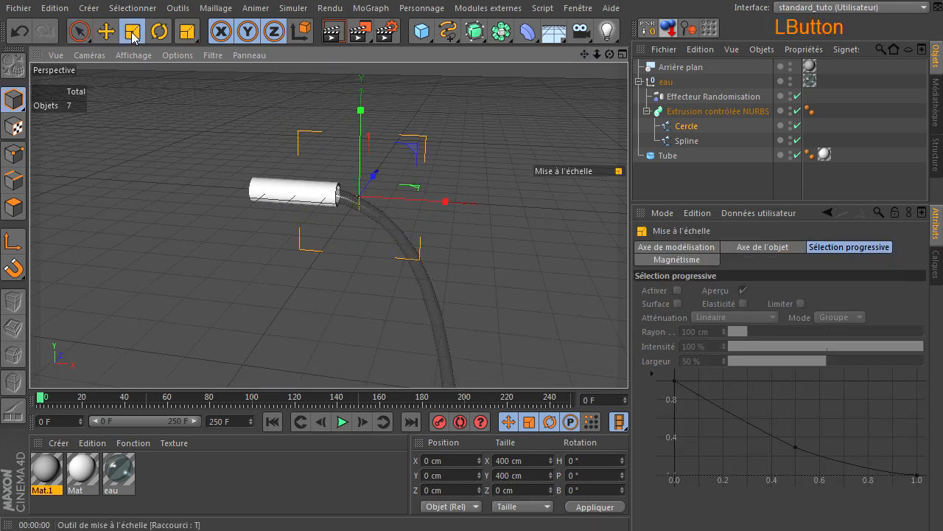
drag(446, 202, 413, 204)
Examine the flattened circle profile at the tube's mouth, temporarily disabling the Extrusion contrôlée NURBS.
scroll(319, 213, up, 3)
scroll(319, 213, up, 2)
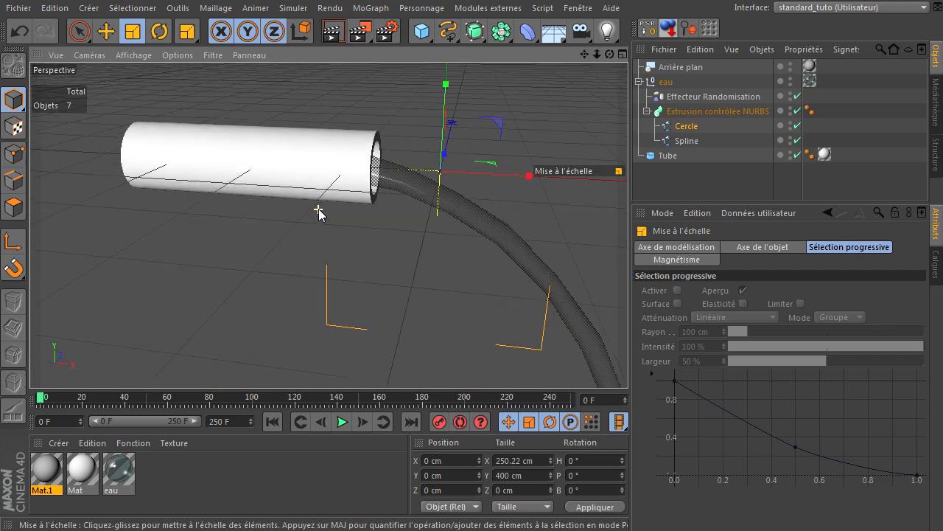
drag(609, 55, 628, 362)
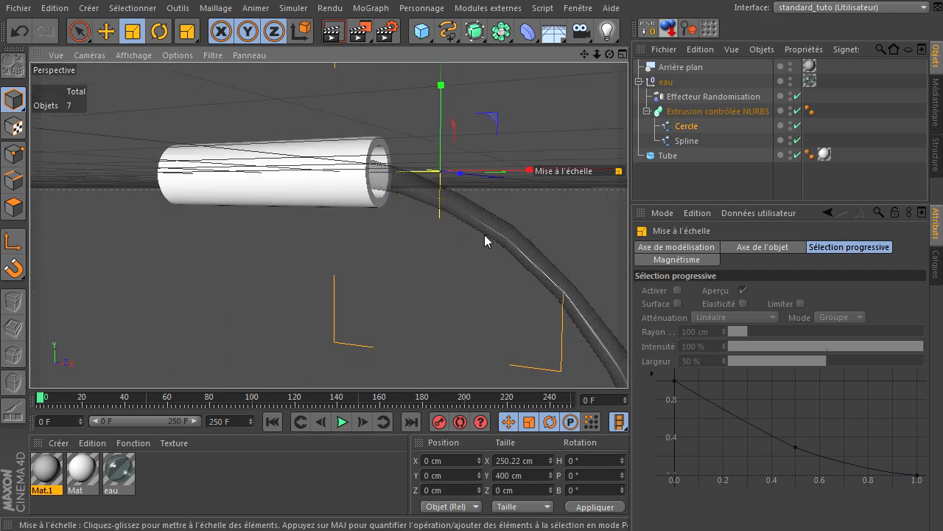
click(798, 110)
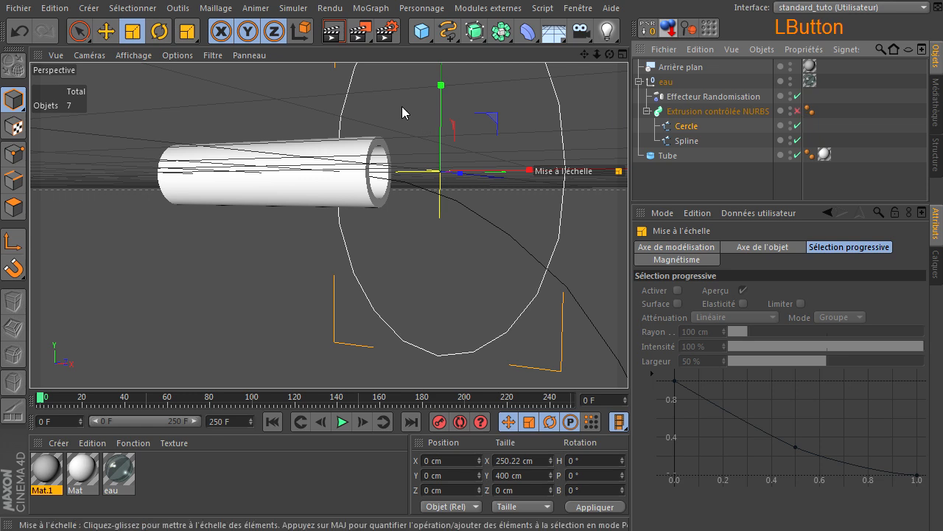
click(798, 111)
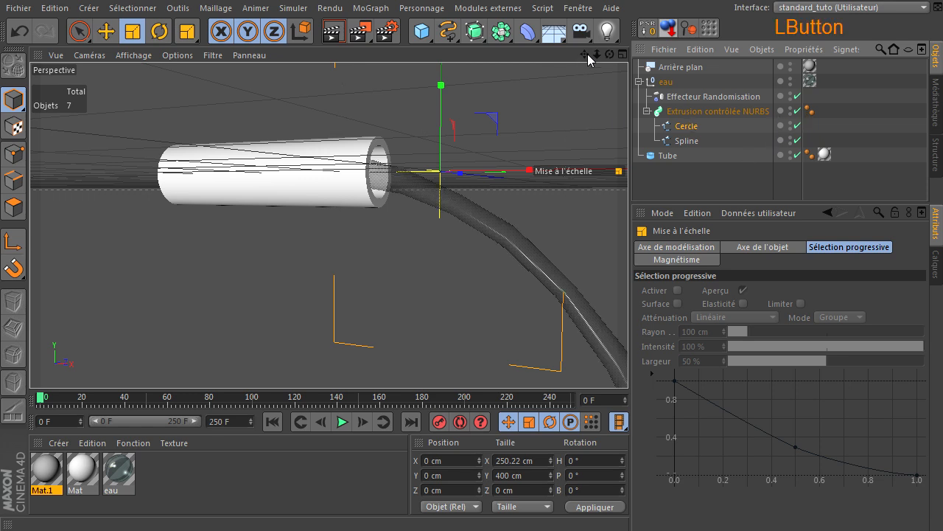
drag(610, 55, 625, 371)
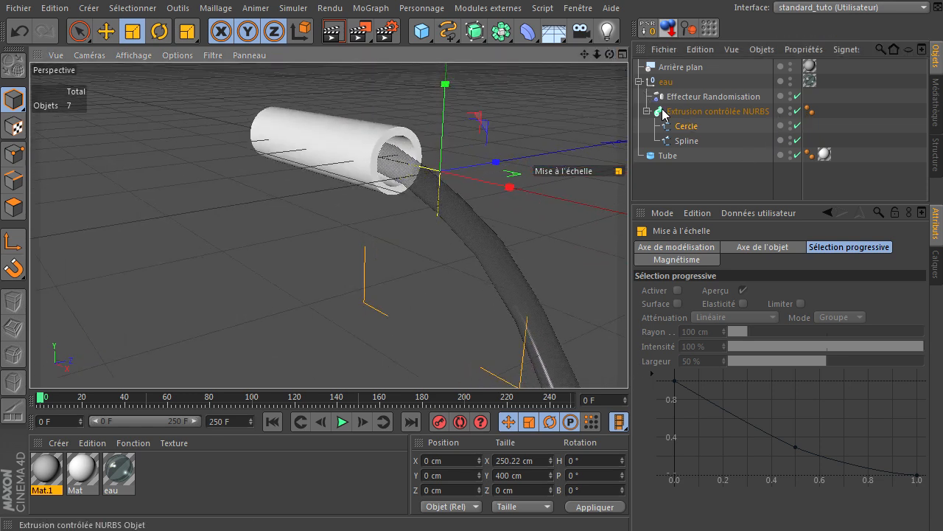
Slightly raise both ends of the Extrusion contrôlée NURBS's Mise à l'échelle curve, thickening the stream to about 59 cm in Z.
click(665, 112)
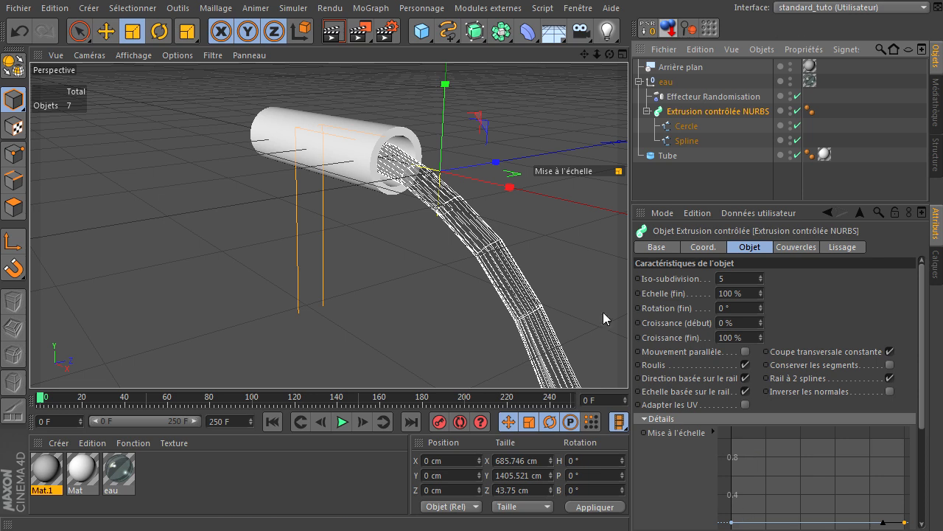
click(732, 525)
drag(731, 523, 732, 519)
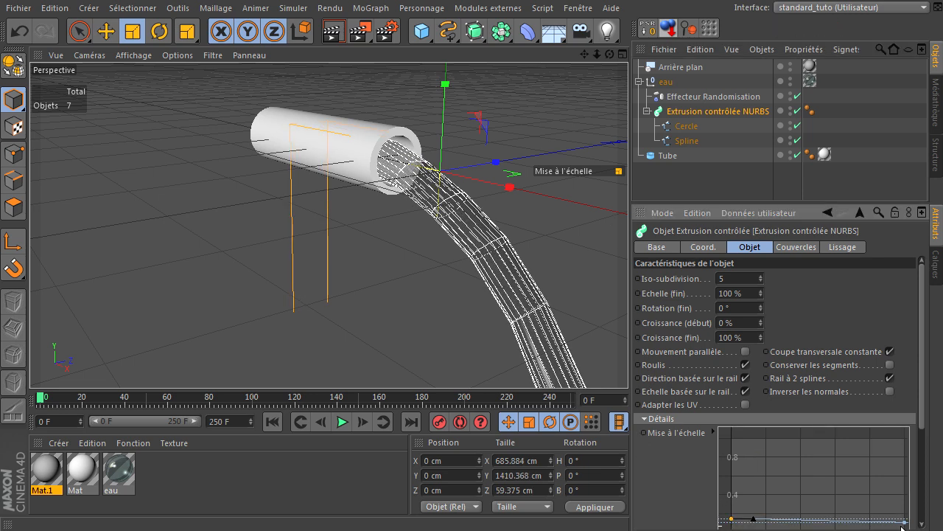
drag(907, 524, 908, 520)
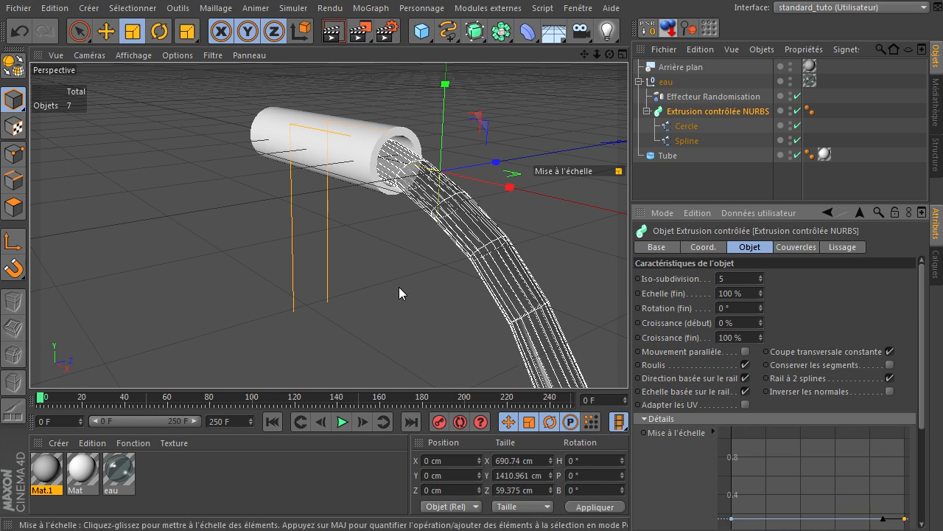
click(398, 293)
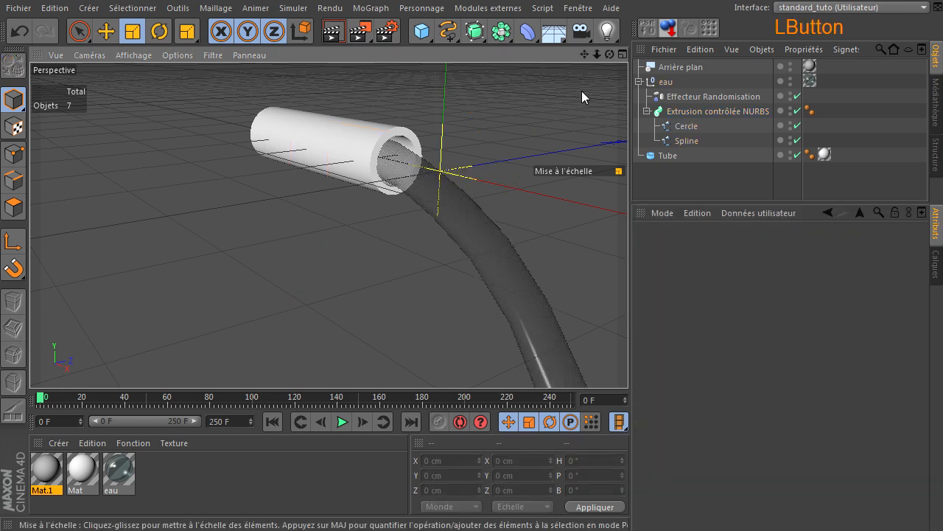
Try a Rotation (fin) of 378° on the Extrusion contrôlée NURBS, preview it with a render, and reset it to 0°.
click(712, 109)
drag(610, 58, 594, 55)
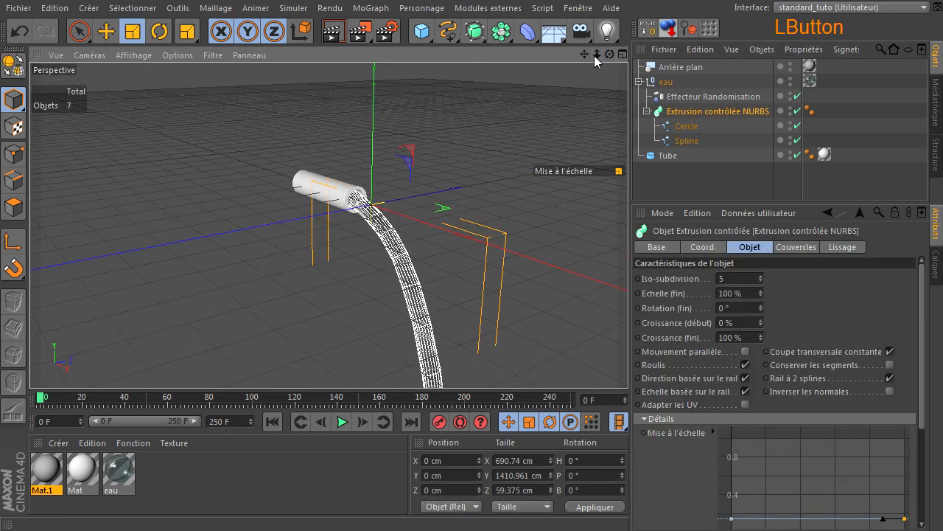
drag(628, 361, 628, 362)
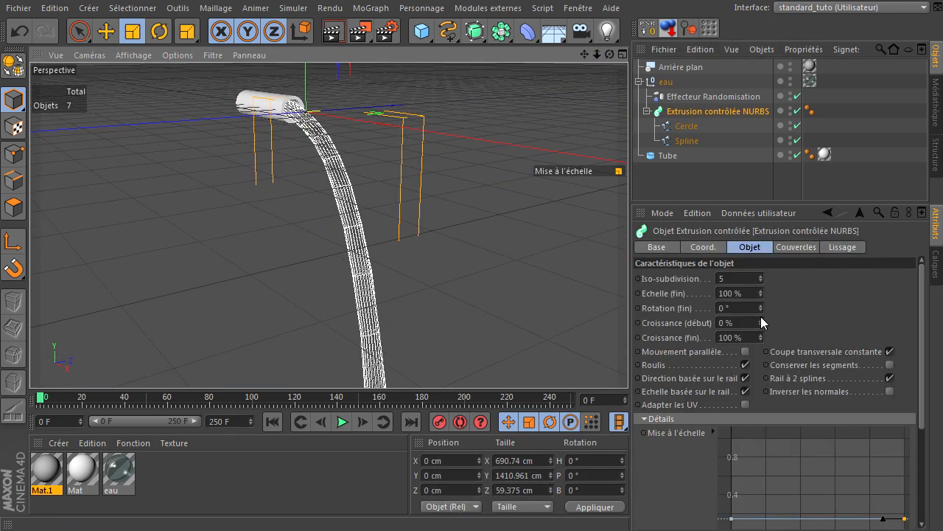
drag(760, 310, 760, 310)
click(569, 279)
drag(610, 54, 628, 361)
click(335, 33)
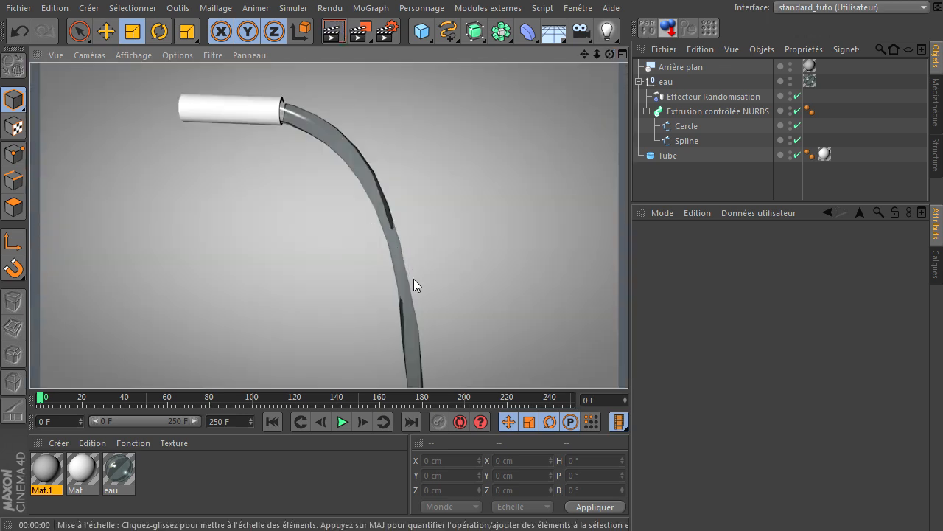
drag(609, 54, 628, 361)
click(711, 111)
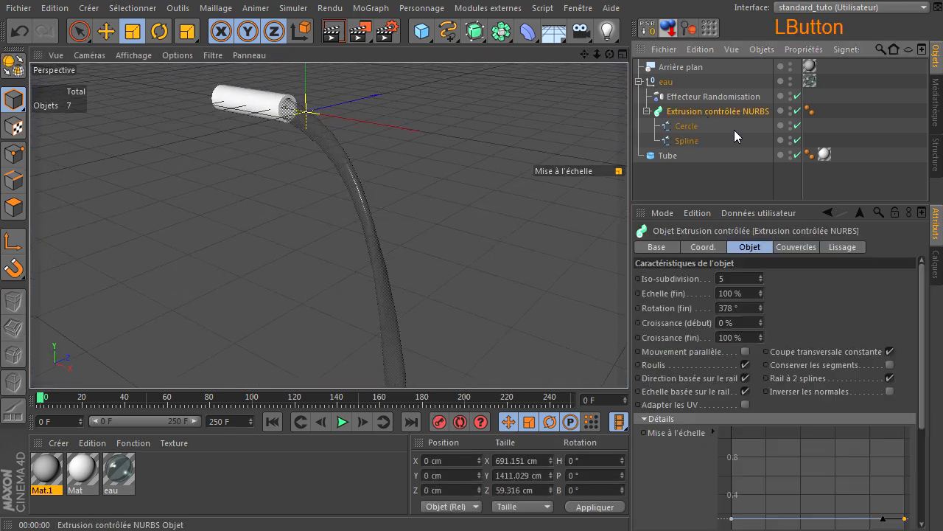
click(745, 309)
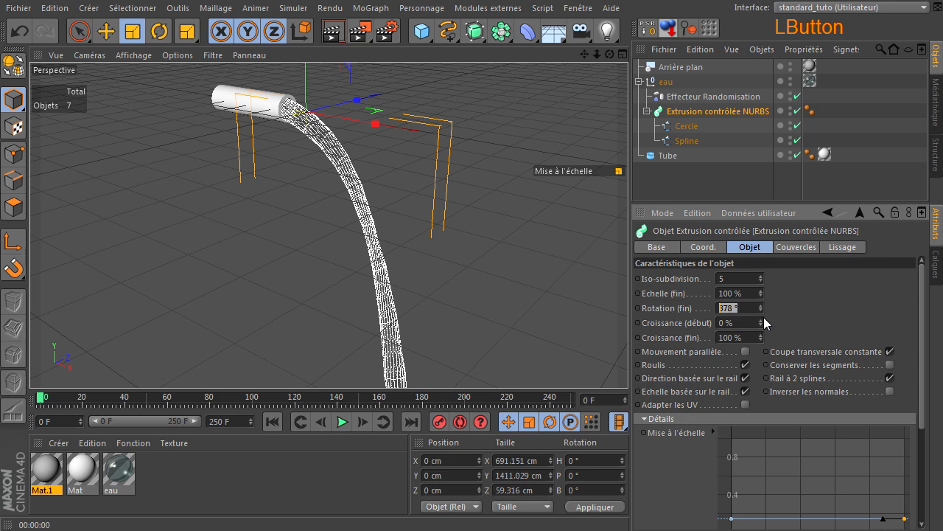
text(0)
click(897, 328)
Raise the start point of the Extrusion contrôlée NURBS's Rotation curve to just below 0.8.
drag(923, 328, 923, 419)
drag(732, 456, 731, 428)
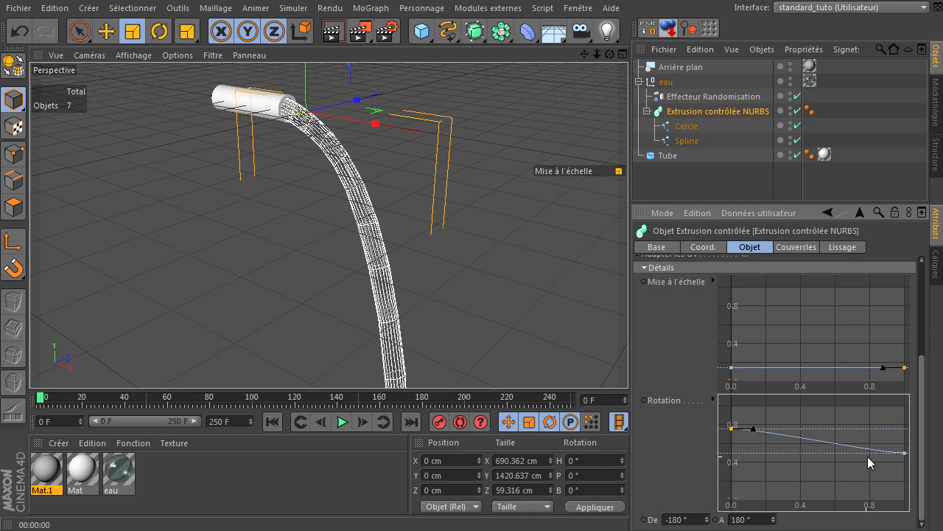
Lower the end point of the sweep's Rotation curve to twist the water jet more, and render the whole jet.
drag(905, 452, 905, 493)
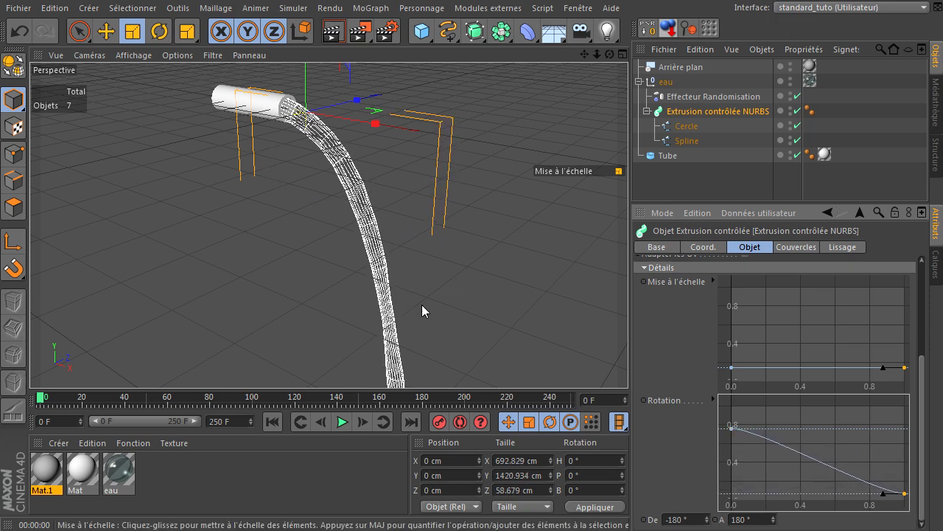
drag(594, 58, 630, 363)
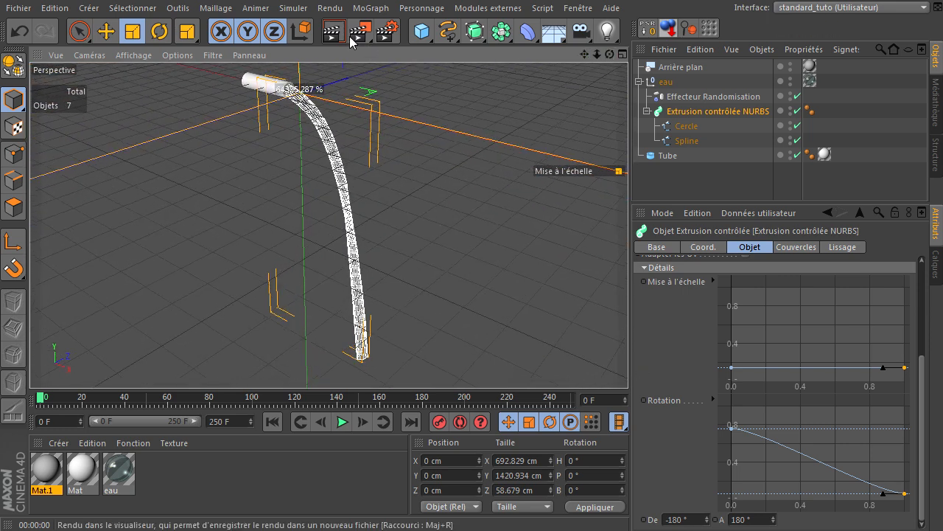
click(342, 37)
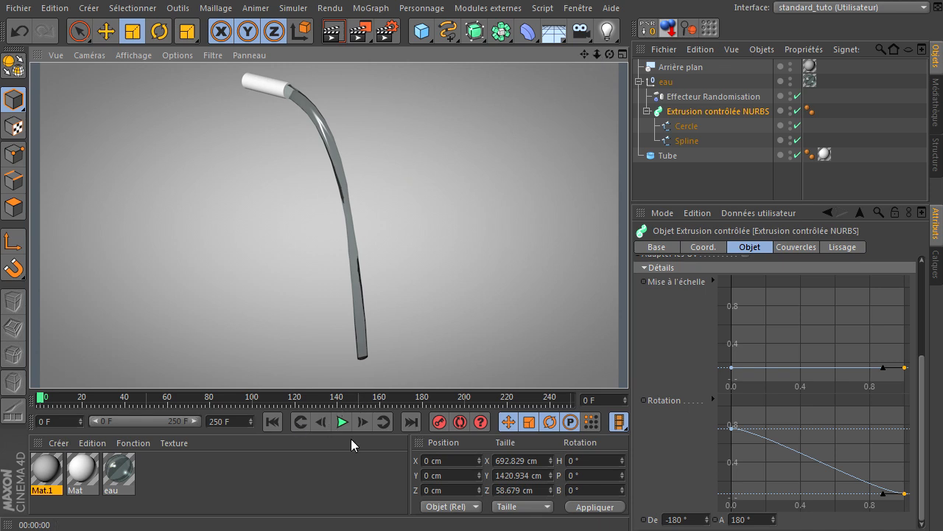
Play the animation to about frame 63 and render a closer perspective view of the water jet.
drag(593, 55, 628, 361)
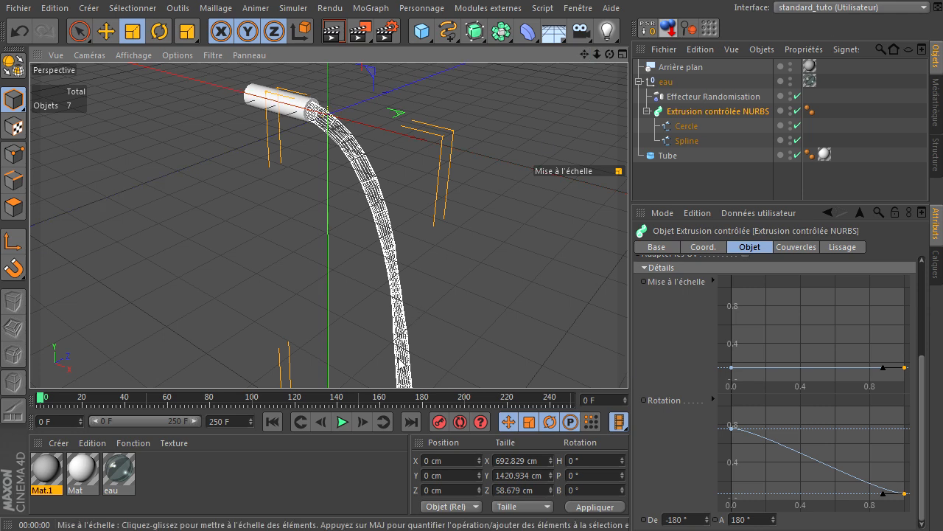
click(342, 421)
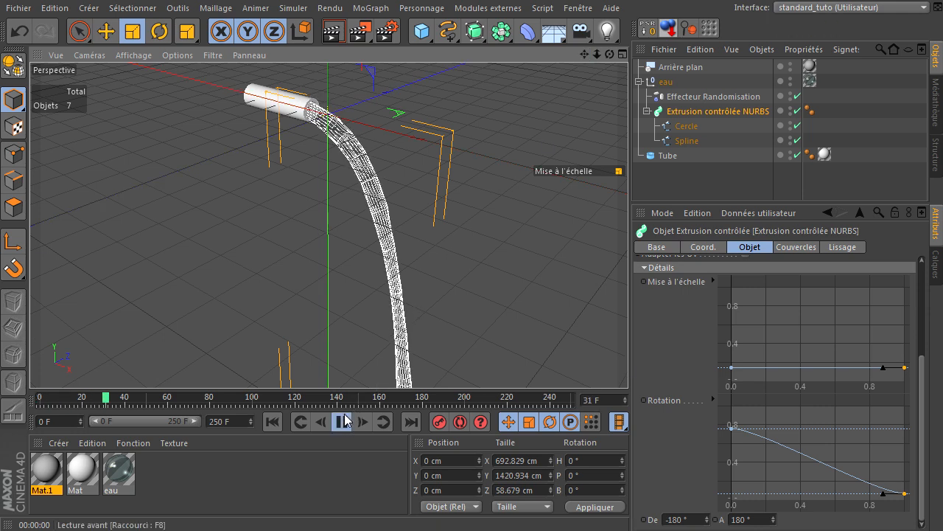
click(342, 419)
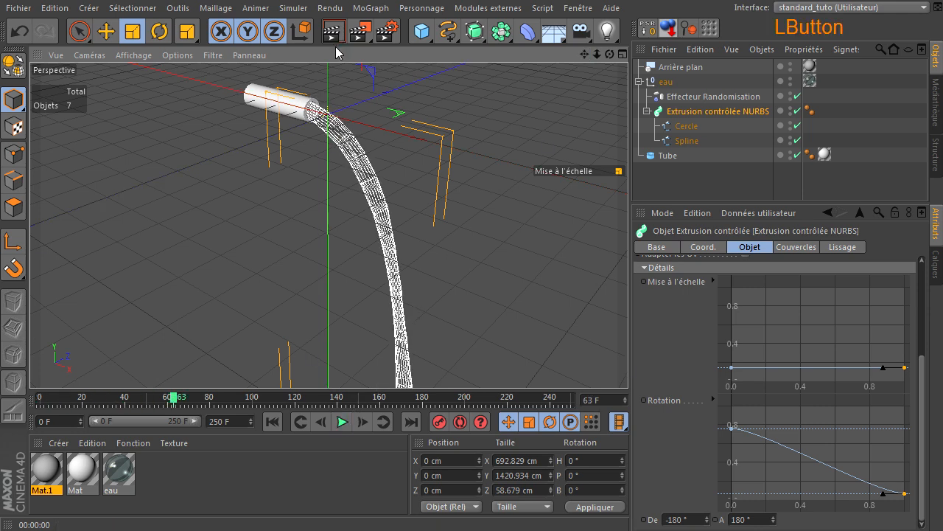
click(335, 35)
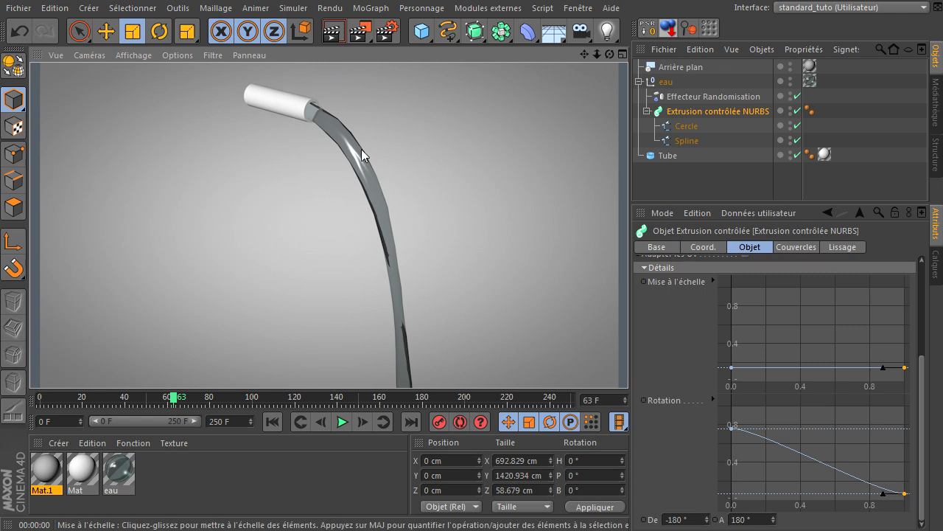
Lower the start of the sweep's scale curve, slightly flatten the Rotation curve from both ends, and test-render the jet.
click(732, 369)
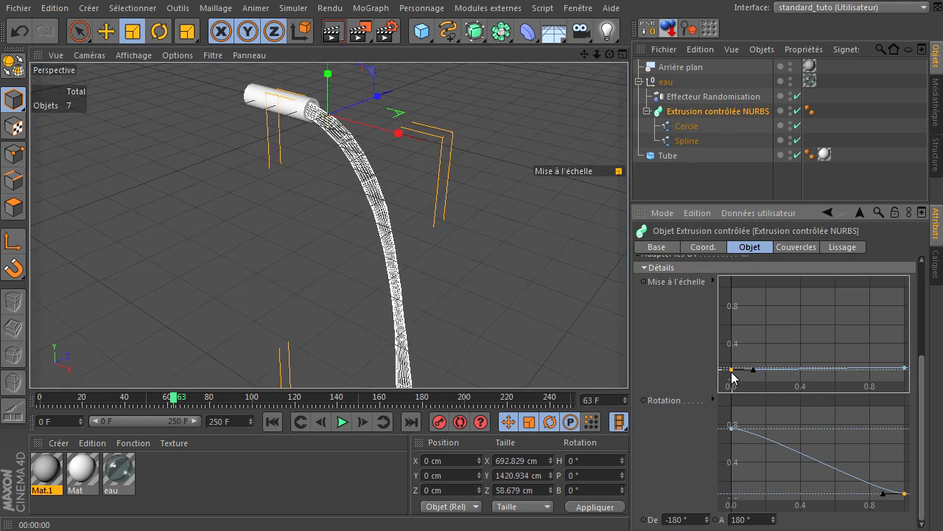
drag(732, 372, 732, 377)
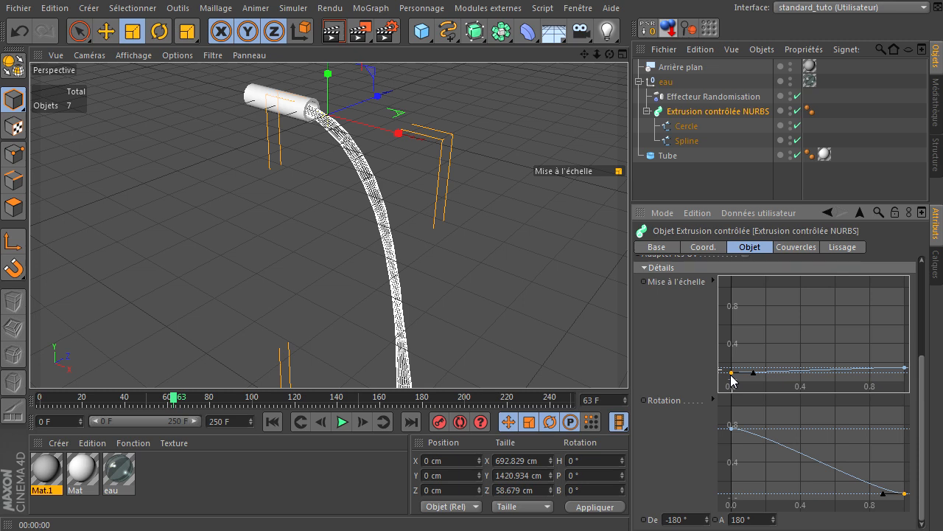
drag(903, 491, 904, 482)
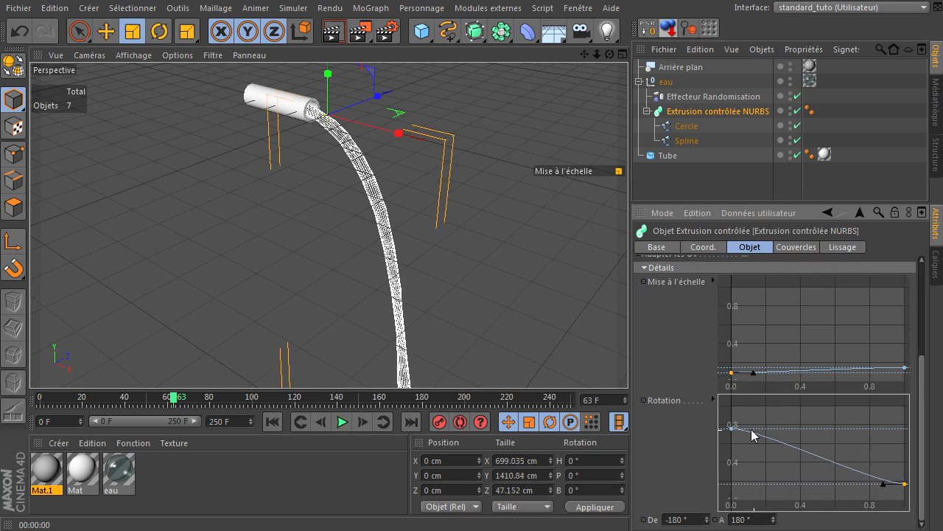
drag(733, 431, 732, 437)
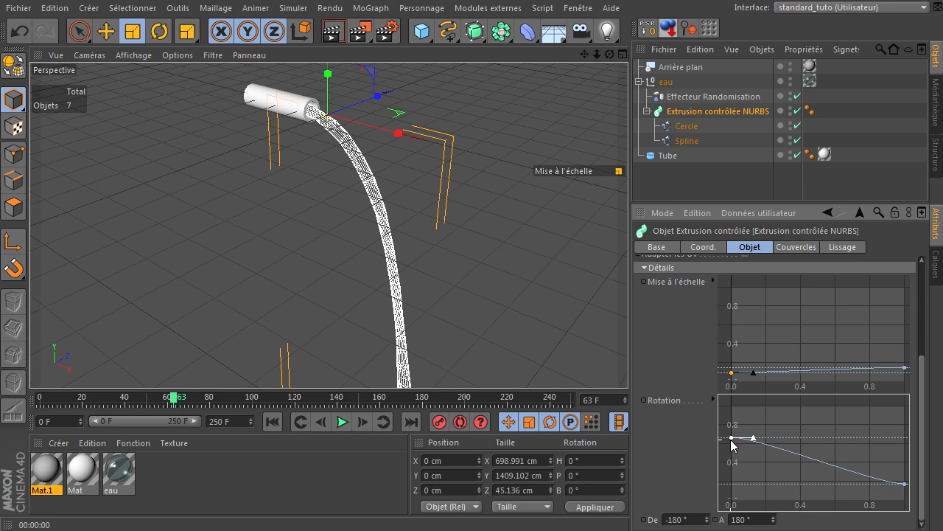
click(508, 314)
click(334, 33)
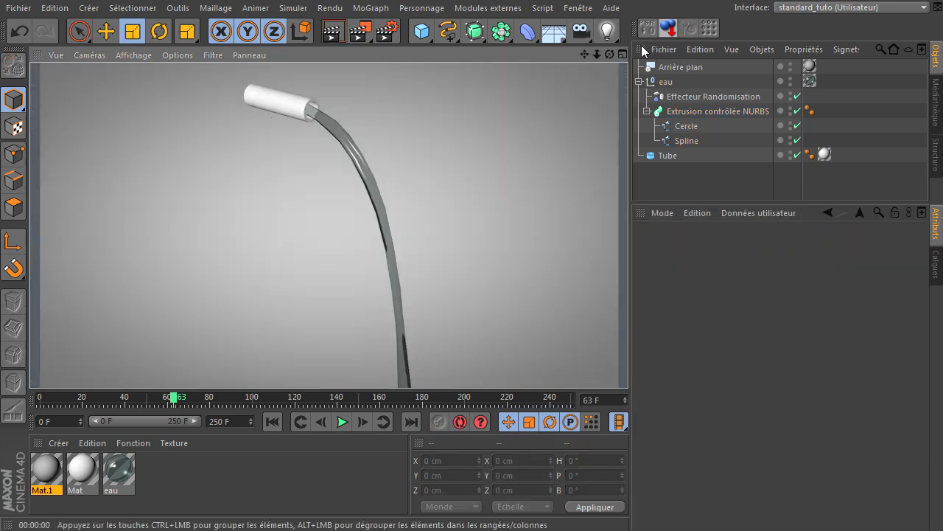
Disable the Extrusion contrôlée NURBS and select the path Spline's second point, just outside the tube's mouth, in the front view.
scroll(309, 122, up, 6)
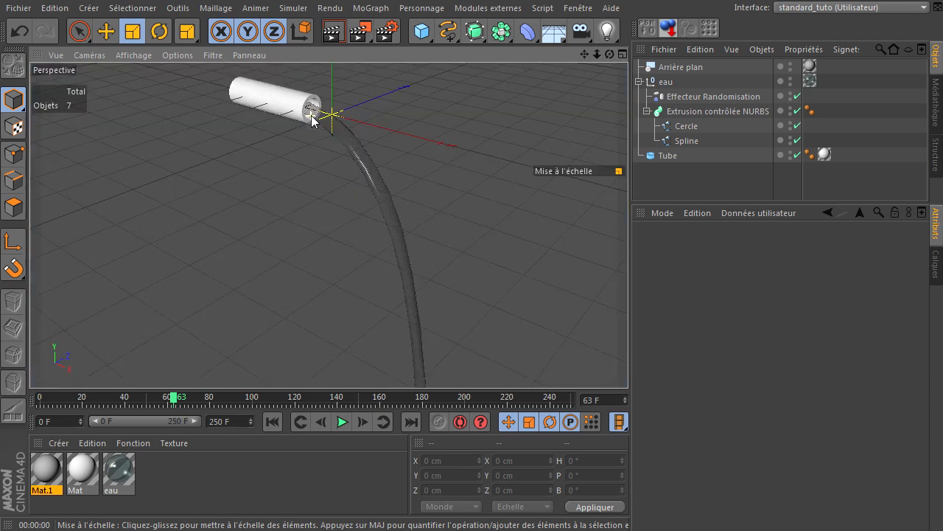
click(687, 140)
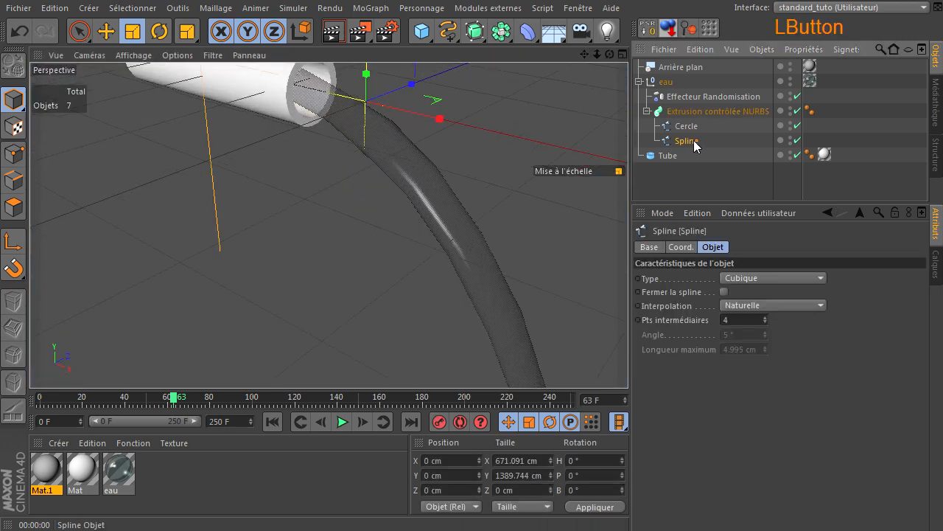
click(798, 111)
click(13, 153)
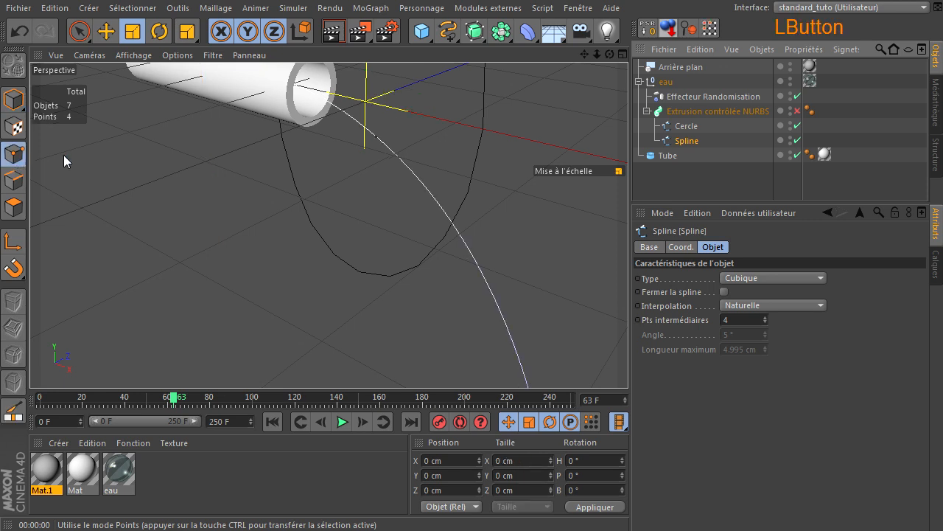
middle_click(531, 164)
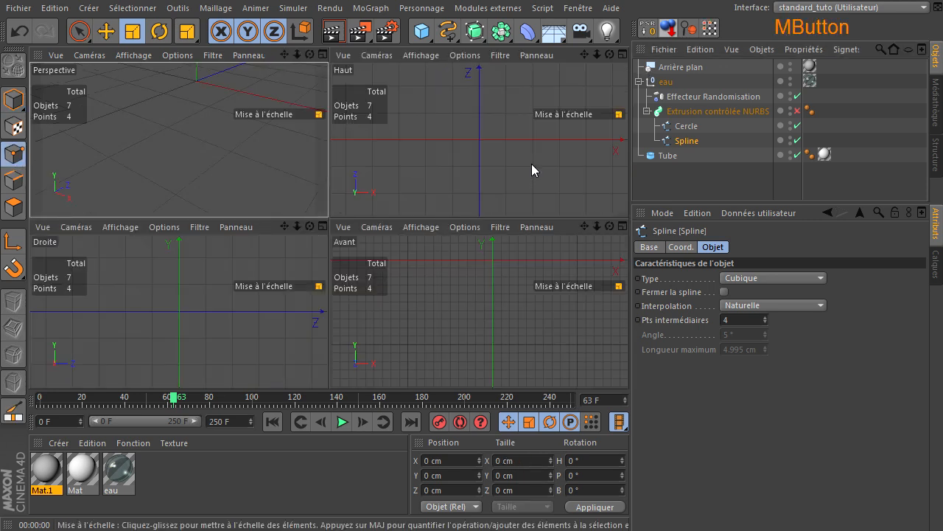
middle_click(495, 328)
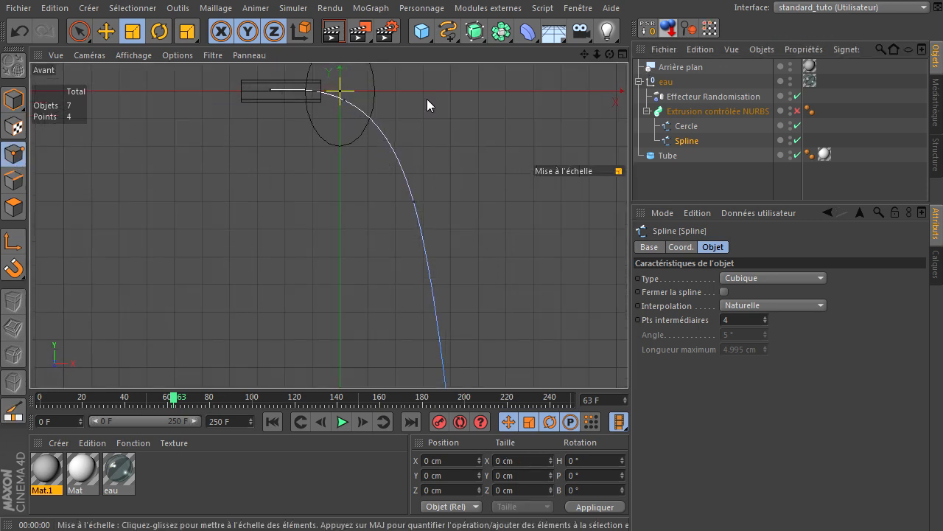
drag(584, 54, 409, 136)
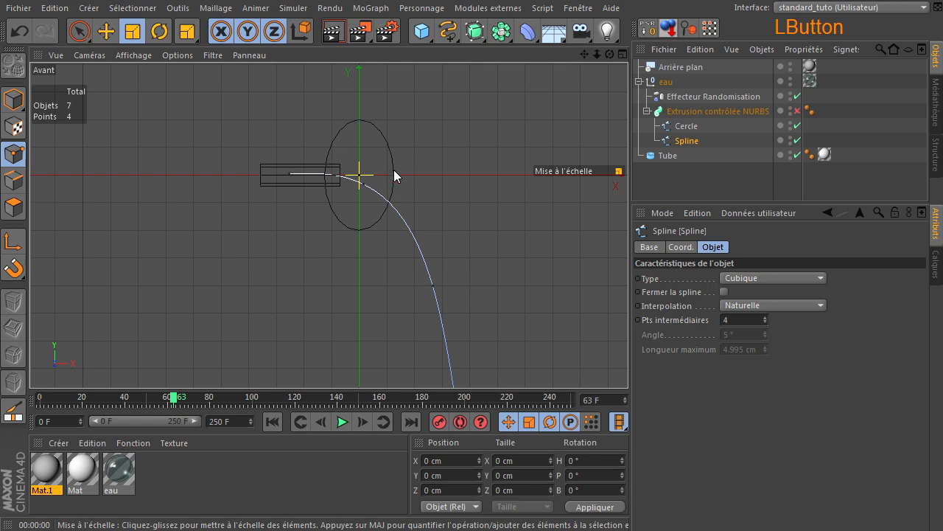
click(78, 31)
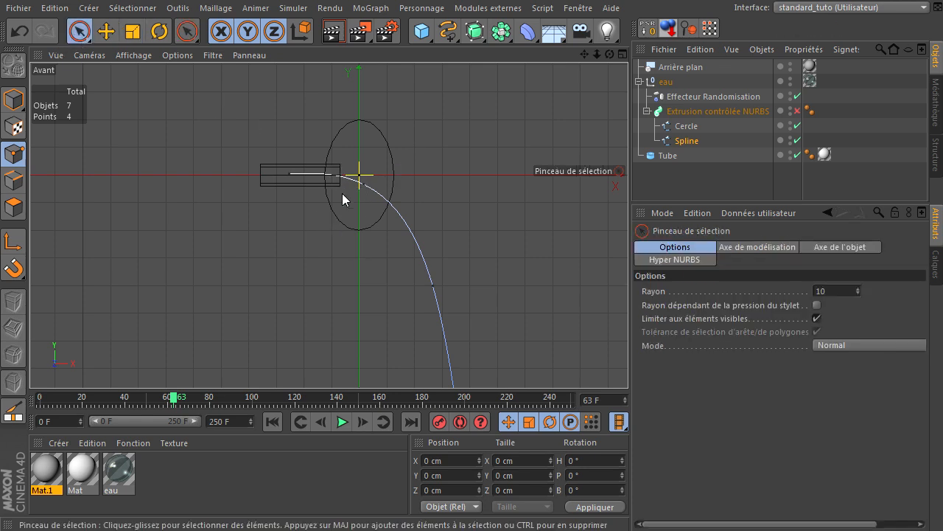
drag(337, 173, 368, 185)
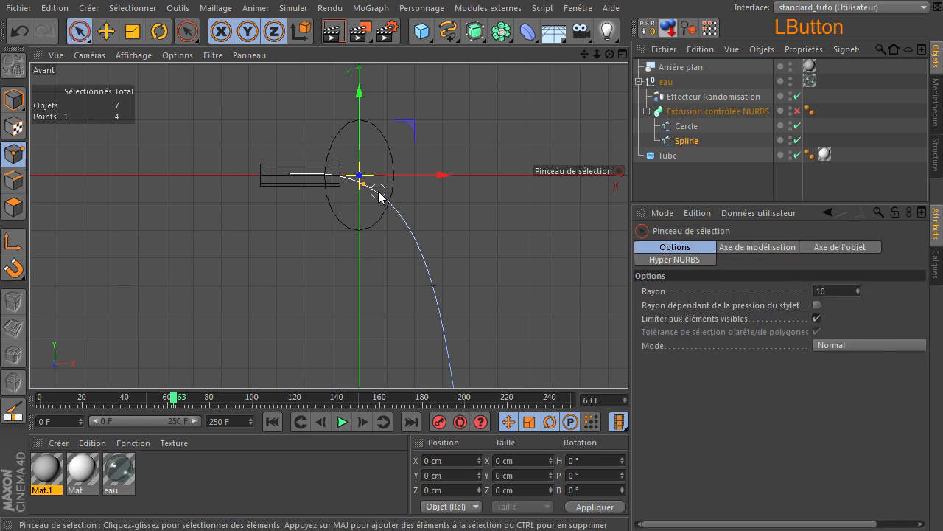
Re-enable the Extrusion contrôlée NURBS and lower the selected spline point to about -42.9 cm in Y, then deselect it.
middle_click(452, 111)
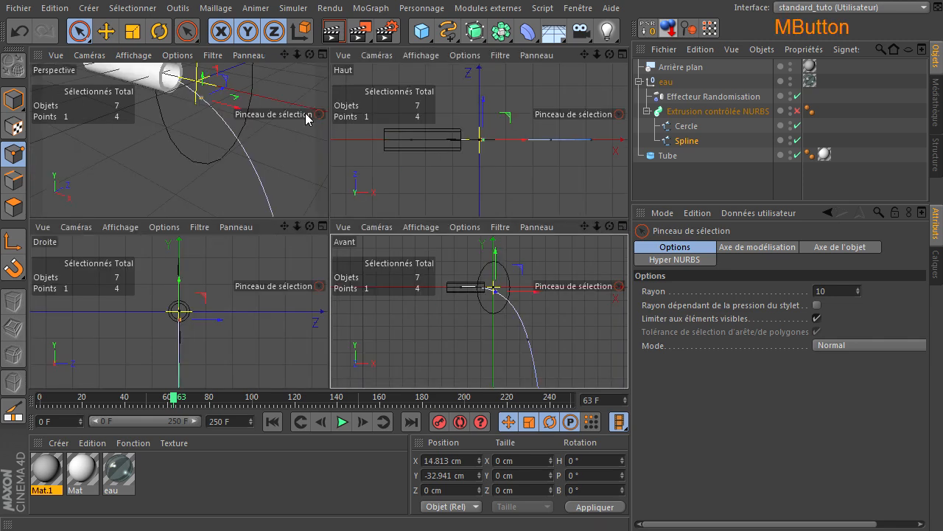
middle_click(181, 163)
click(797, 110)
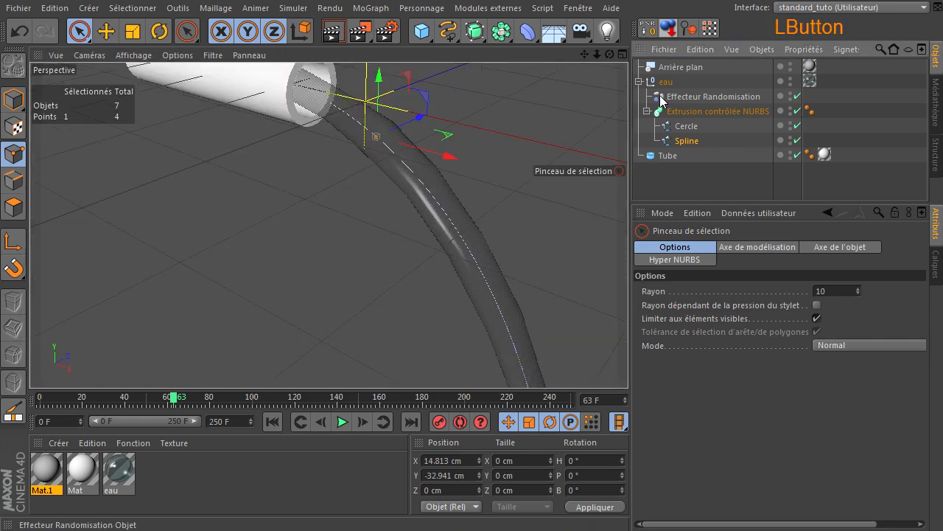
alt+drag(331, 223, 409, 185)
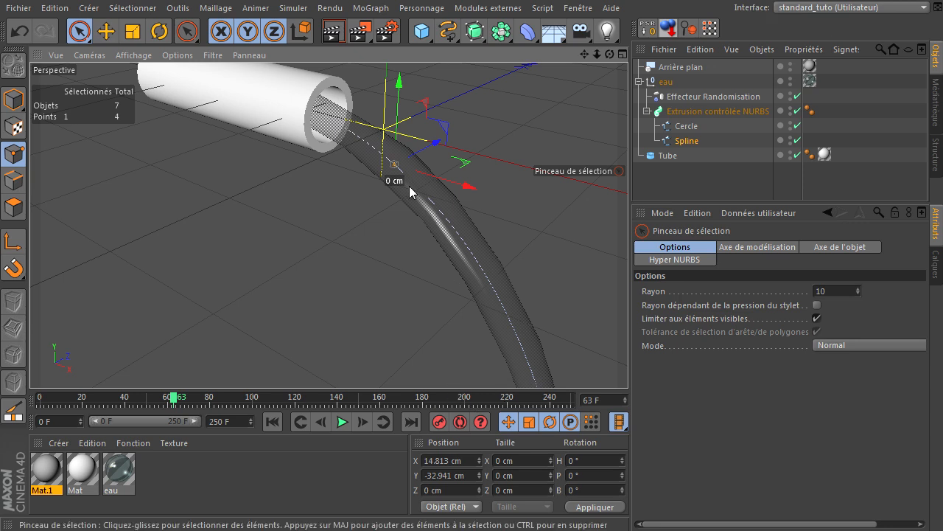
drag(400, 83, 399, 96)
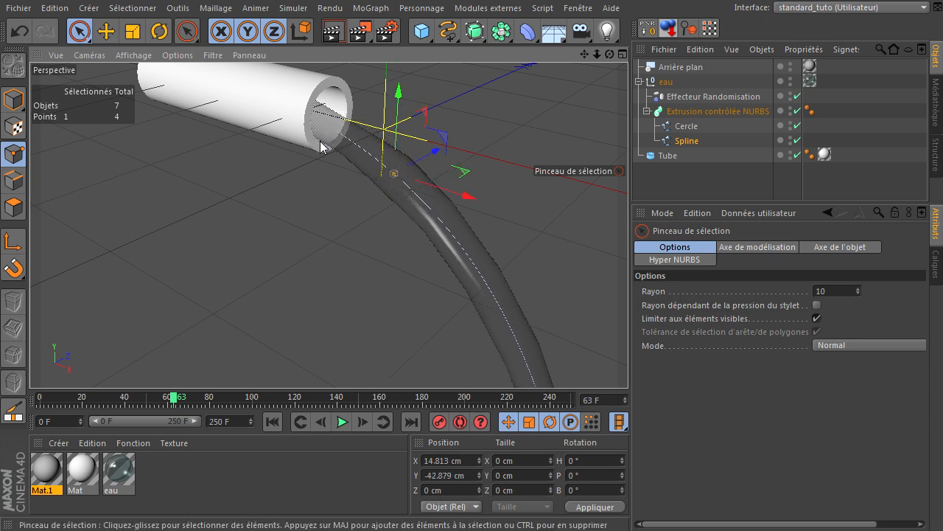
click(290, 236)
Render the perspective view framed on the tube's mouth and the upper part of the water jet.
middle_click(319, 247)
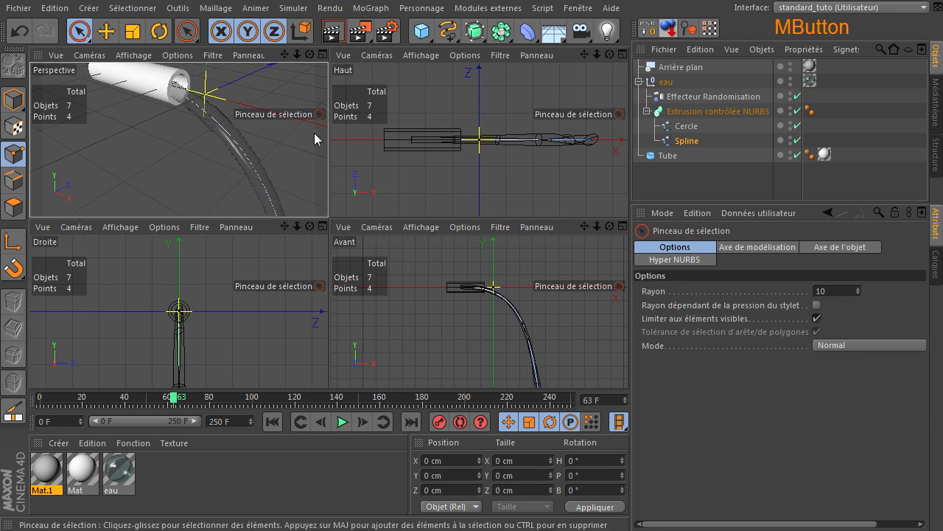
middle_click(189, 186)
scroll(379, 258, down, 4)
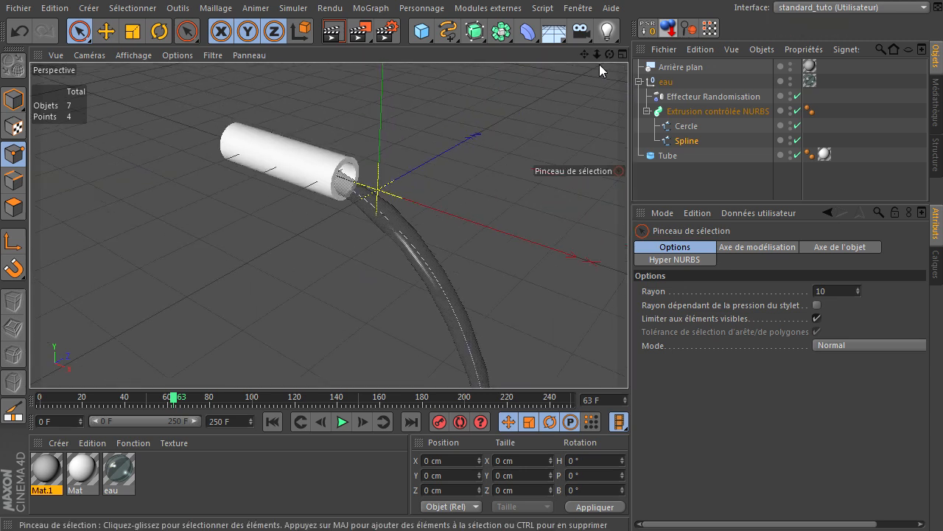
drag(582, 53, 628, 361)
drag(611, 54, 628, 361)
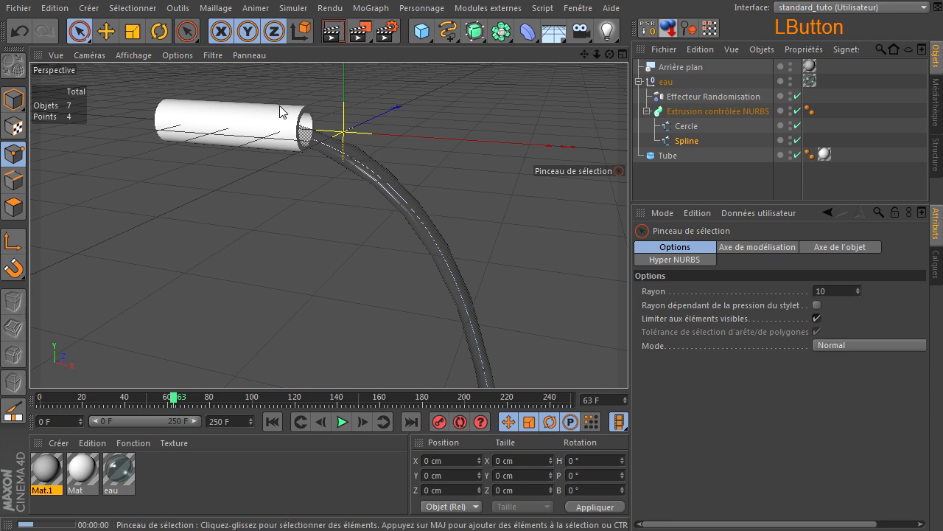
key(ctrl+r)
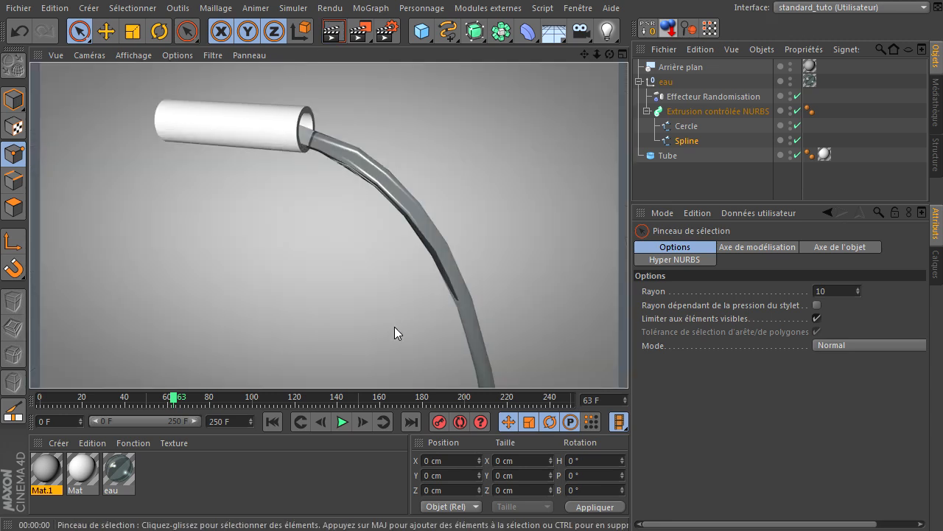
Play the animation to frame 126 and render a wider view of the tube and jet.
click(332, 237)
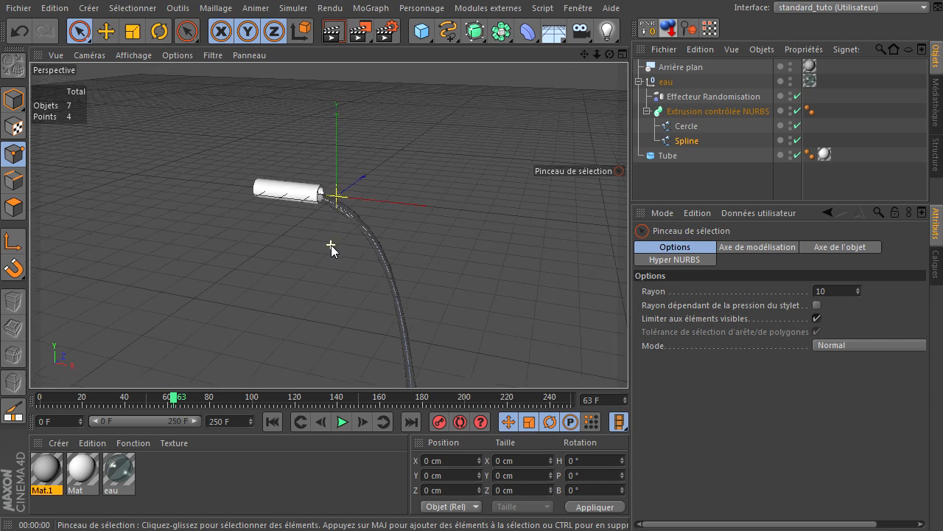
drag(584, 54, 327, 223)
click(343, 423)
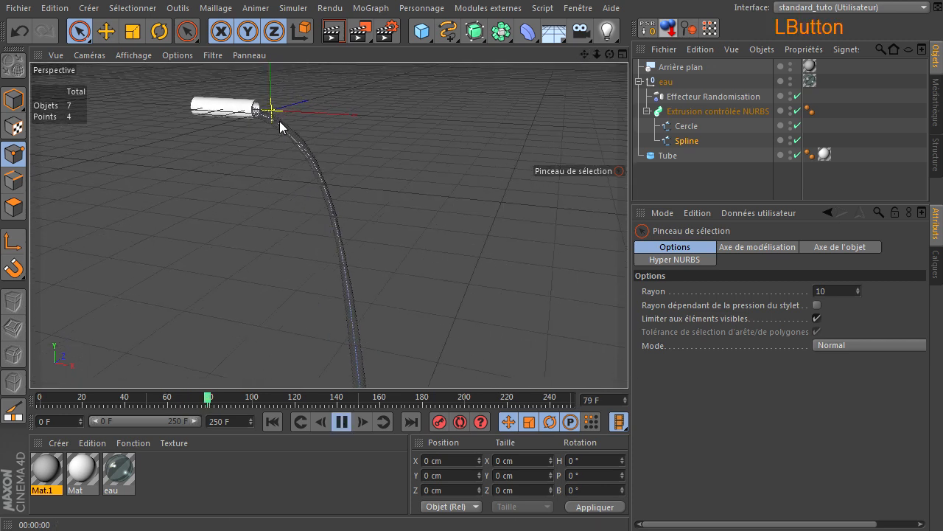
click(342, 421)
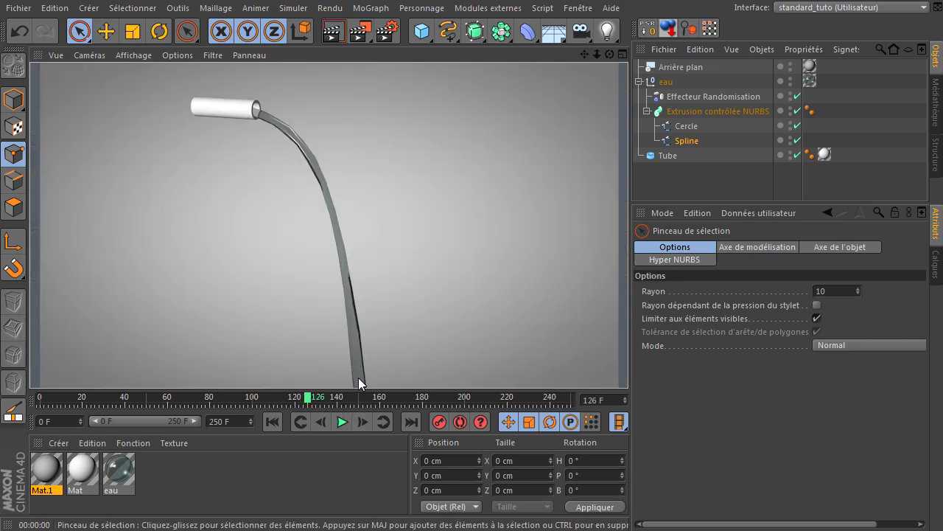
Review the Effecteur Randomisation's parameters and deformation mode, and the Cercle spline's object properties.
click(739, 99)
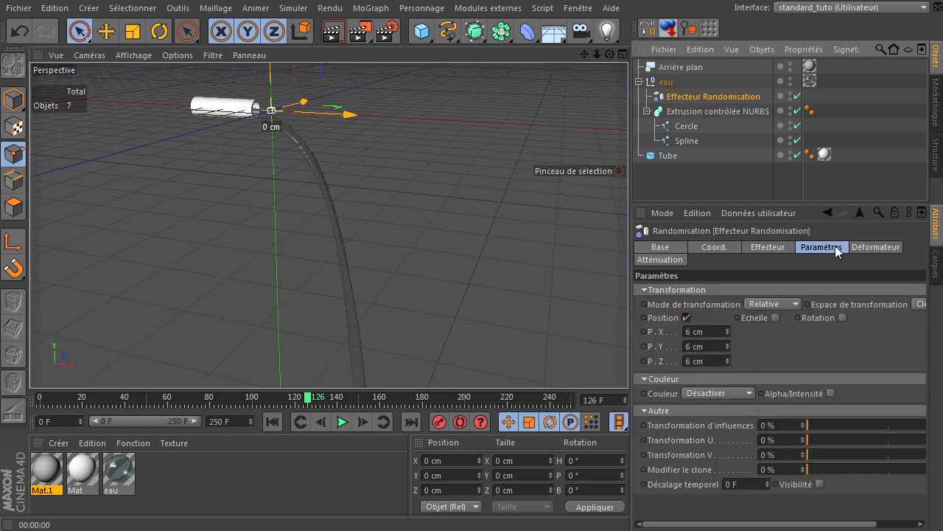
click(873, 246)
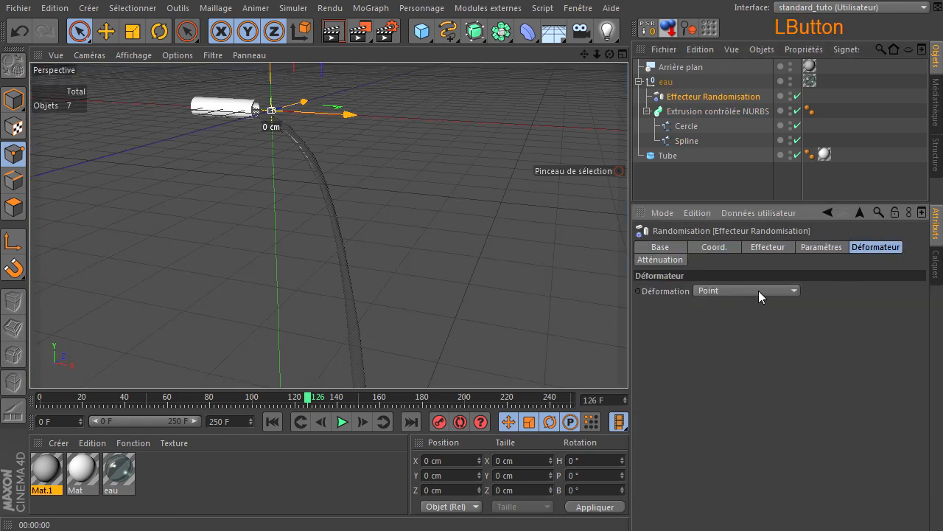
click(813, 245)
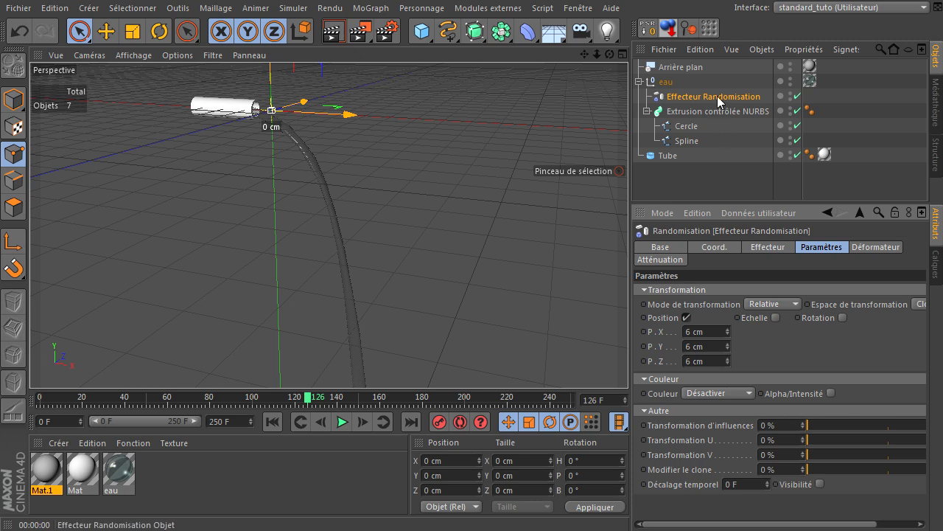
click(706, 112)
click(680, 126)
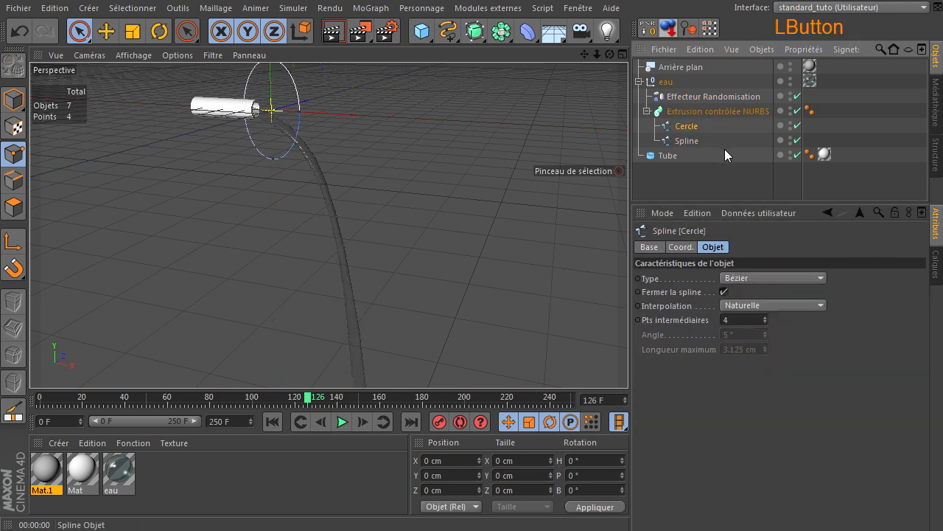
Compare the object properties of the Spline, the Cercle and the Extrusion contrôlée NURBS.
click(694, 139)
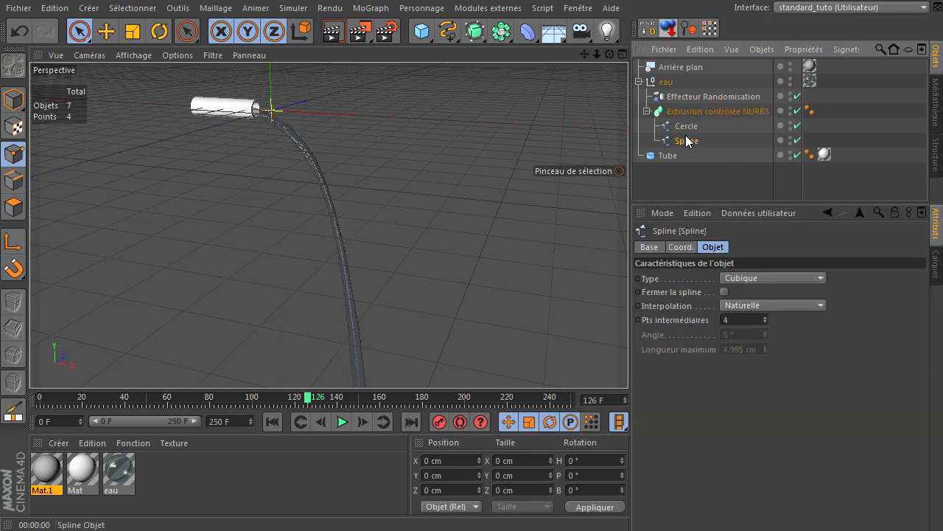
click(687, 128)
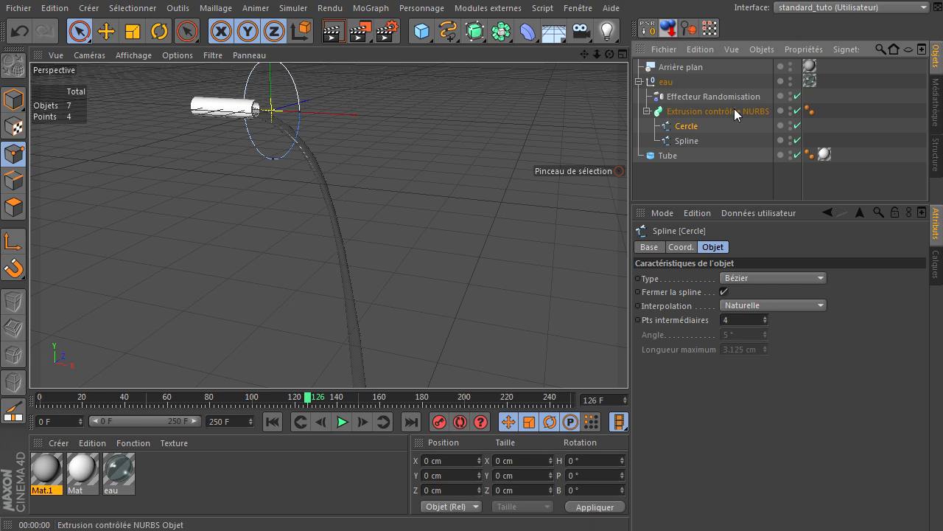
click(730, 111)
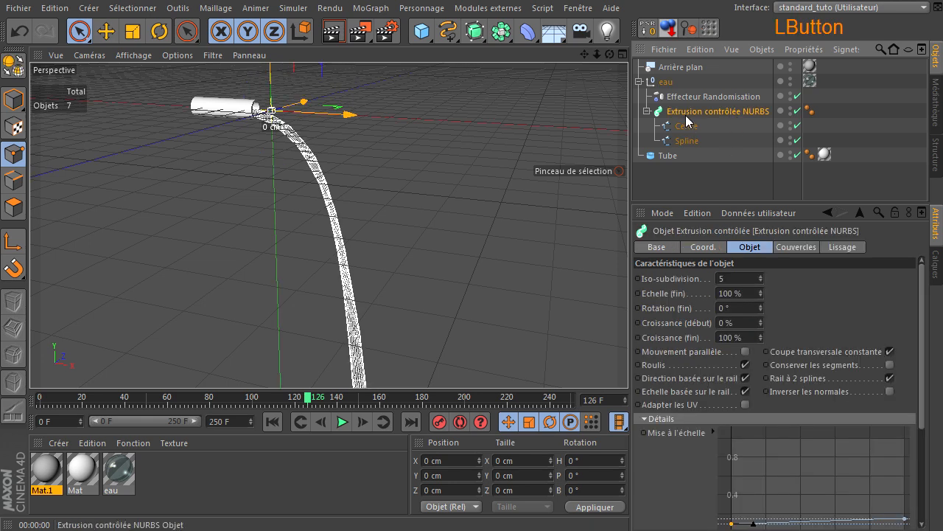
mouse_move(920, 310)
mouse_down()
mouse_move(922, 396)
mouse_move(922, 309)
mouse_up()
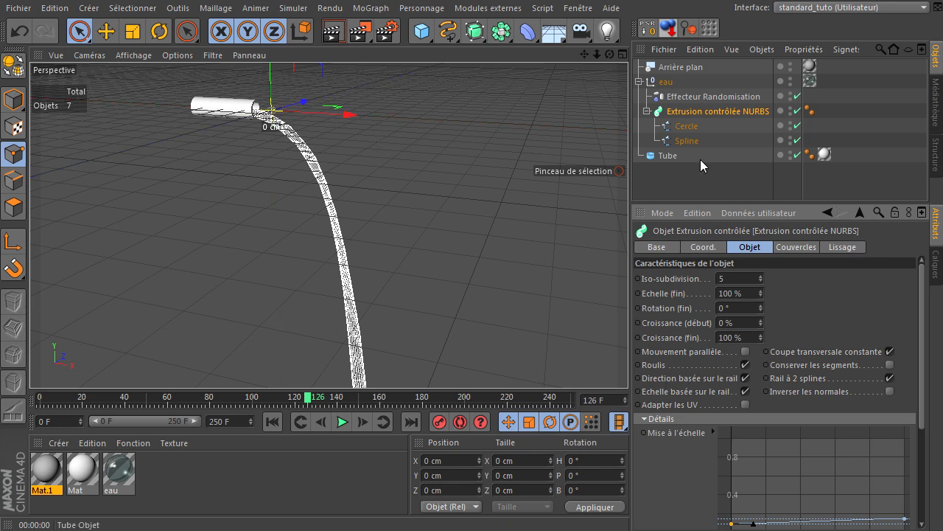
Switch from point mode to model mode and select the Extrusion contrôlée NURBS.
click(748, 184)
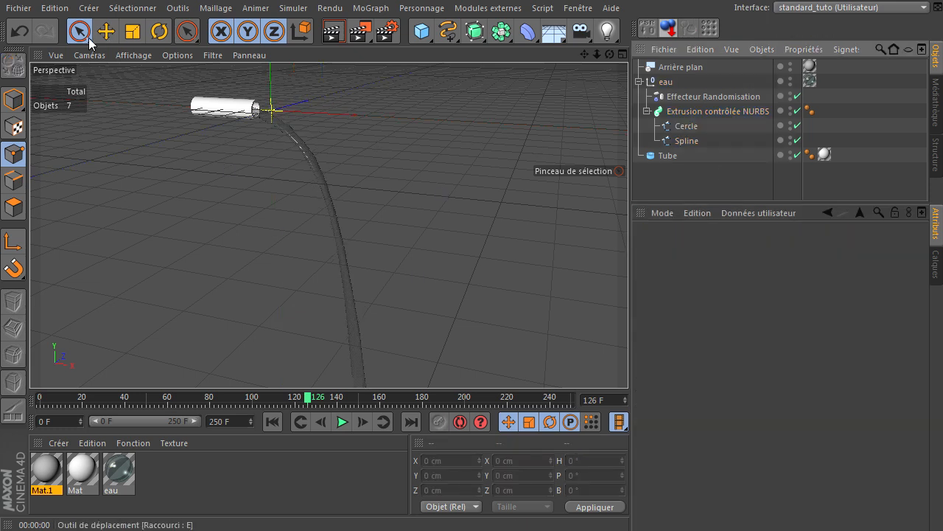
click(13, 99)
click(746, 110)
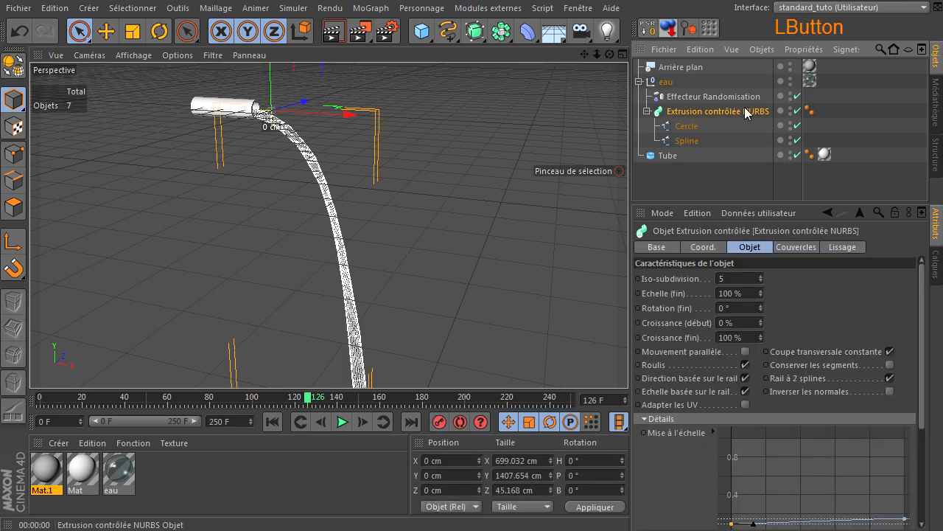
Try lowering the extrusion's Croissance (fin) to 0 %, restore it to 100 %, and test varying Croissance (début).
click(731, 321)
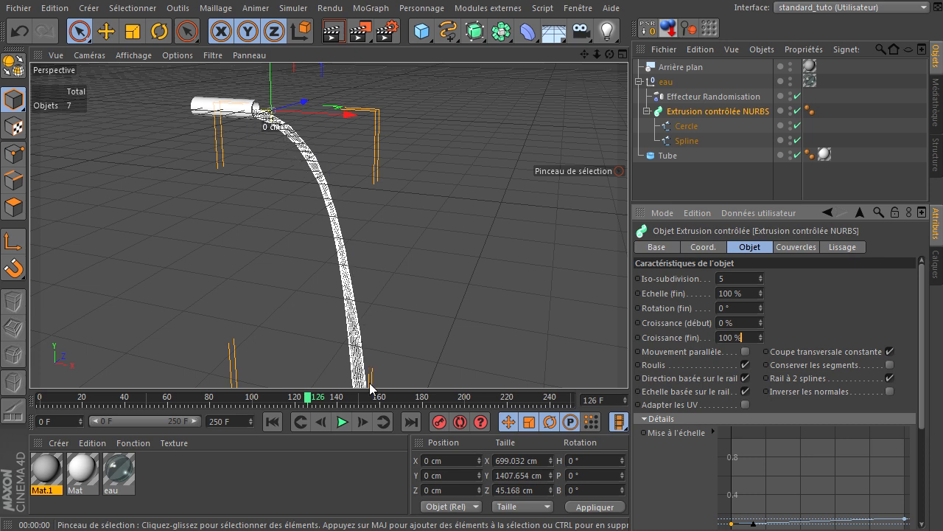
click(761, 339)
drag(760, 338, 761, 338)
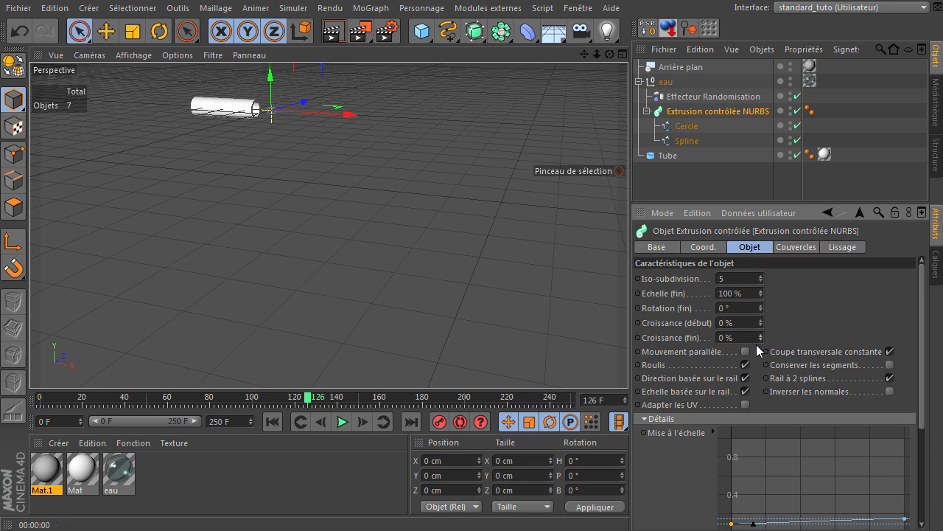
drag(762, 340, 761, 340)
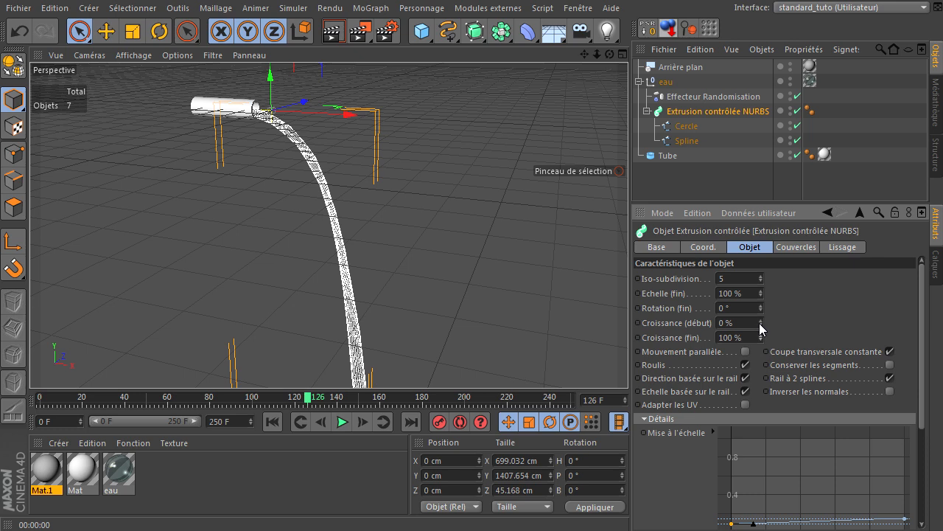
drag(762, 323, 762, 323)
click(739, 338)
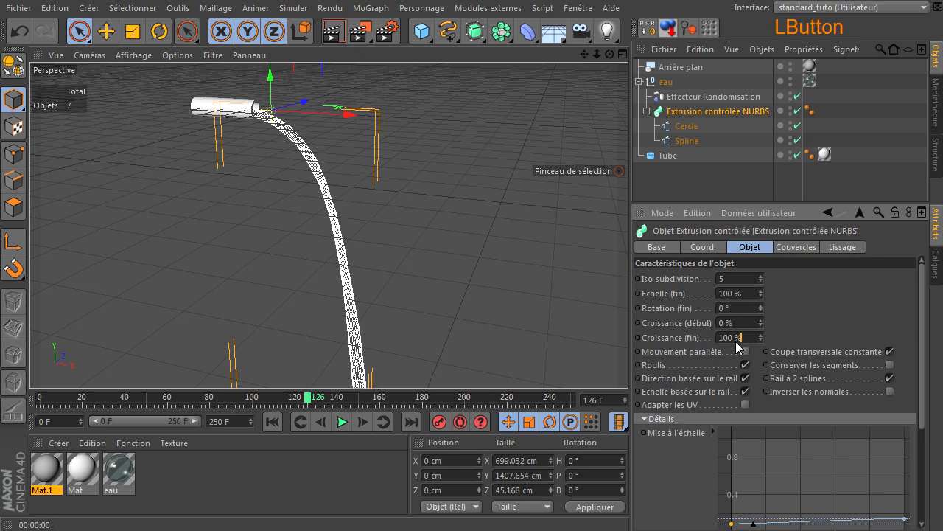
Play the animation with nothing selected and stop it at frame 219.
click(338, 421)
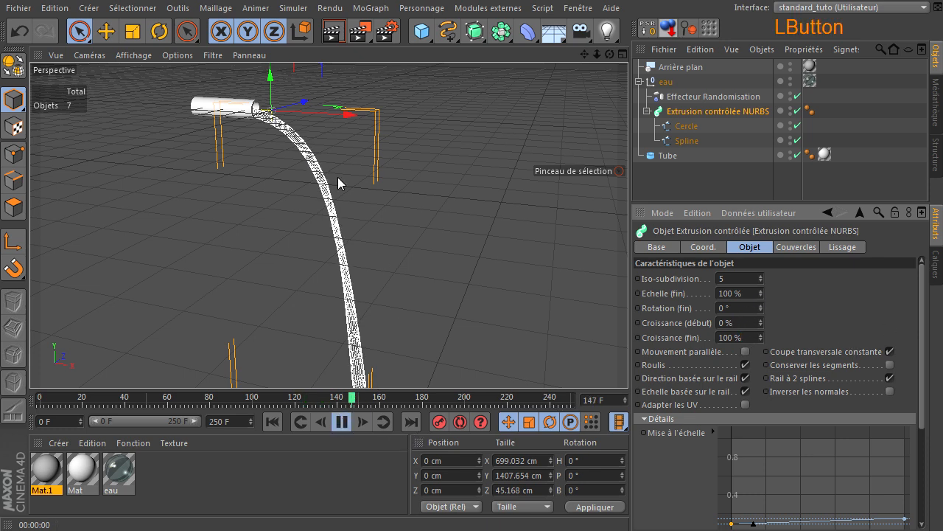
click(684, 181)
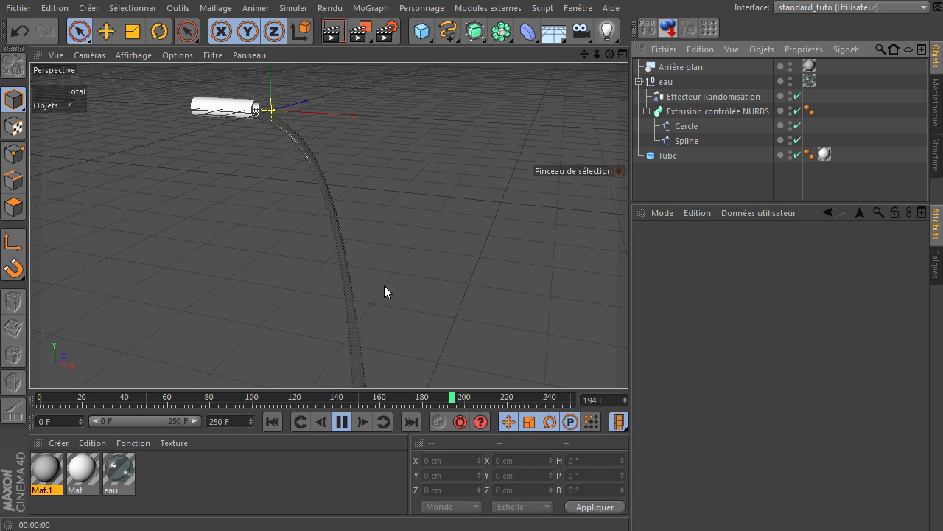
click(383, 422)
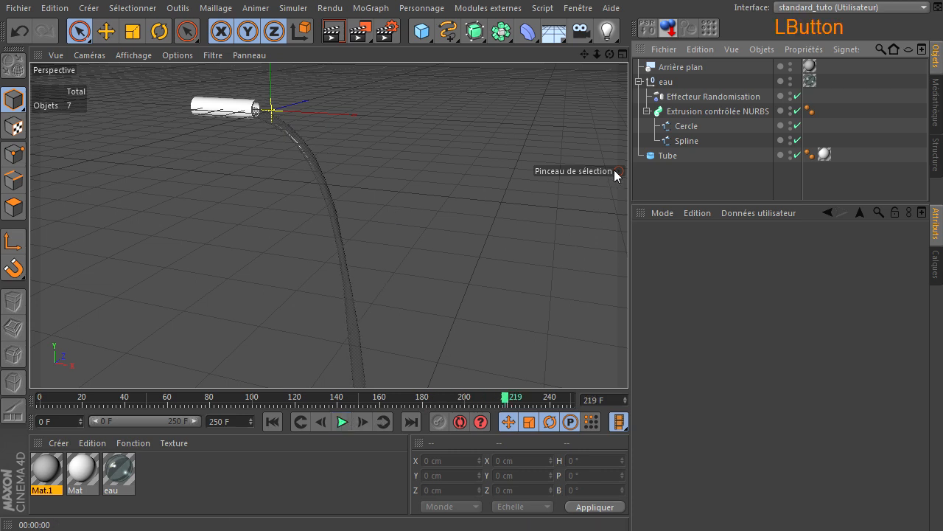
Test Croissance (début) on the Extrusion contrôlée NURBS, return it to 0 % and deselect the object.
click(707, 113)
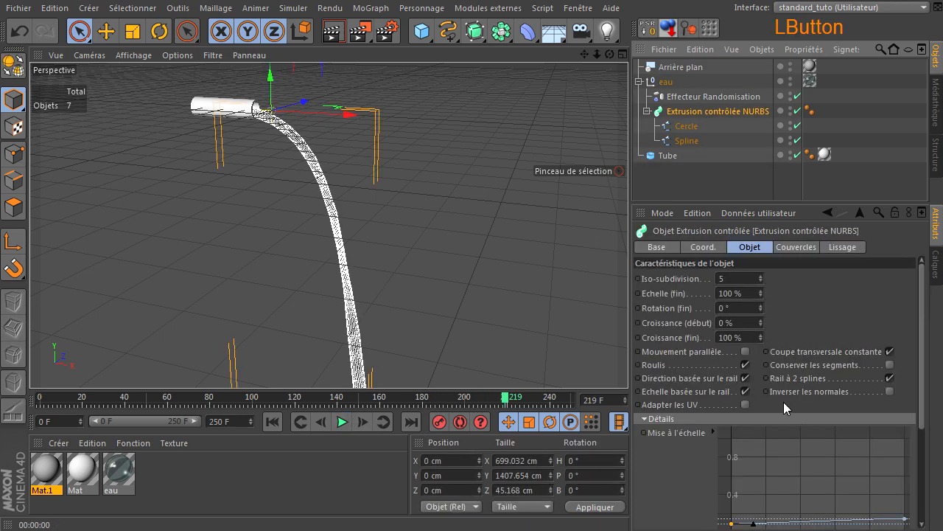
drag(761, 325, 761, 330)
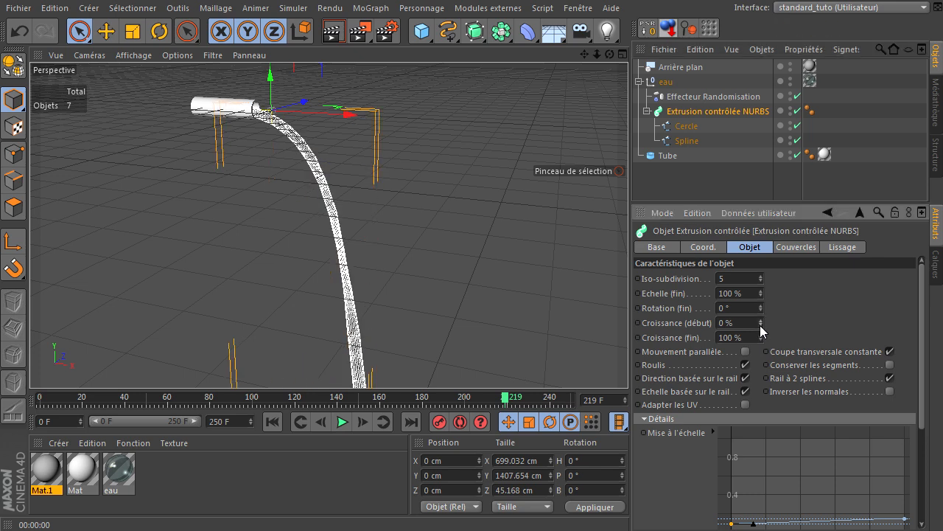
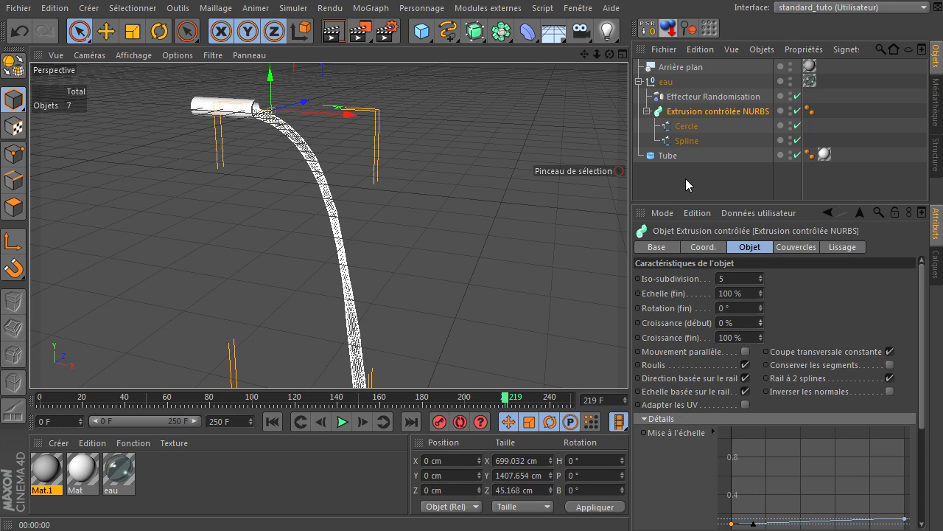
click(686, 179)
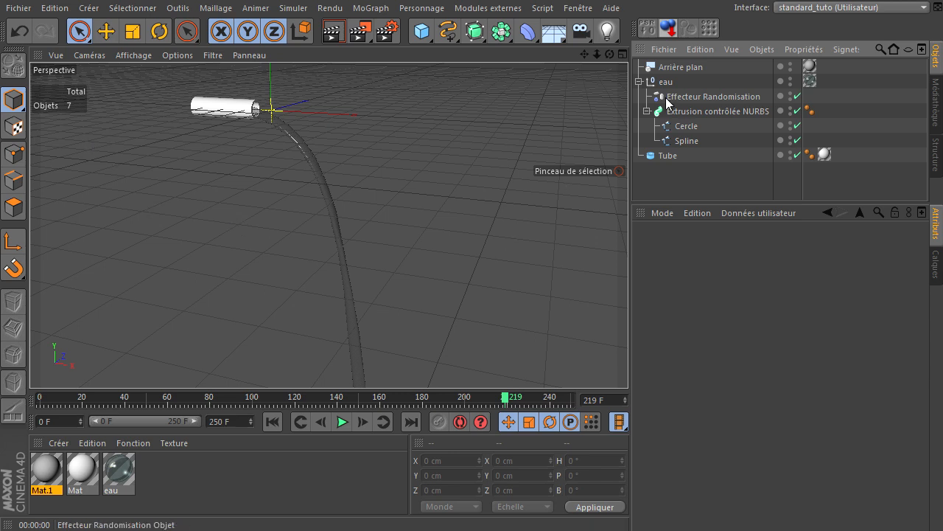
Switch to the open bucket scene, view the bucket from the side, and select its Tube hoop in model mode.
click(578, 8)
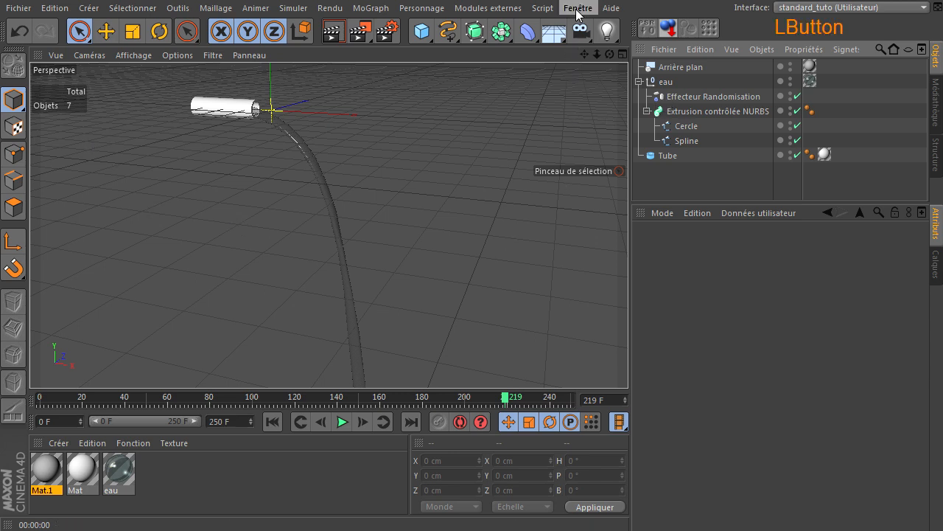
click(686, 309)
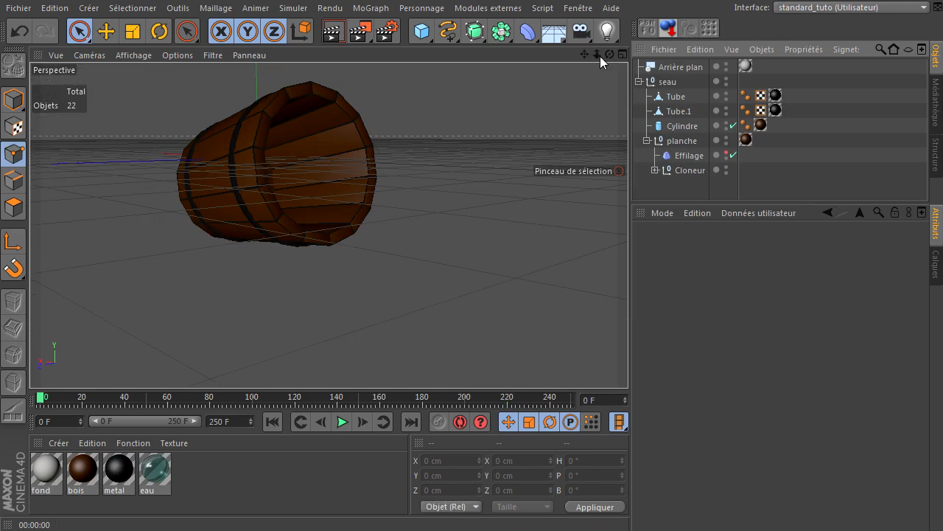
drag(610, 54, 628, 361)
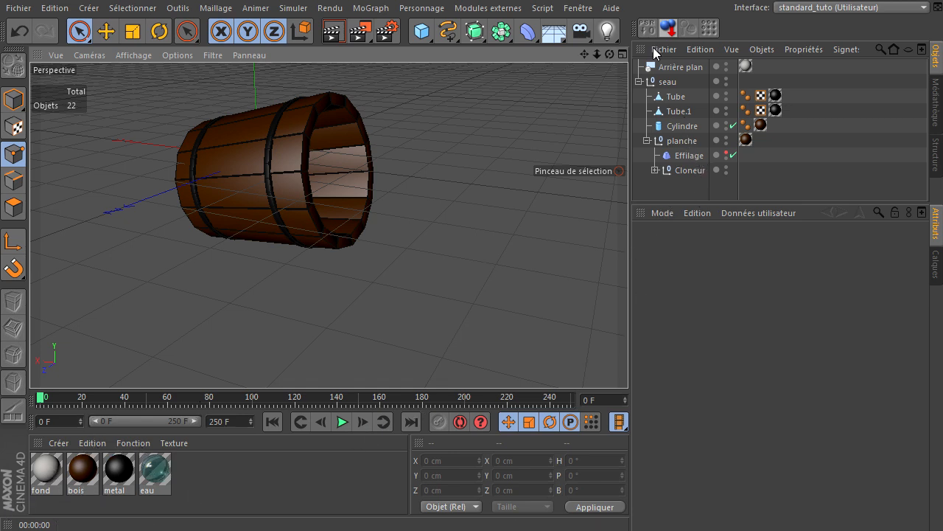
click(674, 98)
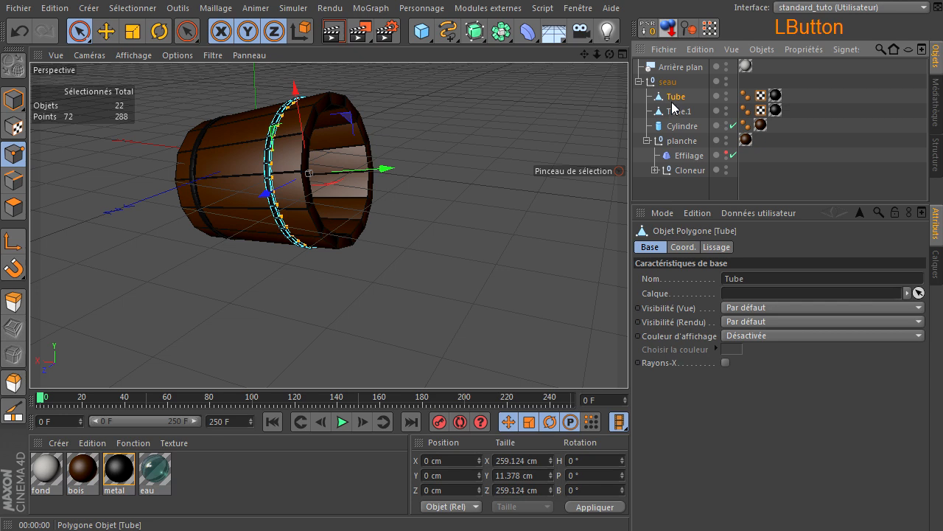
click(14, 98)
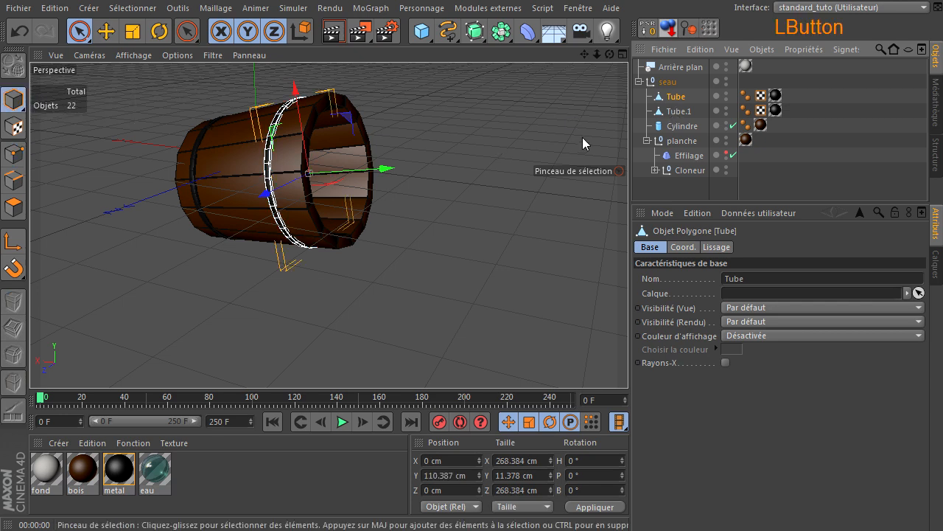
Examine the bucket's construction: the Tube.1 hoop, the Cylindre base, the planche group, a single plank and the Effilage deformer.
click(676, 111)
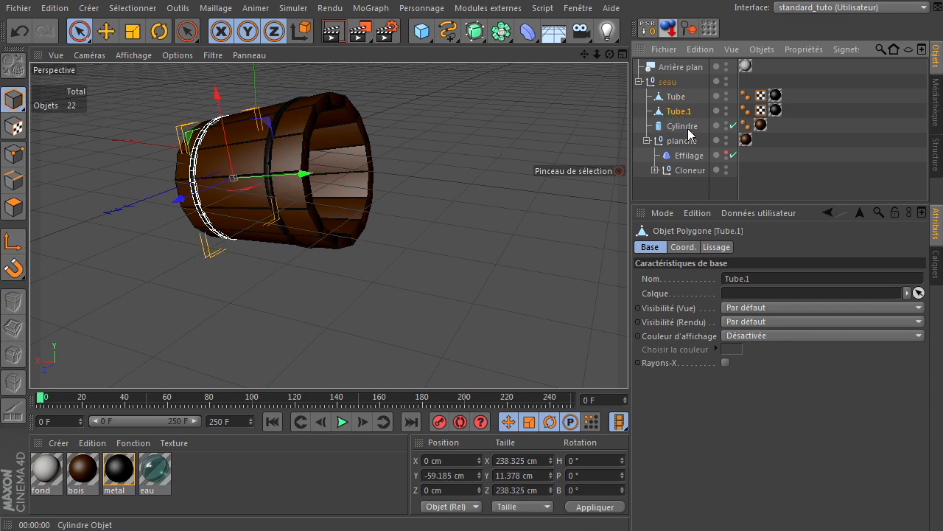
click(681, 126)
drag(614, 363, 628, 361)
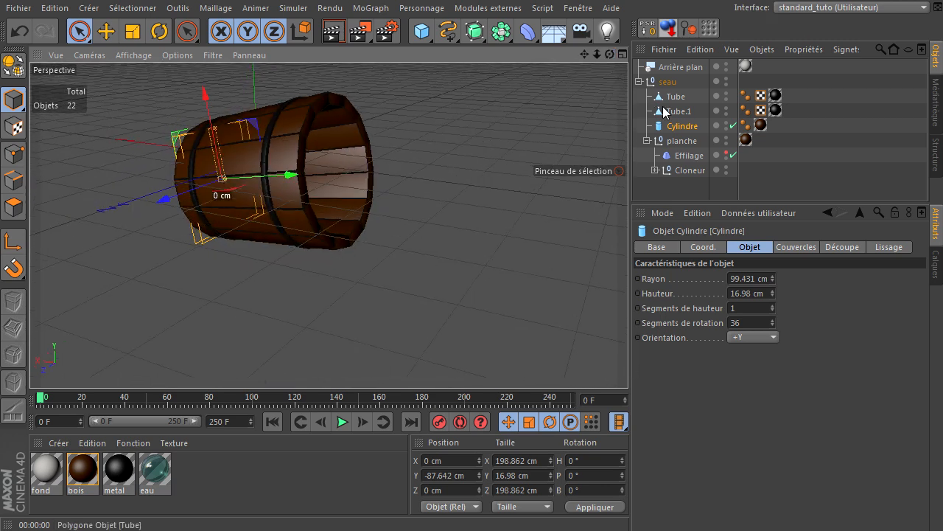
click(684, 141)
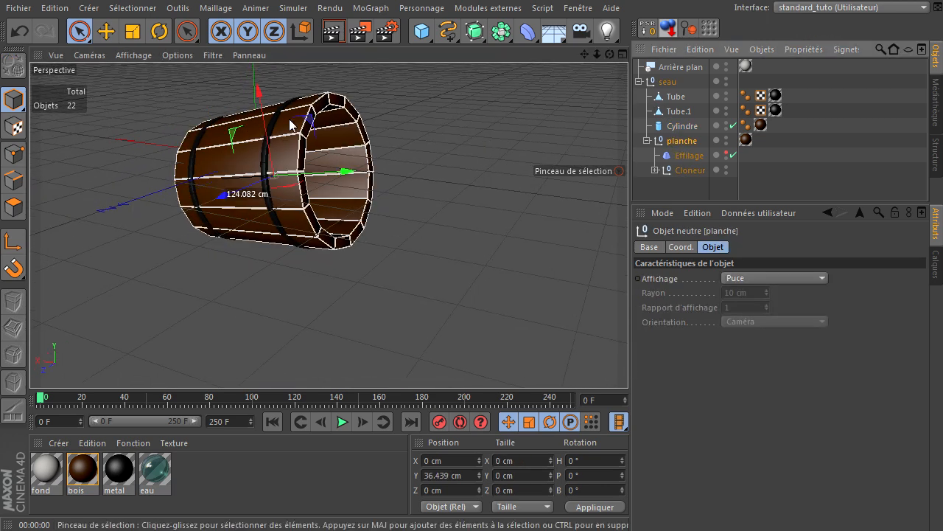
click(654, 170)
click(700, 184)
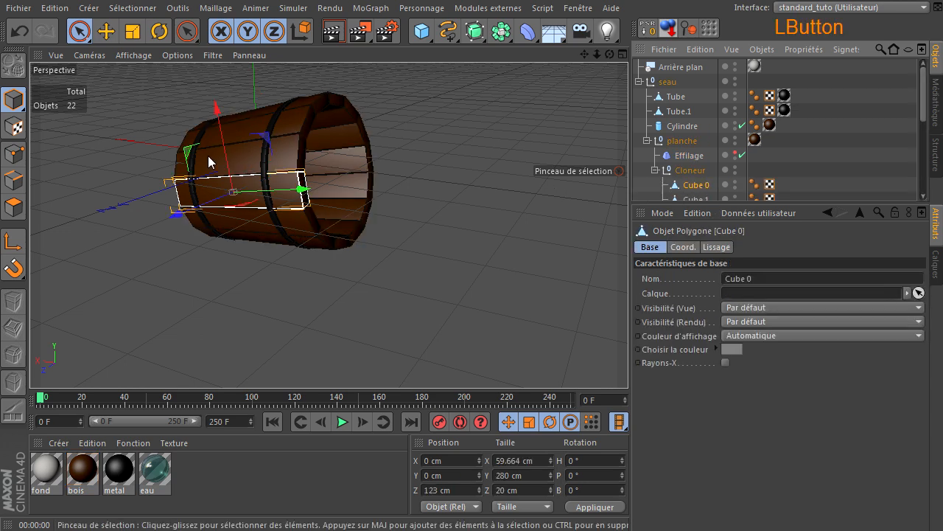
click(655, 171)
click(706, 157)
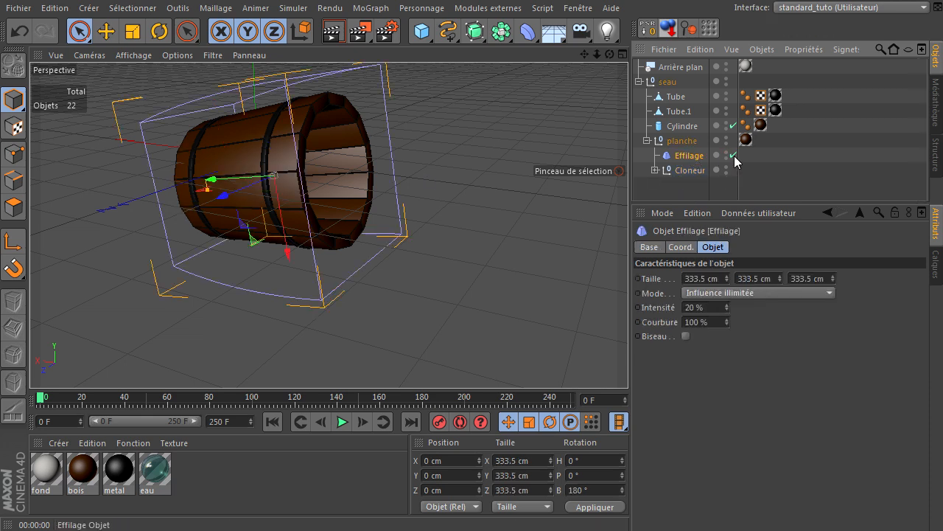
Disable the Effilage deformer to inspect the untapered planks from several angles, and re-enable it.
click(733, 155)
drag(609, 54, 628, 366)
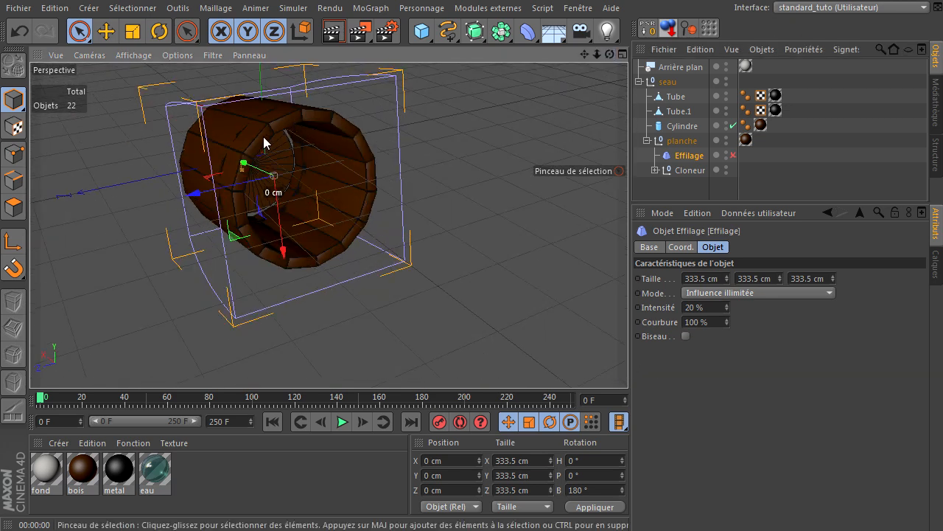
drag(605, 54, 628, 361)
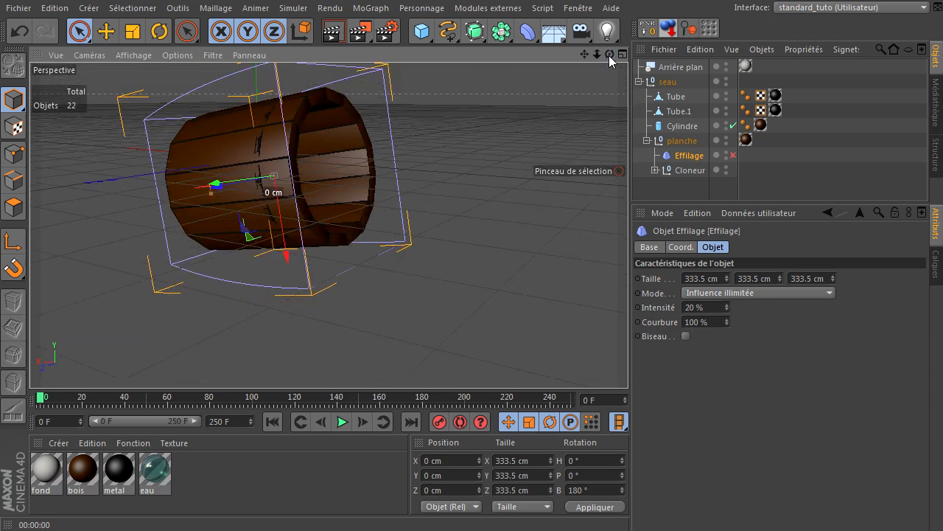
click(734, 155)
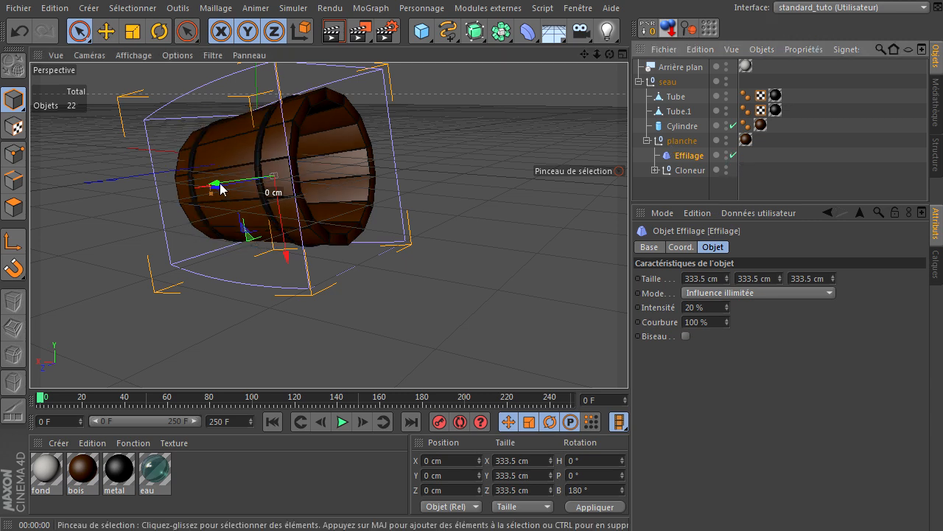
Hide the Effilage cage in the viewport, collapse the planche and seau groups, and deselect everything.
click(726, 152)
click(647, 140)
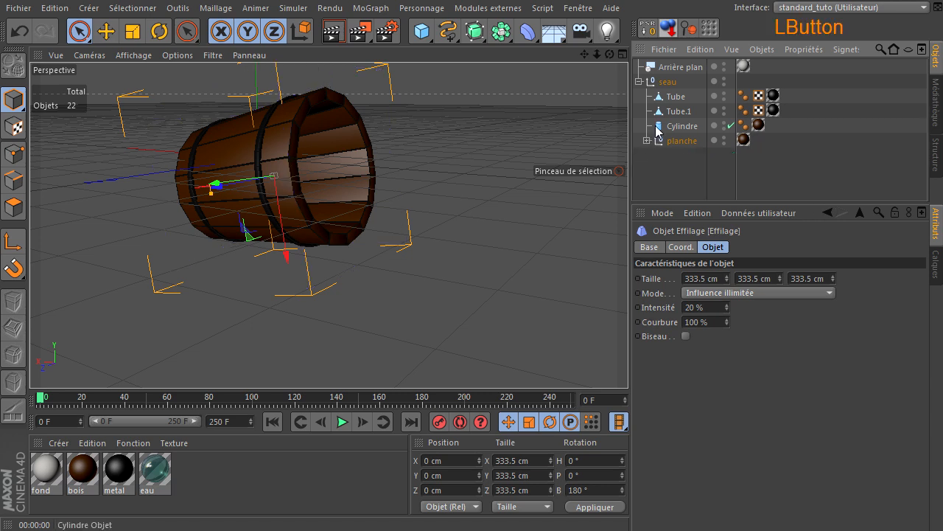
click(639, 82)
click(687, 162)
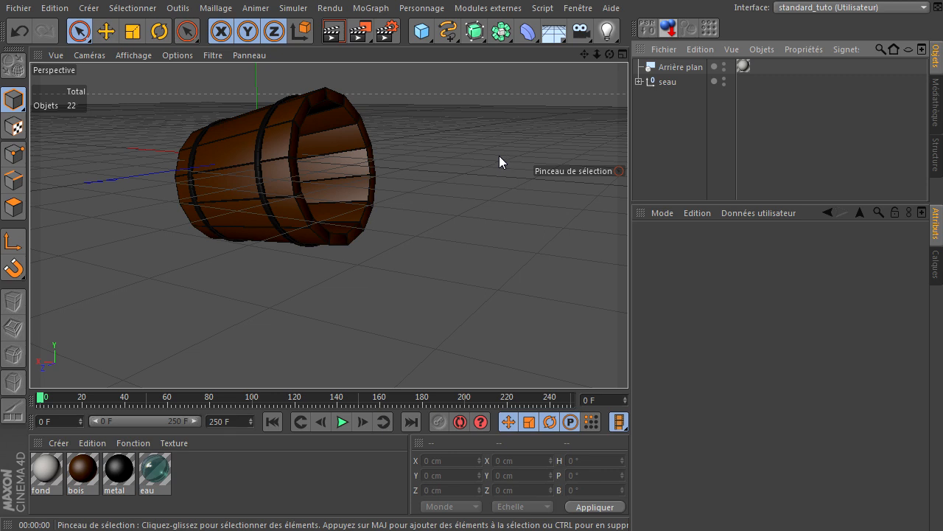
Start a cubic spline in the front view with three points running along the bucket's lower inside and out past its mouth.
middle_click(464, 272)
middle_click(429, 296)
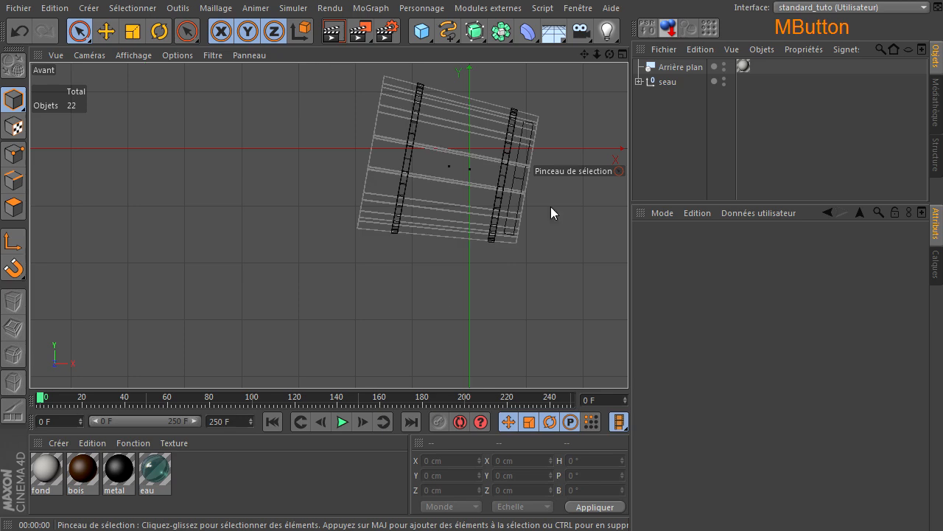
drag(443, 39, 586, 76)
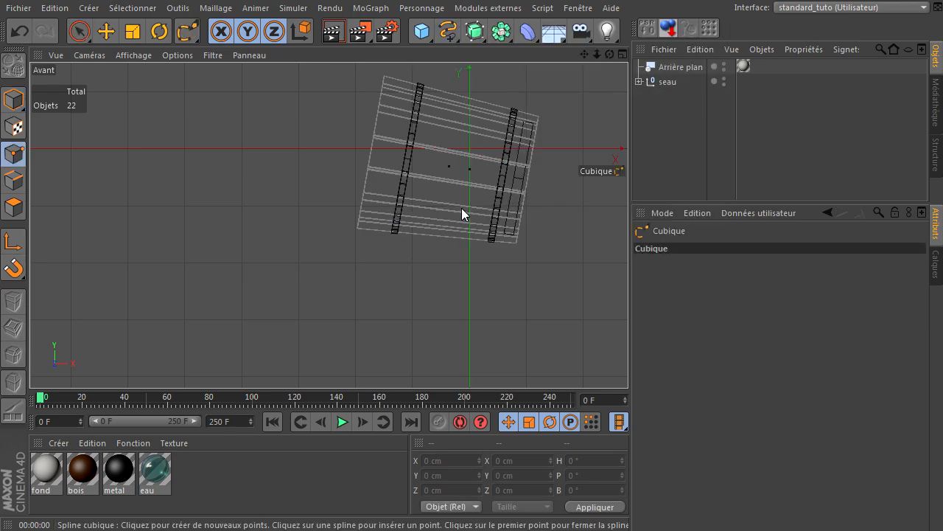
click(480, 210)
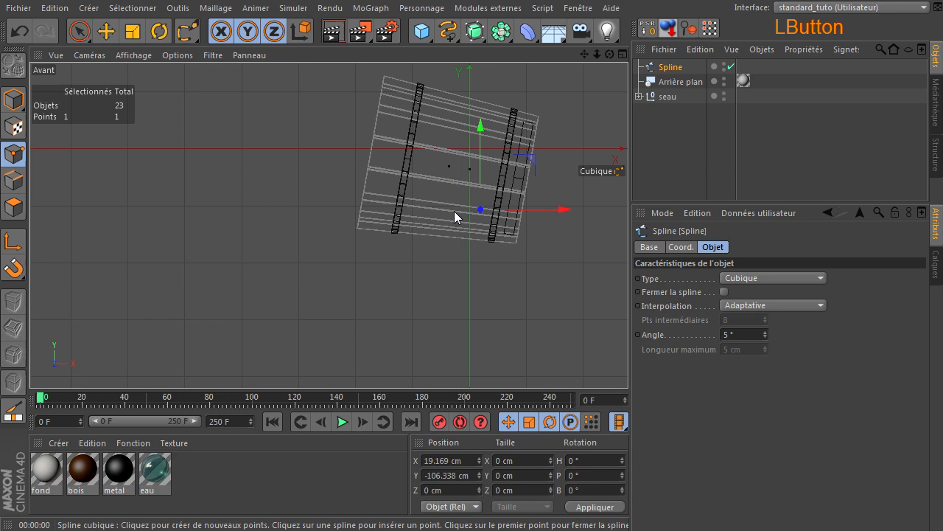
click(360, 211)
click(317, 236)
Extend the spline with a fourth point below the bucket's mouth, undoing the first placement and placing the point higher.
scroll(273, 343, down, 4)
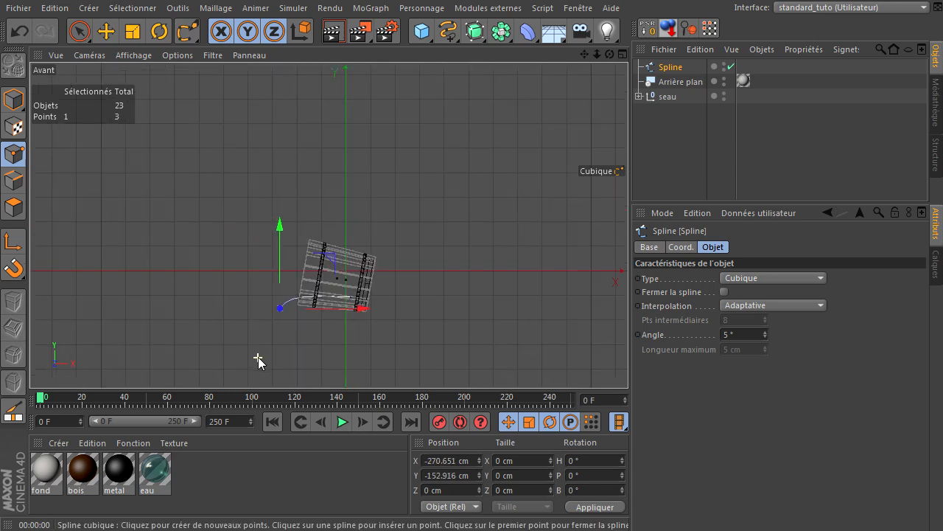
drag(585, 55, 632, 0)
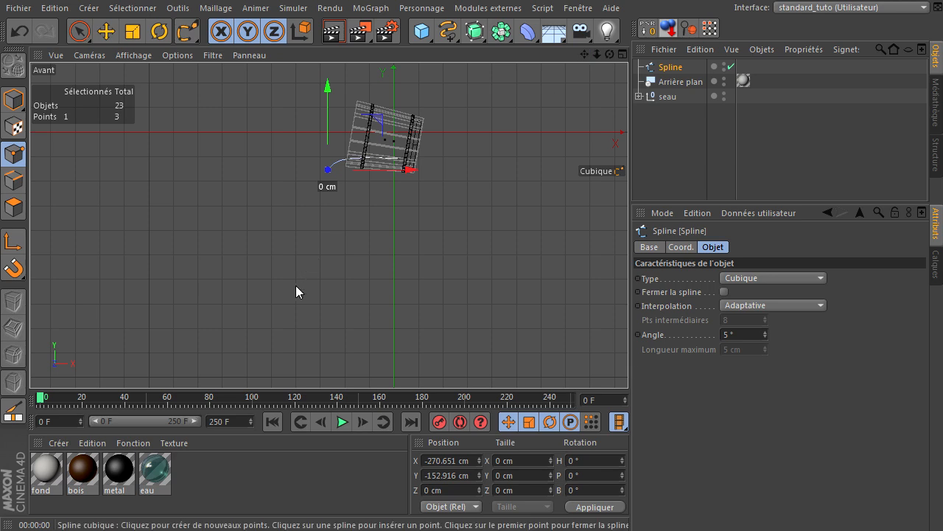
click(276, 314)
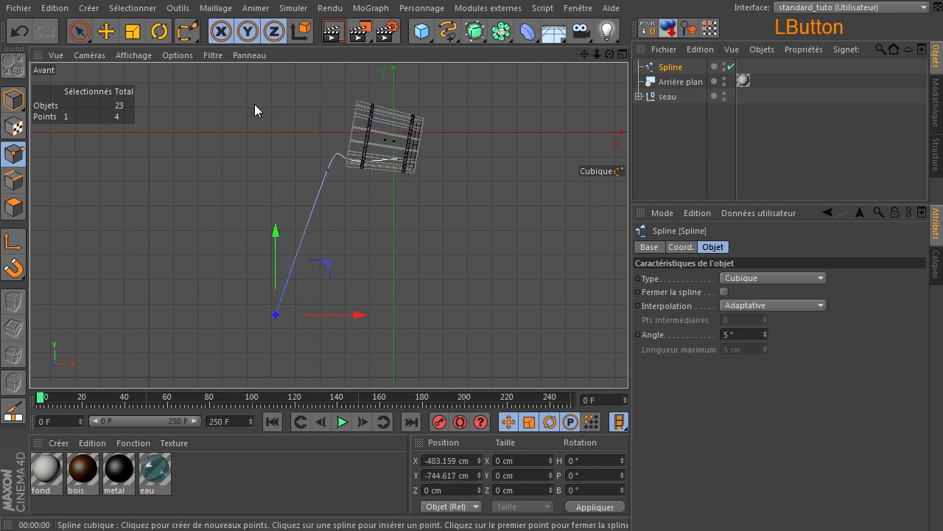
click(25, 37)
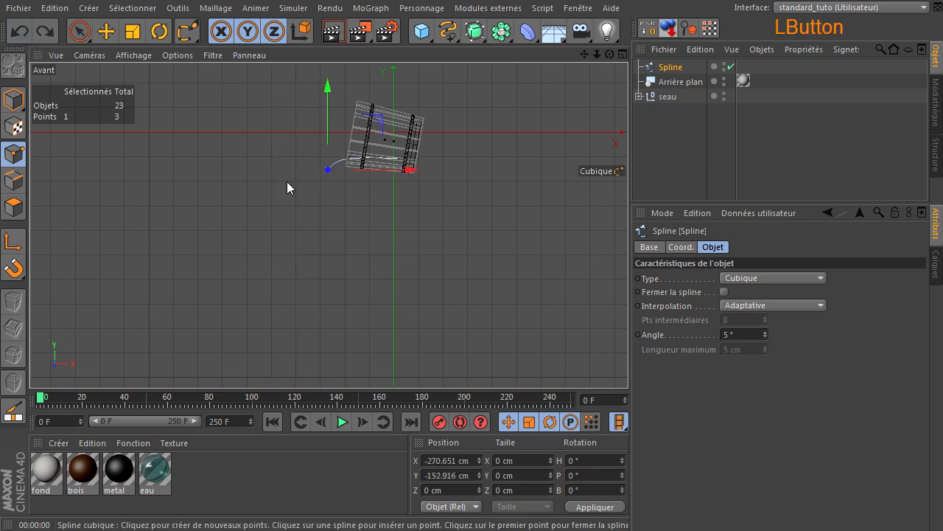
click(288, 263)
Reshape the spline's points into a smooth falling arc, placing the end point at about X -348 cm and Y -531 cm.
click(79, 32)
click(328, 169)
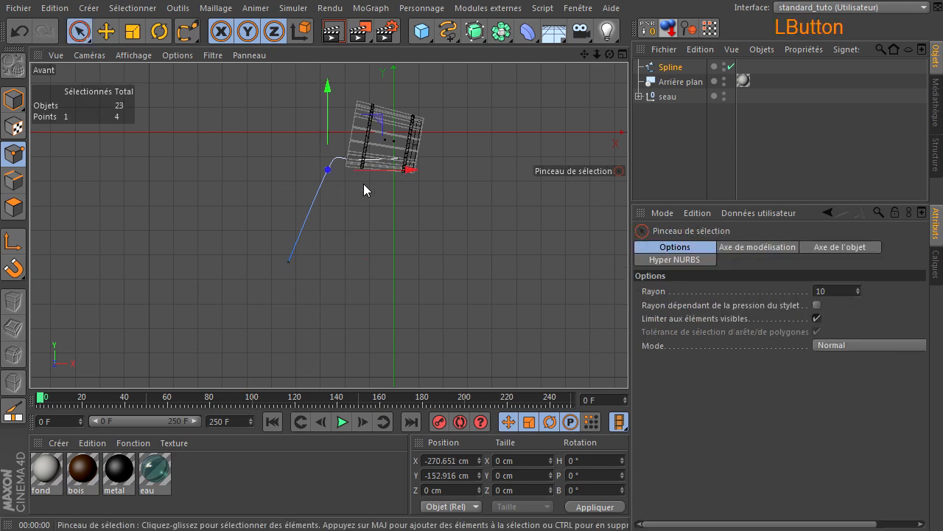
drag(402, 175, 395, 172)
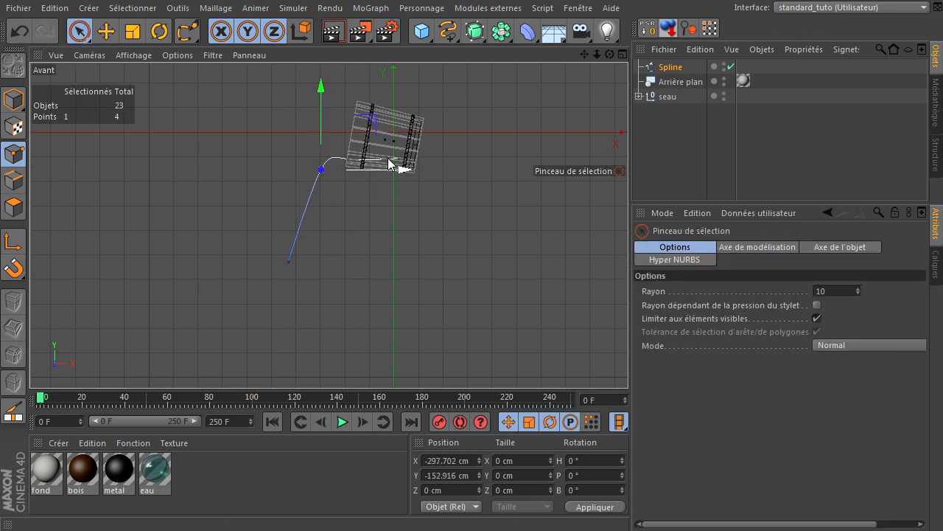
click(378, 140)
click(350, 159)
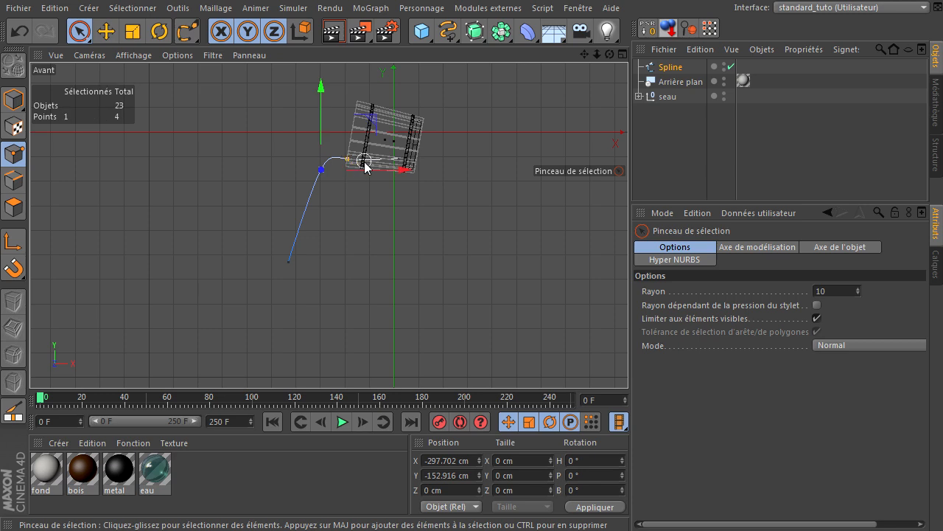
drag(347, 130, 320, 142)
click(288, 261)
drag(361, 270, 382, 270)
scroll(284, 206, up, 4)
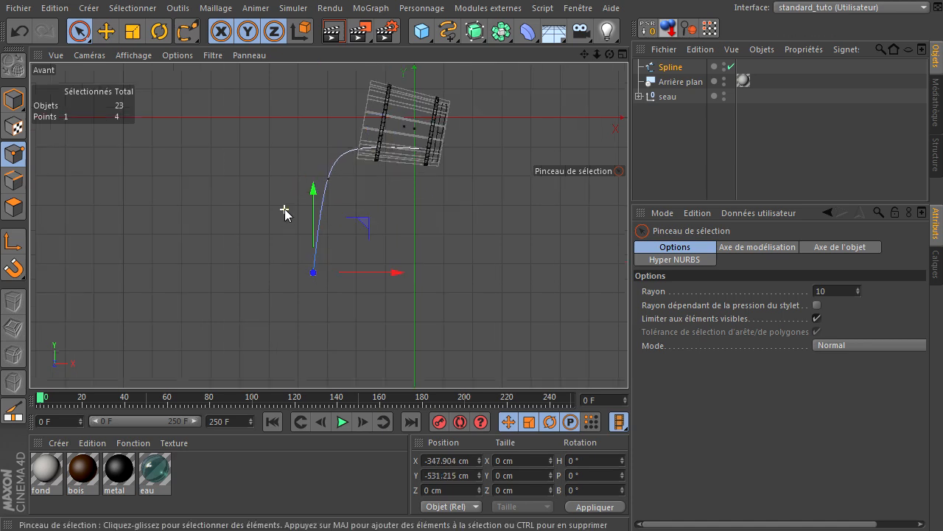
drag(583, 56, 628, 362)
click(451, 233)
Create a Circle spline in the perspective view and convert it into an editable spline.
middle_click(450, 232)
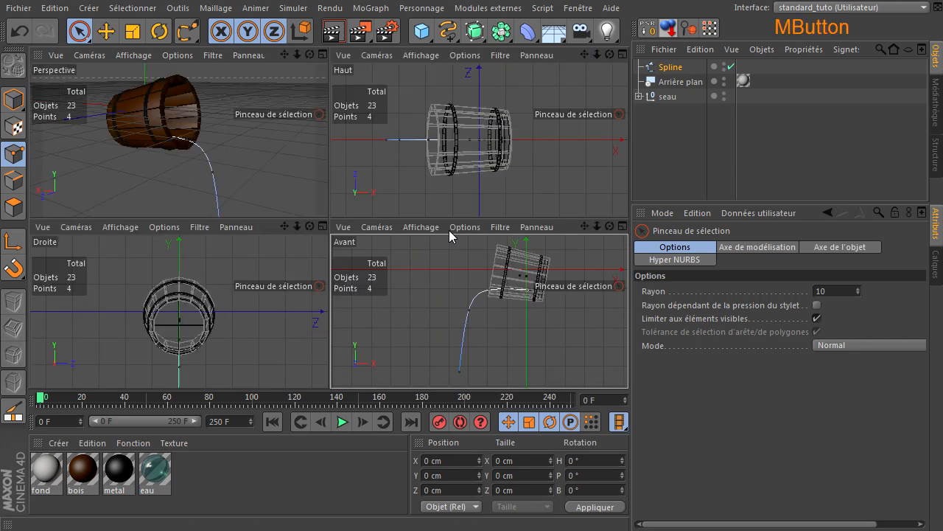
middle_click(256, 177)
drag(607, 55, 628, 361)
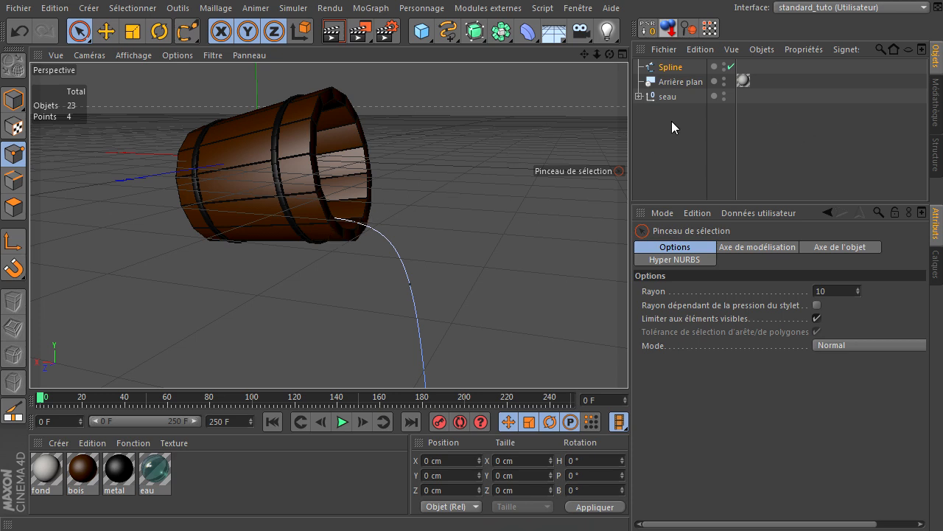
drag(448, 31, 580, 101)
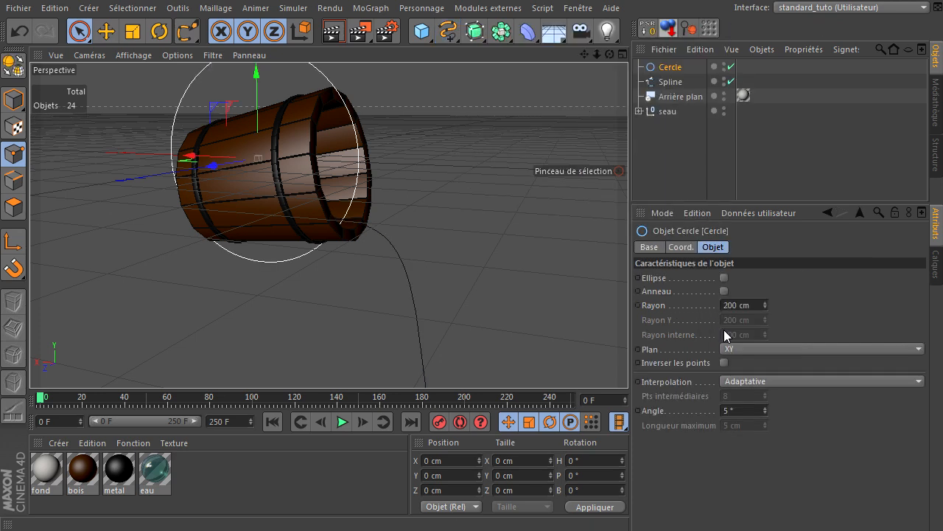
click(17, 71)
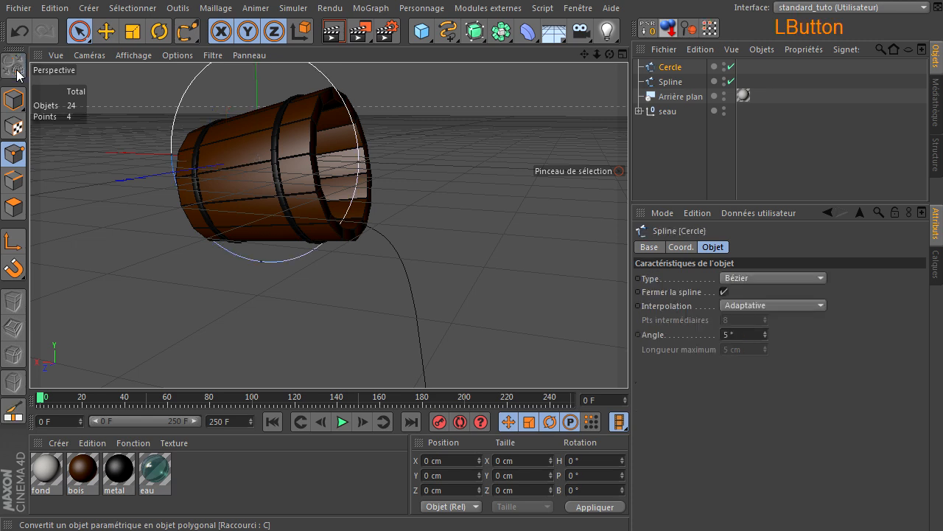
Add an Extrusion contrôlée NURBS object and nest the Cercle and Spline objects inside it.
drag(484, 32, 494, 66)
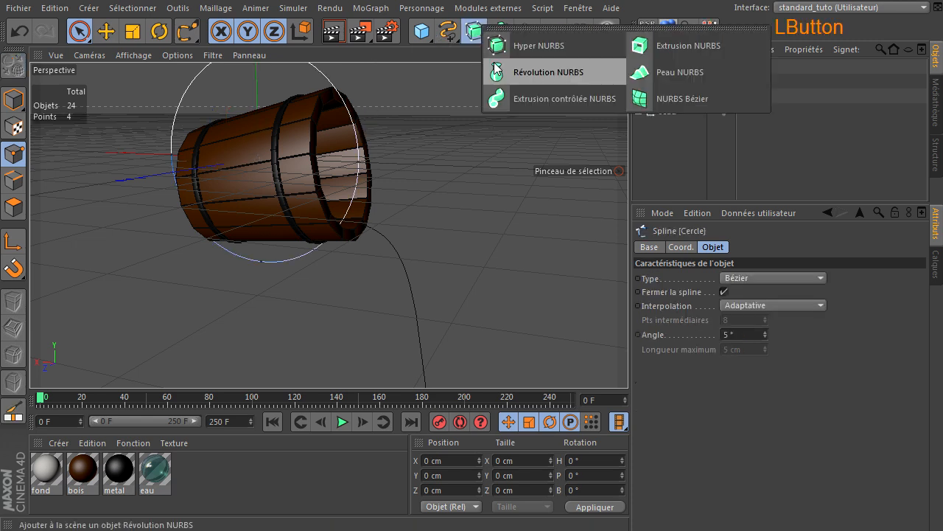
drag(548, 84, 553, 99)
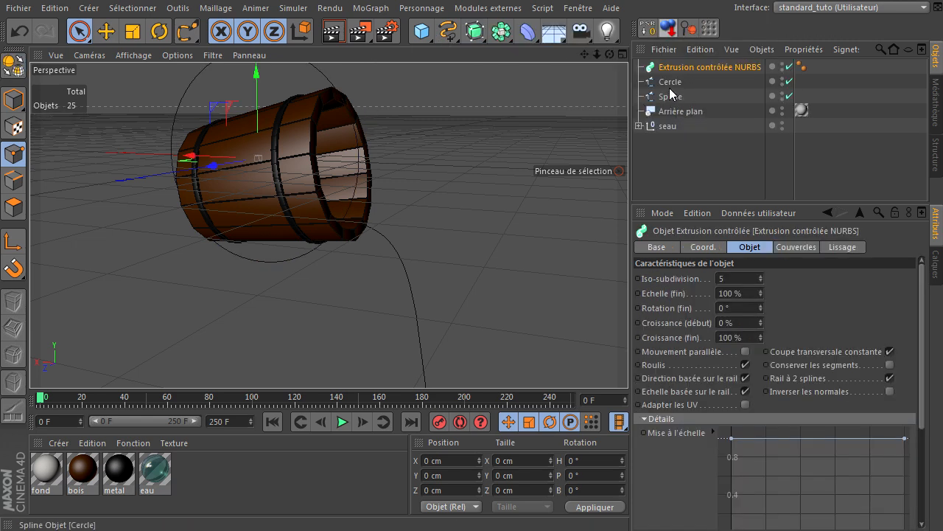
click(670, 82)
ctrl+click(669, 97)
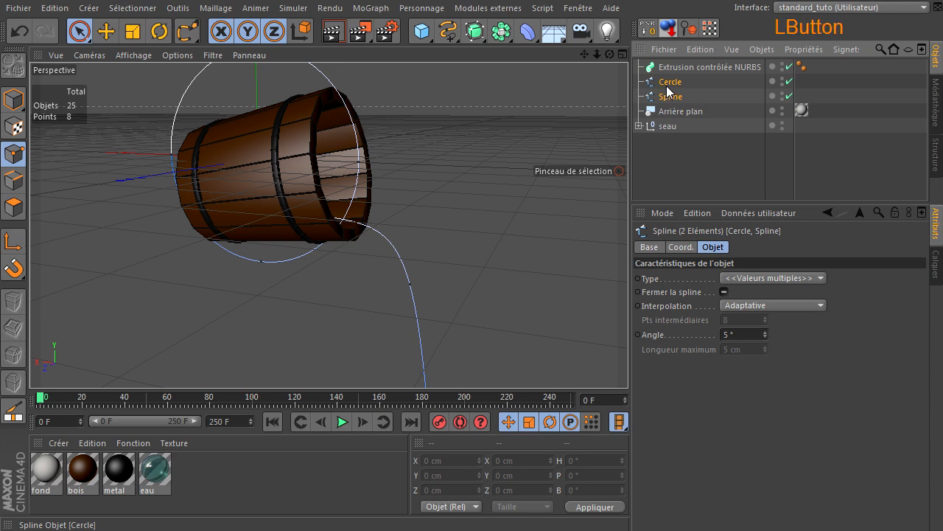
drag(681, 69, 683, 68)
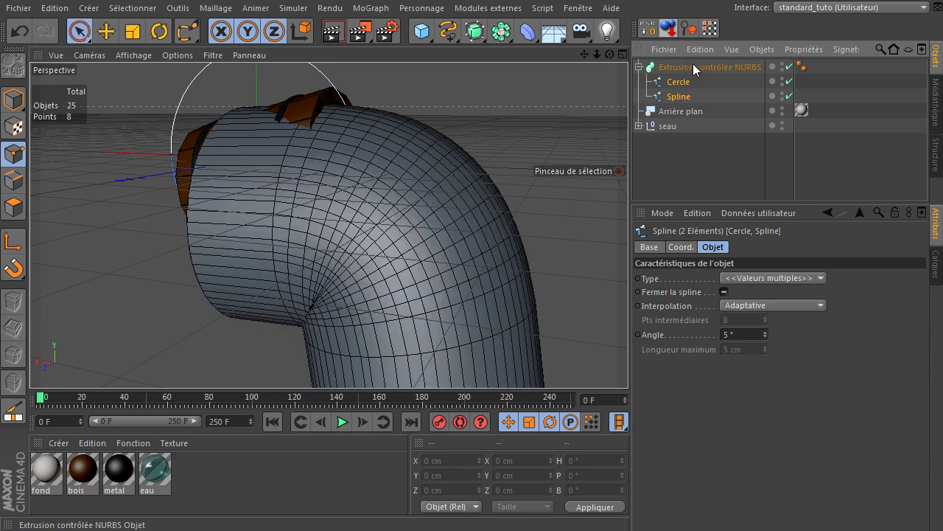
Change the start and end cap types of the Extrusion contrôlée NURBS and return to its object properties.
click(693, 65)
click(788, 247)
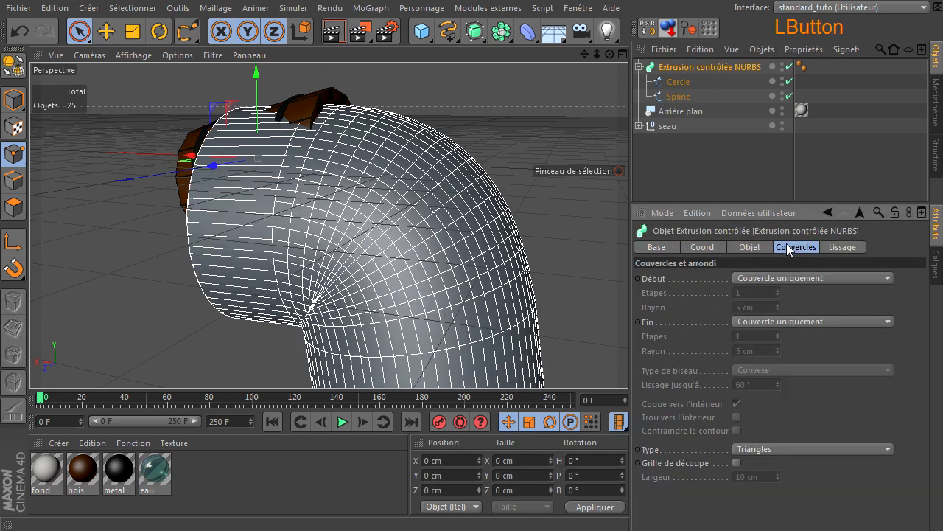
click(767, 280)
click(761, 292)
click(761, 318)
click(753, 335)
click(741, 250)
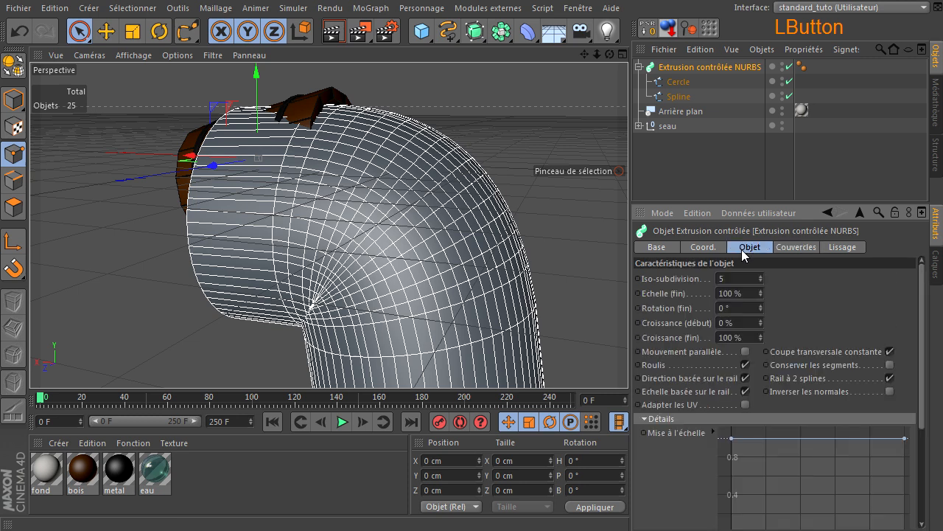
Scale the whole Cercle profile down to about 214 cm across in model mode.
click(677, 83)
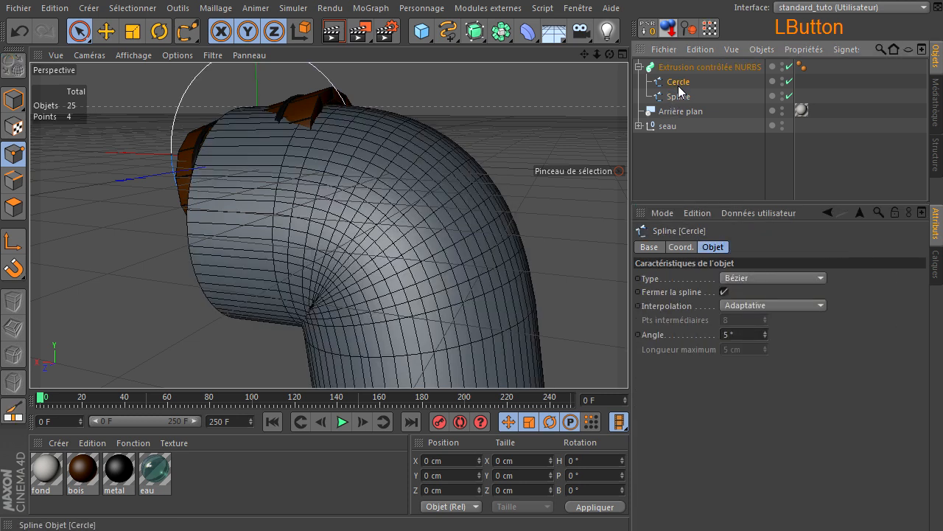
click(132, 31)
drag(549, 88, 240, 139)
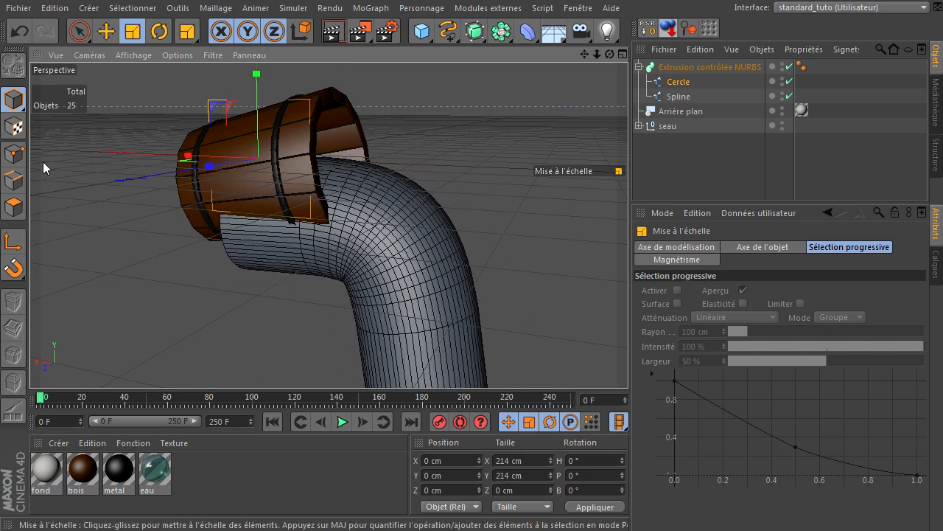
Flatten the Cercle profile by selecting its two opposite side points and scaling them along X to about 5.9 cm apart.
click(14, 153)
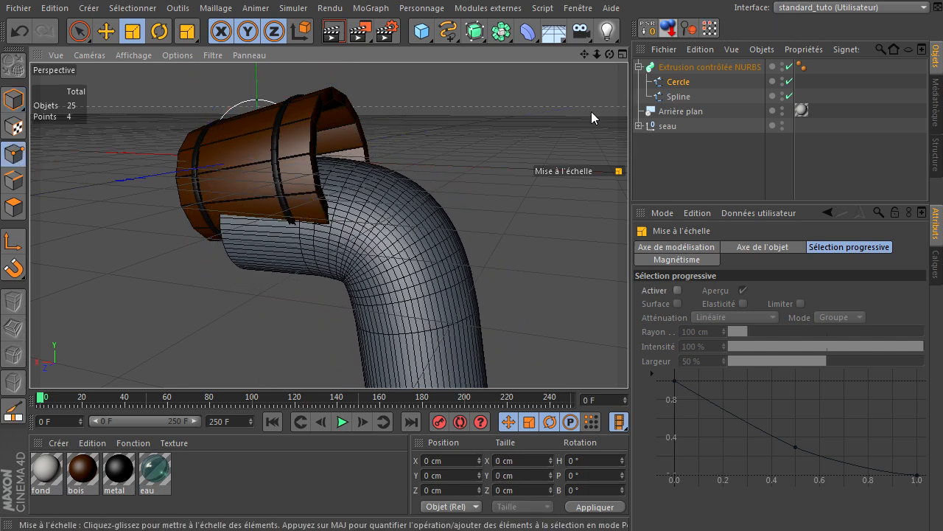
middle_click(508, 138)
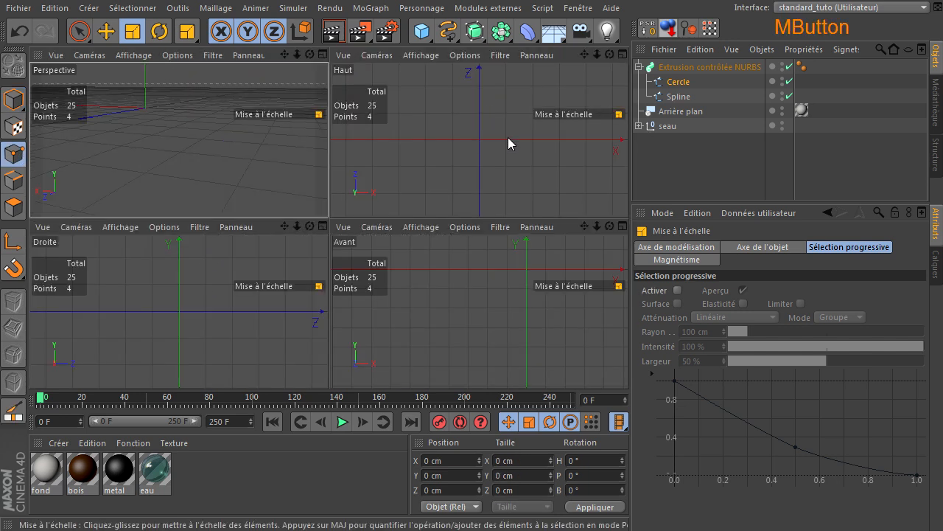
middle_click(578, 260)
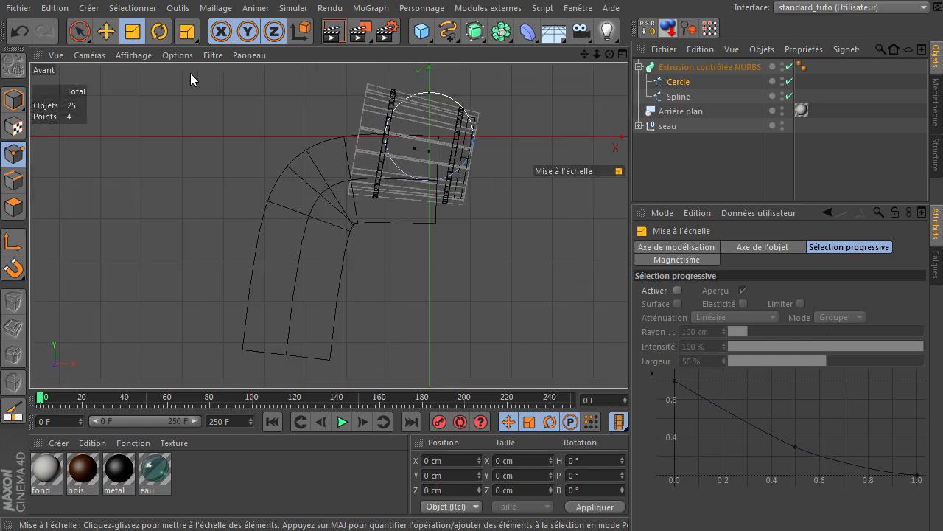
click(81, 34)
click(474, 140)
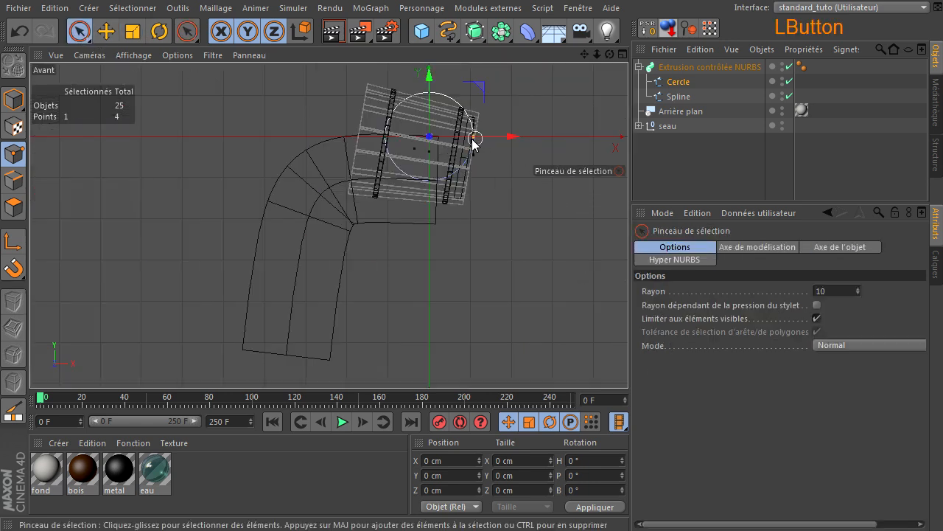
middle_click(535, 261)
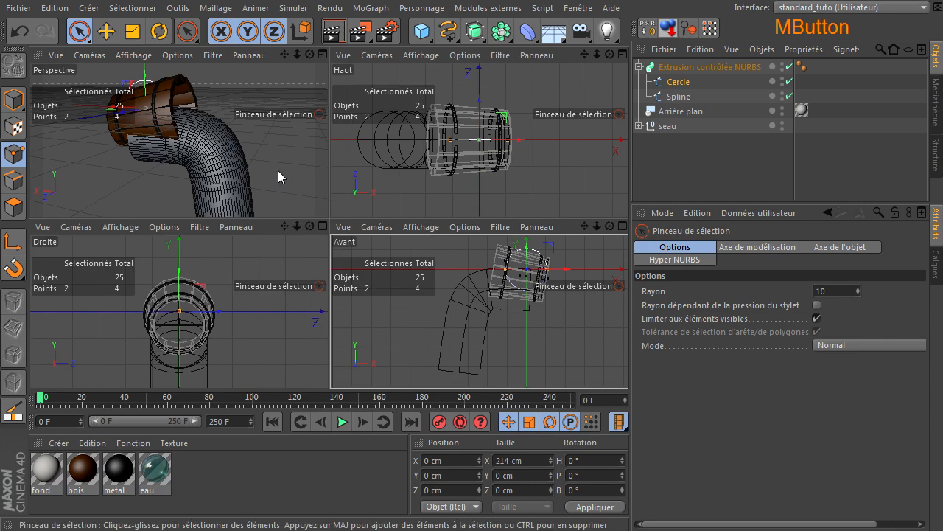
middle_click(276, 174)
click(132, 32)
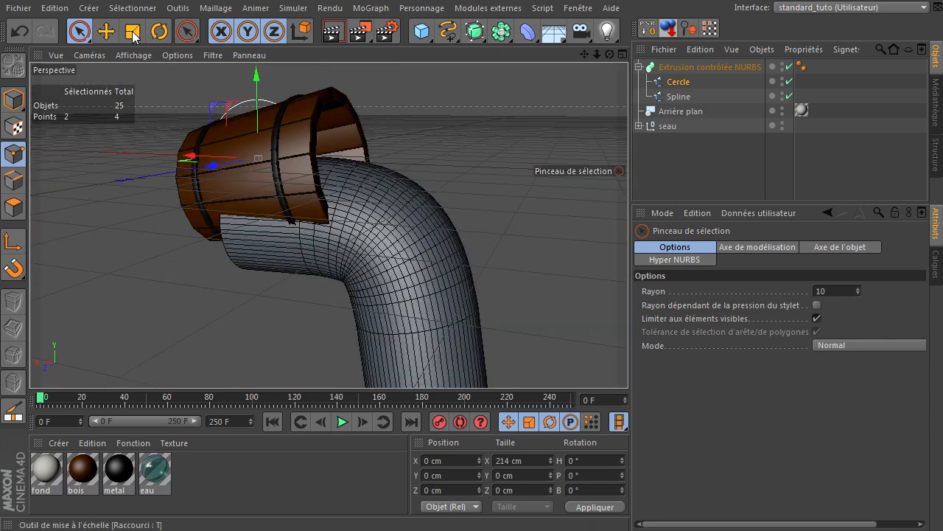
middle_click(454, 184)
click(222, 136)
middle_click(221, 137)
drag(213, 159, 256, 153)
drag(610, 53, 629, 368)
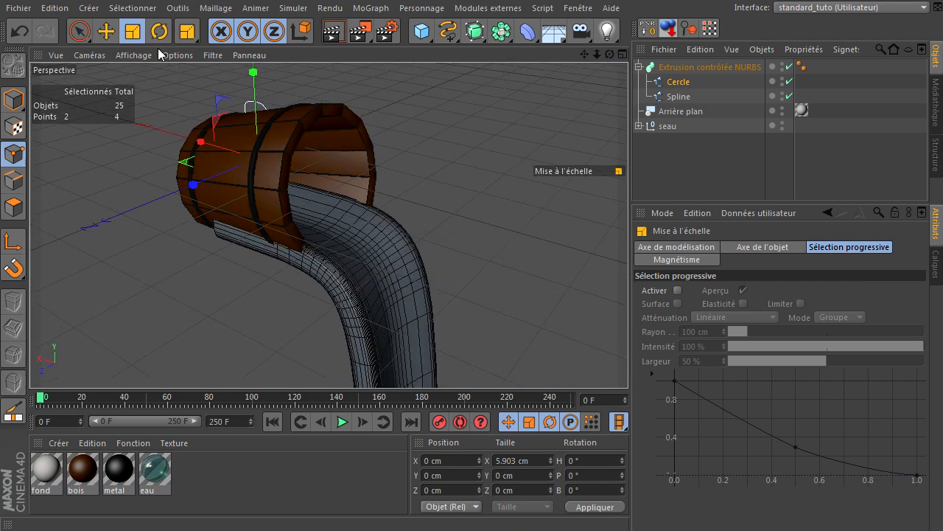
Raise the whole Spline path in model mode to about Y 49 cm.
click(106, 33)
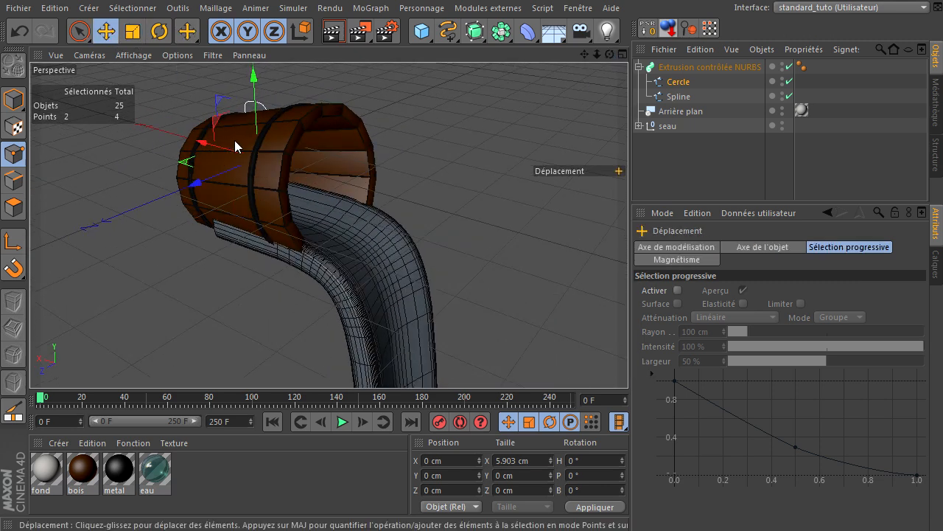
click(679, 95)
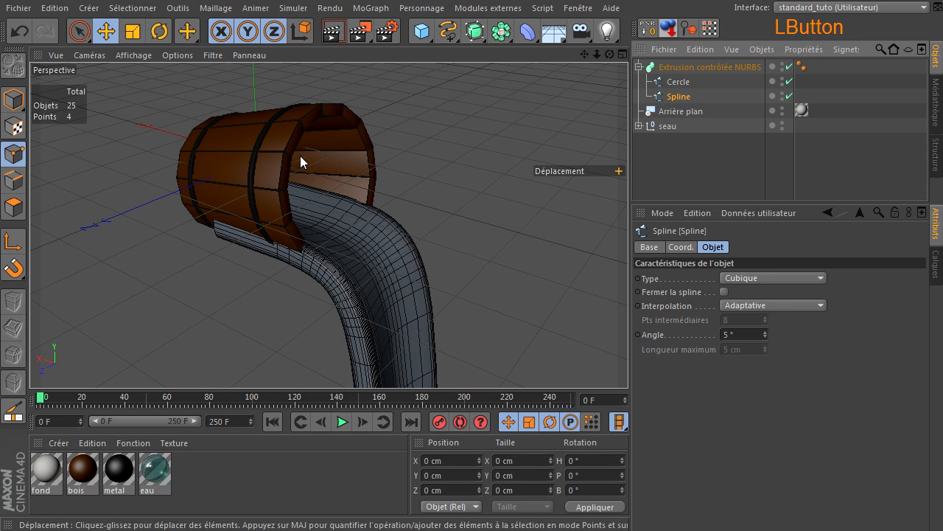
click(14, 99)
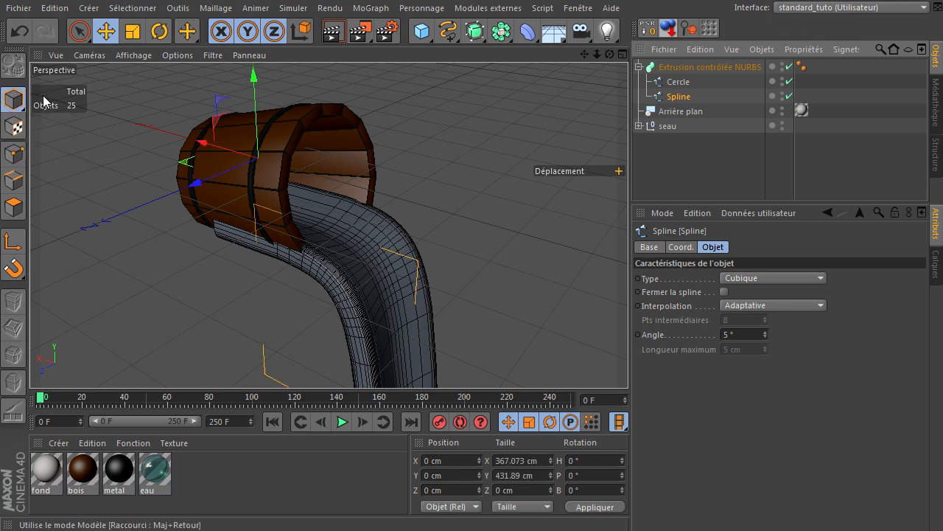
drag(256, 91, 273, 65)
Scale the whole Cercle profile down uniformly in model mode to about 74 by 178 cm.
drag(609, 54, 628, 361)
scroll(321, 210, up, 4)
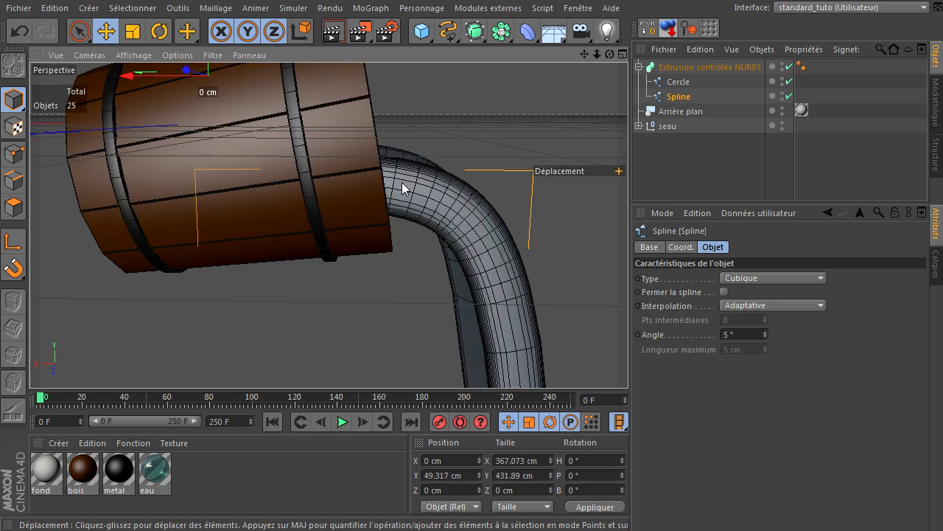
drag(610, 54, 628, 361)
click(691, 81)
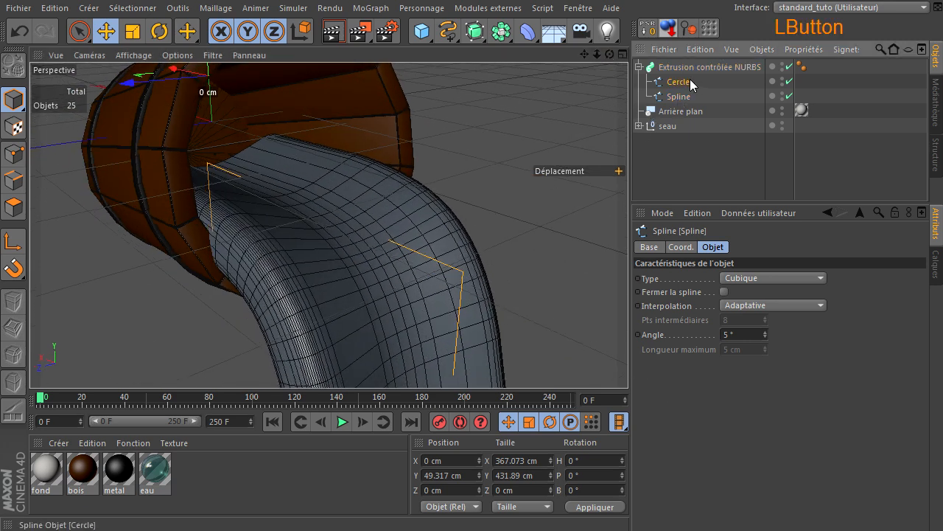
click(133, 31)
drag(457, 104, 389, 159)
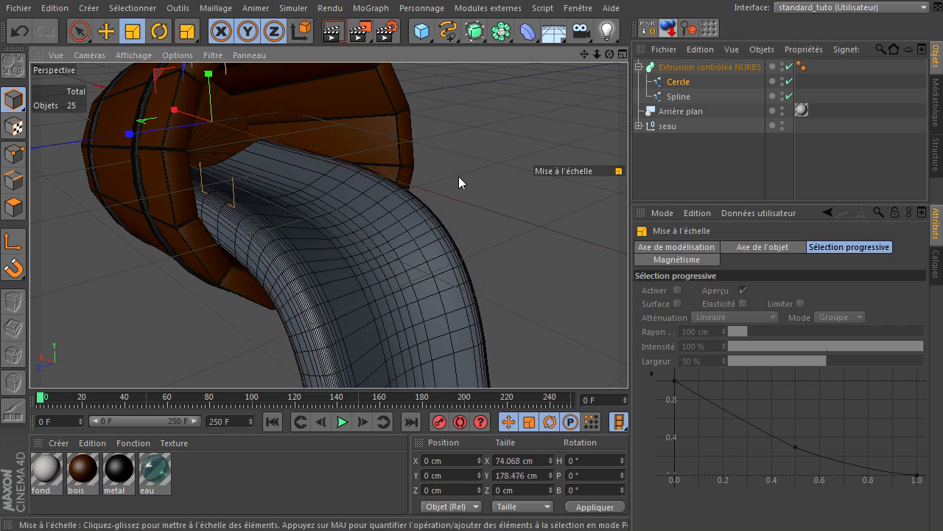
Widen the Cercle profile by scaling its two side points along X to about 97 cm apart in point mode.
click(13, 153)
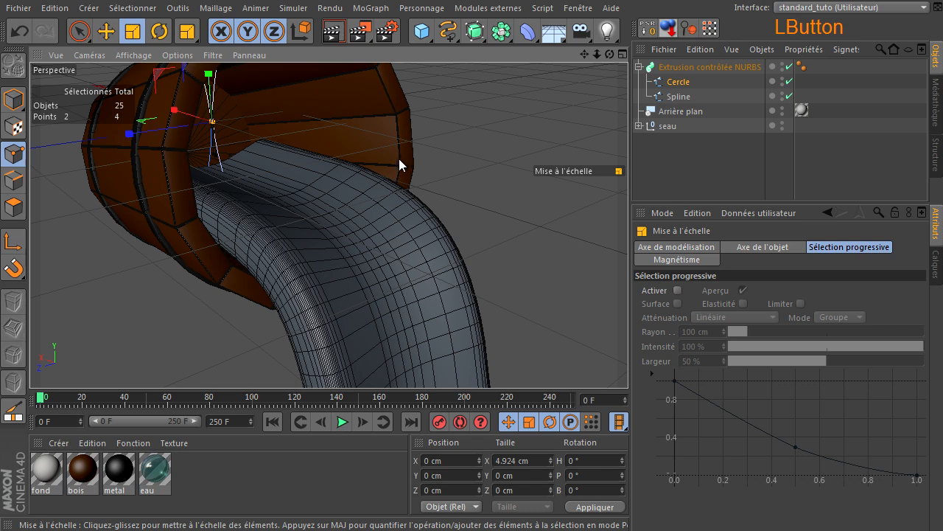
drag(165, 118, 706, 363)
drag(584, 55, 629, 361)
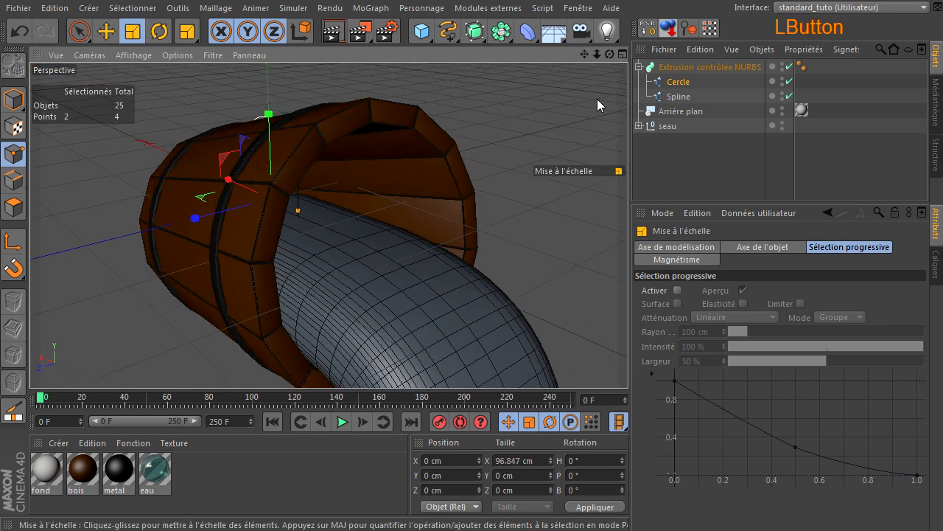
Hide the seau bucket in the viewport and select the upper and lower points of the Cercle profile.
click(781, 123)
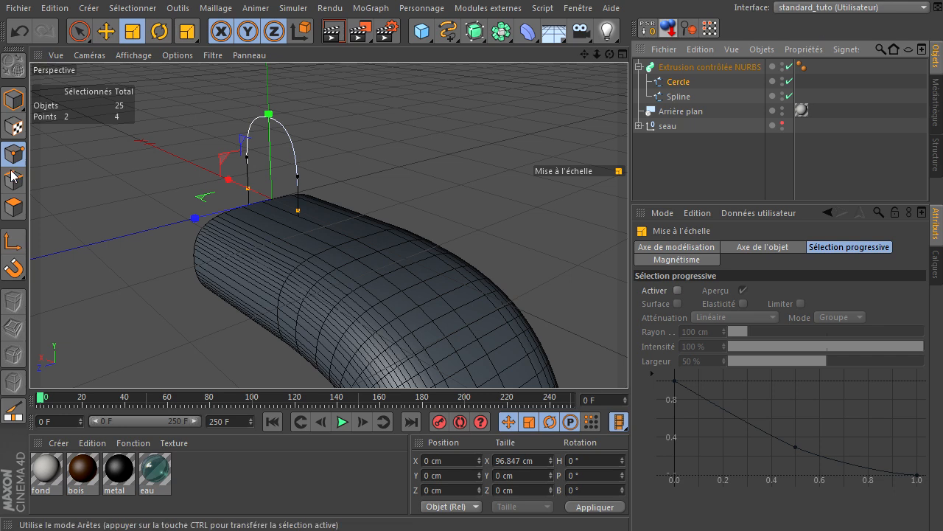
click(79, 31)
click(269, 117)
drag(628, 361, 608, 64)
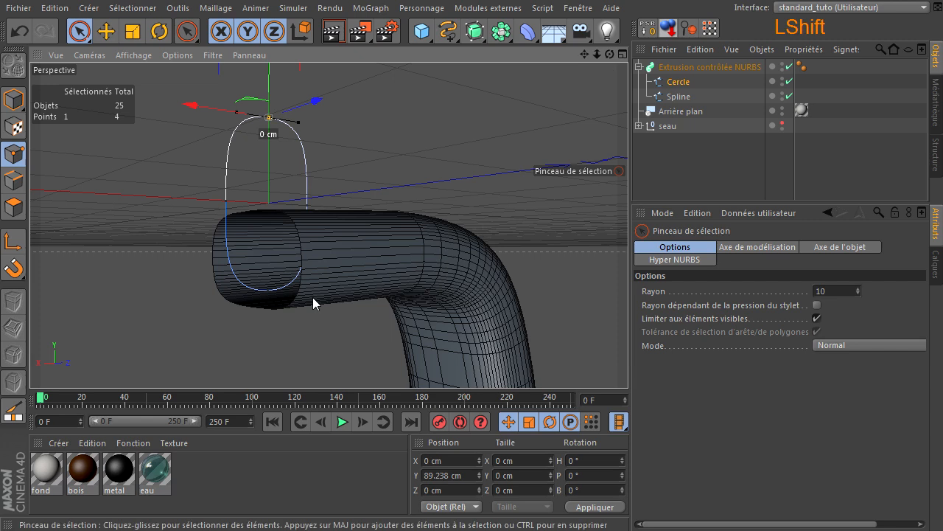
shift+click(263, 289)
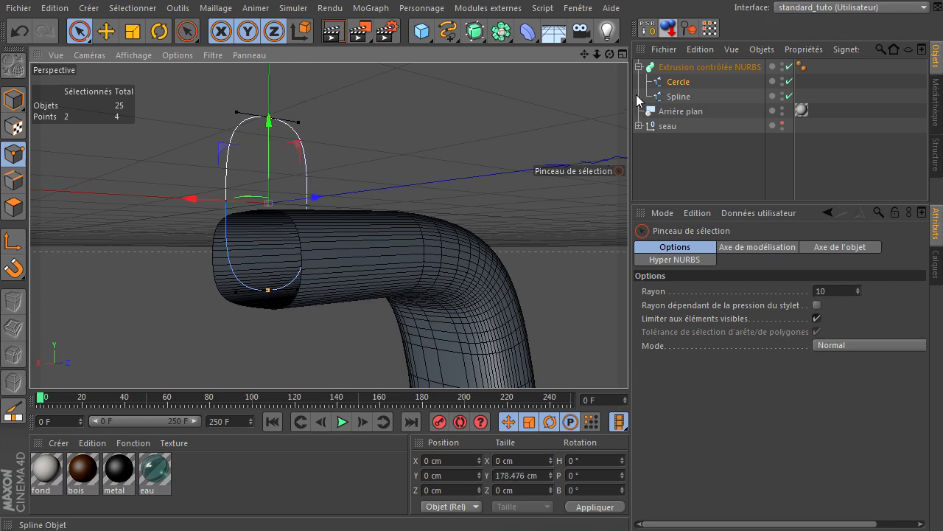
Show the bucket again and move the two selected Cercle points along X to about 19.7 cm.
click(782, 124)
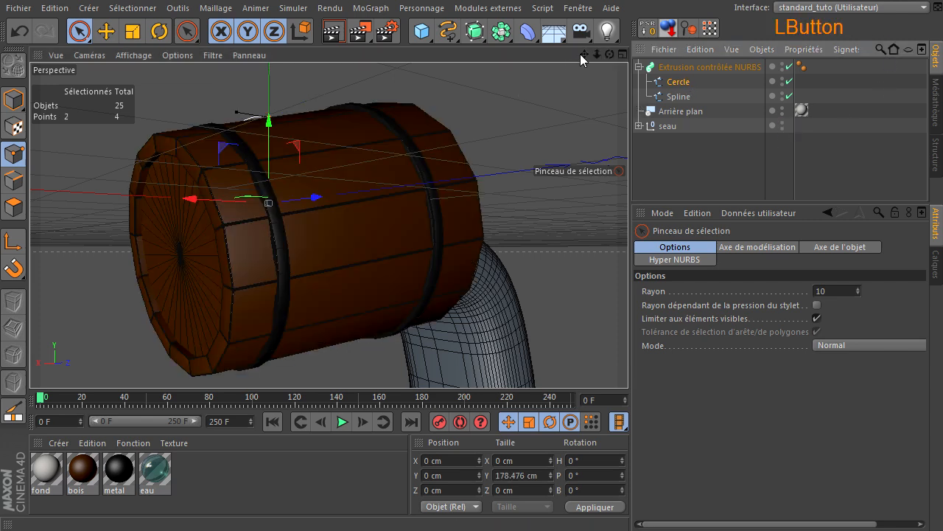
drag(606, 58, 628, 364)
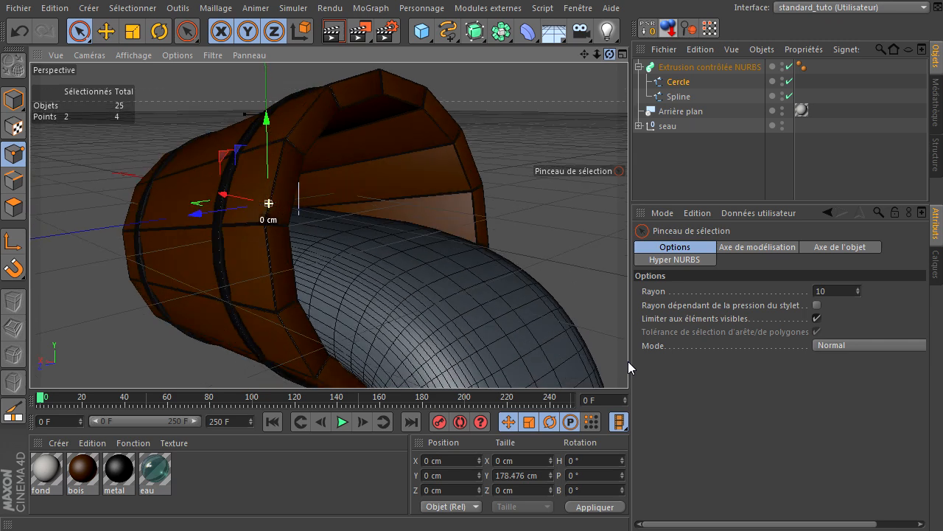
drag(224, 199, 212, 194)
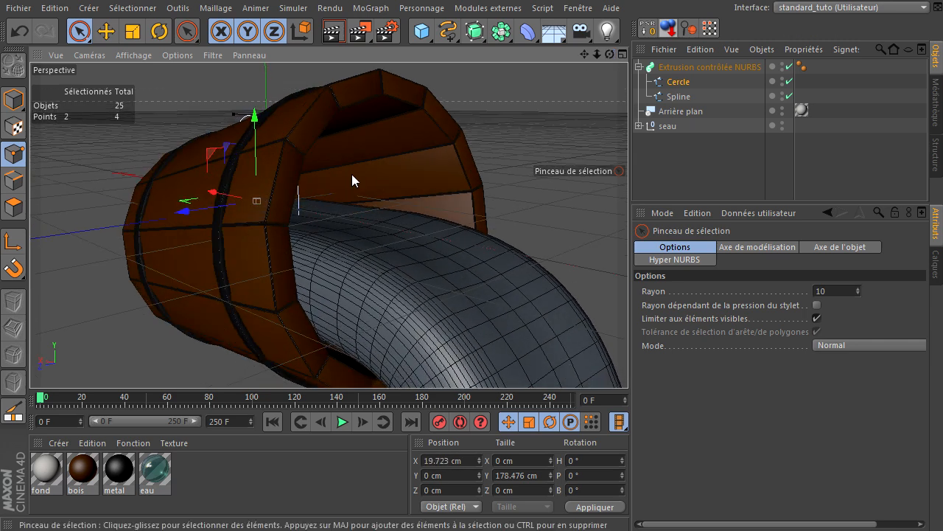
mouse_move(608, 55)
mouse_down()
mouse_move(628, 361)
mouse_move(606, 69)
mouse_up()
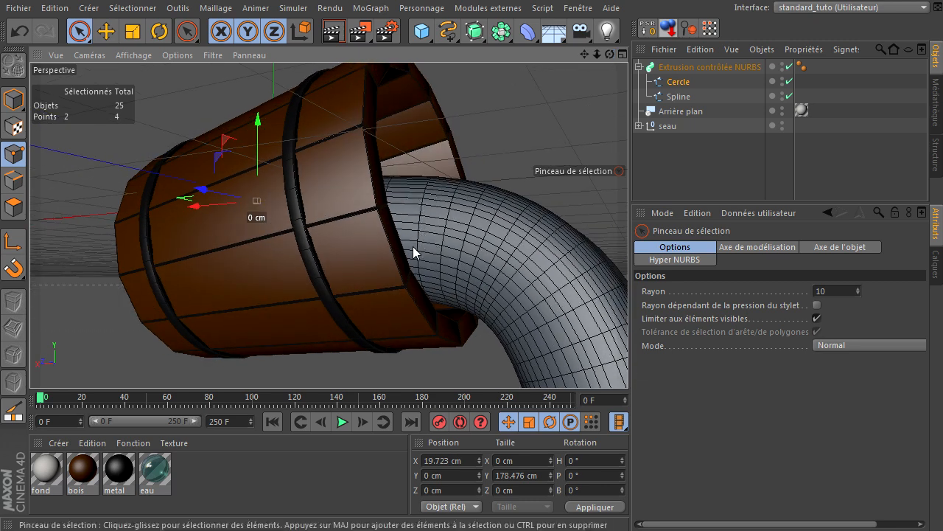
Disable the Extrusion contrôlée NURBS temporarily, examine the Cercle profile inside the bucket in the front view, and re-enable the sweep.
click(790, 67)
middle_click(553, 177)
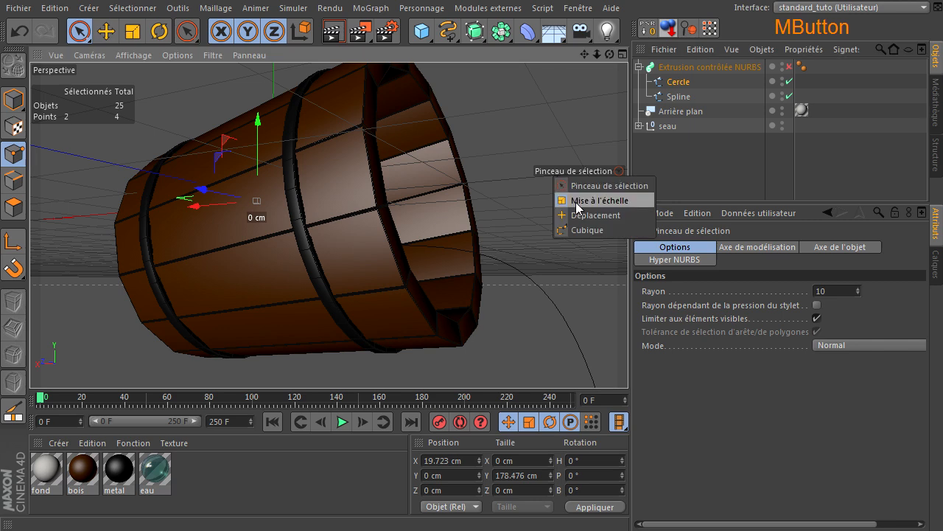
middle_click(521, 148)
middle_click(510, 298)
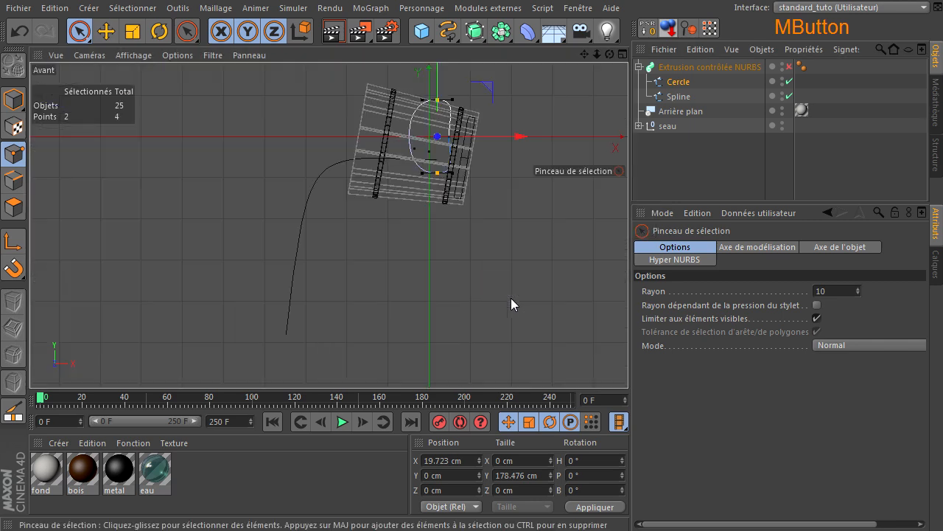
scroll(462, 146, up, 3)
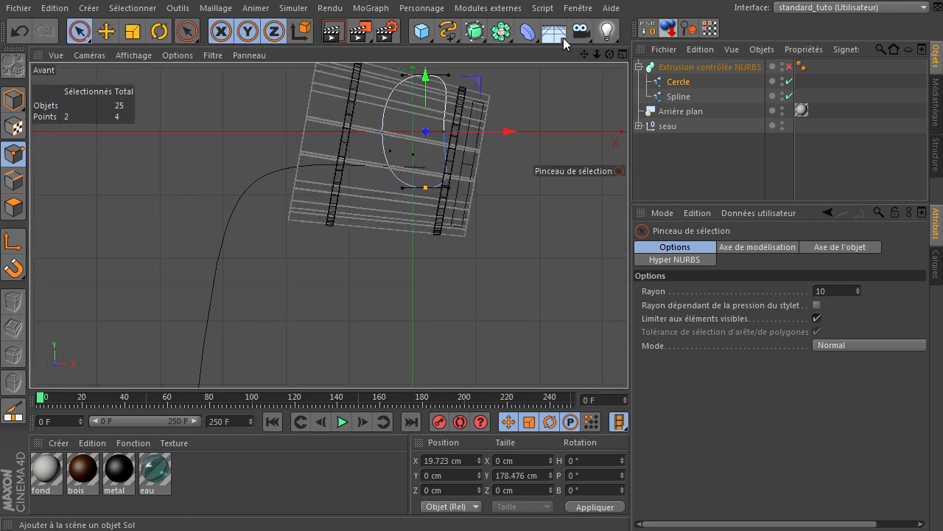
drag(583, 59, 629, 362)
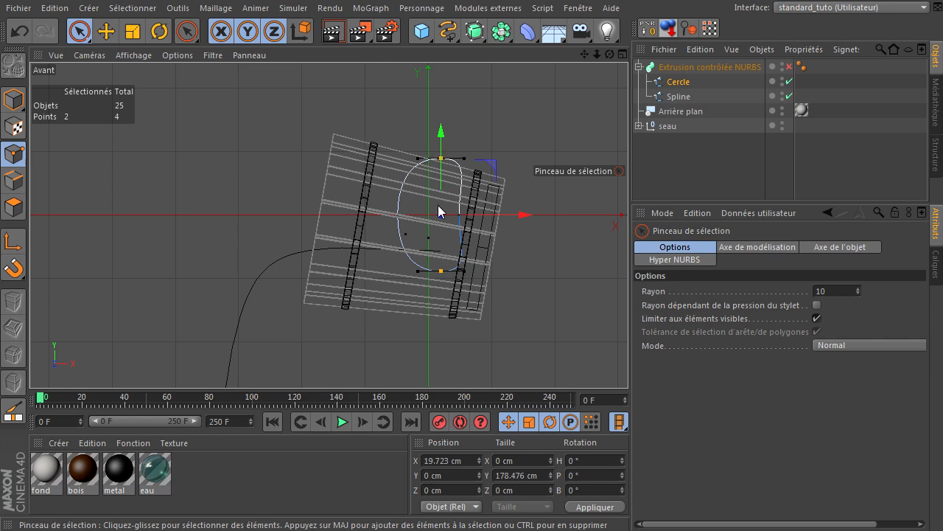
middle_click(434, 353)
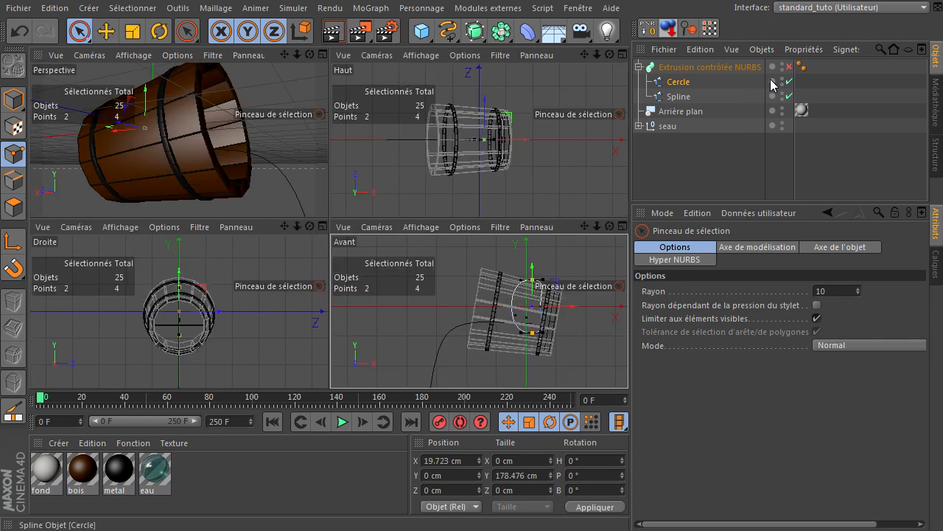
click(789, 67)
middle_click(184, 147)
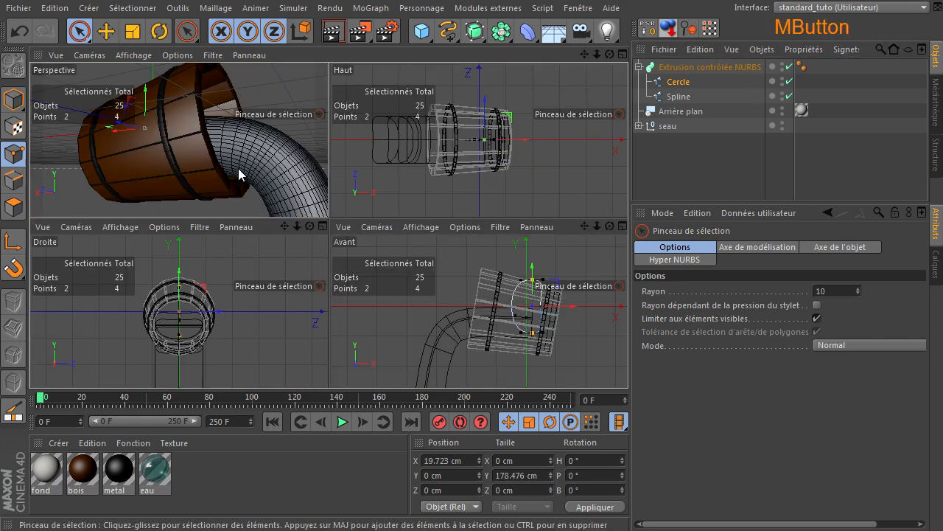
Scale the entire Cercle profile in model mode to about 85 cm in X and 144 cm in Y.
drag(610, 54, 628, 361)
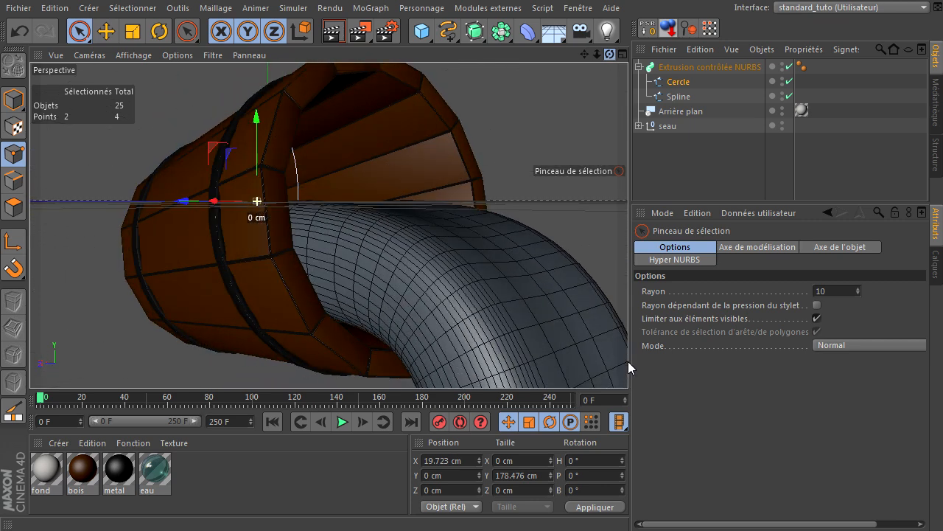
click(133, 31)
click(13, 99)
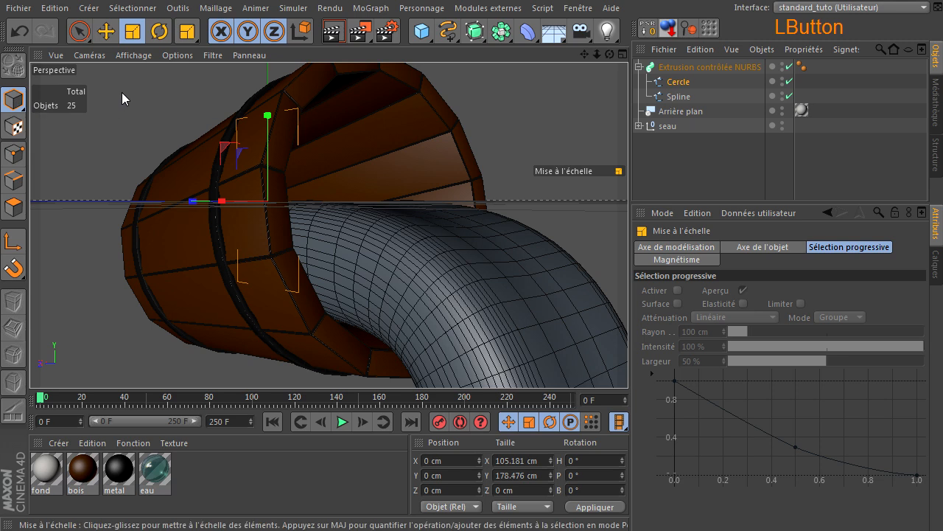
drag(126, 89, 42, 132)
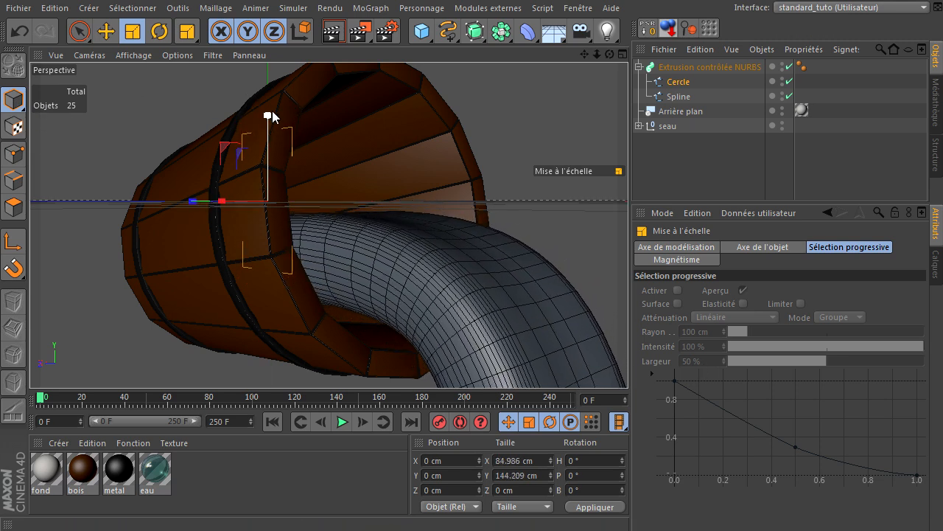
Narrow the Cercle profile along X only, to about 39 cm.
drag(613, 55, 236, 217)
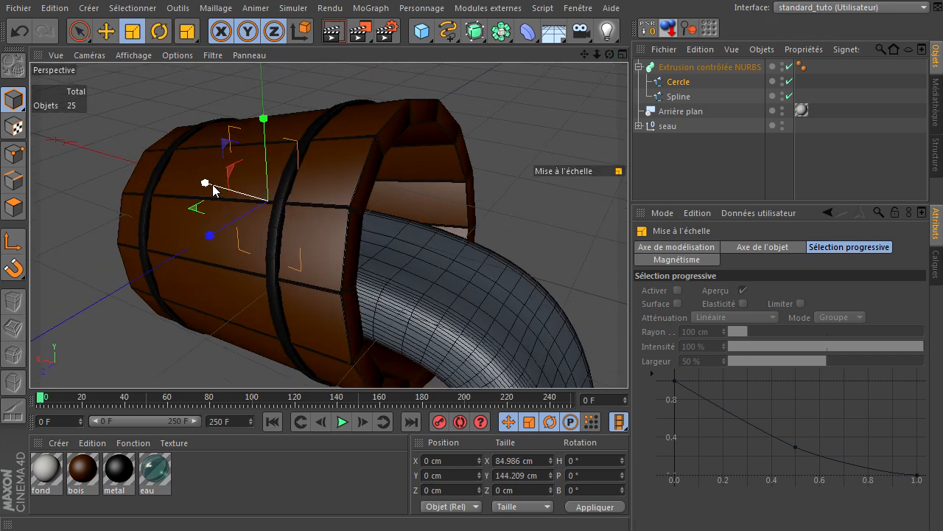
drag(210, 184, 242, 194)
drag(610, 54, 581, 59)
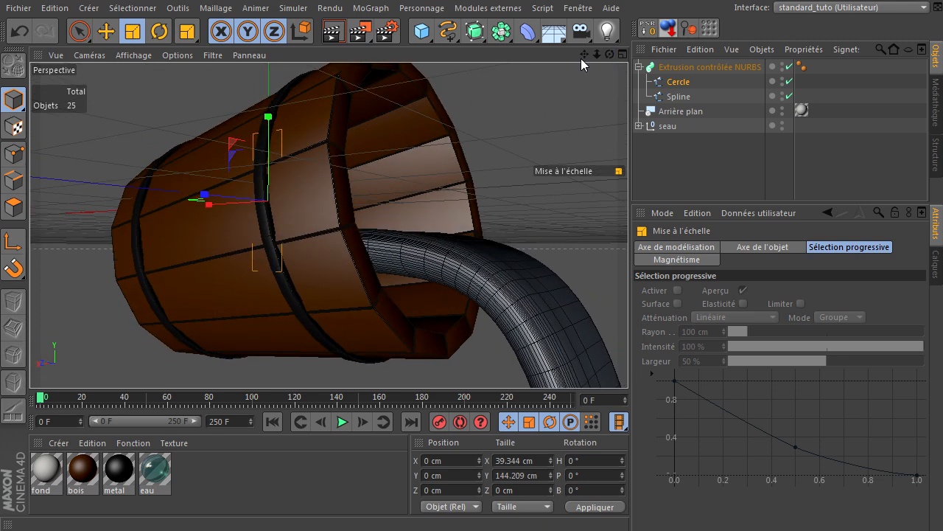
Lower the Spline path to about Y 10 cm so the jet flows over the bucket's lower rim.
click(106, 31)
click(678, 97)
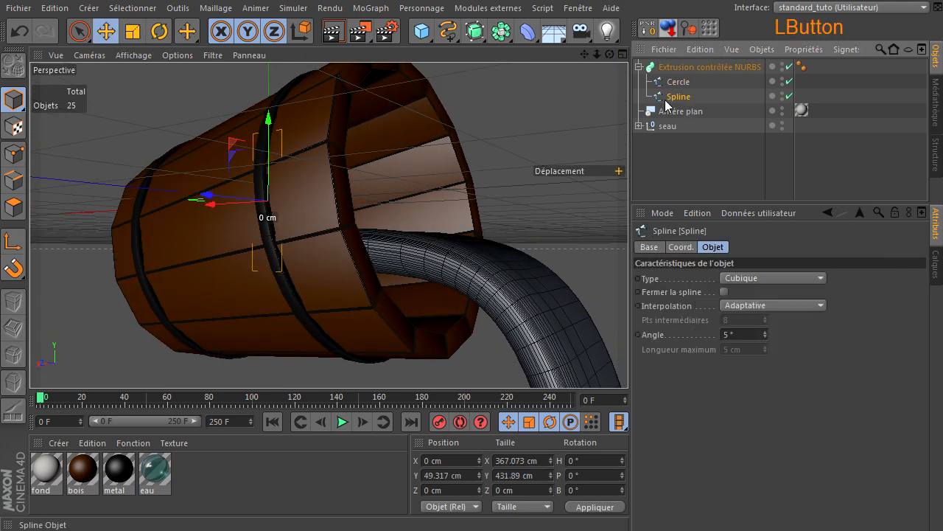
drag(278, 83, 271, 108)
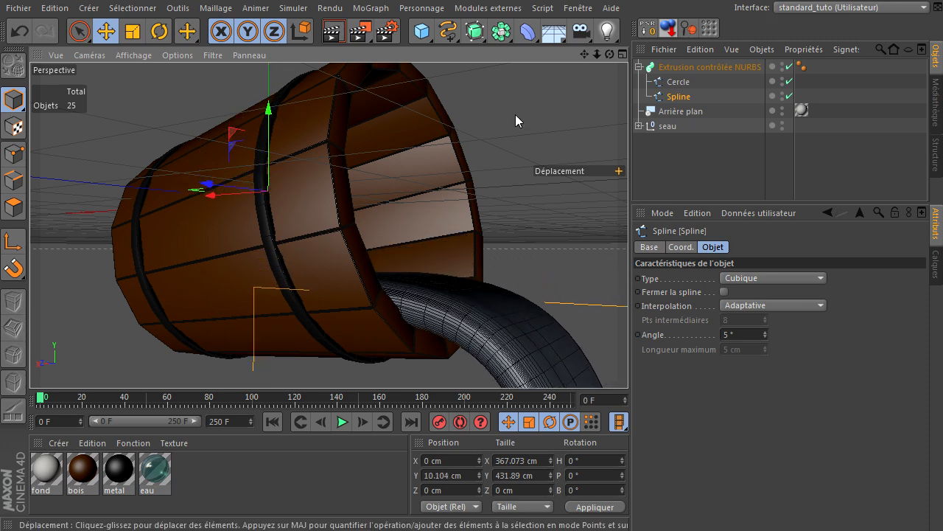
drag(610, 53, 628, 361)
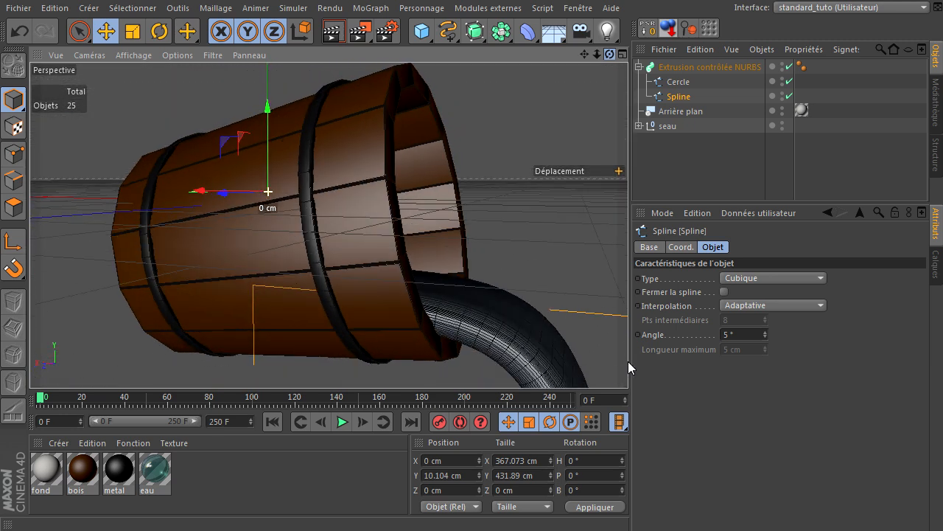
drag(599, 58, 628, 361)
Set the interpolation of both Cercle and Spline to Naturelle with 4 intermediate points.
click(702, 159)
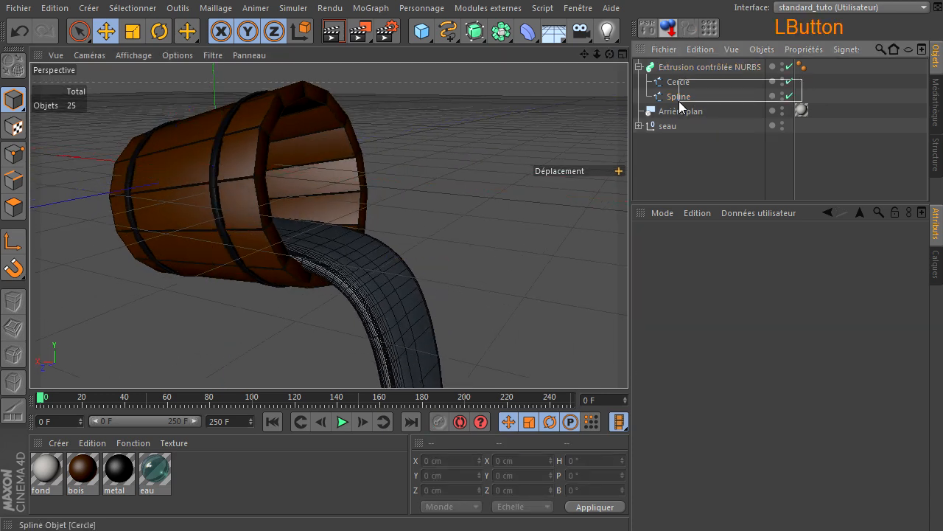
drag(679, 101, 691, 98)
click(753, 307)
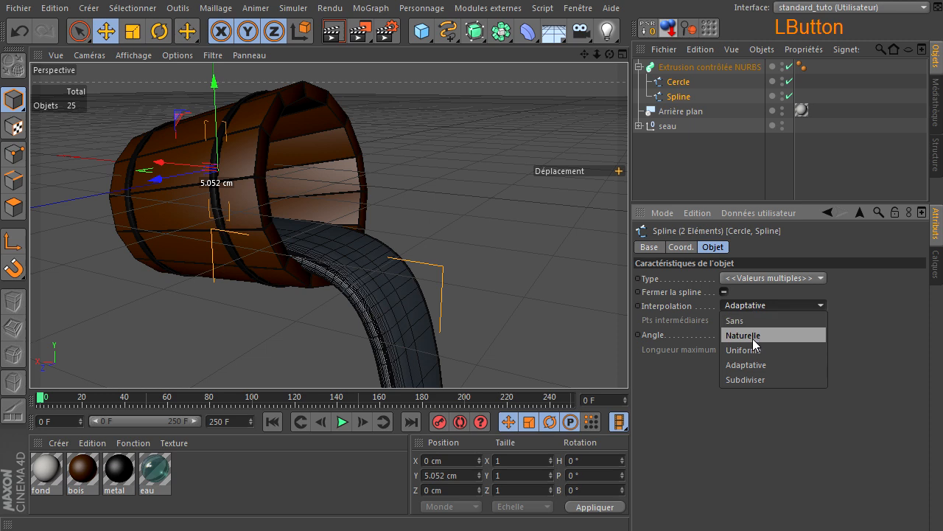
click(752, 339)
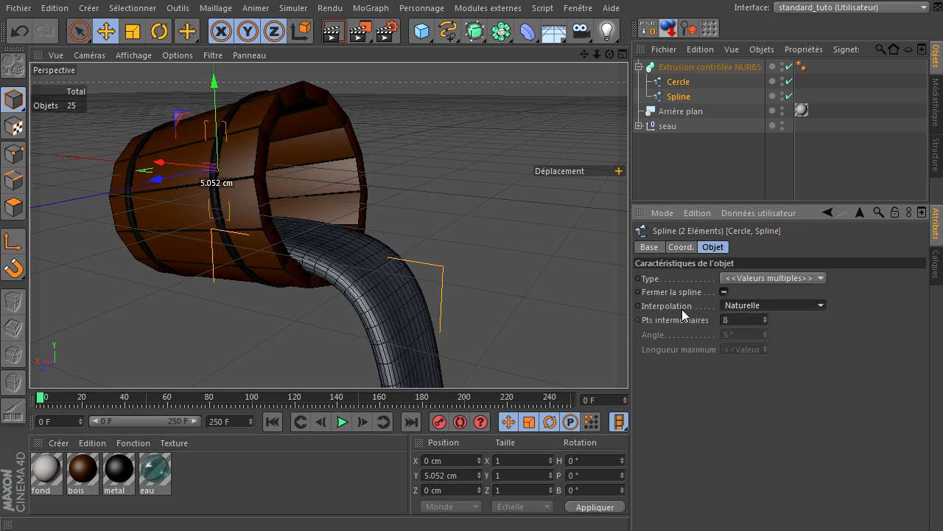
click(766, 325)
click(767, 325)
click(767, 324)
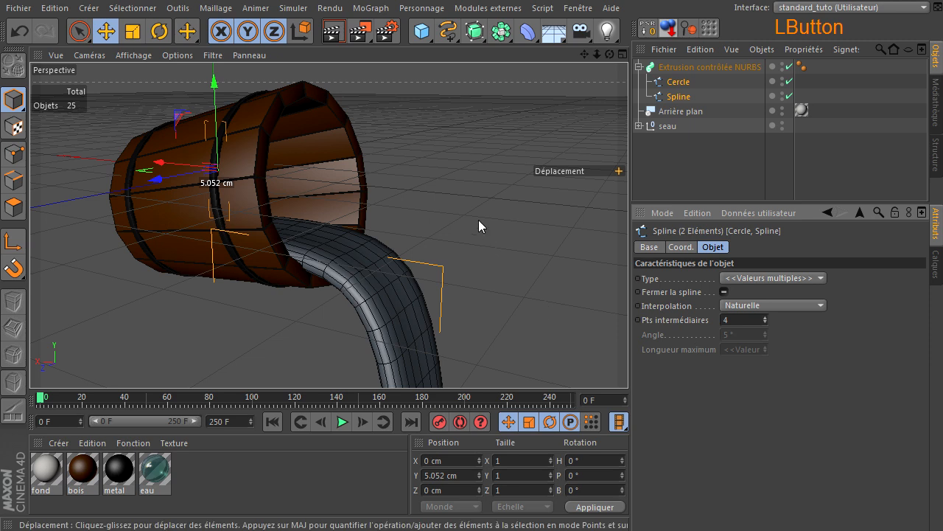
Raise the Spline path slightly to about Y 13 cm, check the jet against the bucket rim, and deselect everything.
click(688, 143)
click(679, 96)
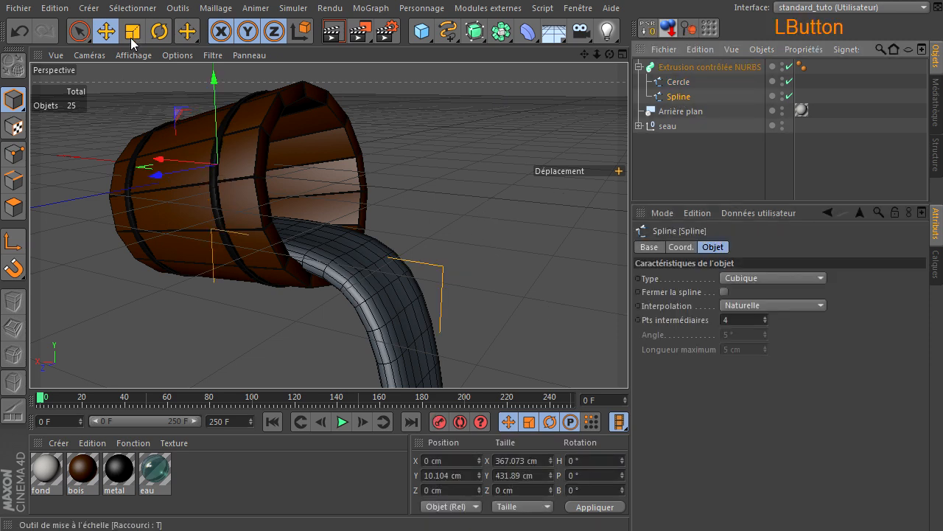
drag(214, 87, 217, 90)
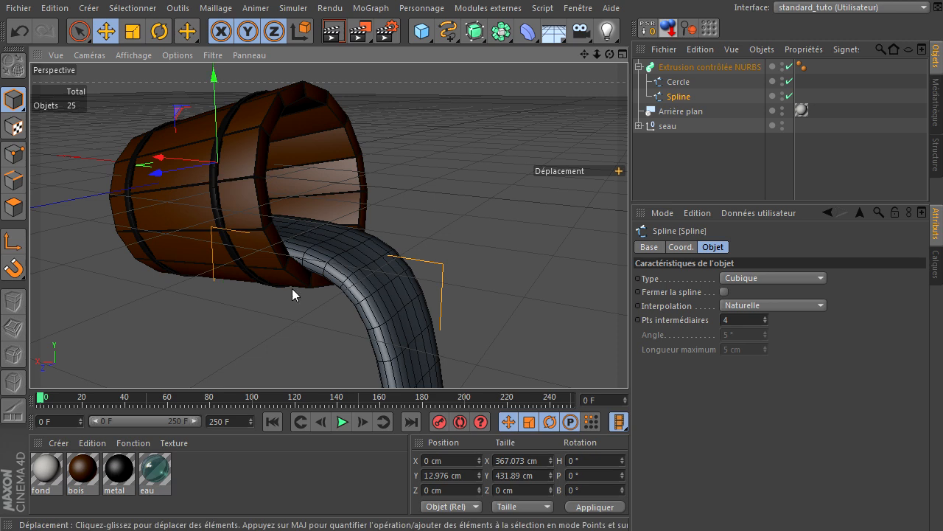
scroll(285, 317, up, 5)
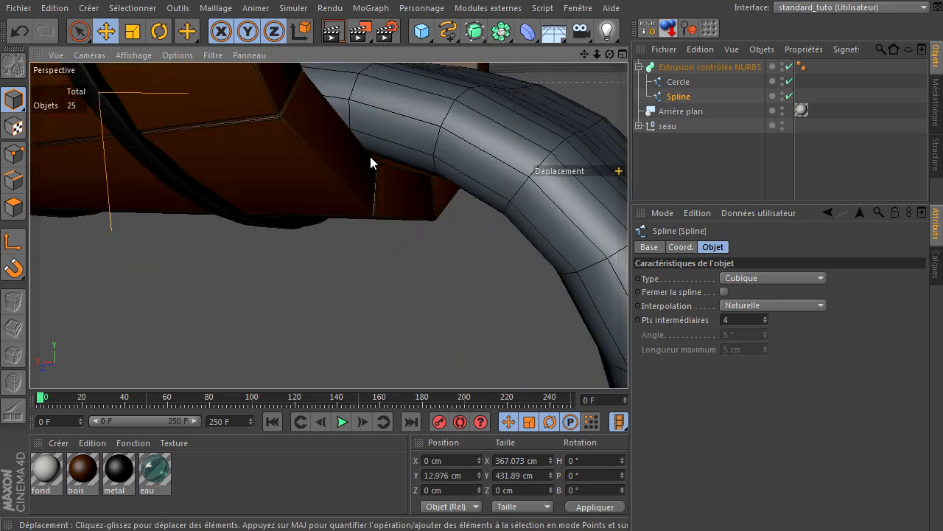
drag(609, 56, 626, 362)
scroll(358, 281, down, 8)
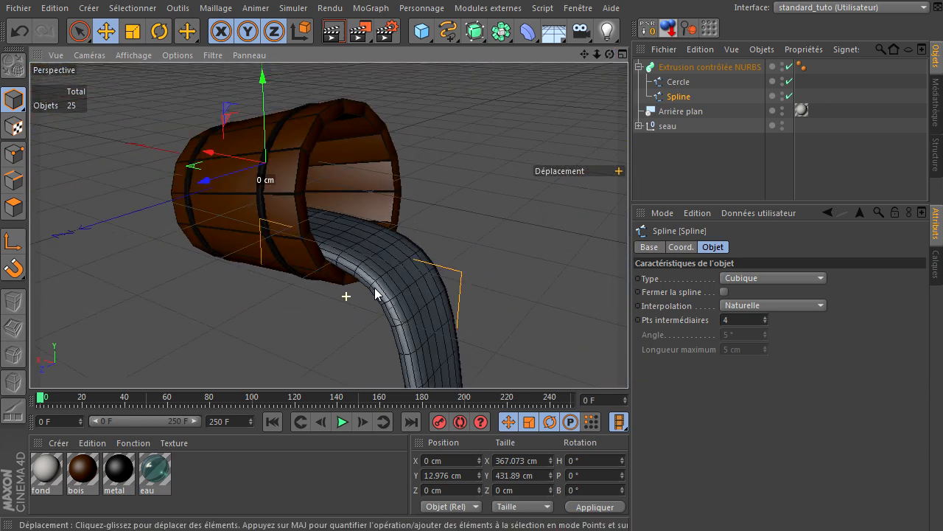
click(587, 78)
drag(583, 54, 648, 181)
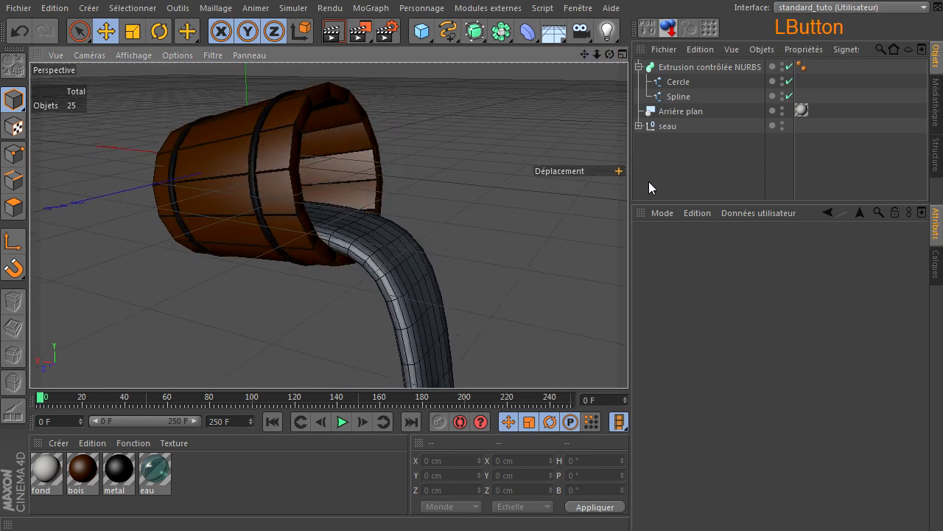
Add a MoGraph Effecteur Randomisation and set its Déformation to Point.
click(385, 9)
mouse_move(386, 33)
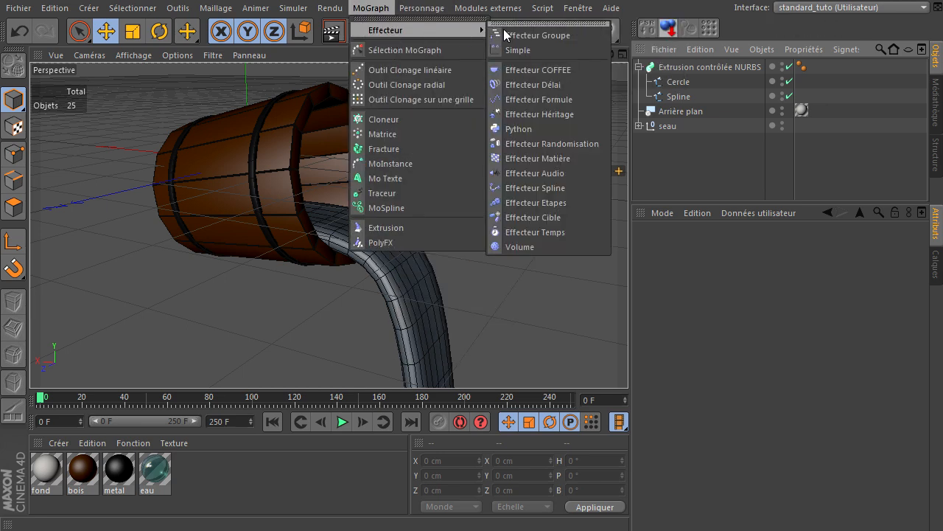
click(536, 144)
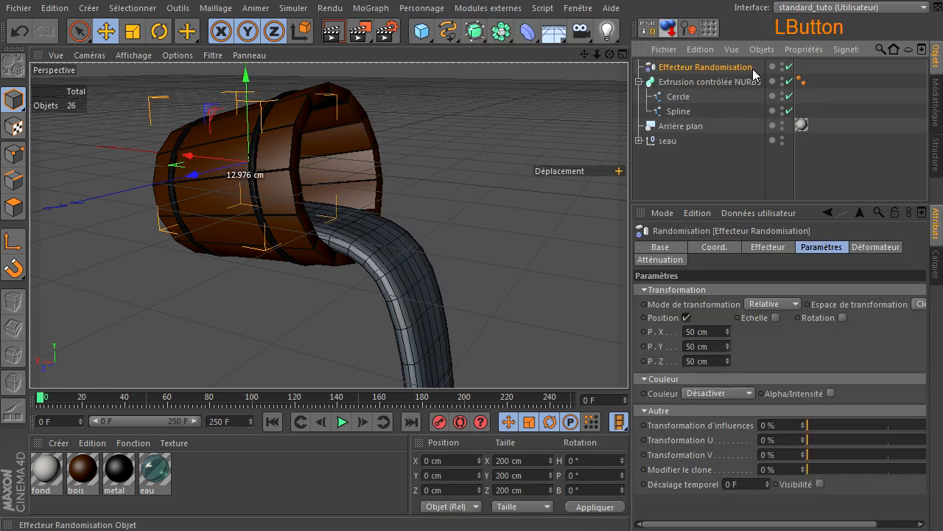
click(874, 248)
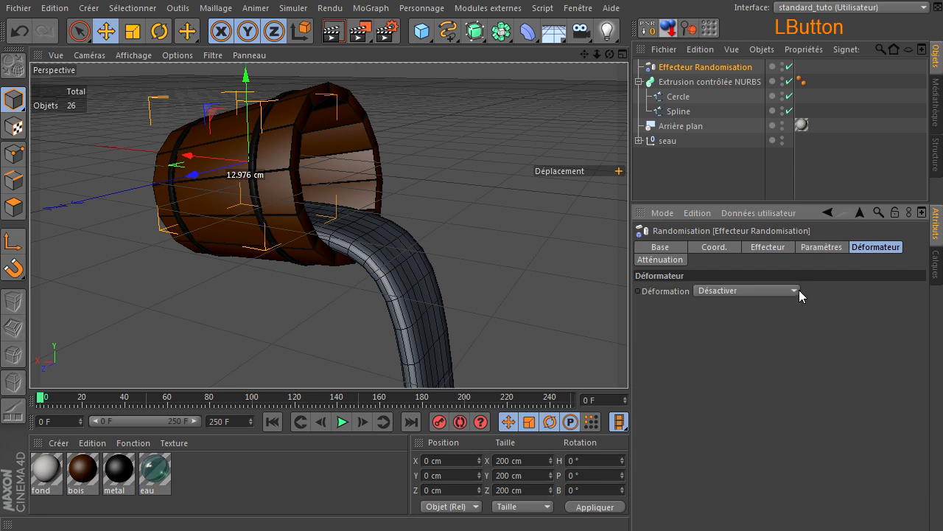
click(784, 289)
click(745, 330)
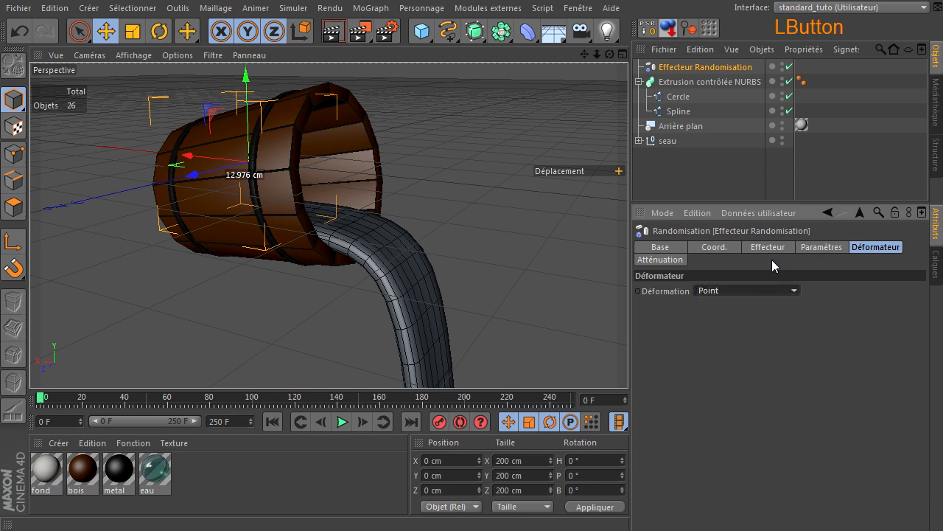
Group the Effecteur Randomisation and the Extrusion contrôlée NURBS together under one null object.
click(685, 80)
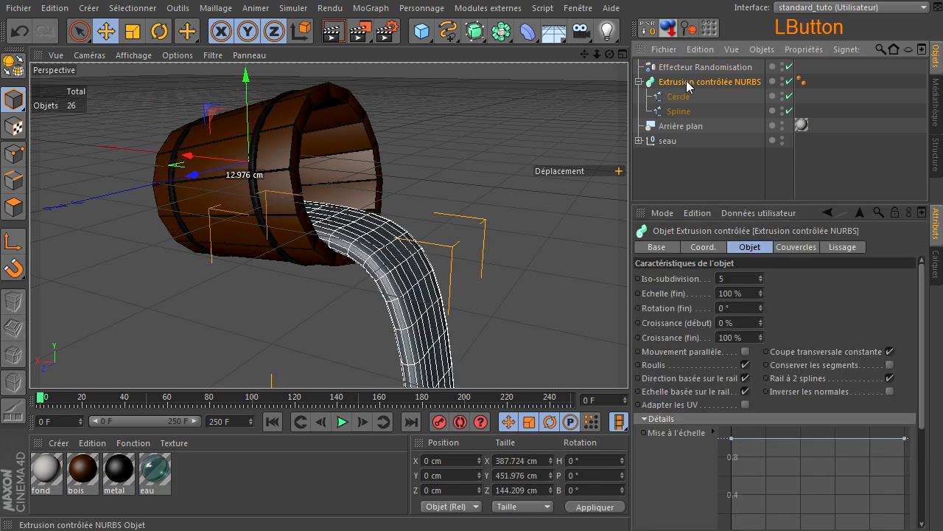
ctrl+click(706, 67)
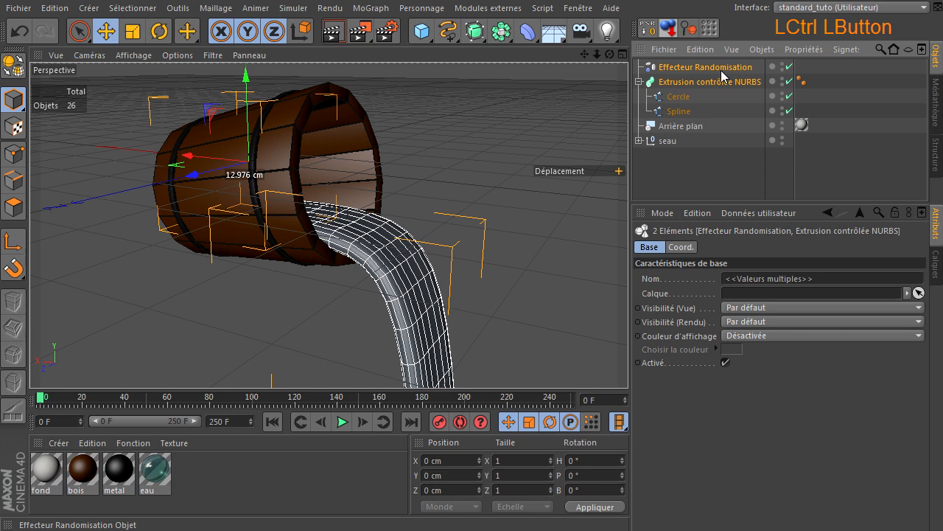
right_click(724, 75)
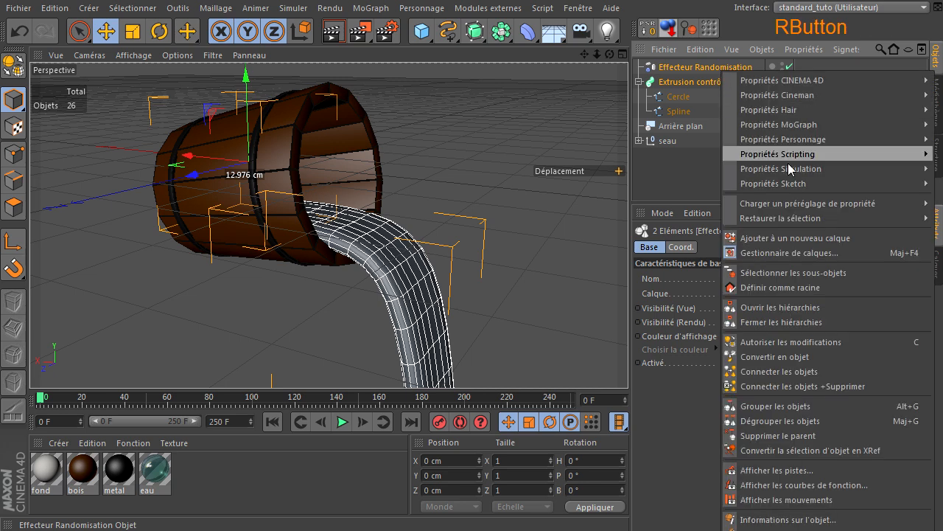
click(787, 407)
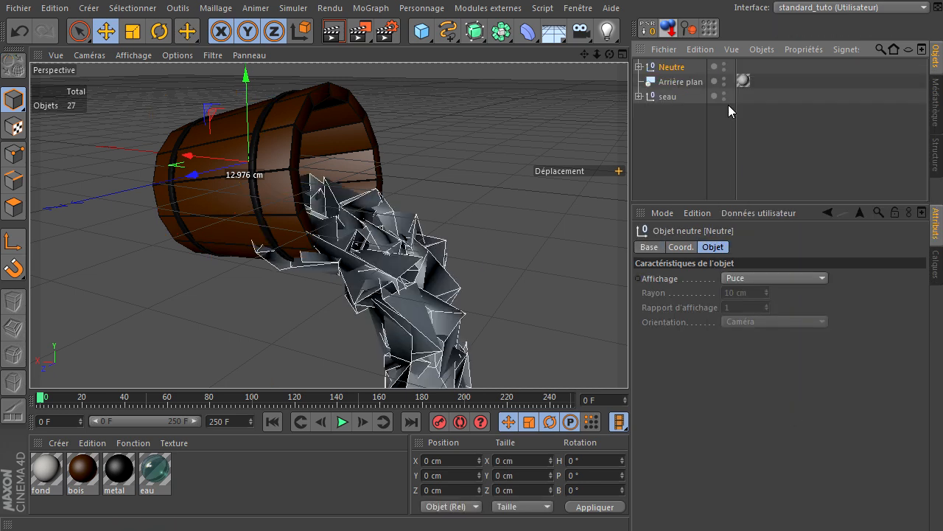
Reorder the new group so the Effecteur Randomisation sits below the Extrusion contrôlée NURBS.
click(638, 67)
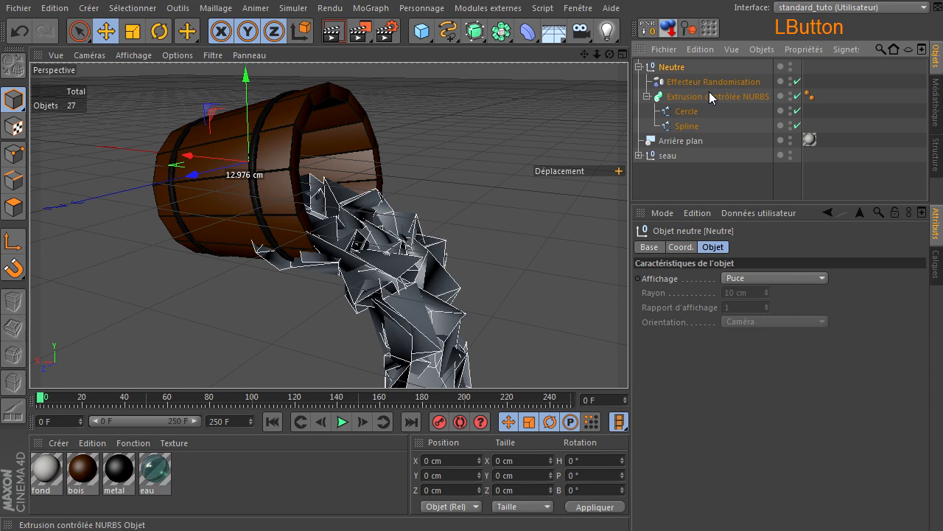
click(710, 83)
drag(697, 101, 695, 71)
Set the randomisation mode of the Effecteur Randomisation to Turbulence.
click(690, 130)
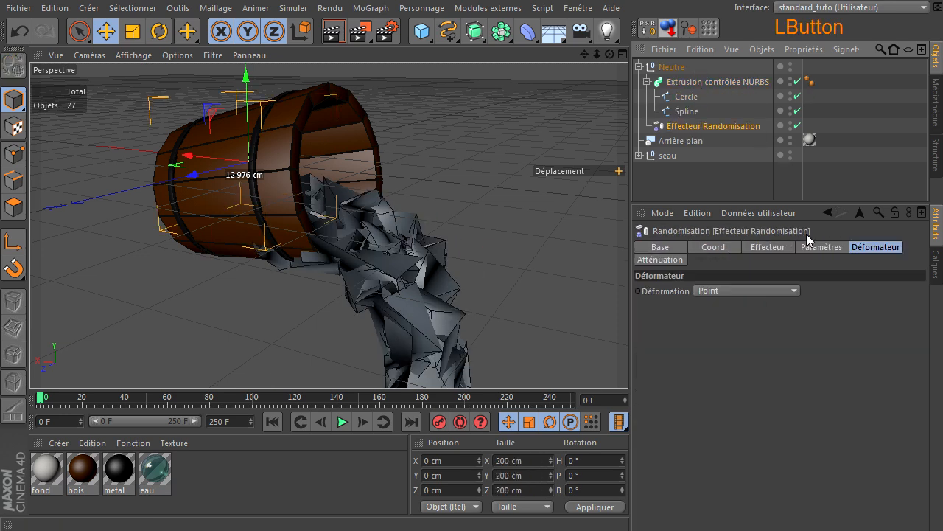
click(773, 246)
click(783, 339)
click(780, 398)
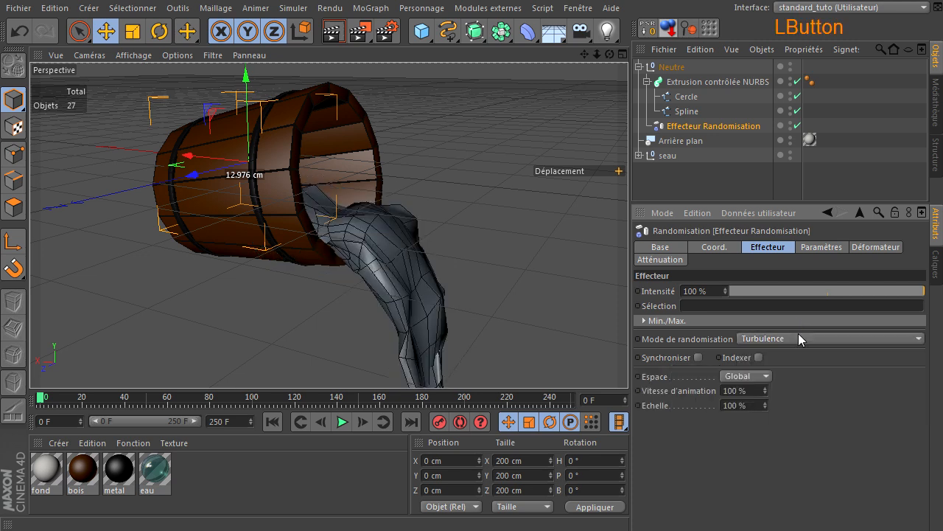
Set the effector's P.X, P.Y and P.Z to 5 cm and play the animation.
click(834, 249)
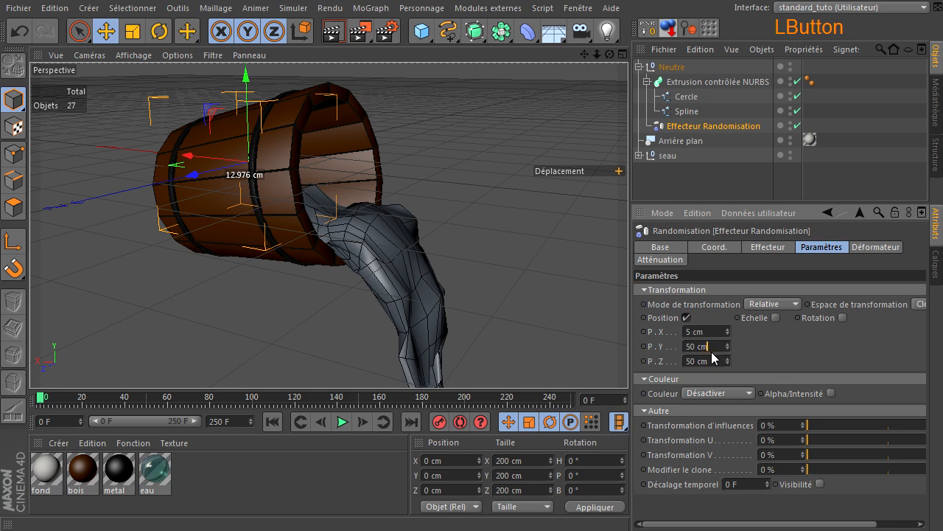
text(5)
key(Tab)
text(5)
click(775, 350)
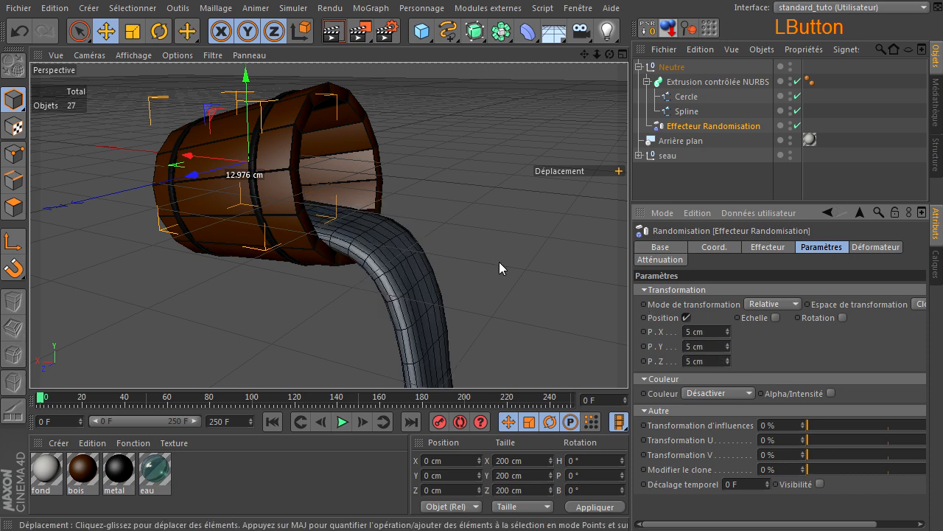
click(341, 422)
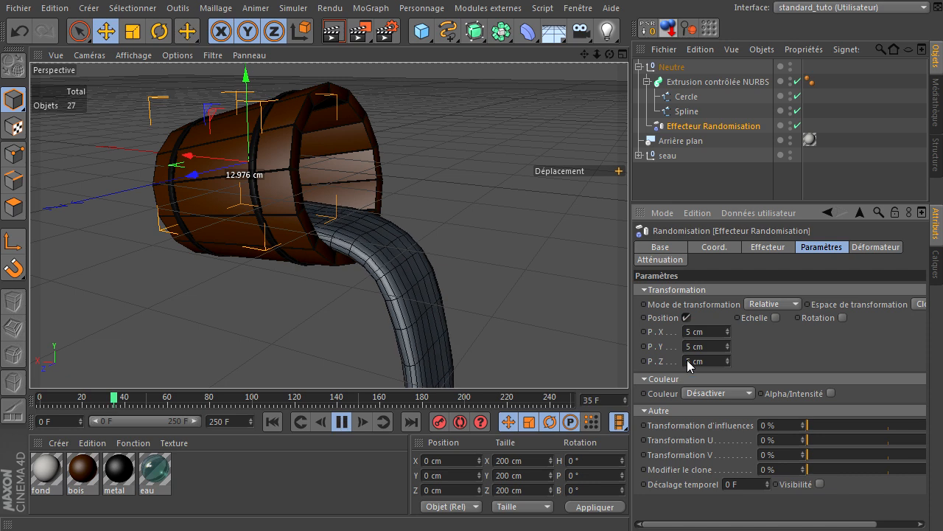
Reduce the effector's P.X, P.Y and P.Z position offsets to 4 cm each.
click(712, 333)
text(4)
double_click(711, 332)
text(4)
double_click(709, 347)
text(4)
double_click(708, 360)
text(4)
click(778, 351)
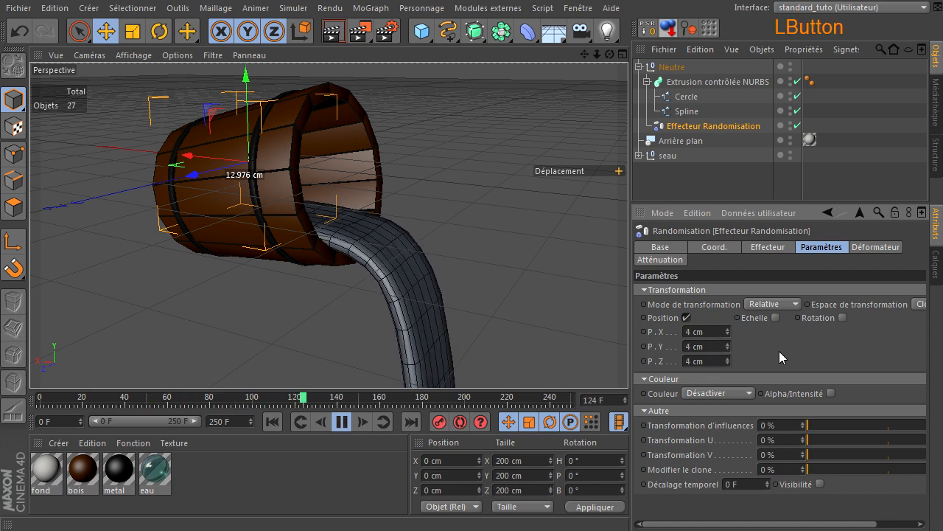
Set the effector's P.X, P.Y and P.Z to 2 cm and replay the animation from the first frame.
double_click(715, 331)
text(2)
double_click(719, 346)
text(2)
double_click(717, 360)
text(2)
click(785, 345)
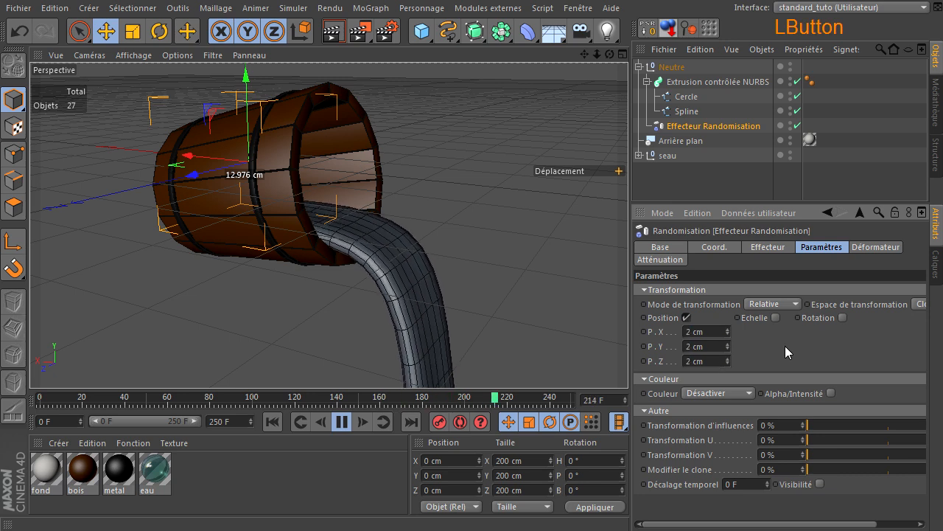
click(272, 428)
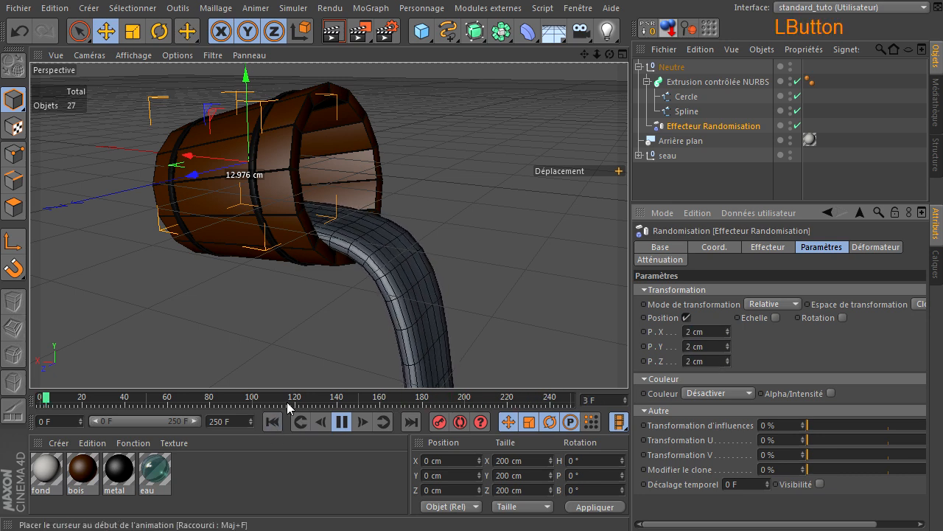
Check the moving jet up close and apply the eau material to the Neutre group.
drag(584, 57, 631, 360)
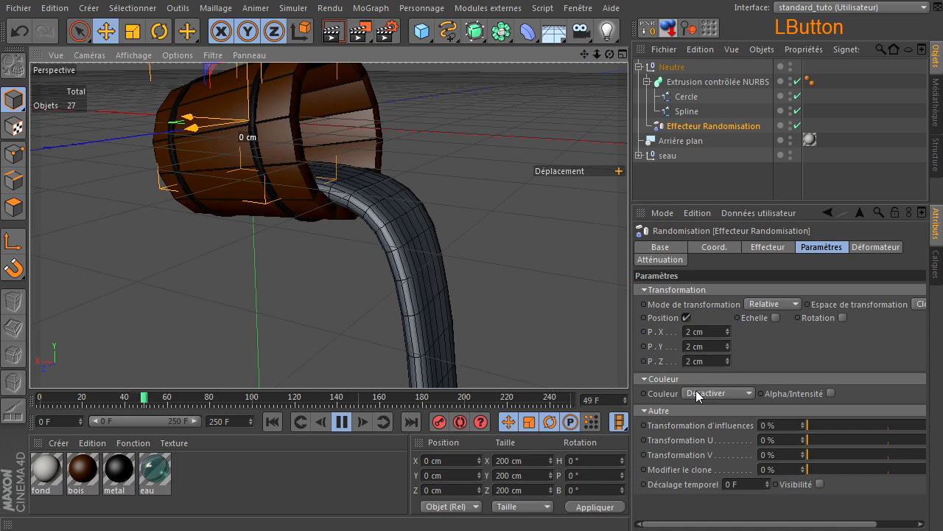
drag(611, 56, 629, 362)
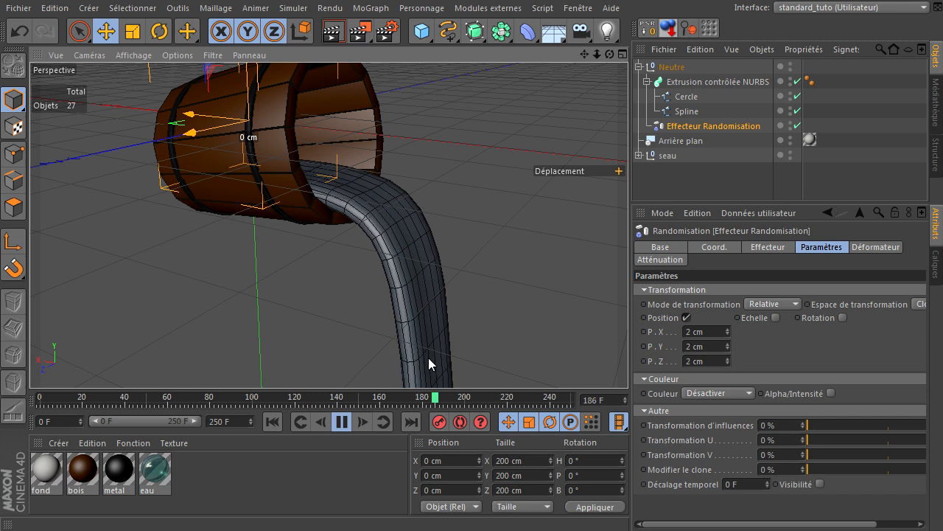
scroll(502, 222, down, 1)
drag(596, 53, 628, 361)
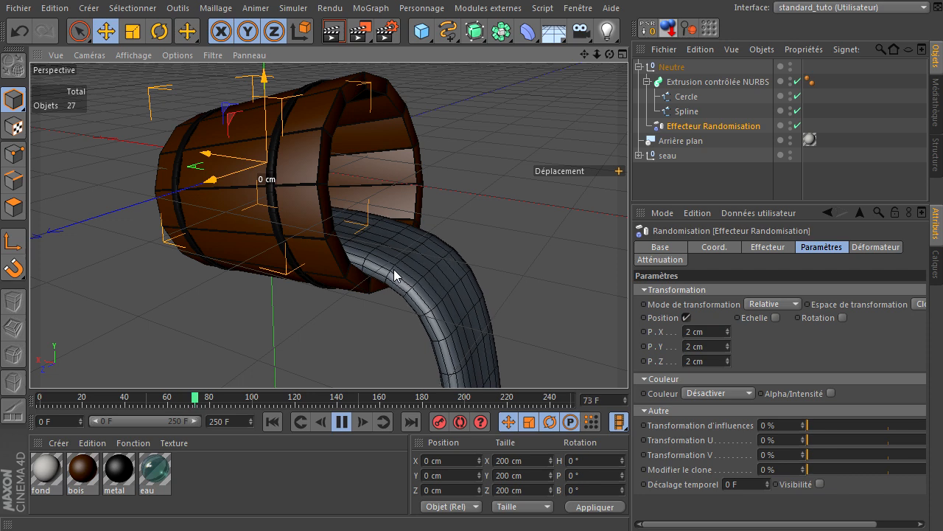
click(153, 470)
drag(154, 470, 432, 275)
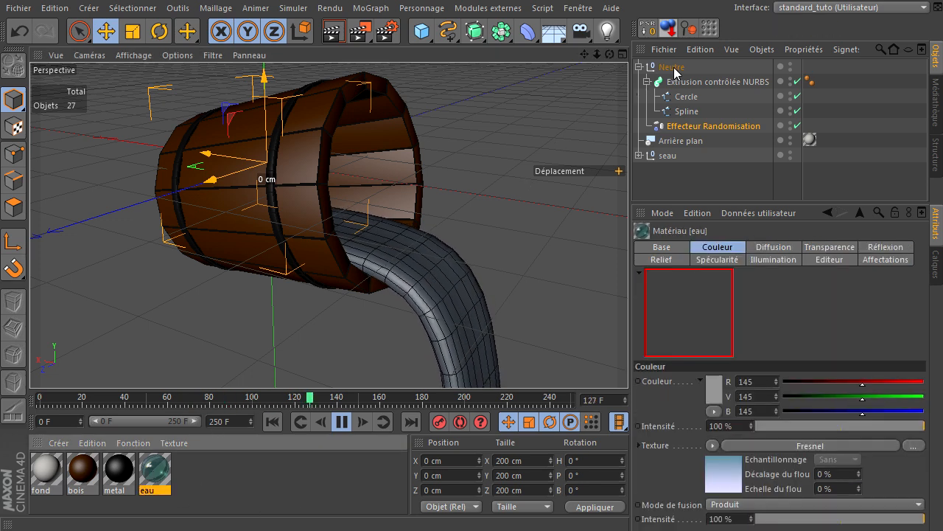
drag(675, 70, 674, 69)
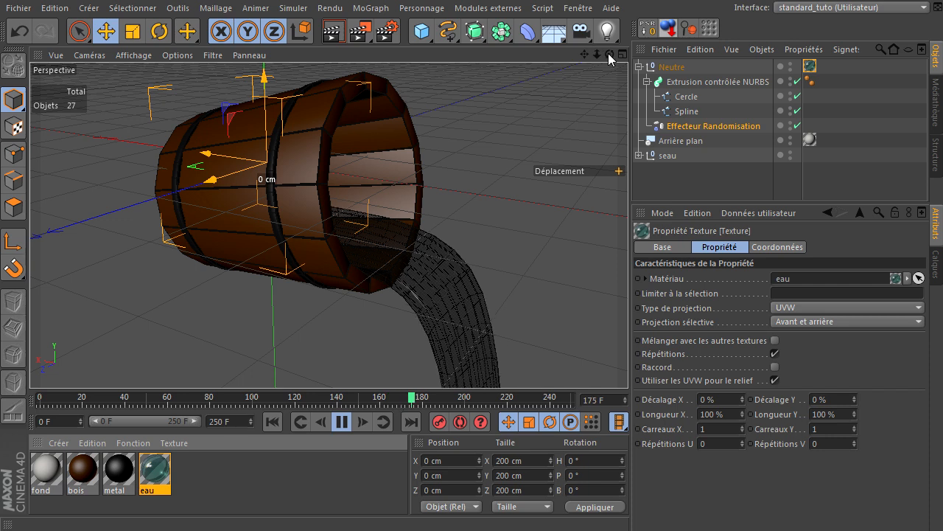
Stop the playback and render the bucket and water jet in the viewport from two slightly different framings.
drag(608, 53, 628, 361)
click(341, 421)
click(338, 28)
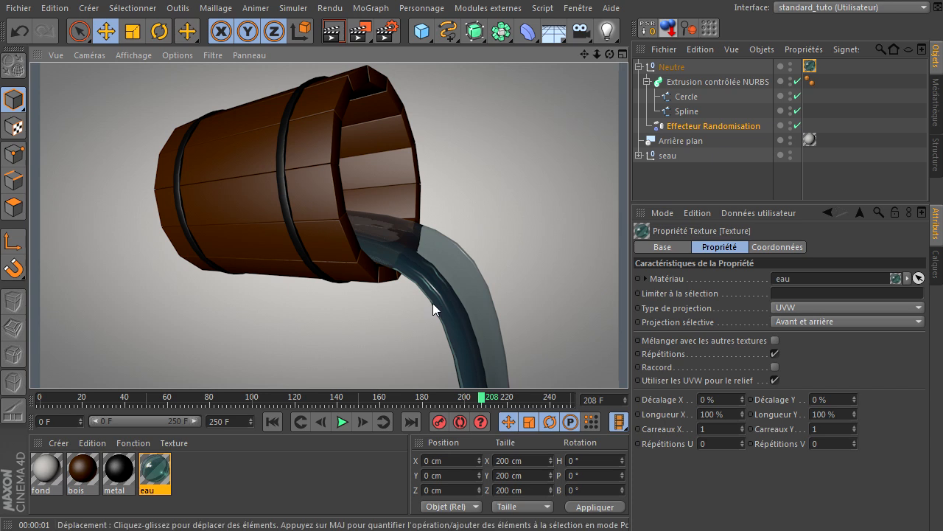
drag(610, 54, 563, 56)
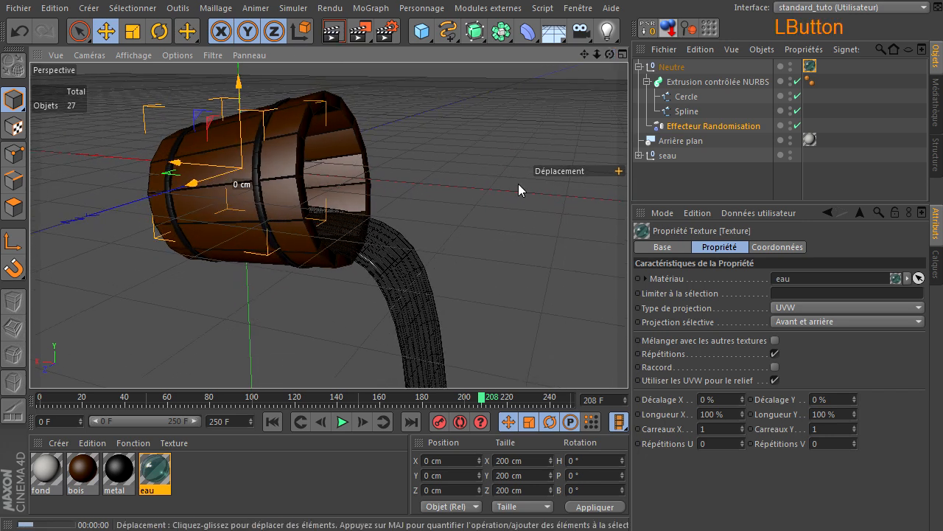
key(ctrl+r)
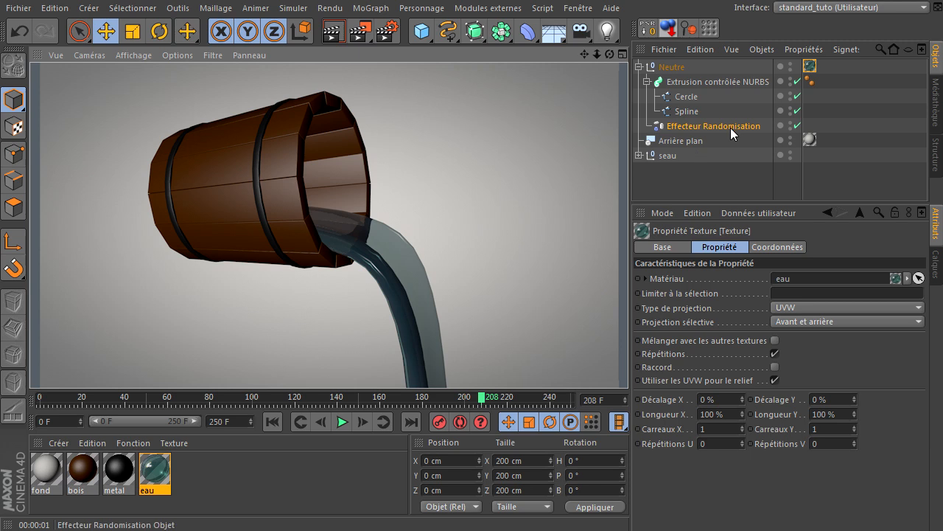
Lower the end of the sweep's Mise à l'échelle curve to about 0.7 to taper the jet, and render the view.
click(731, 83)
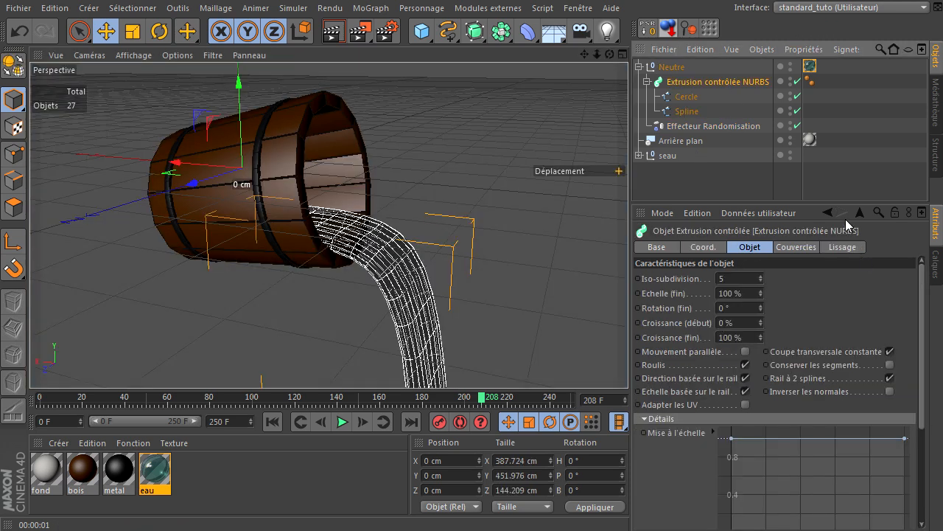
drag(837, 204, 845, 161)
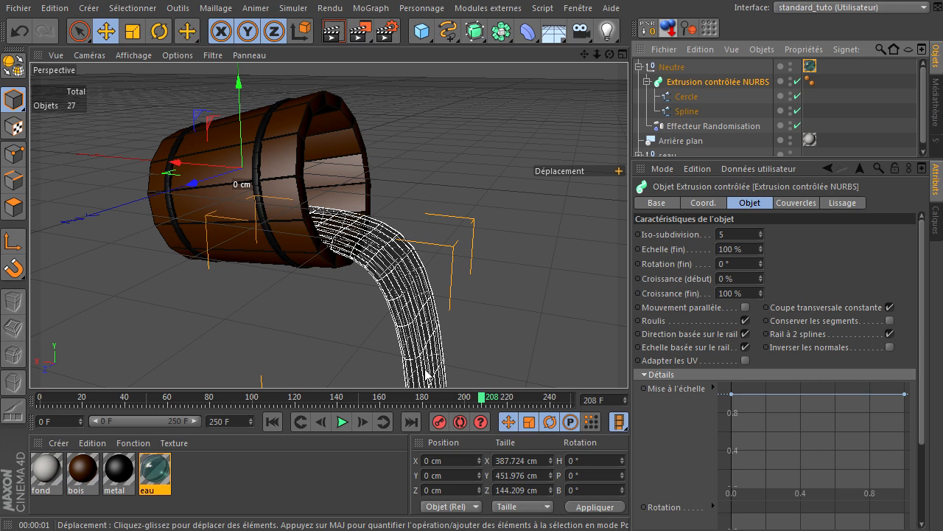
drag(905, 398, 914, 428)
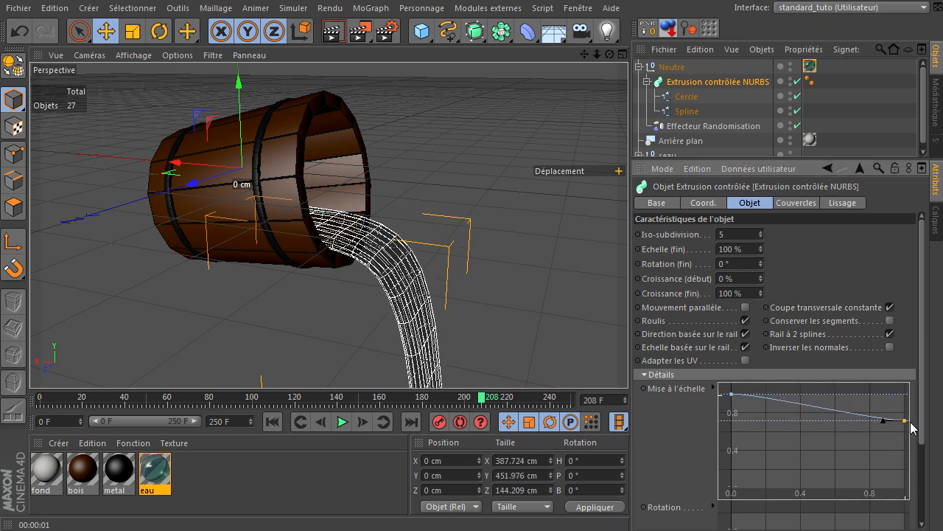
click(333, 30)
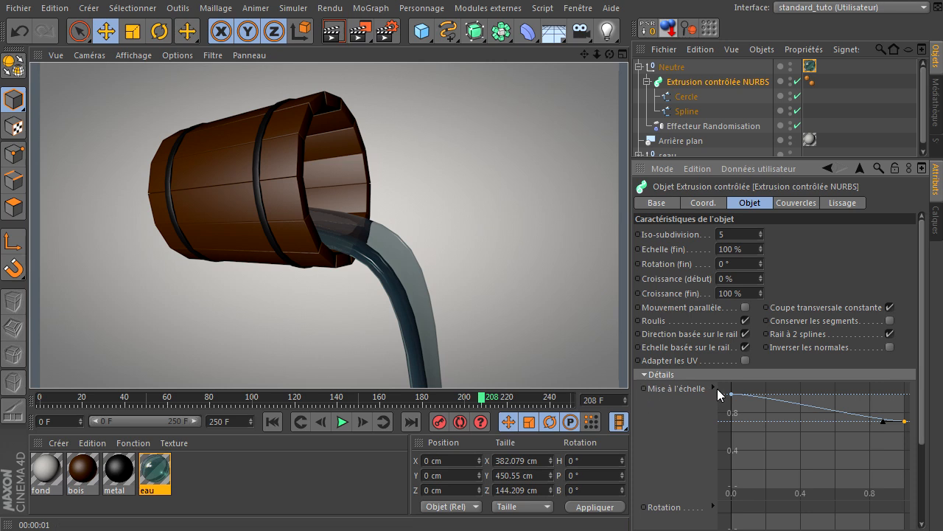
mouse_move(731, 394)
mouse_down()
mouse_move(722, 481)
mouse_move(716, 428)
mouse_move(726, 391)
mouse_up()
mouse_move(922, 393)
mouse_down()
mouse_move(926, 472)
mouse_move(931, 389)
mouse_up()
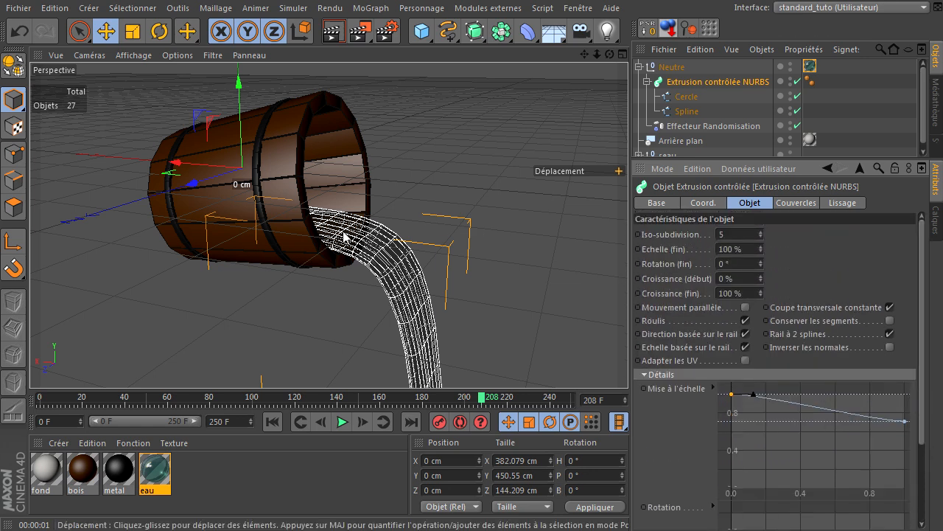
Toggle the sweep's Roulis option off and back on to compare its effect on the jet's shape.
click(745, 320)
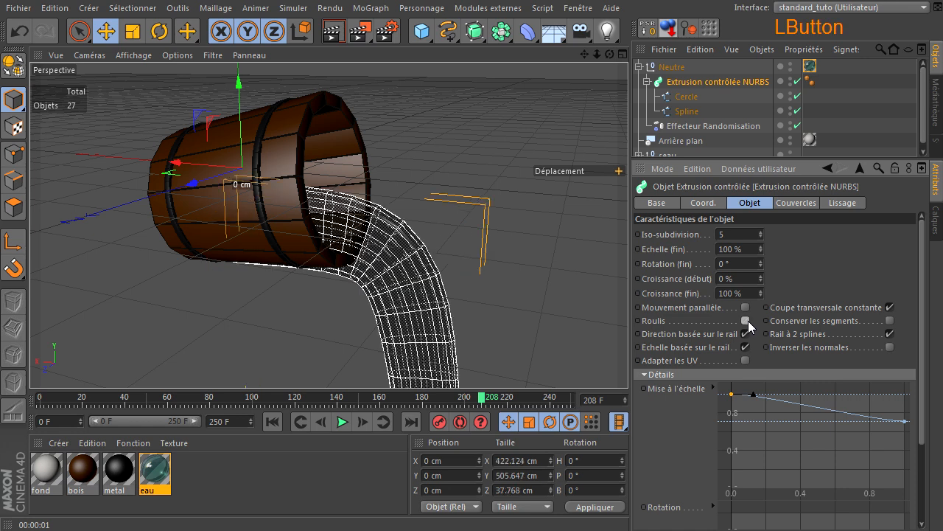
click(747, 321)
click(746, 321)
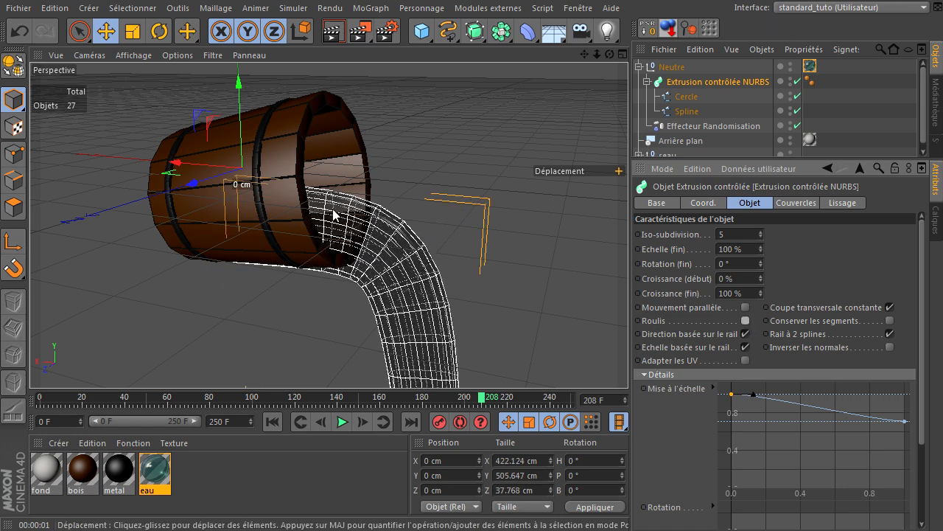
click(746, 320)
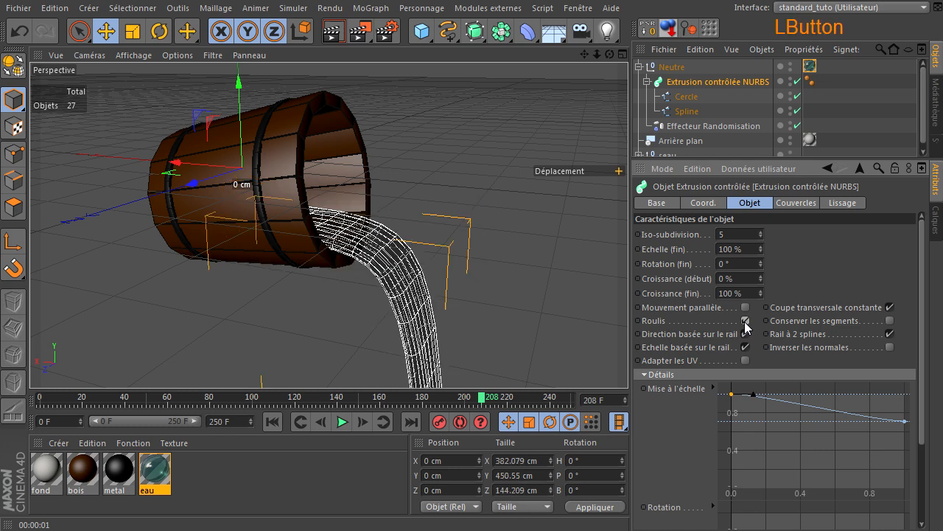
click(745, 321)
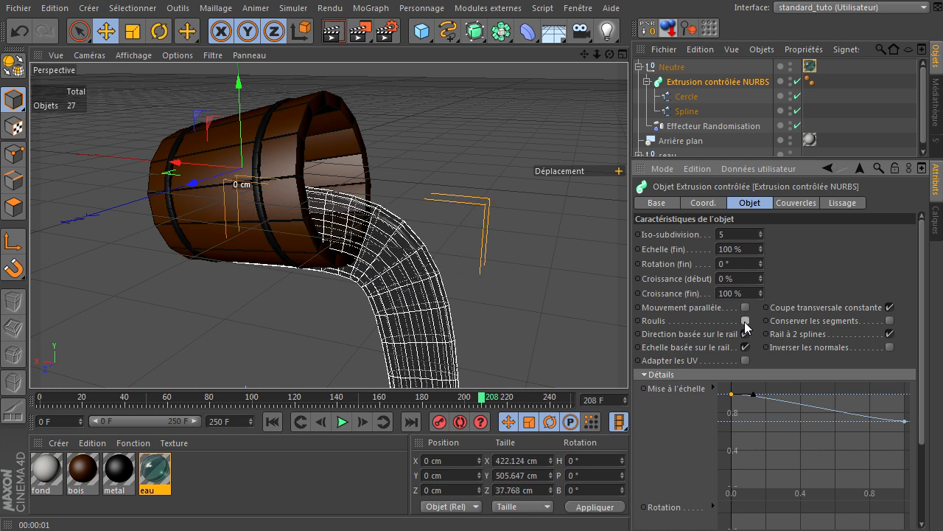
click(745, 321)
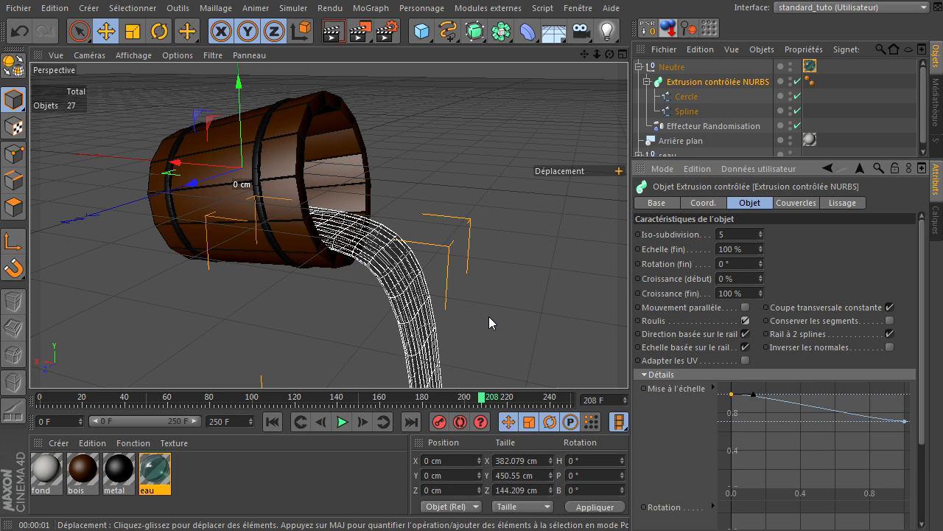
Review the object settings of the Spline and the Extrusion contrôlée NURBS, and render the bucket and jet in the viewport with nothing selected.
click(793, 335)
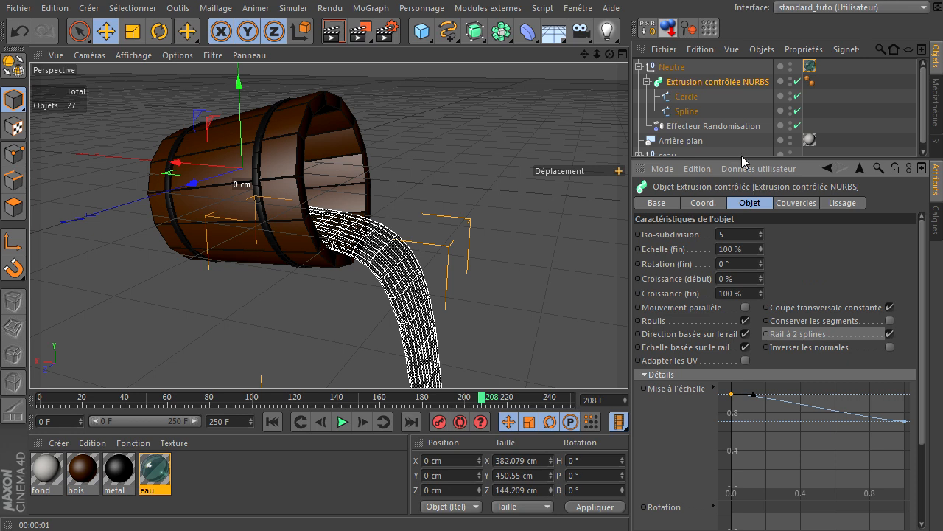
click(696, 111)
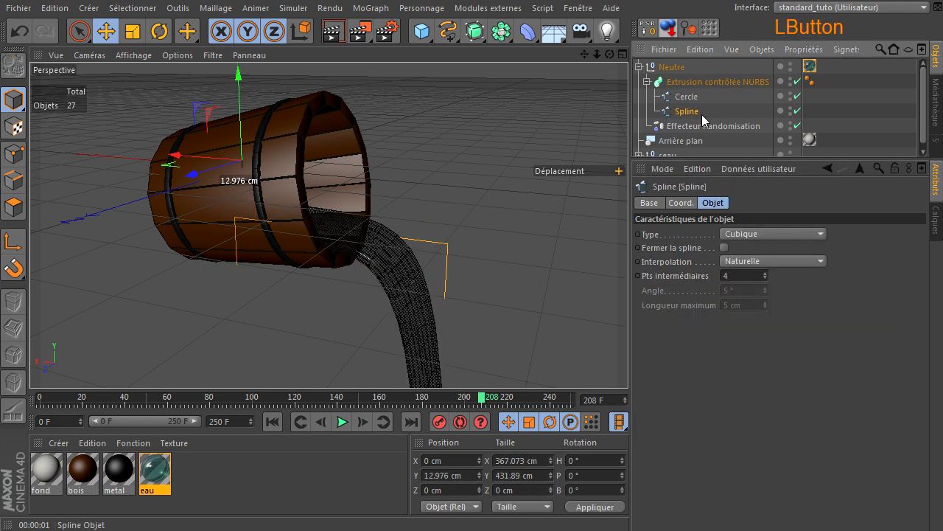
click(716, 79)
drag(760, 276, 759, 293)
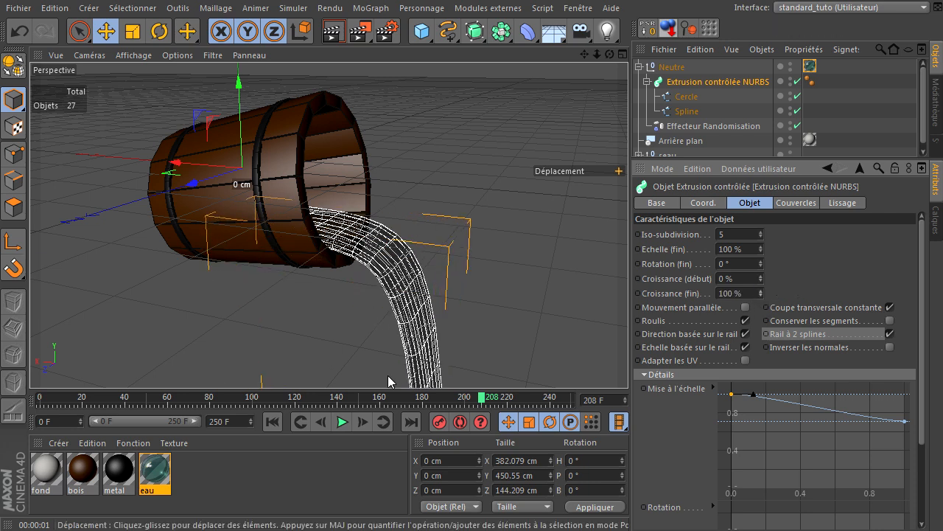
click(510, 275)
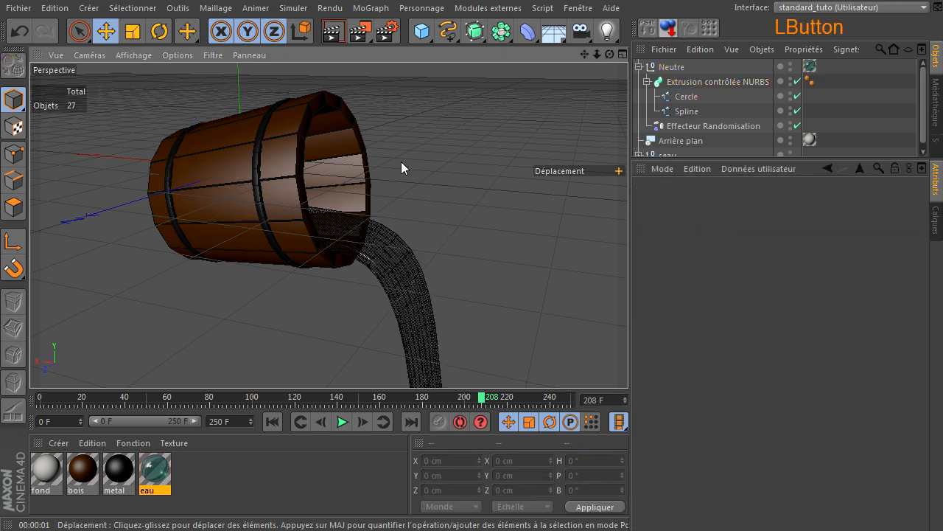
click(333, 32)
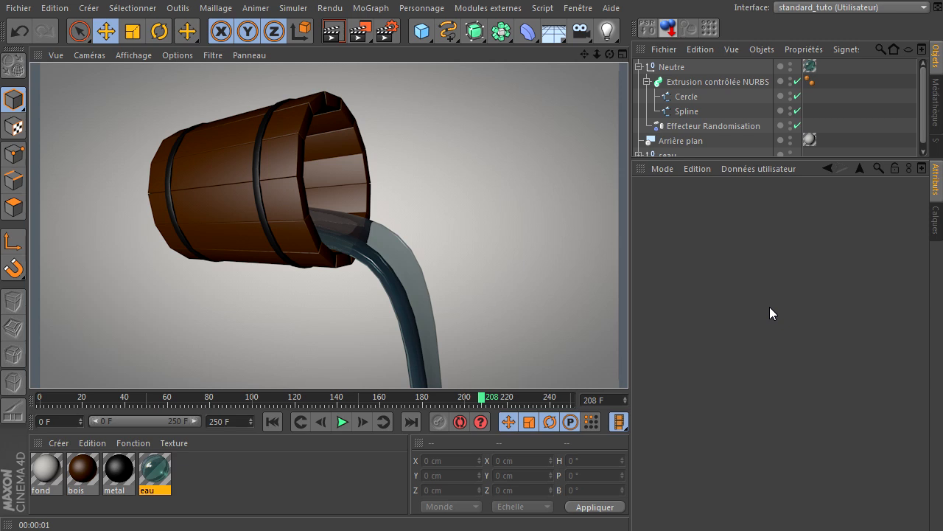
Check the Effecteur Randomisation's transformation parameters and render the bucket view again.
click(723, 127)
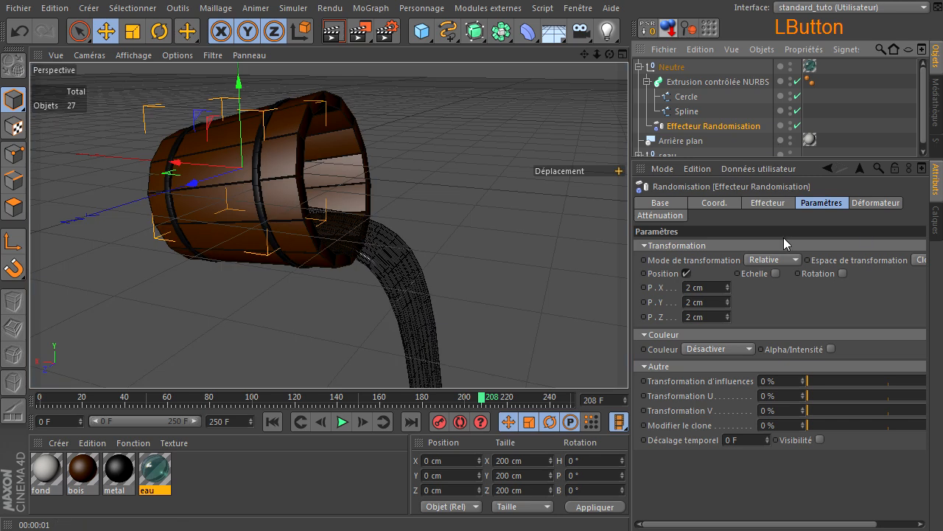
click(534, 230)
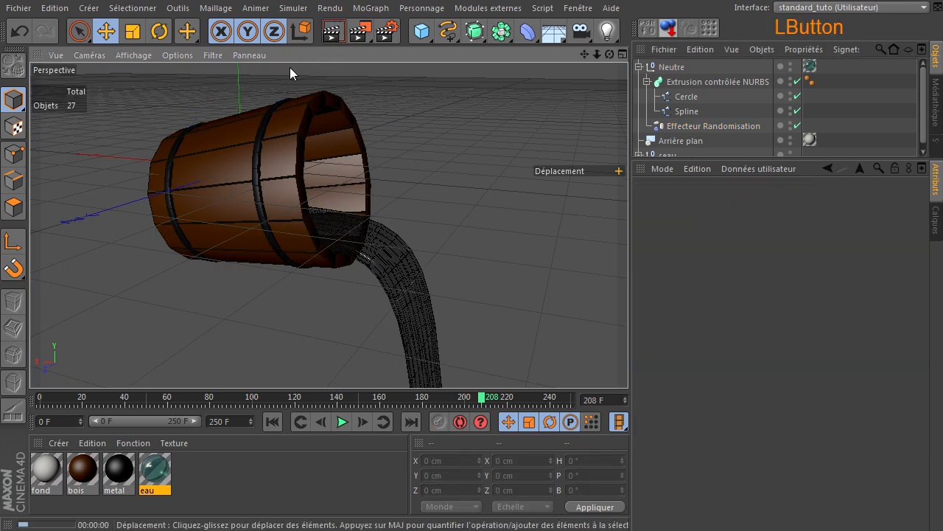
click(332, 33)
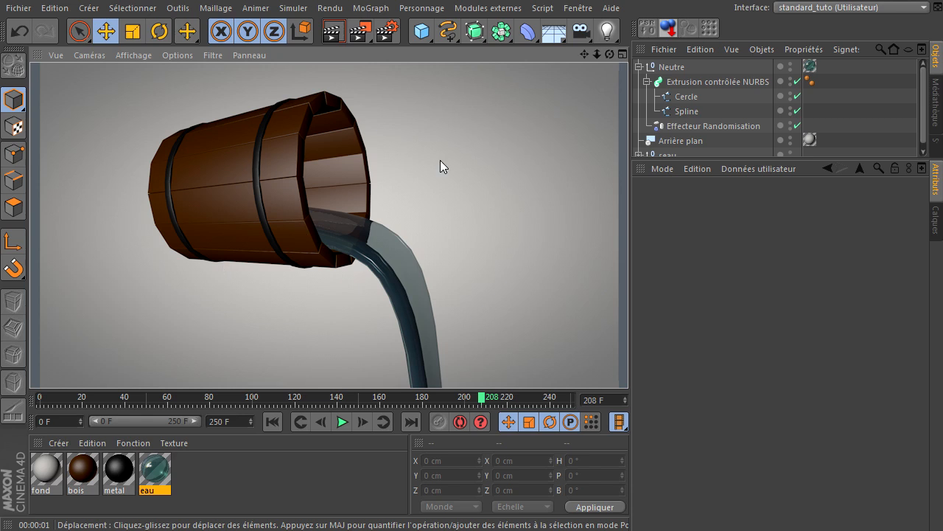
Render the tube's water jet in the Sans titre 3 document and enlarge the object list to show all its objects.
click(578, 8)
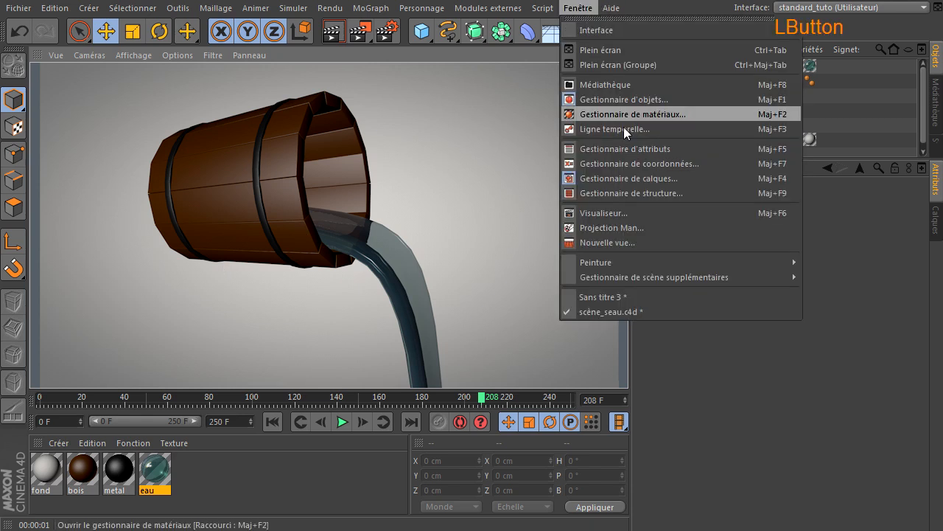
click(609, 296)
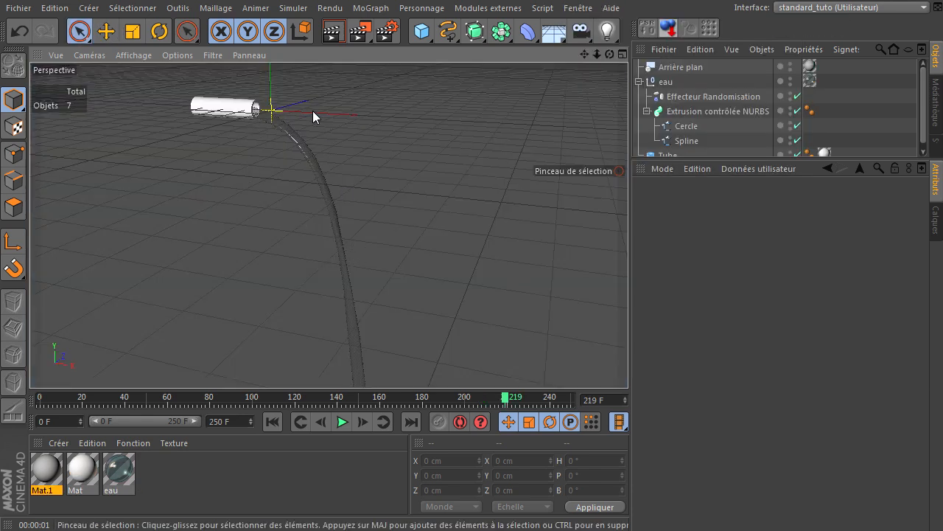
click(333, 31)
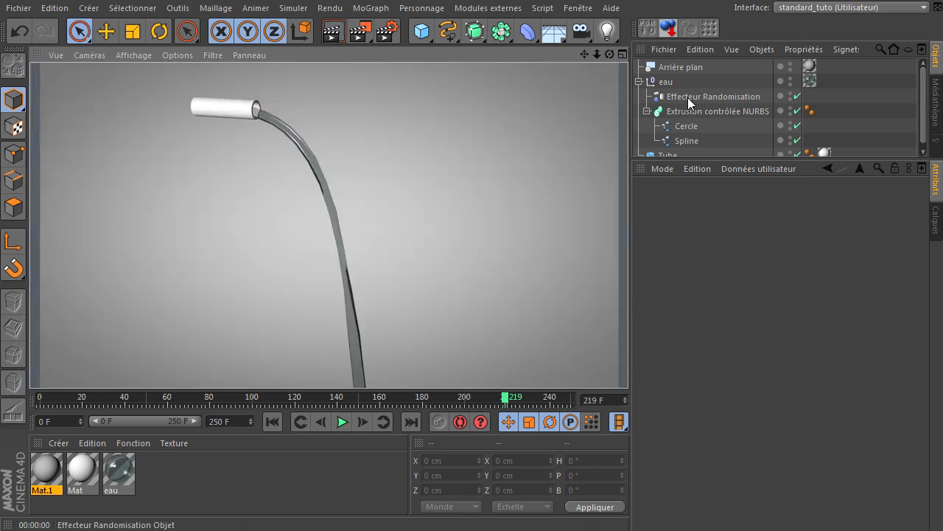
drag(688, 162, 688, 186)
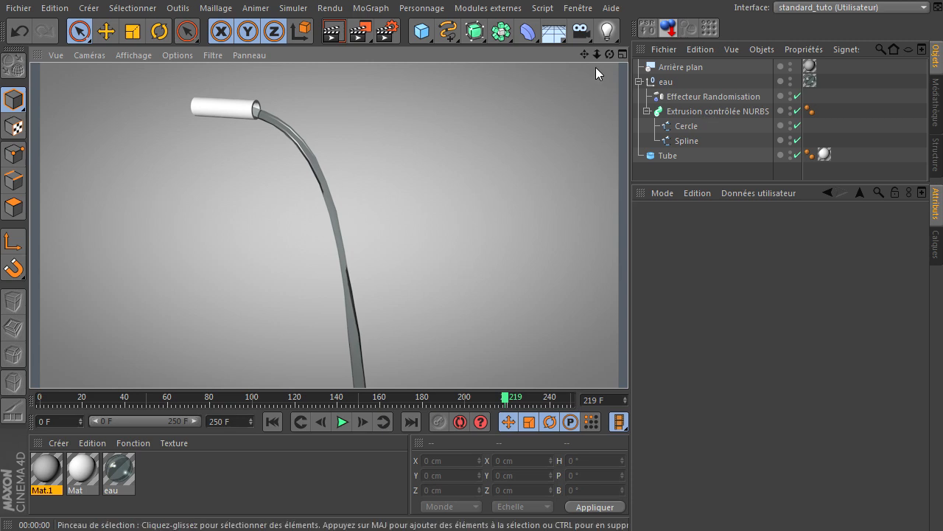
Return to scène_seau.c4d and review the settings of Cercle, Spline and the Extrusion contrôlée NURBS, including its rotation and growth values.
click(578, 8)
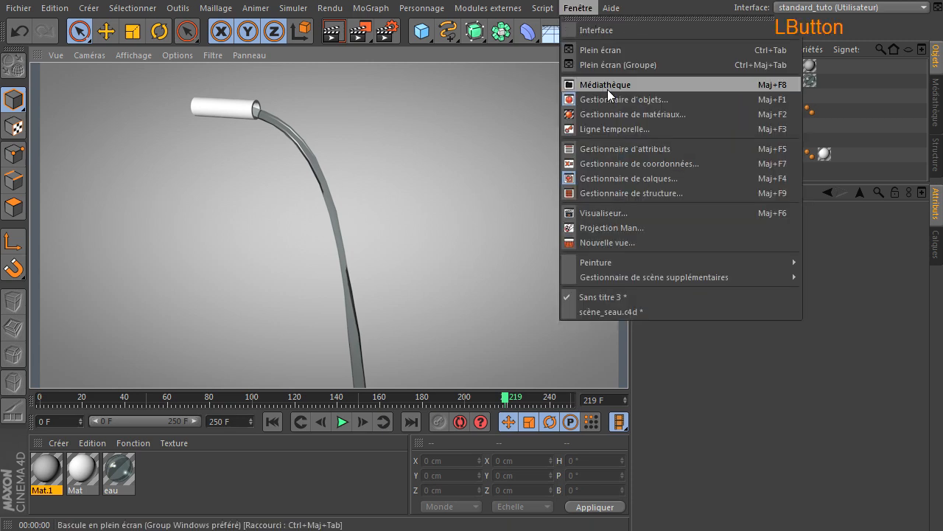
click(606, 312)
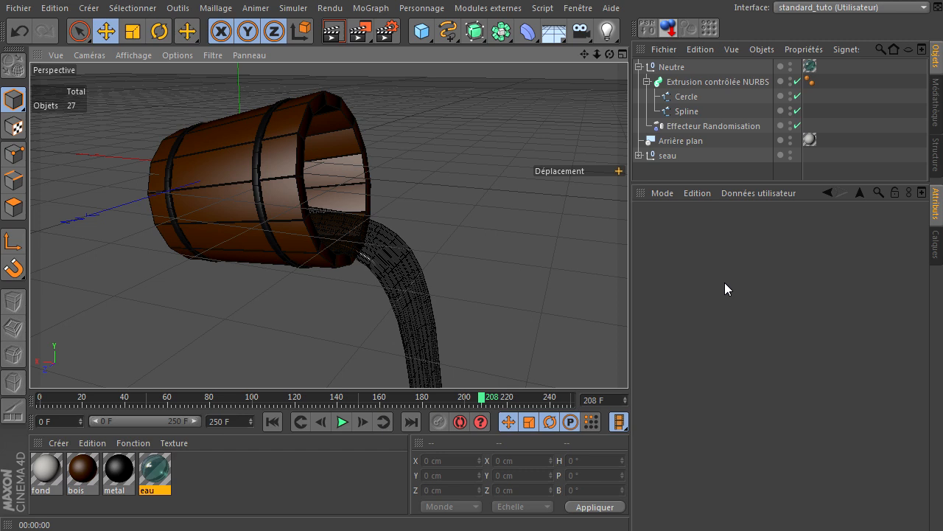
click(694, 98)
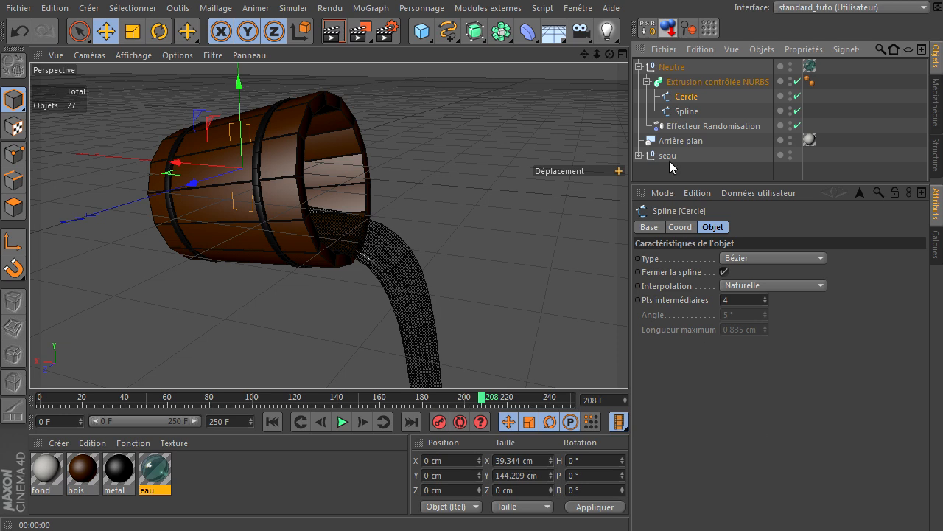
click(682, 112)
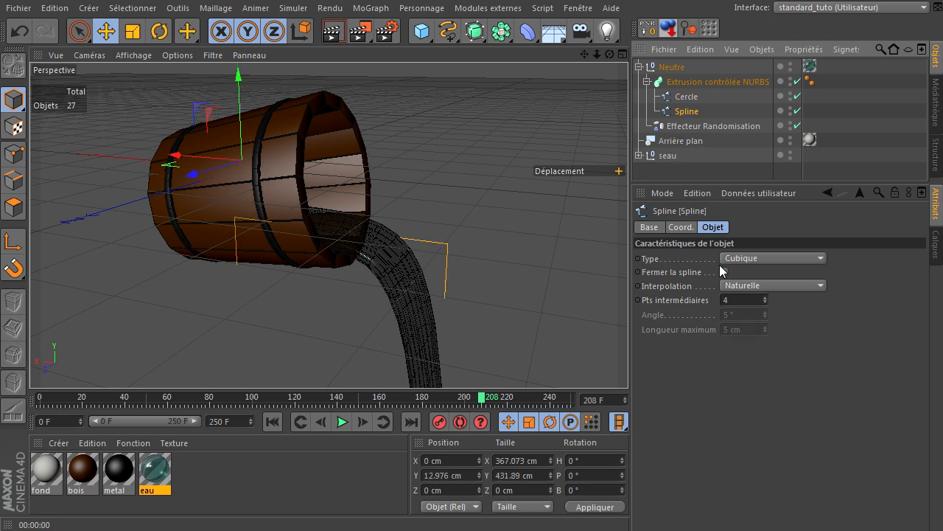
click(729, 82)
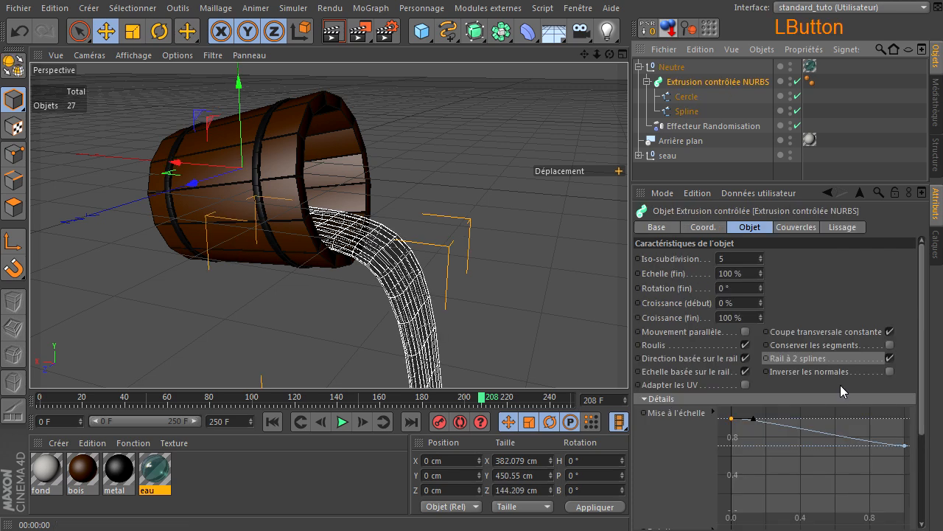
click(750, 286)
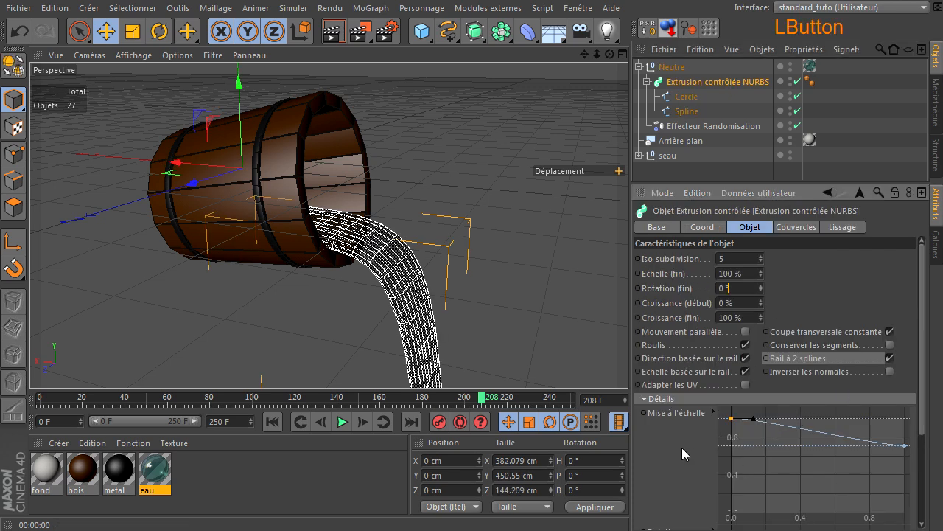
click(745, 304)
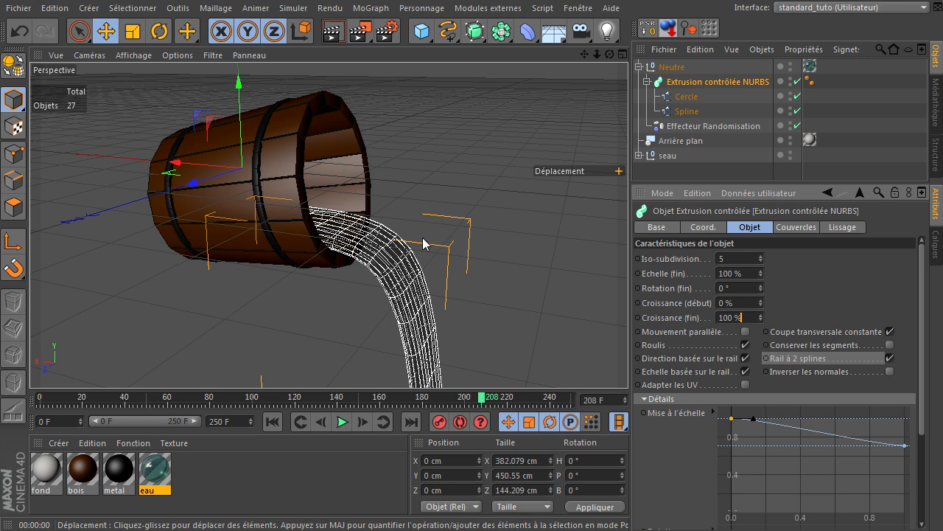
click(505, 205)
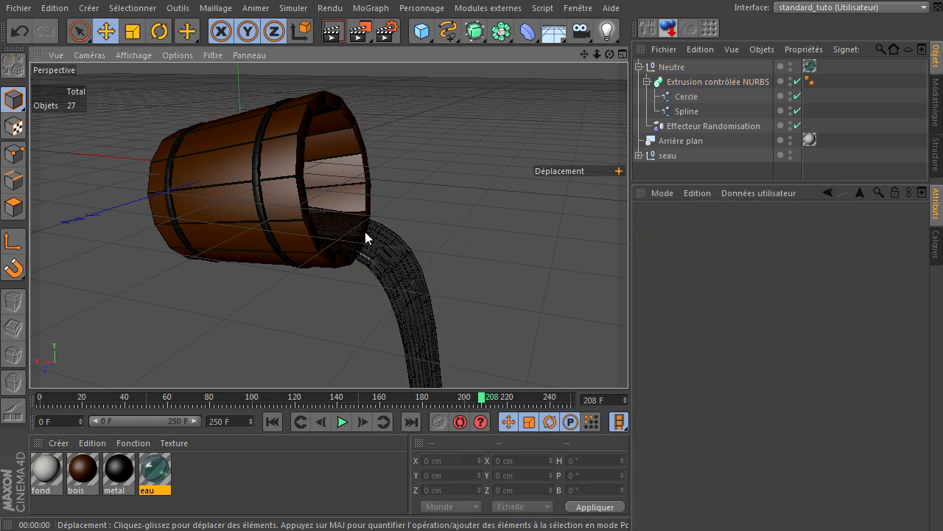
Examine the whole water jet from the bucket's opening down to its lower end.
drag(610, 53, 628, 361)
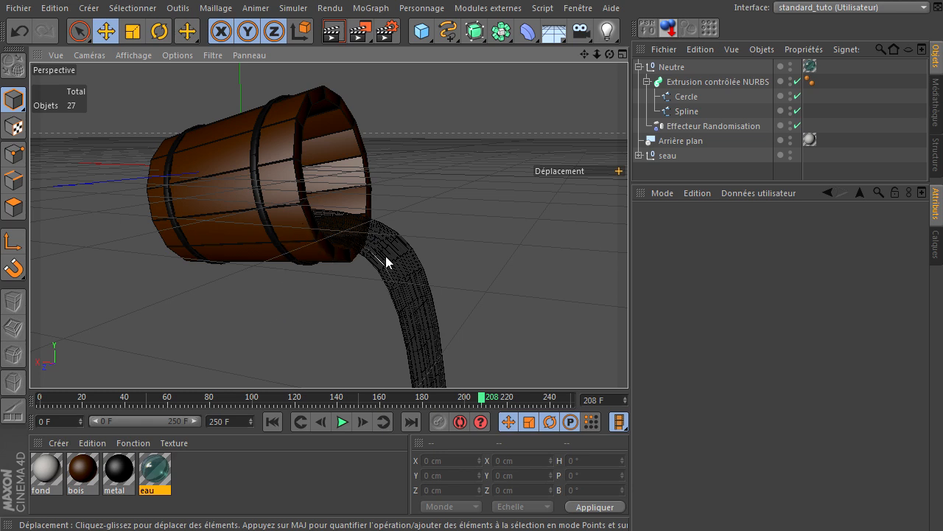
drag(586, 55, 627, 357)
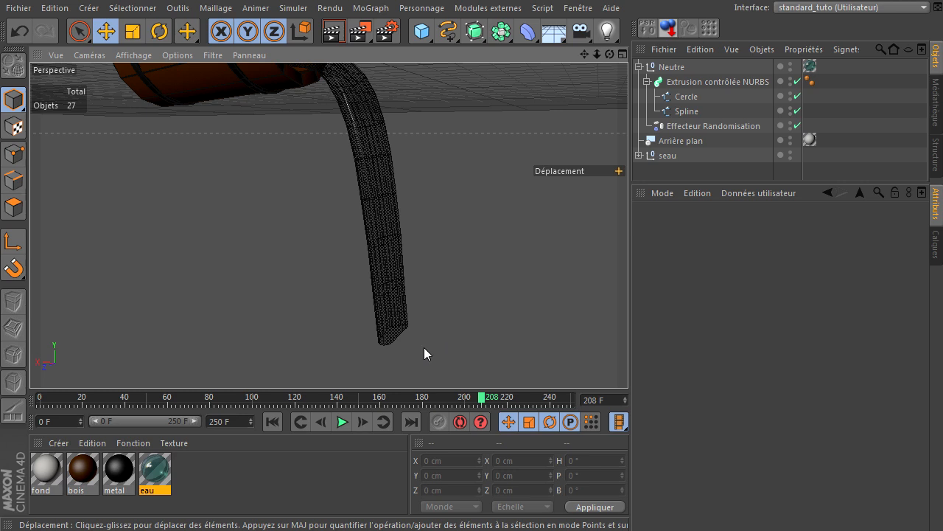
scroll(409, 295, down, 4)
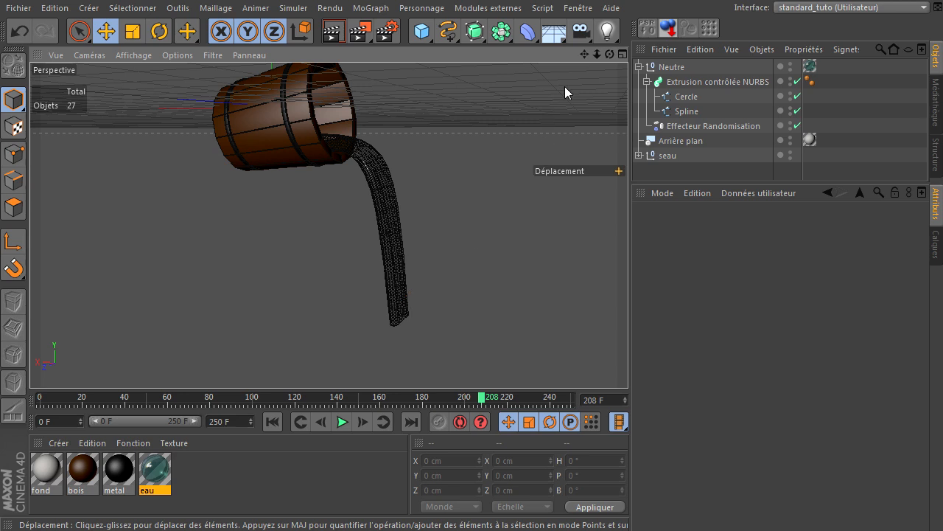
drag(586, 54, 628, 361)
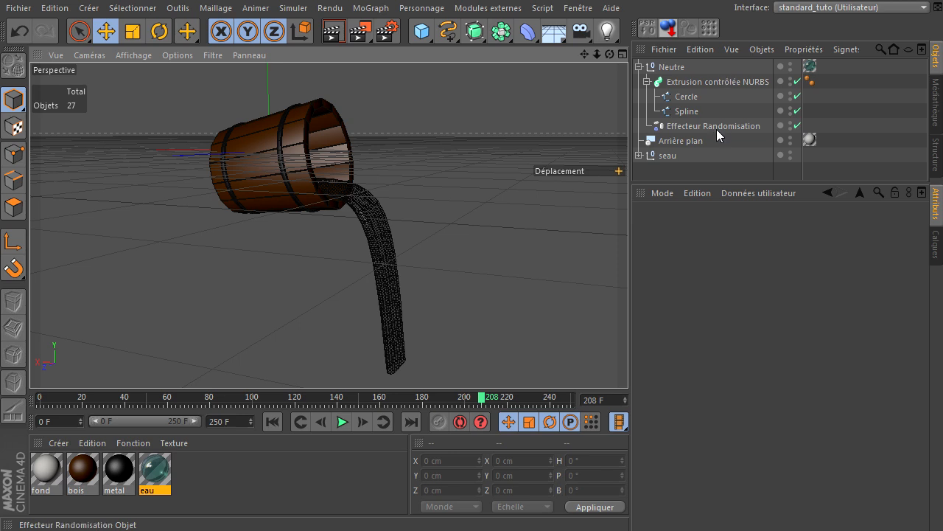
Review the sweep, the random effector and the available NURBS generators used for the jet, and clear the selection.
click(720, 82)
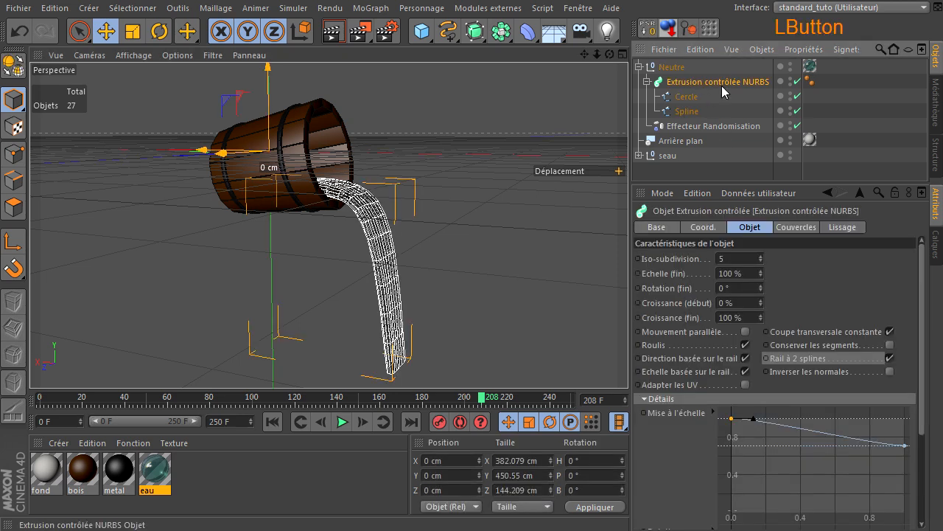
click(733, 126)
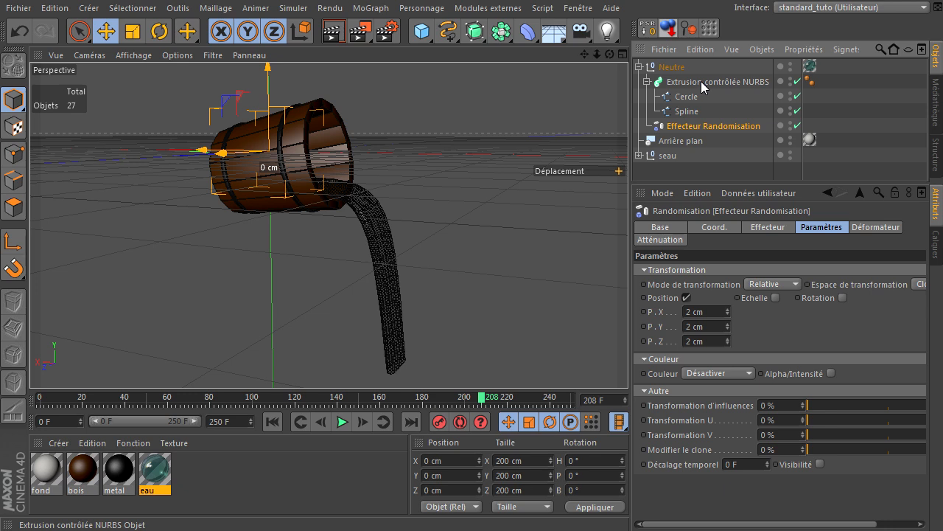
drag(475, 31, 591, 72)
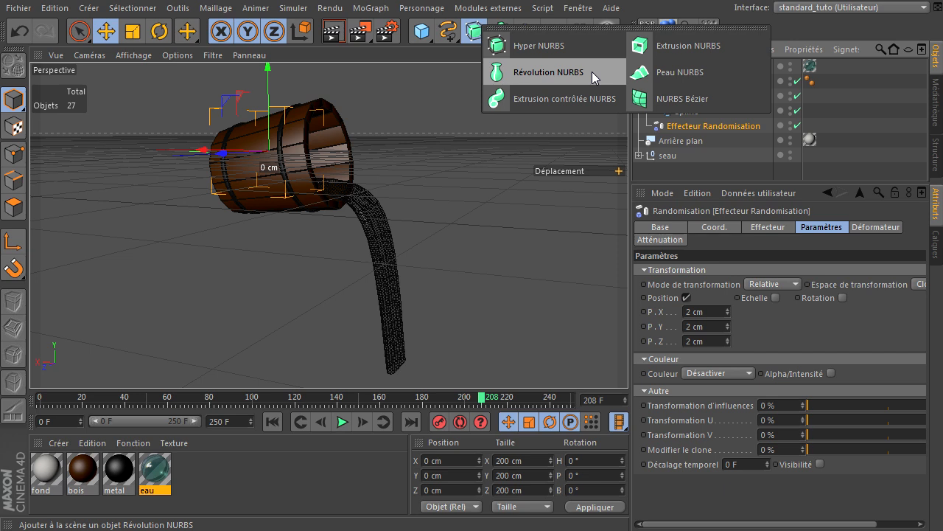
drag(581, 72, 595, 97)
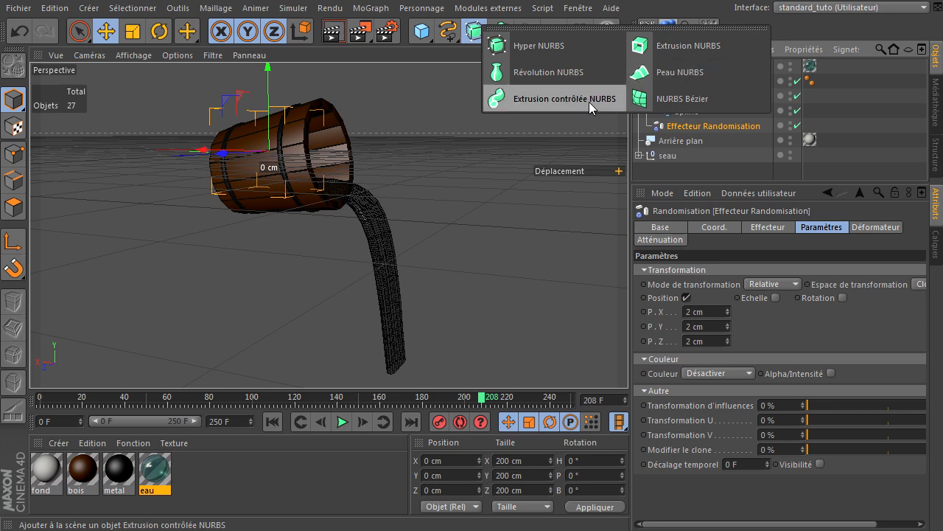
click(701, 129)
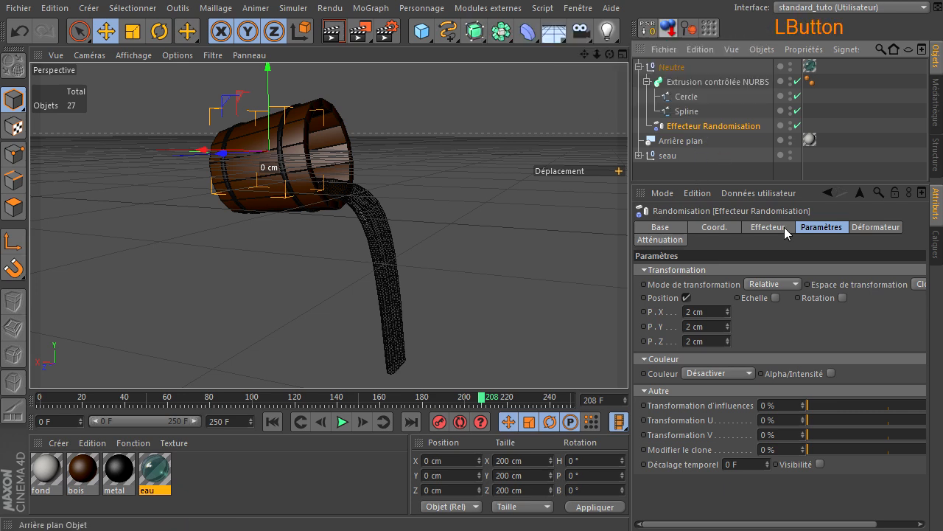
click(703, 84)
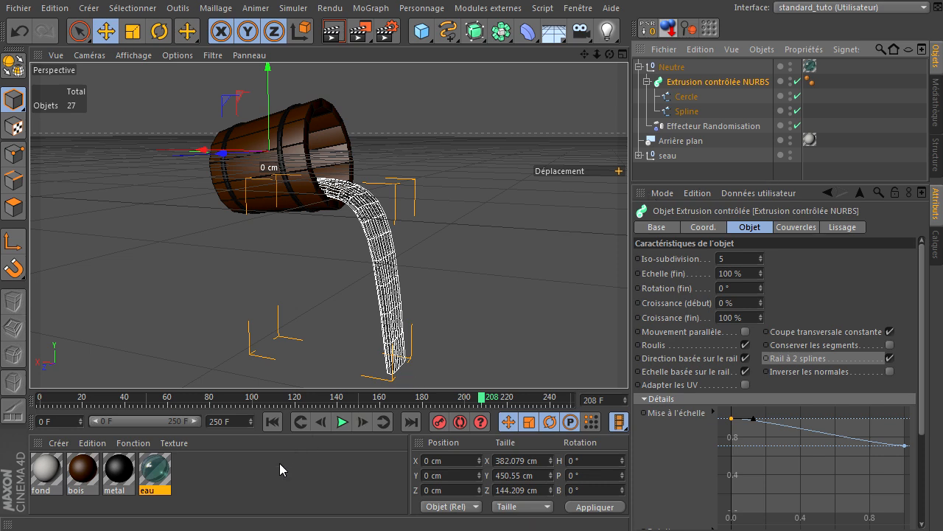
click(211, 276)
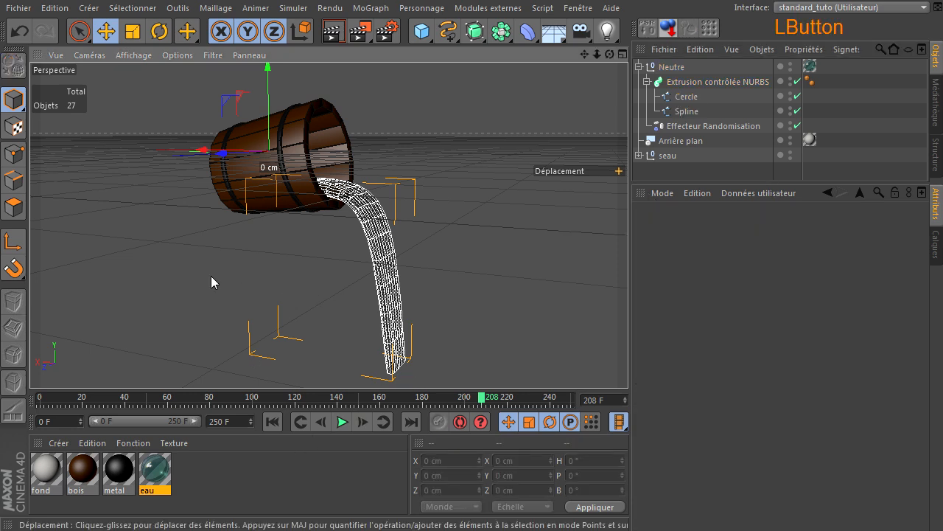